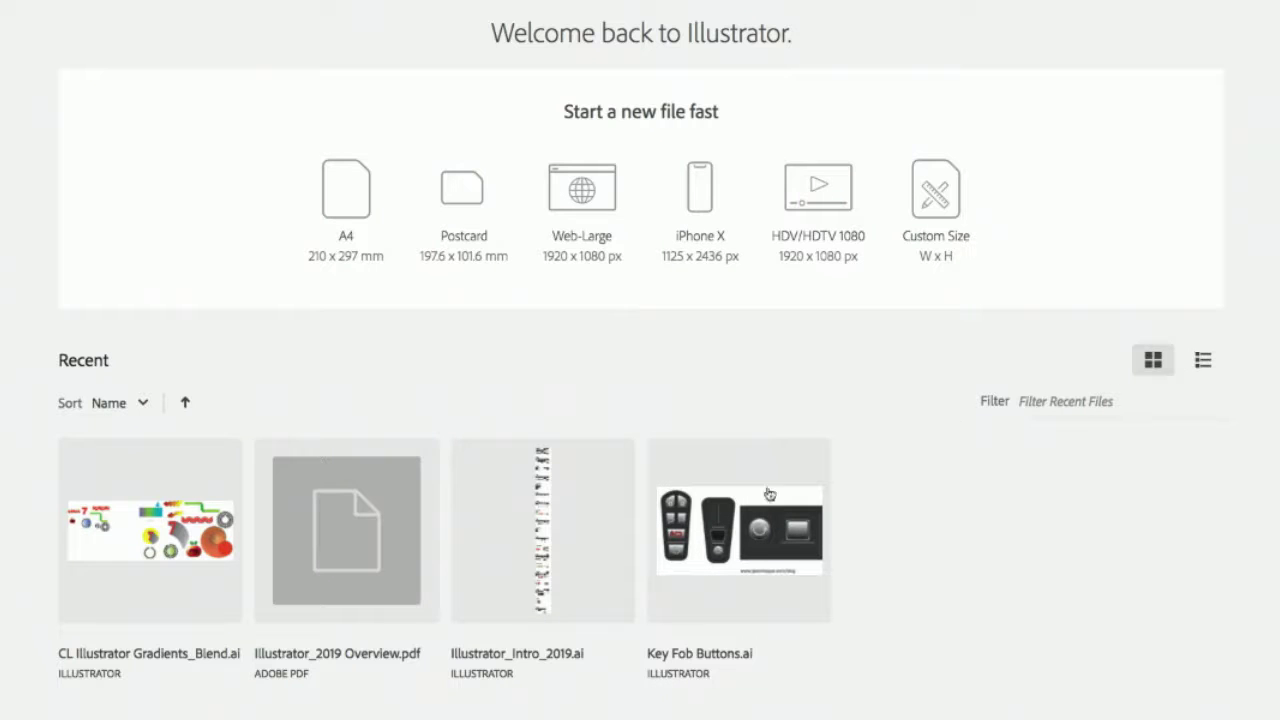
Compare the list and thumbnail views of the recent files, ending on the thumbnail view
{"action": "left_click", "coordinate": [1204, 362]}
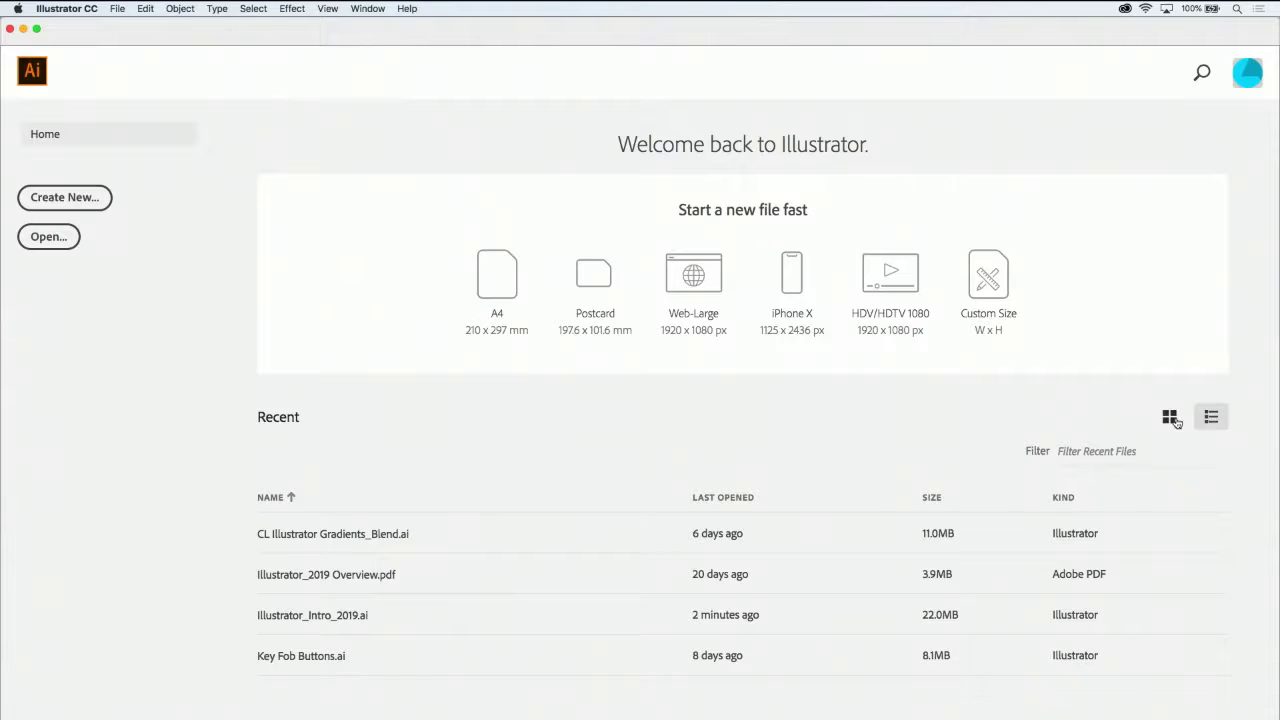
{"action": "left_click", "coordinate": [1170, 418]}
{"action": "left_click", "coordinate": [1211, 420]}
{"action": "left_click", "coordinate": [1171, 421]}
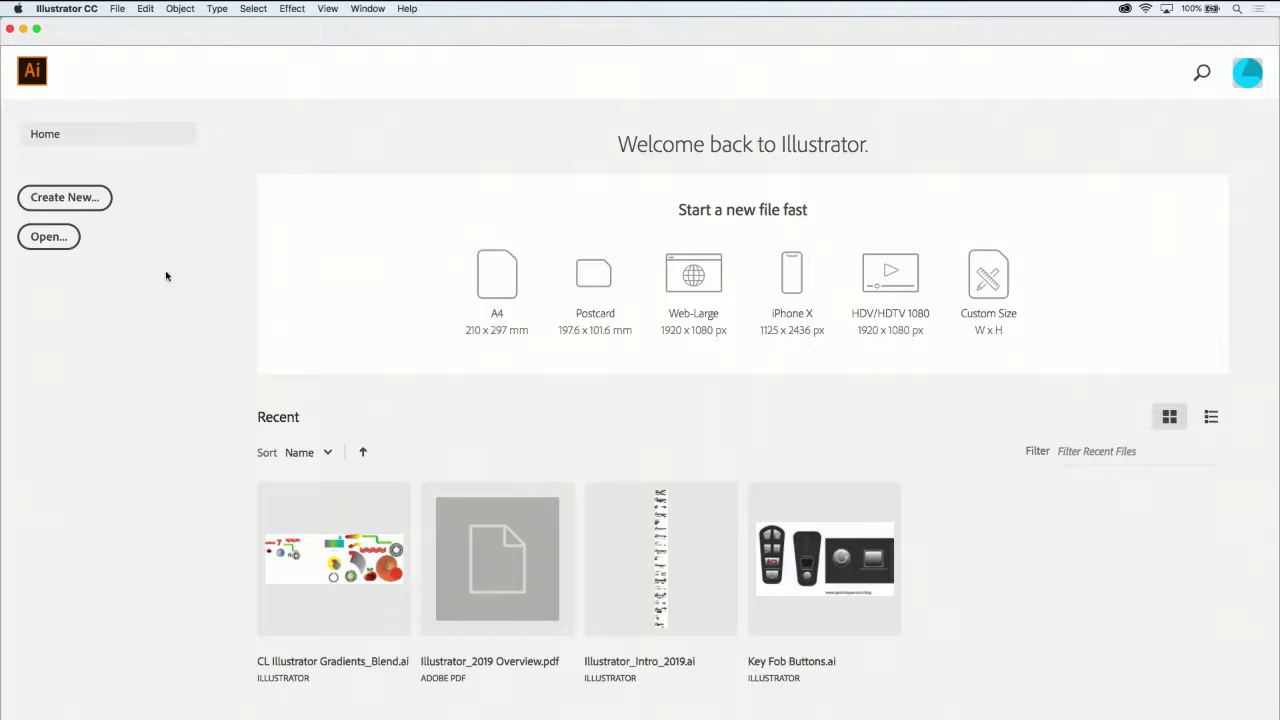
Start a new document and look through the Mobile, Web, Print, Film & Video and Art & Illustration preset categories
{"action": "left_click", "coordinate": [81, 199]}
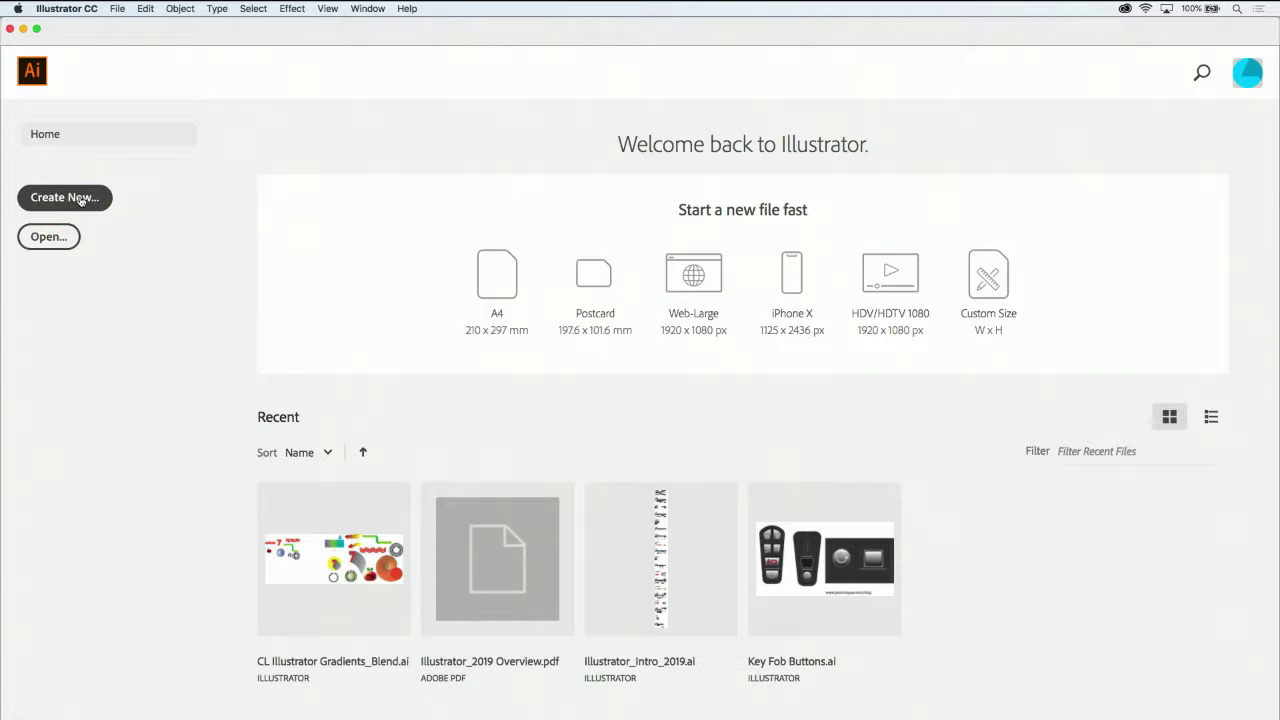
{"action": "left_click_drag", "start_coordinate": [238, 289], "coordinate": [337, 86]}
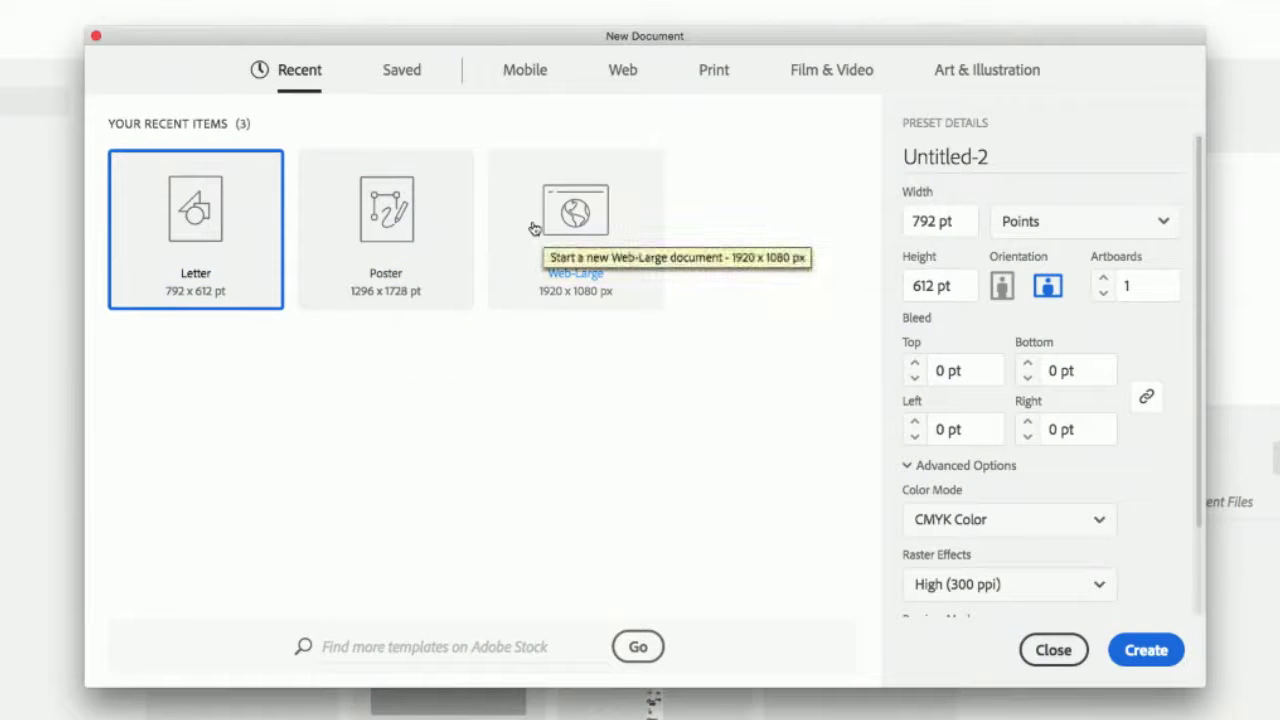
{"action": "left_click", "coordinate": [528, 76]}
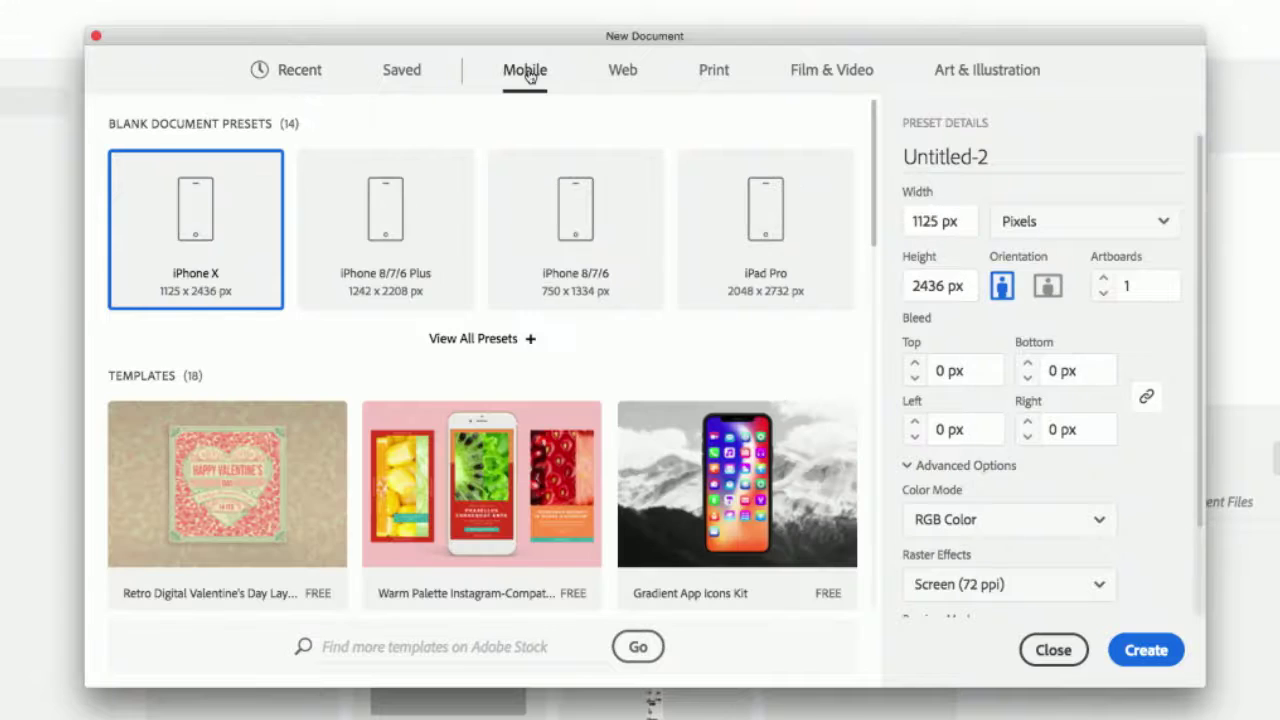
{"action": "left_click", "coordinate": [630, 74]}
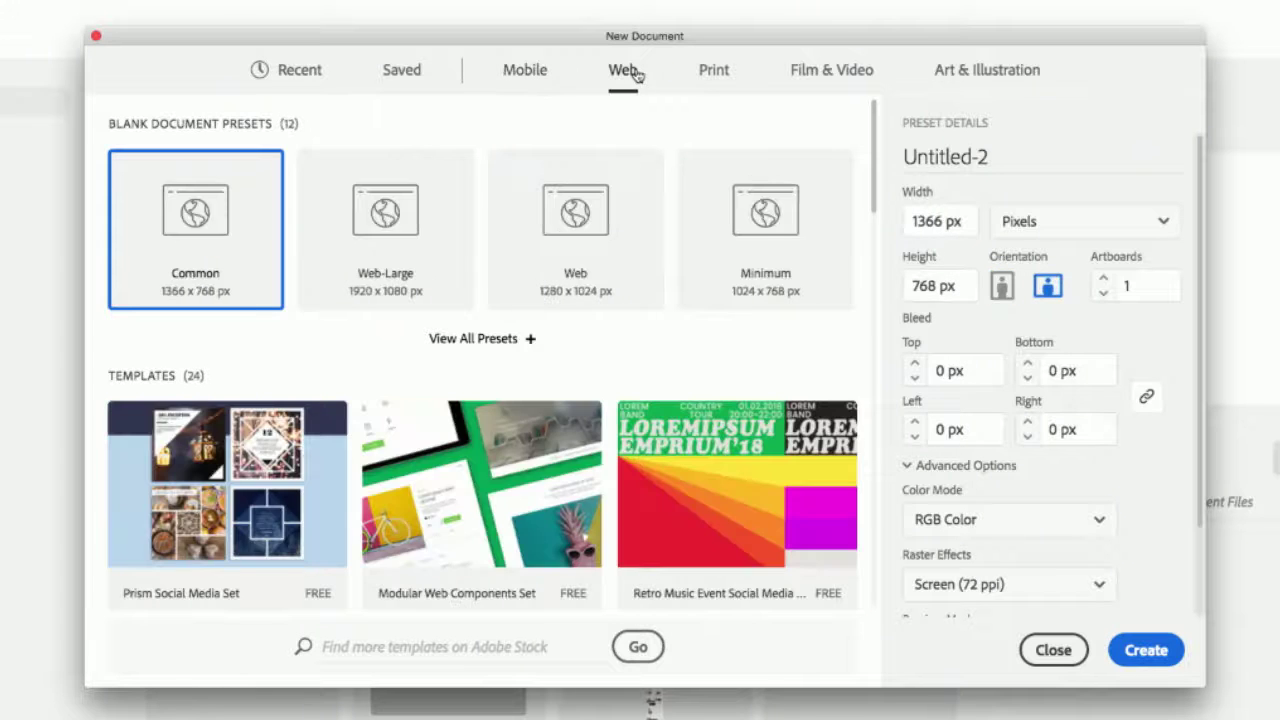
{"action": "left_click", "coordinate": [710, 72]}
{"action": "left_click", "coordinate": [807, 78]}
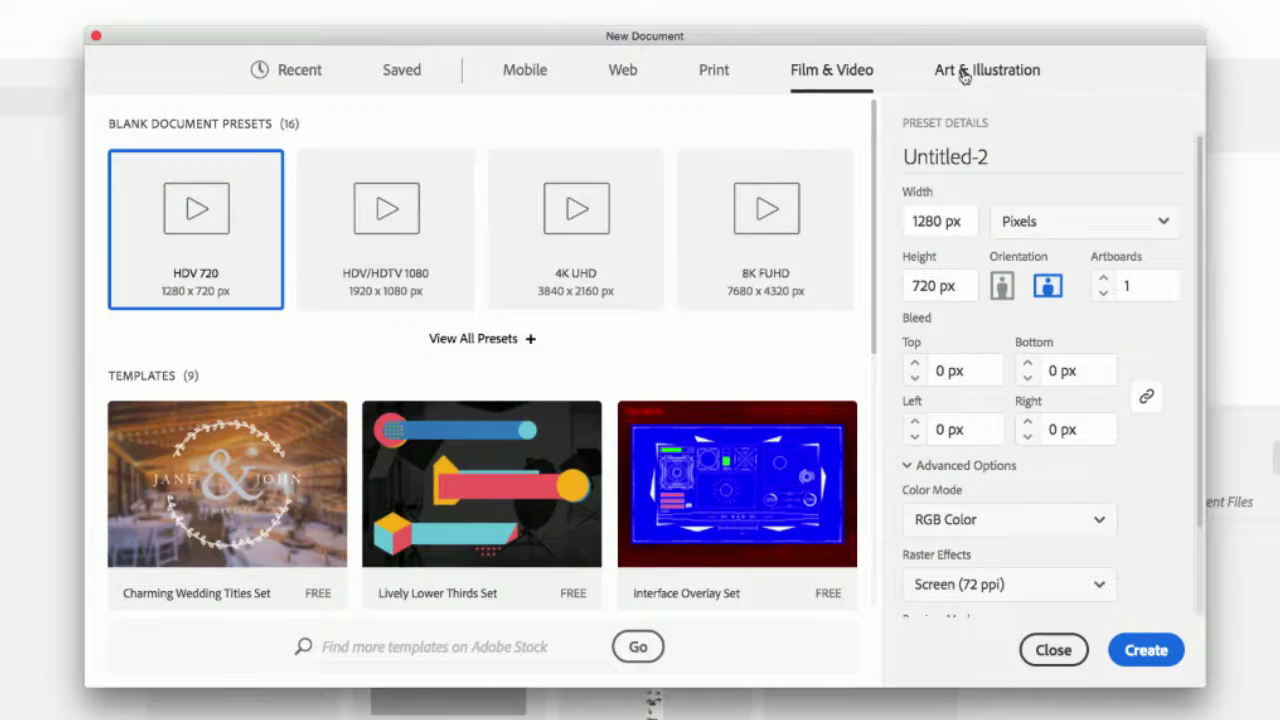
{"action": "left_click", "coordinate": [963, 76]}
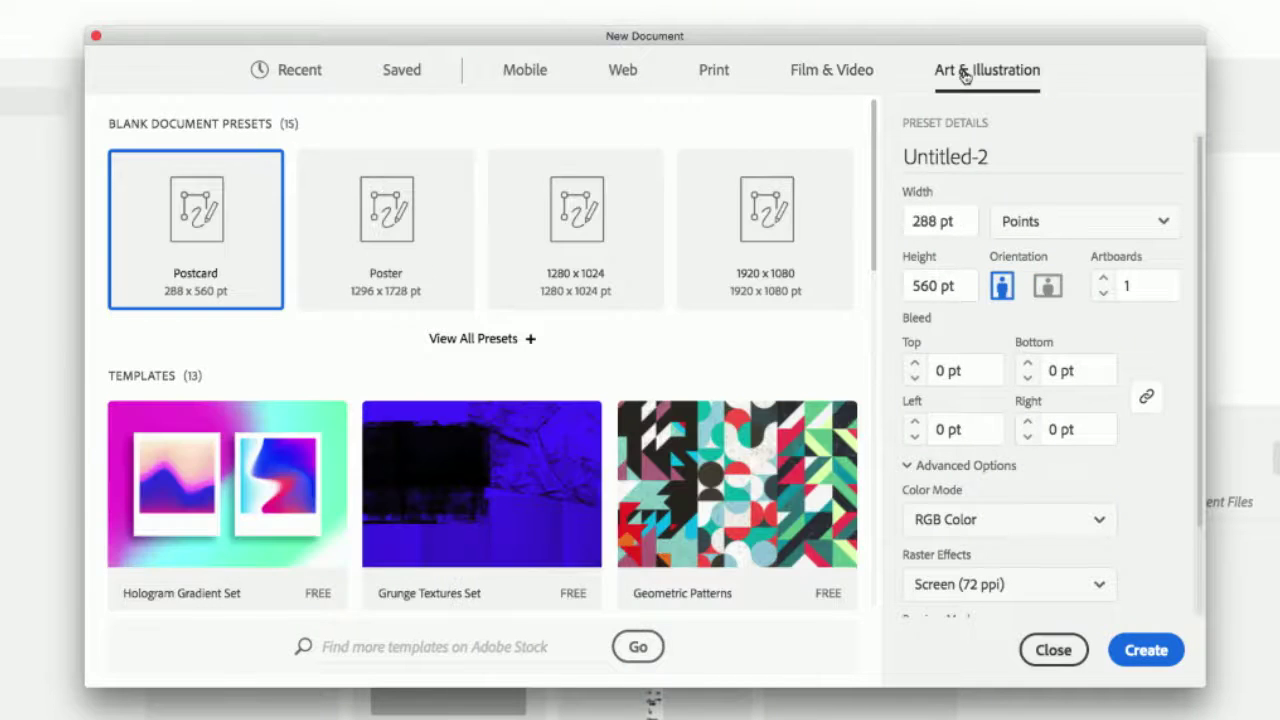
Compare the preset details and color mode across the Mobile, Web, Print, Film & Video and Art & Illustration categories
{"action": "left_click", "coordinate": [527, 78]}
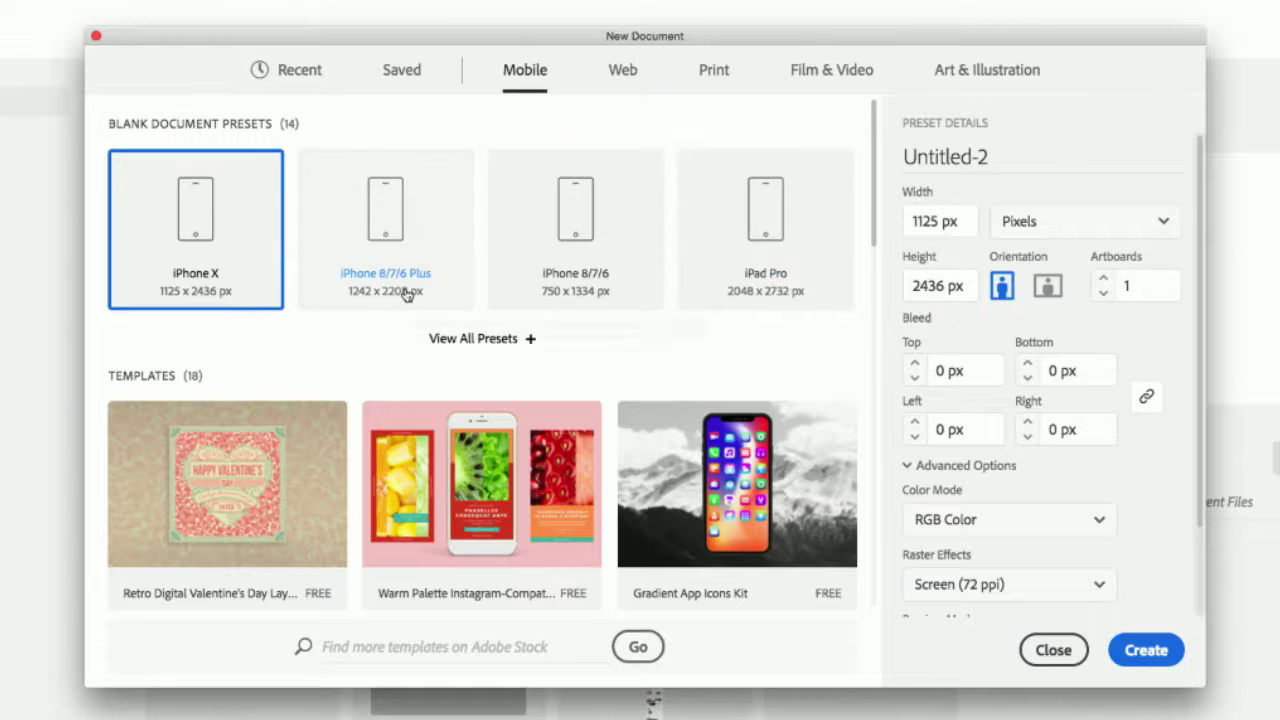
{"action": "left_click", "coordinate": [631, 77]}
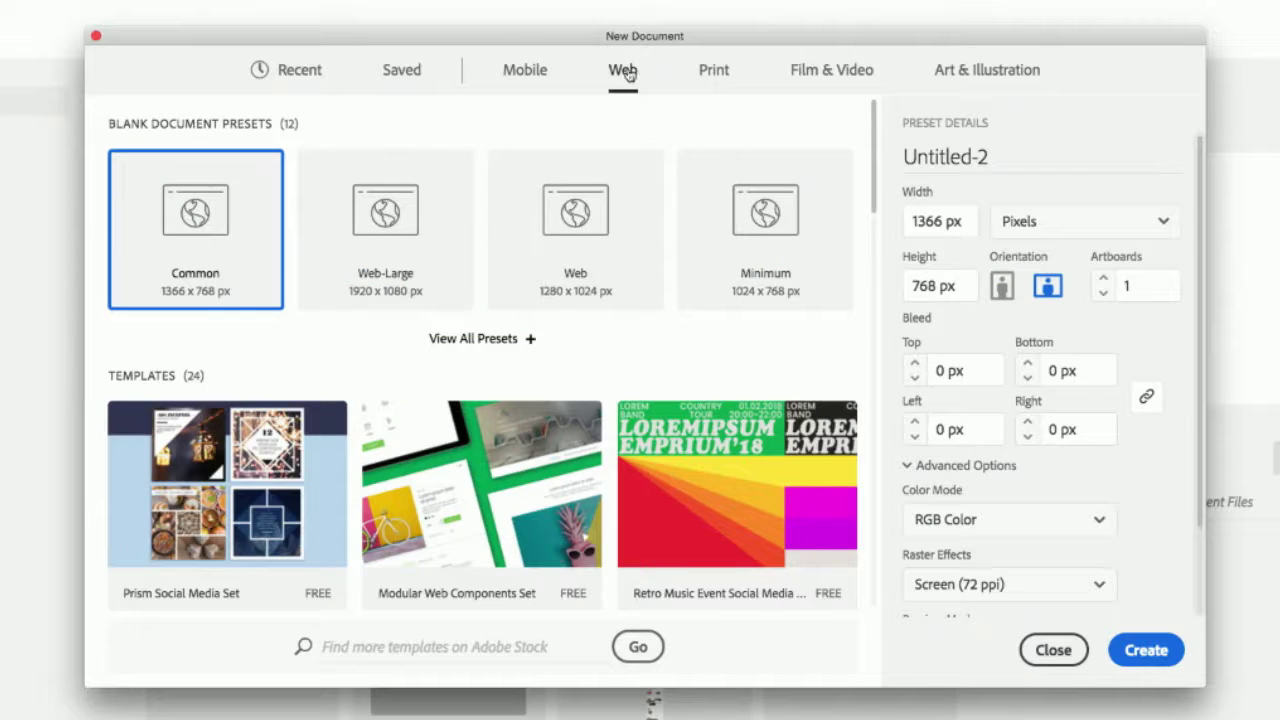
{"action": "left_click", "coordinate": [723, 76]}
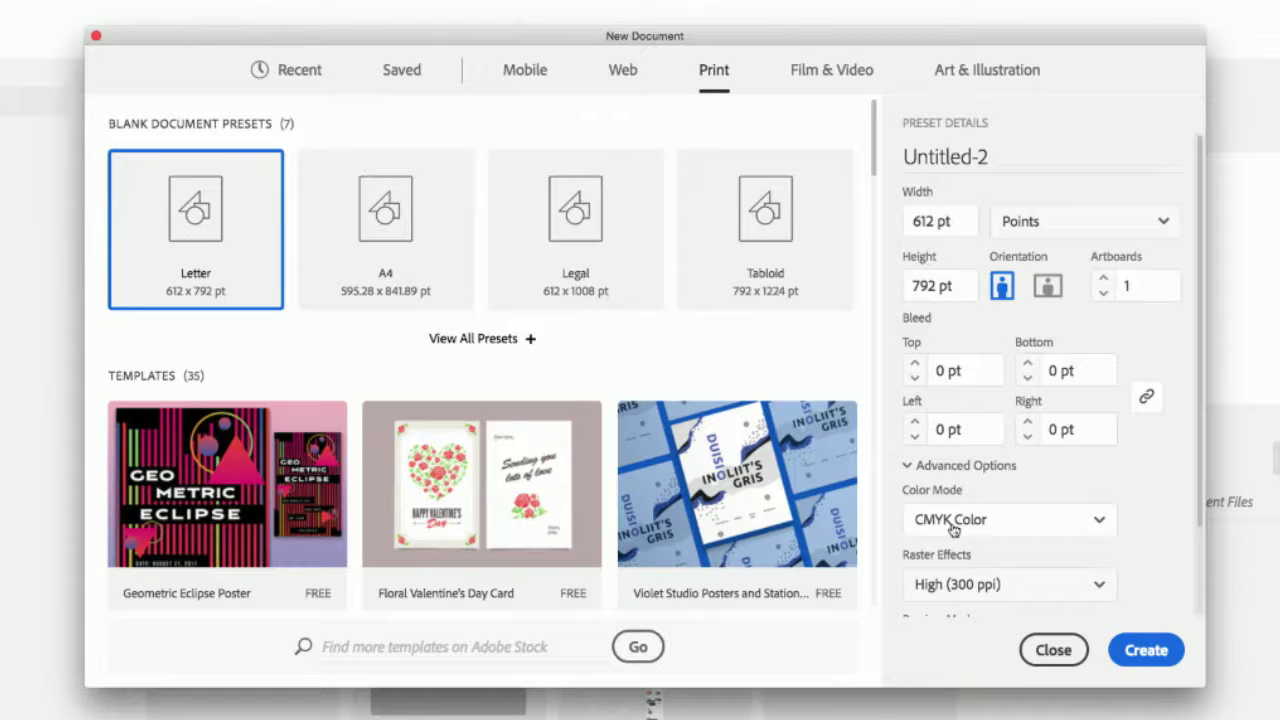
{"action": "left_click", "coordinate": [843, 70]}
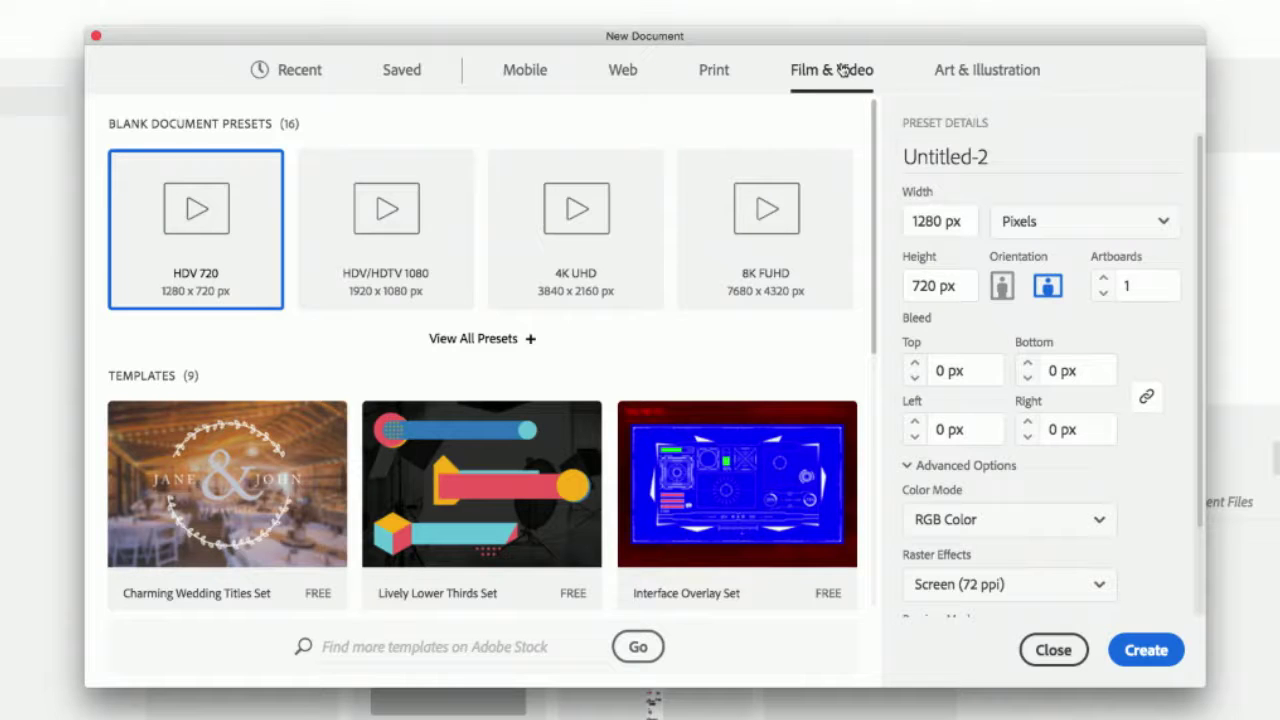
{"action": "left_click", "coordinate": [958, 72]}
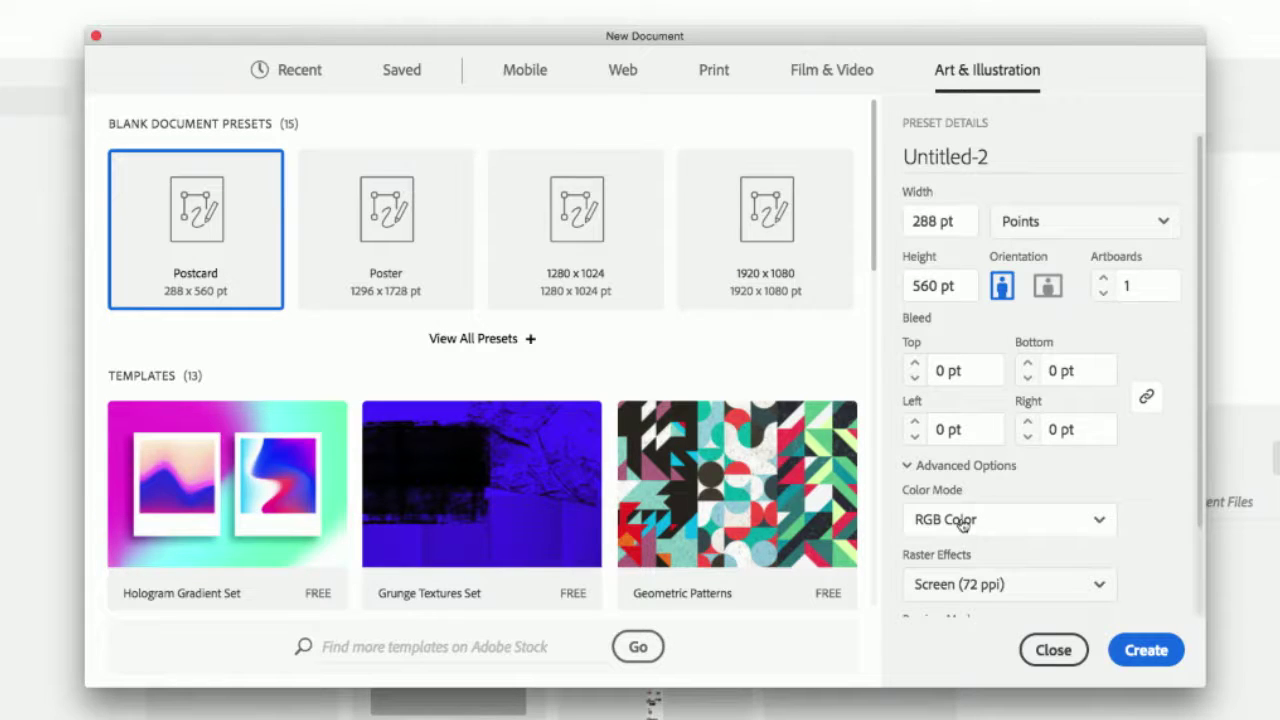
Show the Print presets, browse their templates and return to the blank document presets
{"action": "left_click", "coordinate": [714, 74]}
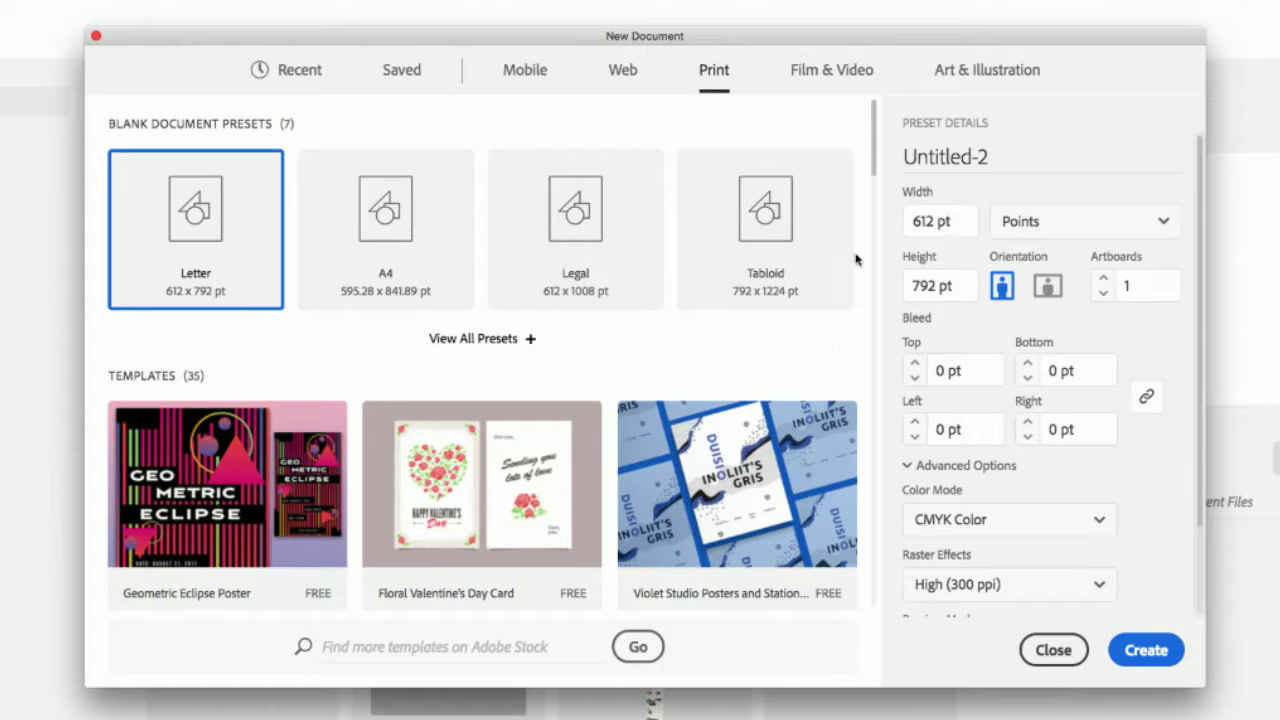
{"action": "left_click_drag", "start_coordinate": [876, 160], "coordinate": [892, 371]}
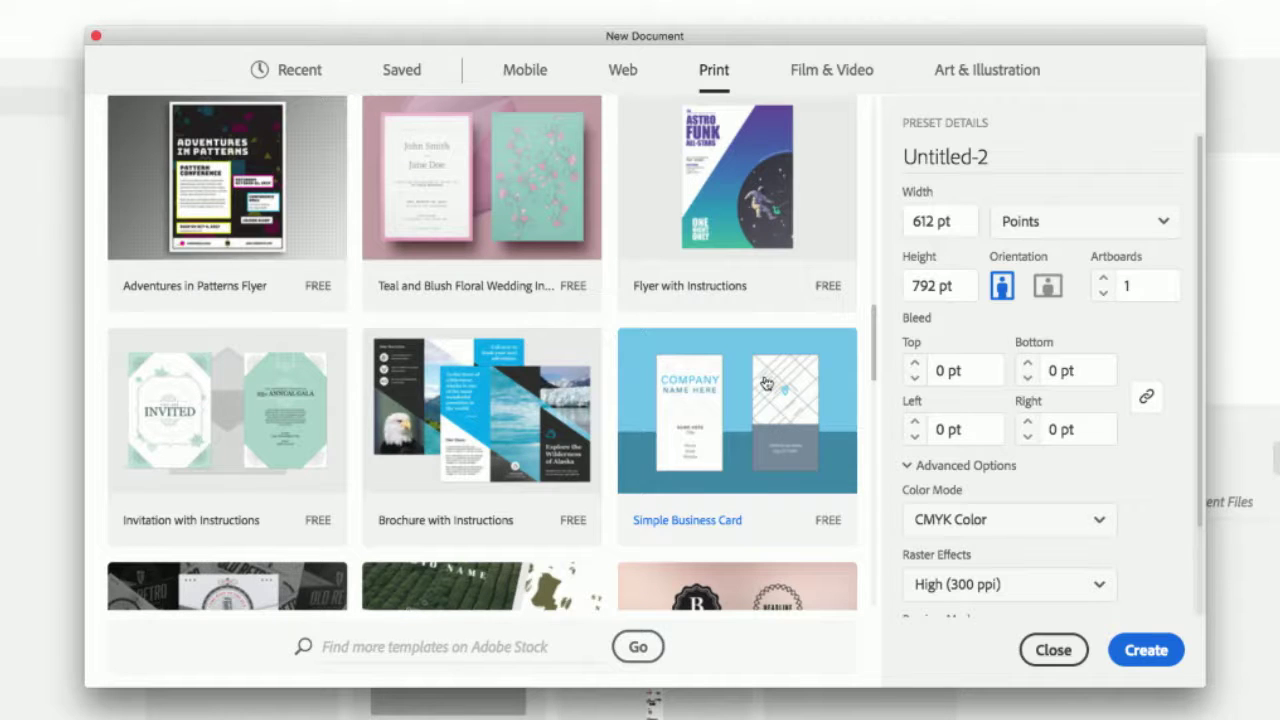
{"action": "left_click_drag", "start_coordinate": [871, 314], "coordinate": [886, 80]}
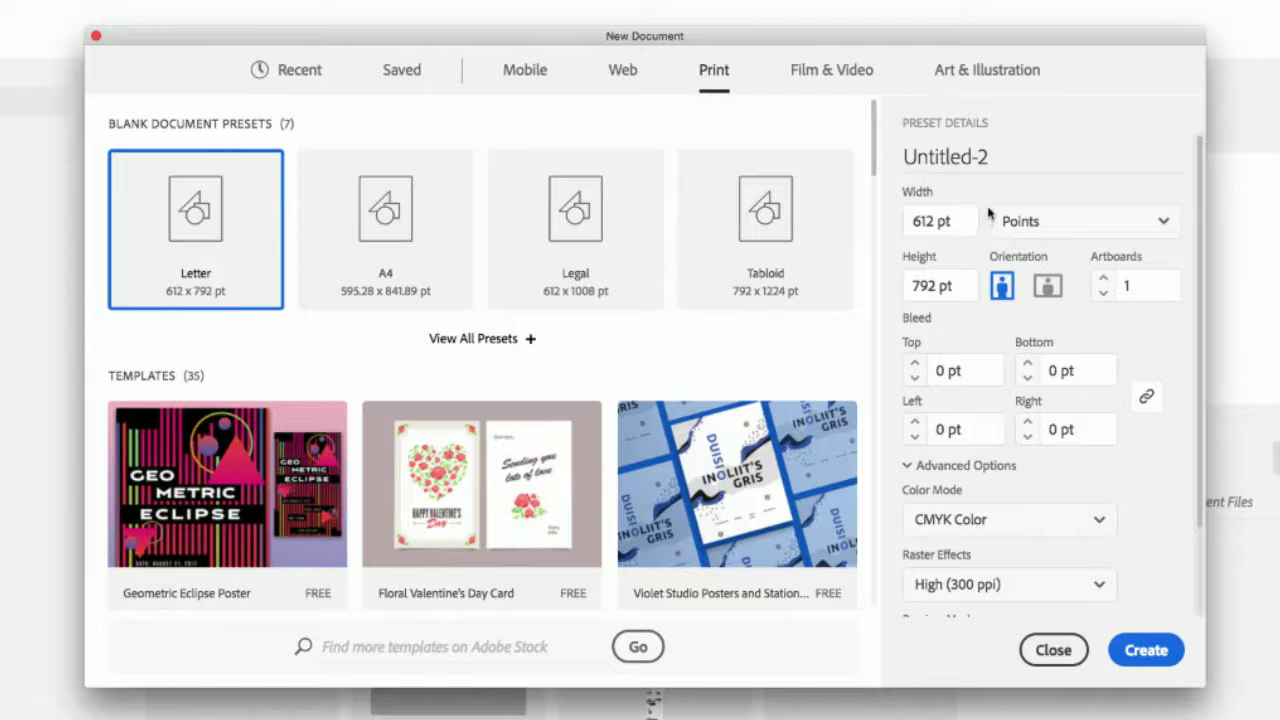
Try millimeters as the unit for the Letter document and settle on inches
{"action": "left_click_drag", "start_coordinate": [960, 221], "coordinate": [904, 223]}
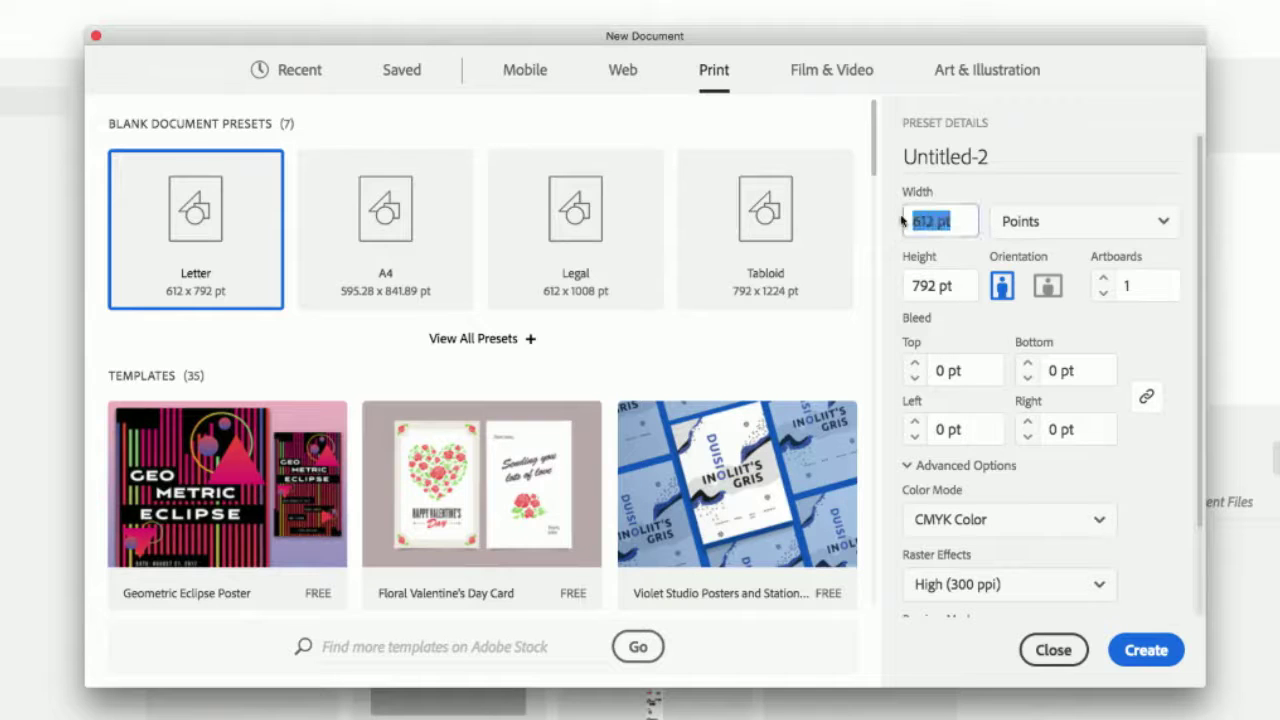
{"action": "left_click", "coordinate": [1065, 233]}
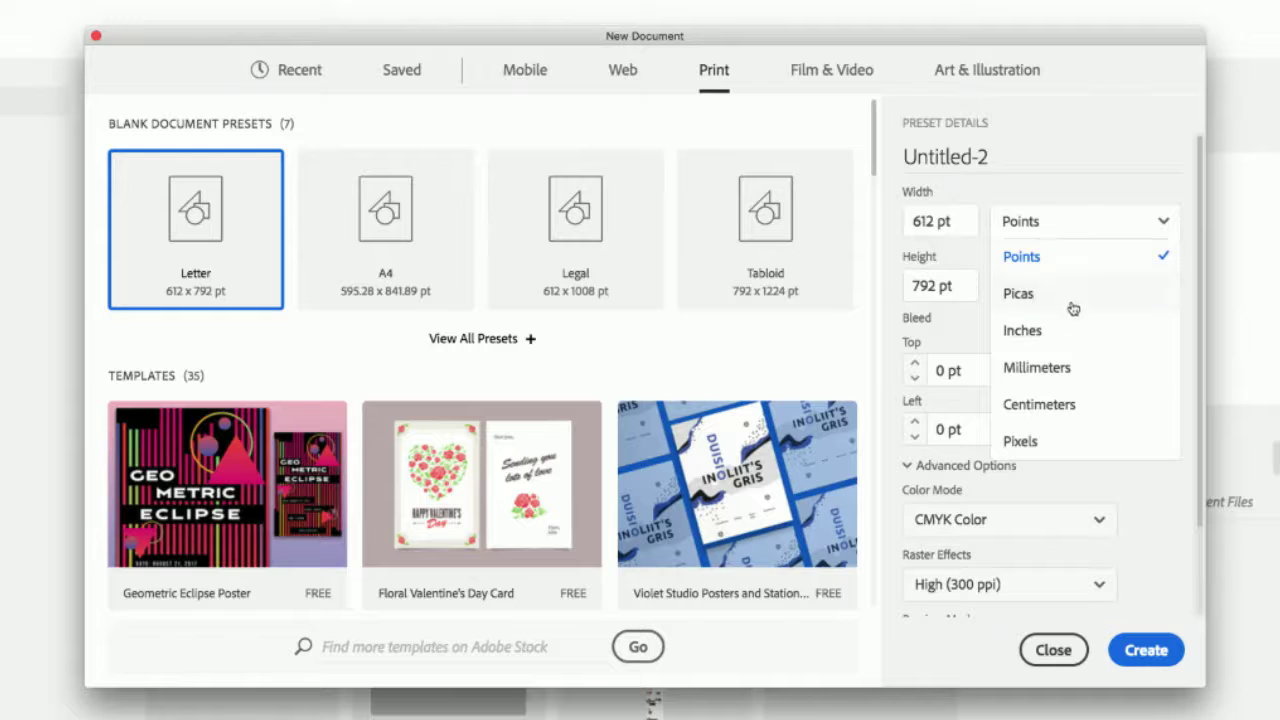
{"action": "left_click", "coordinate": [1069, 370]}
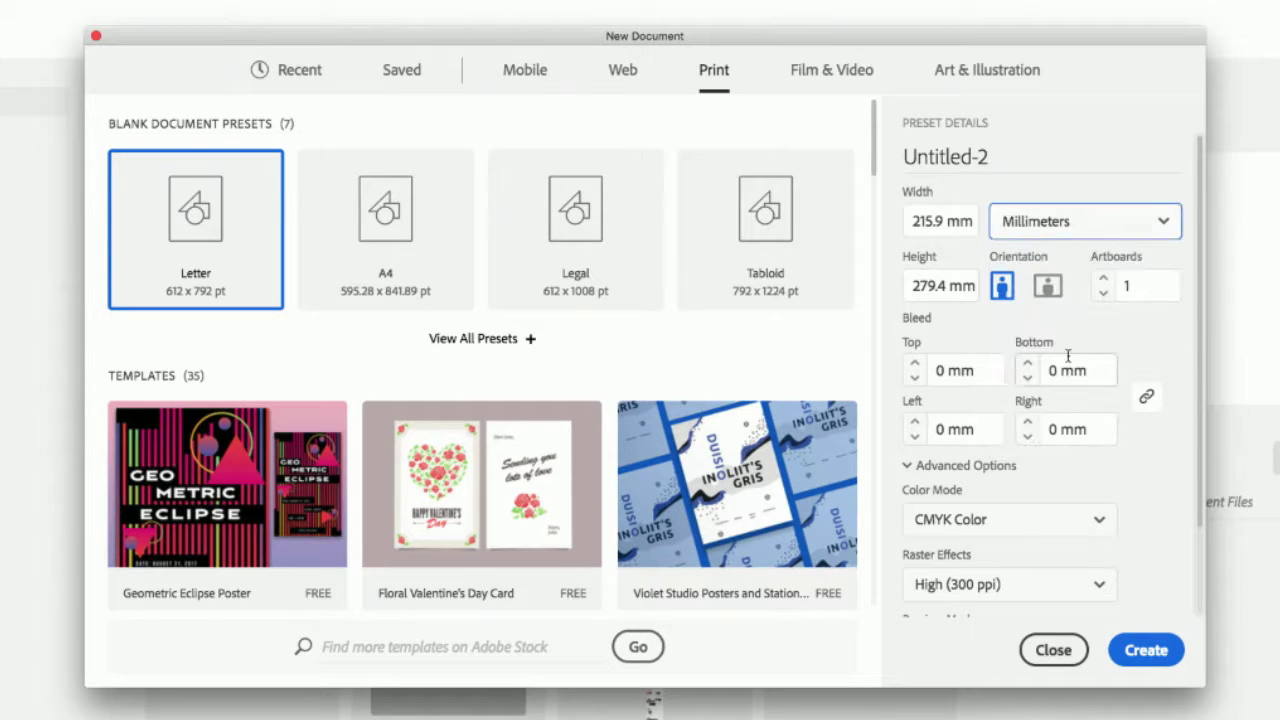
{"action": "left_click", "coordinate": [1107, 224]}
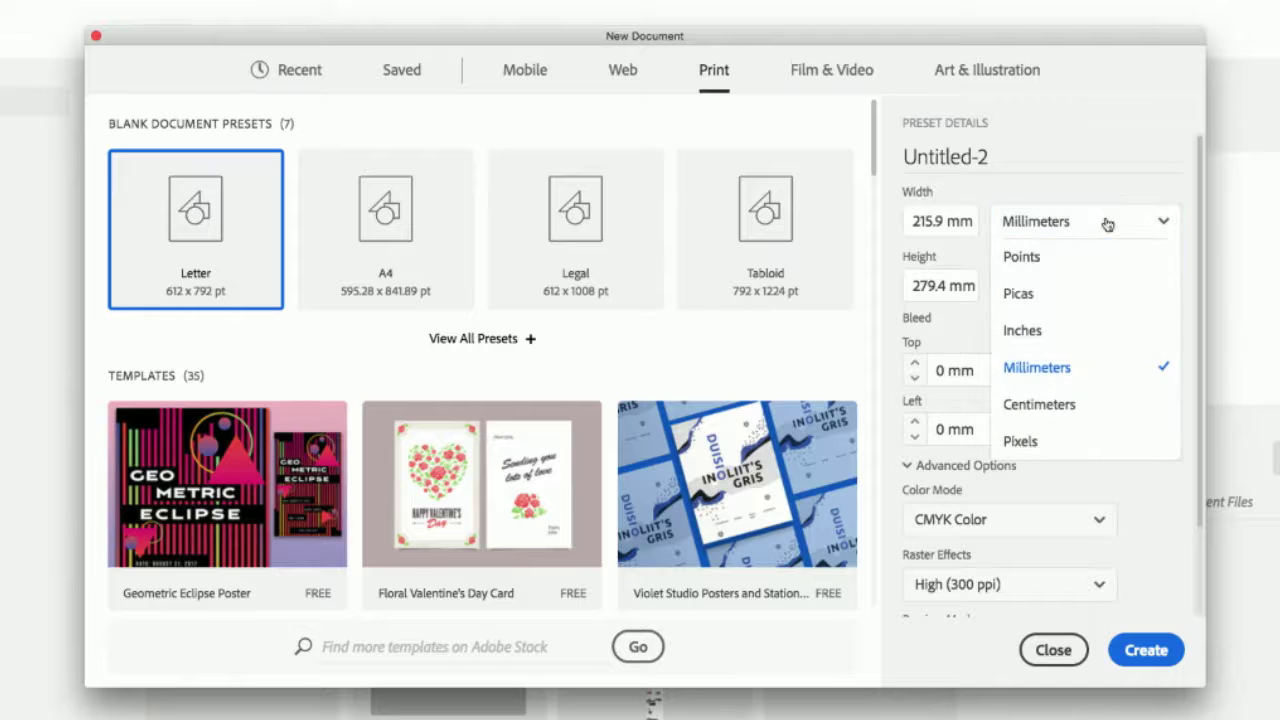
{"action": "left_click", "coordinate": [1037, 330]}
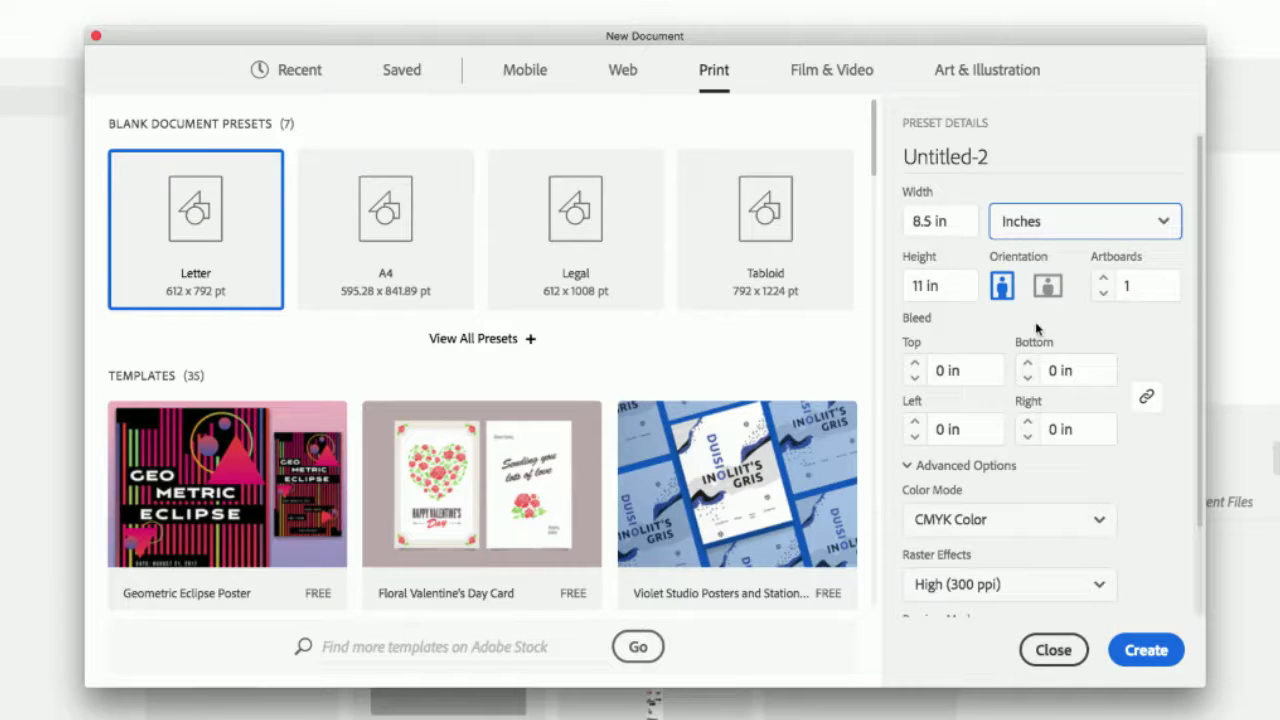
Switch the new document to landscape orientation and back to portrait
{"action": "left_click", "coordinate": [1047, 300]}
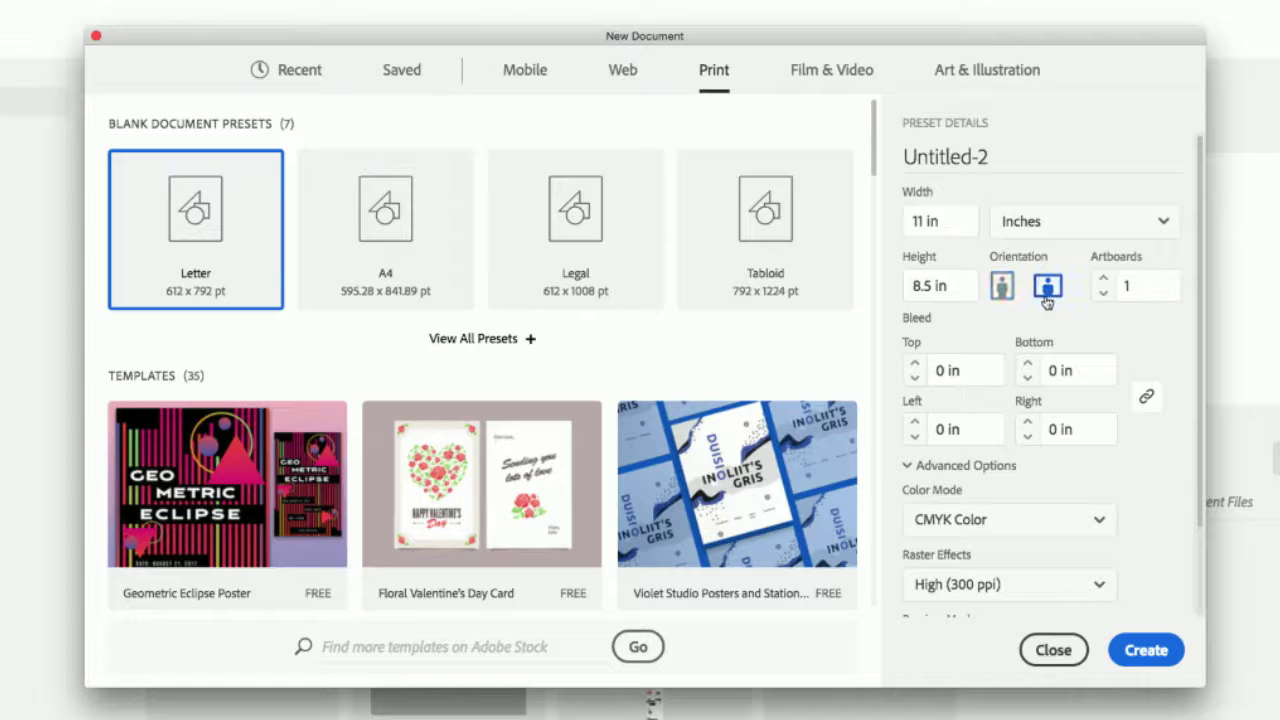
{"action": "left_click", "coordinate": [1002, 289]}
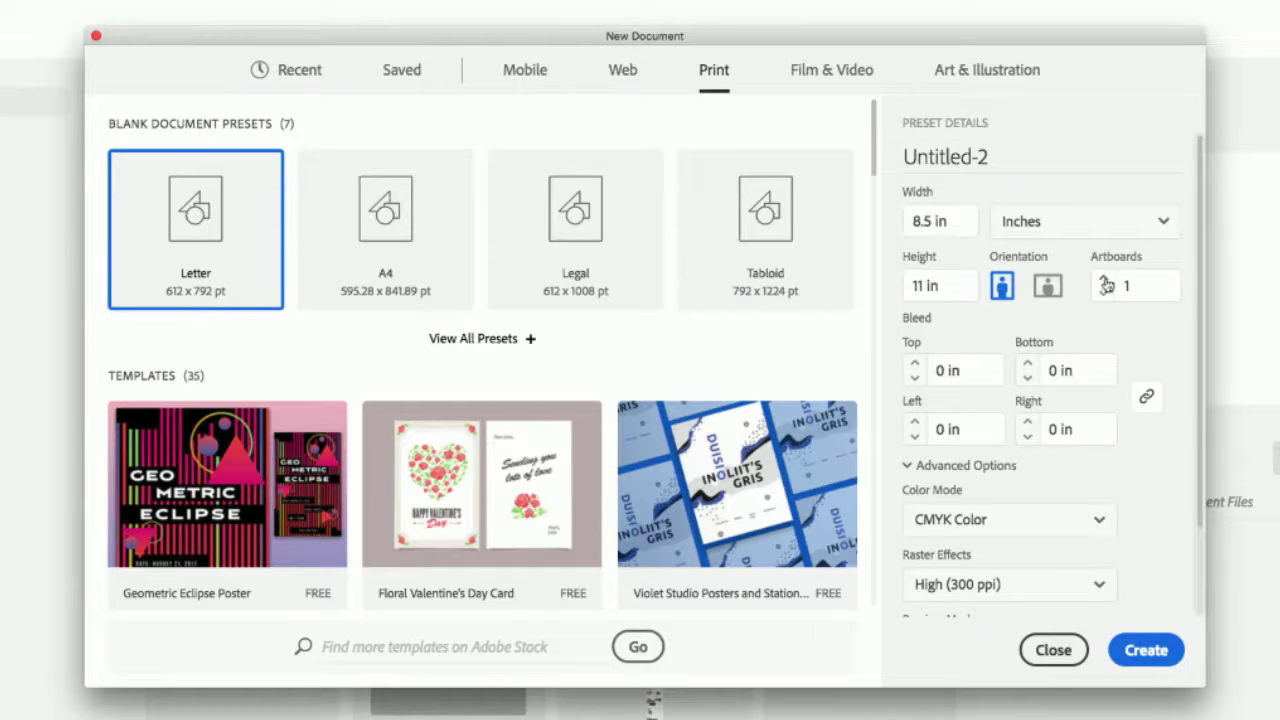
Examine the bleed, advanced options and More Settings of the new Letter document, leaving More Settings without creating anything
{"action": "left_click", "coordinate": [928, 370]}
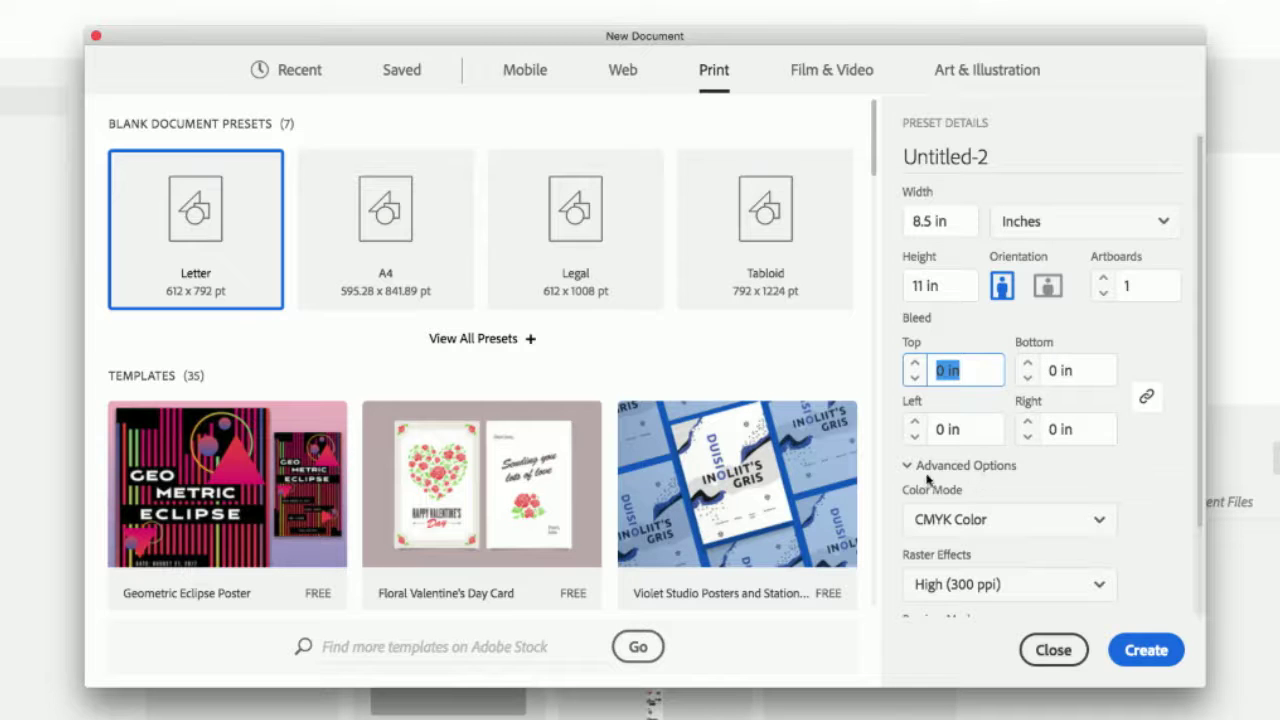
{"action": "left_click_drag", "start_coordinate": [1203, 505], "coordinate": [1203, 605]}
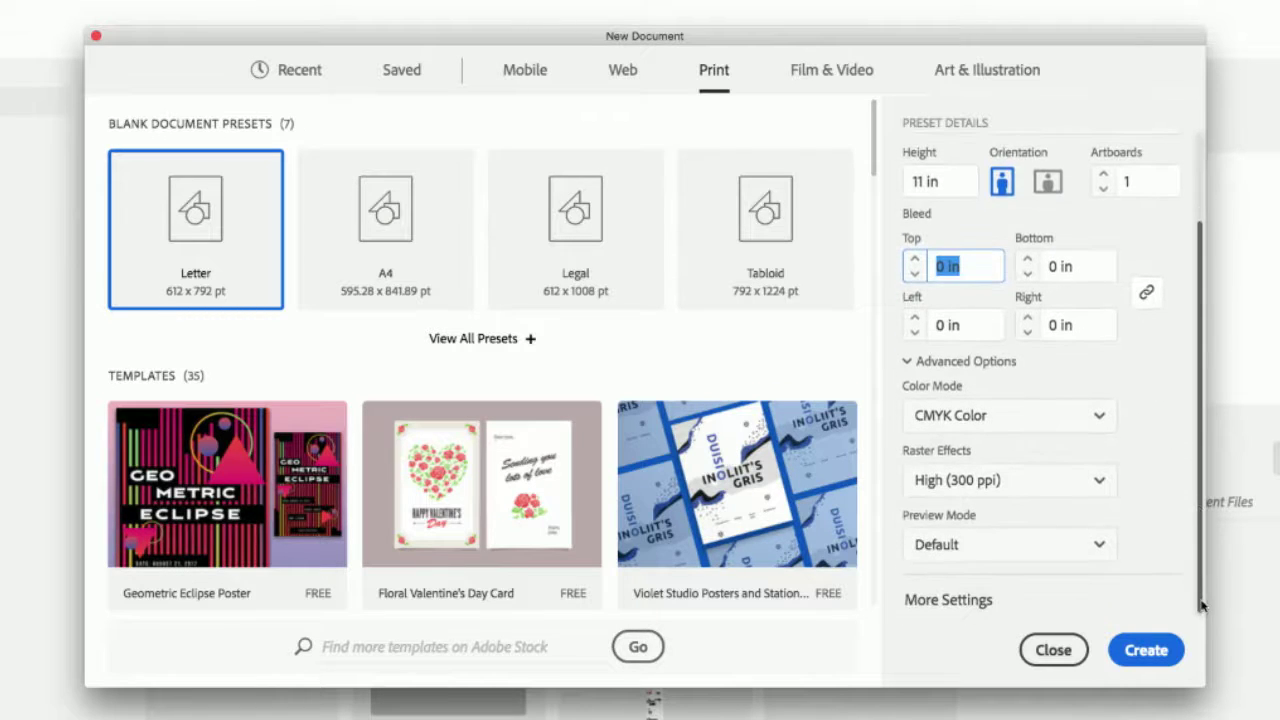
{"action": "left_click", "coordinate": [950, 600]}
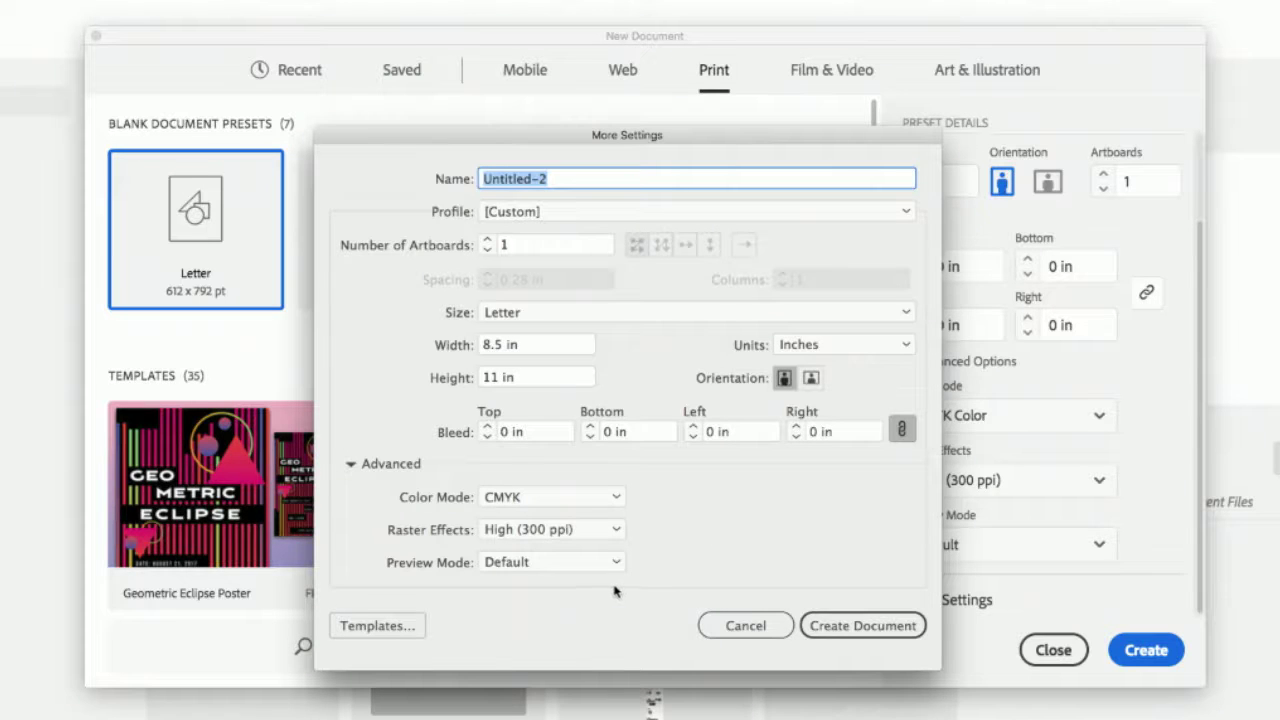
{"action": "left_click", "coordinate": [748, 625]}
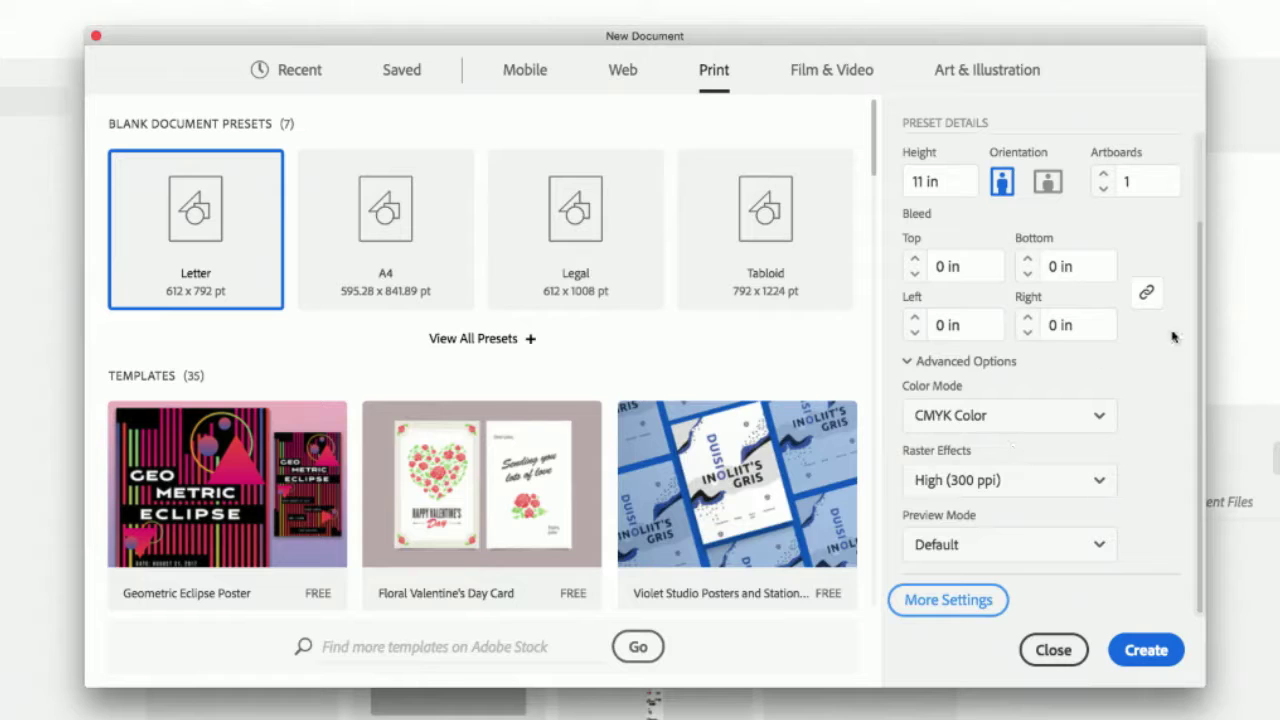
Set the Letter document to landscape orientation, 11 x 8.5 in, and create it
{"action": "scroll", "coordinate": [1217, 210], "scroll_direction": "up", "scroll_amount": 2}
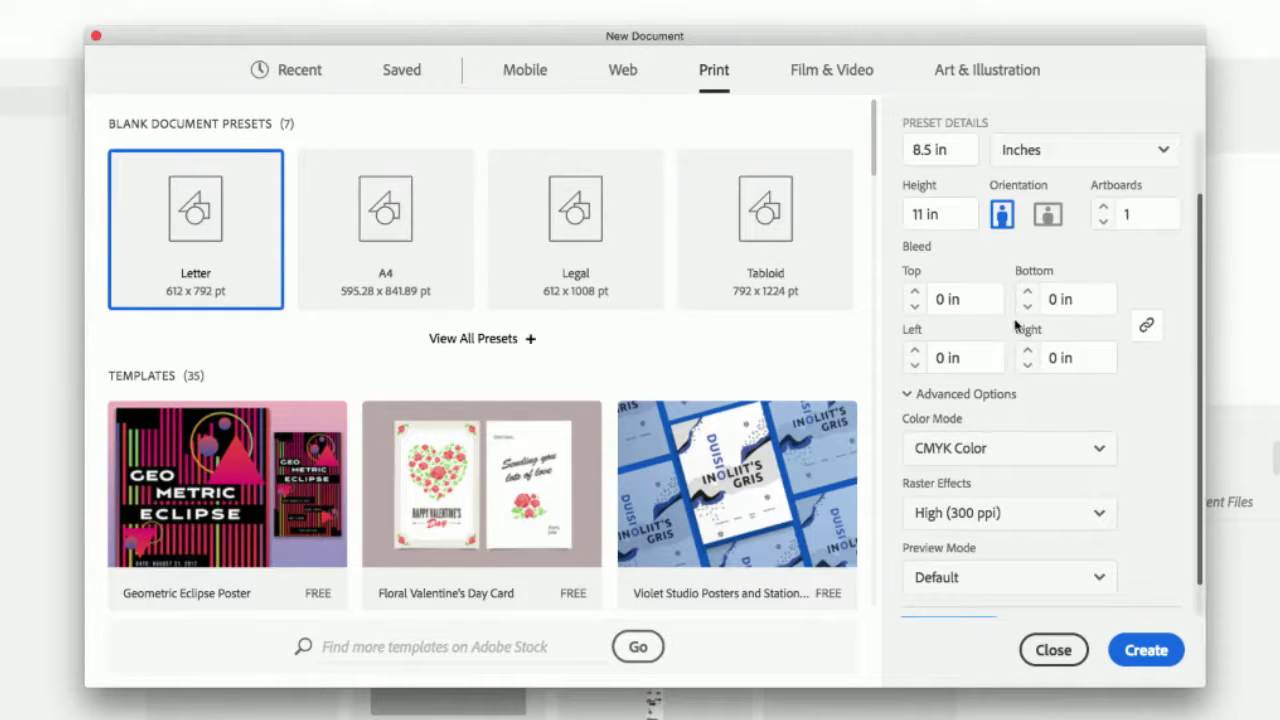
{"action": "left_click", "coordinate": [1048, 215]}
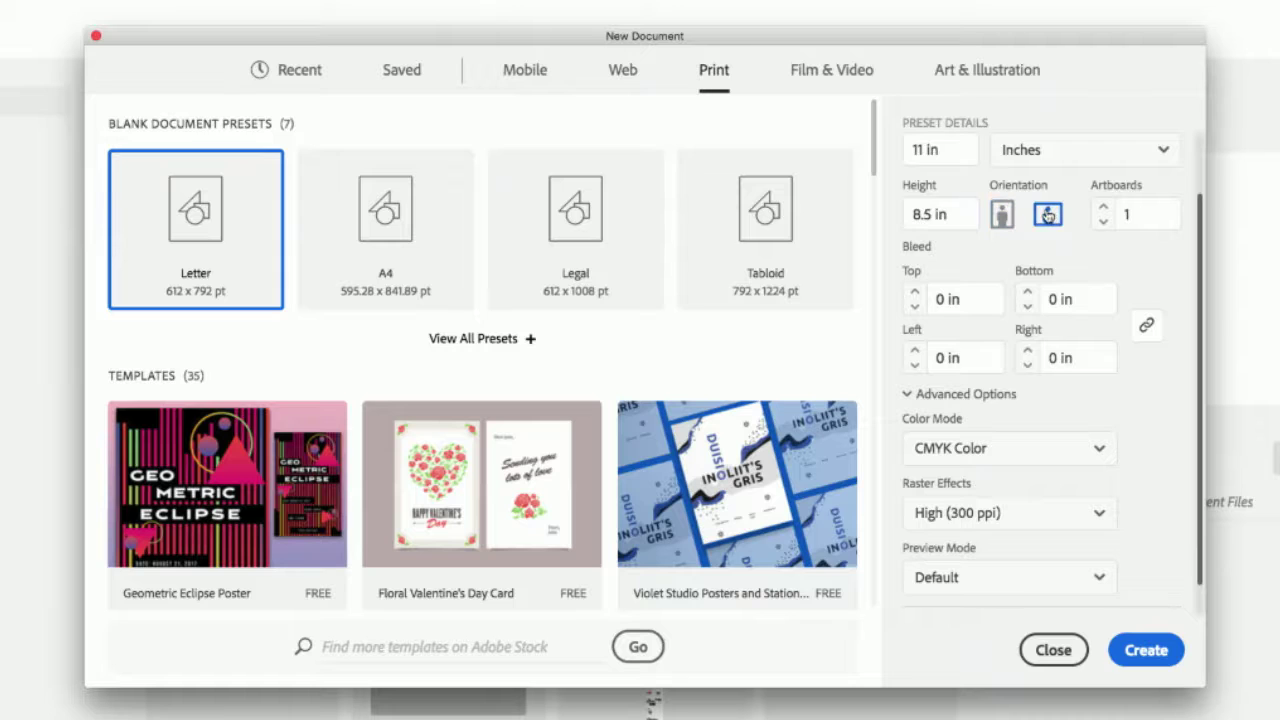
{"action": "left_click", "coordinate": [1150, 650]}
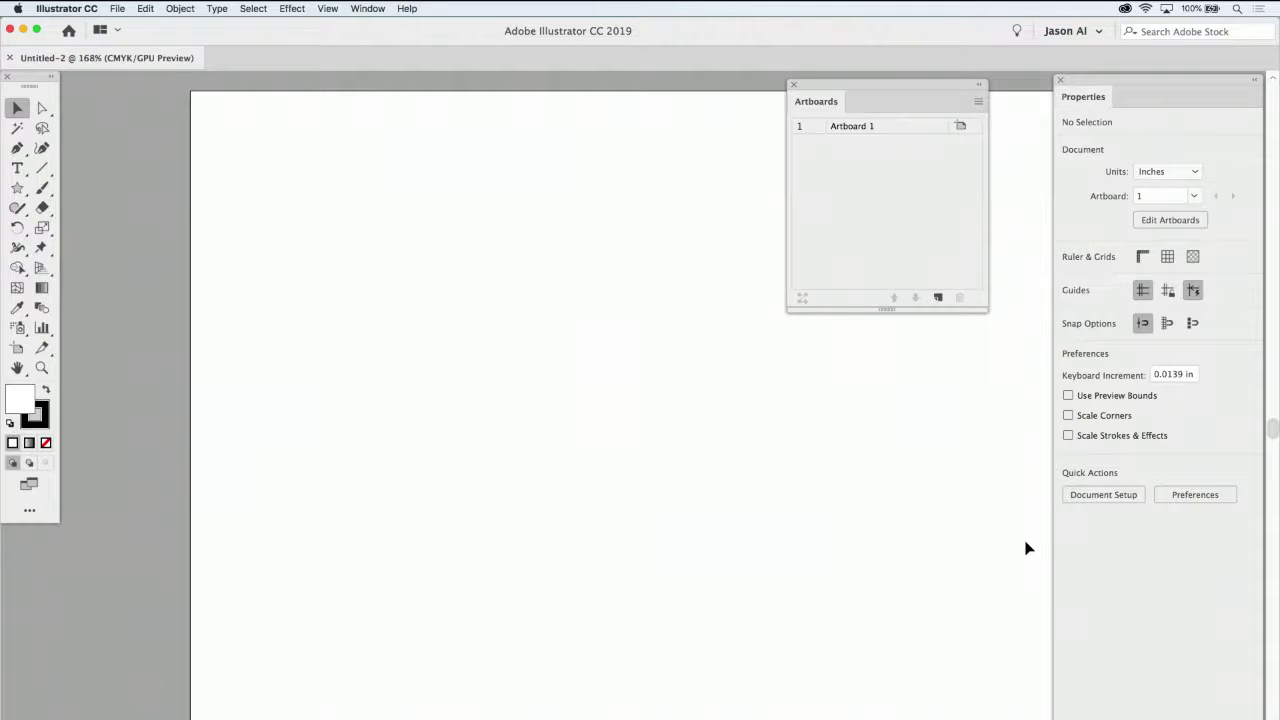
Reposition the floating Artboards panel over the canvas and display the document at 100% zoom
{"action": "left_click_drag", "start_coordinate": [829, 92], "coordinate": [858, 115]}
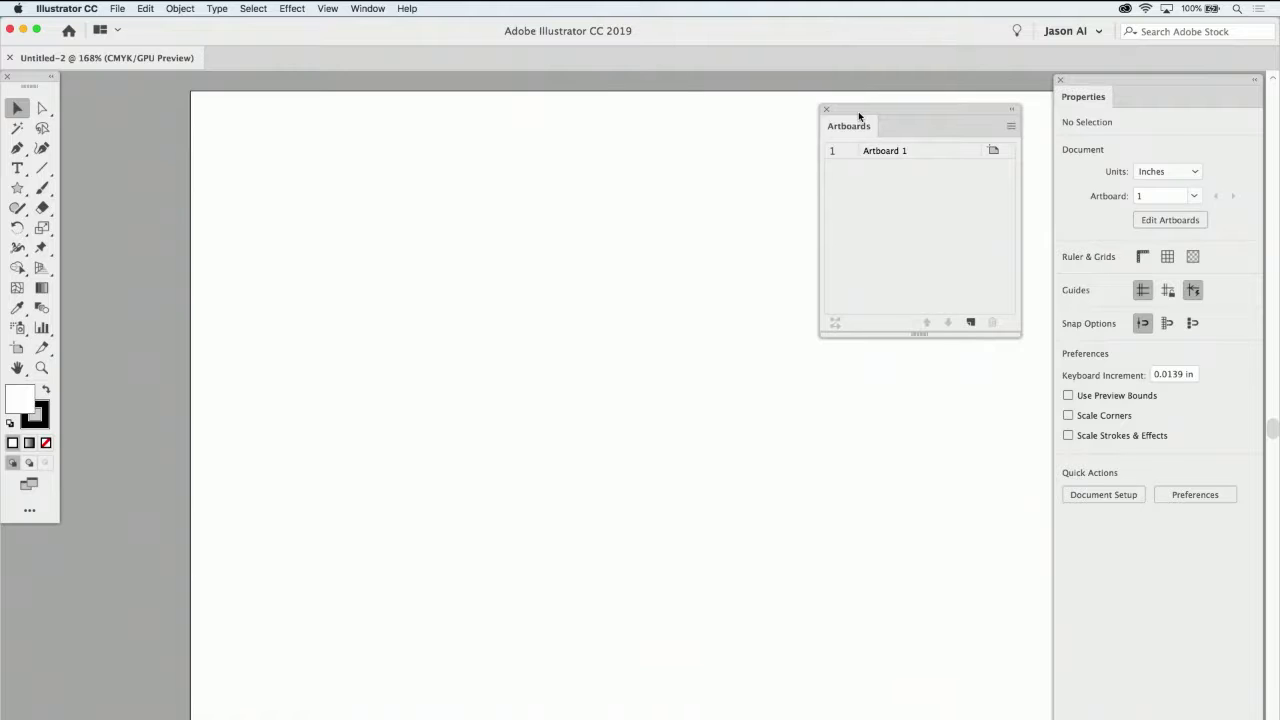
{"action": "left_click", "coordinate": [370, 8]}
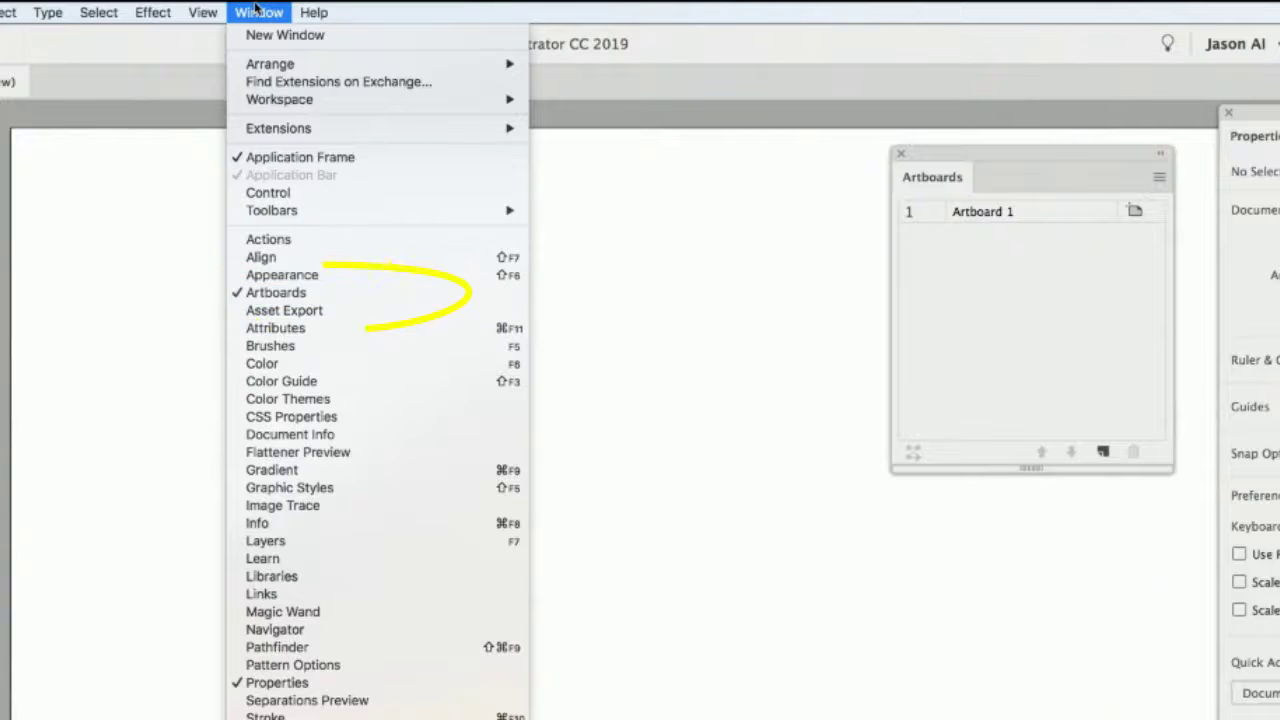
{"action": "left_click", "coordinate": [611, 167]}
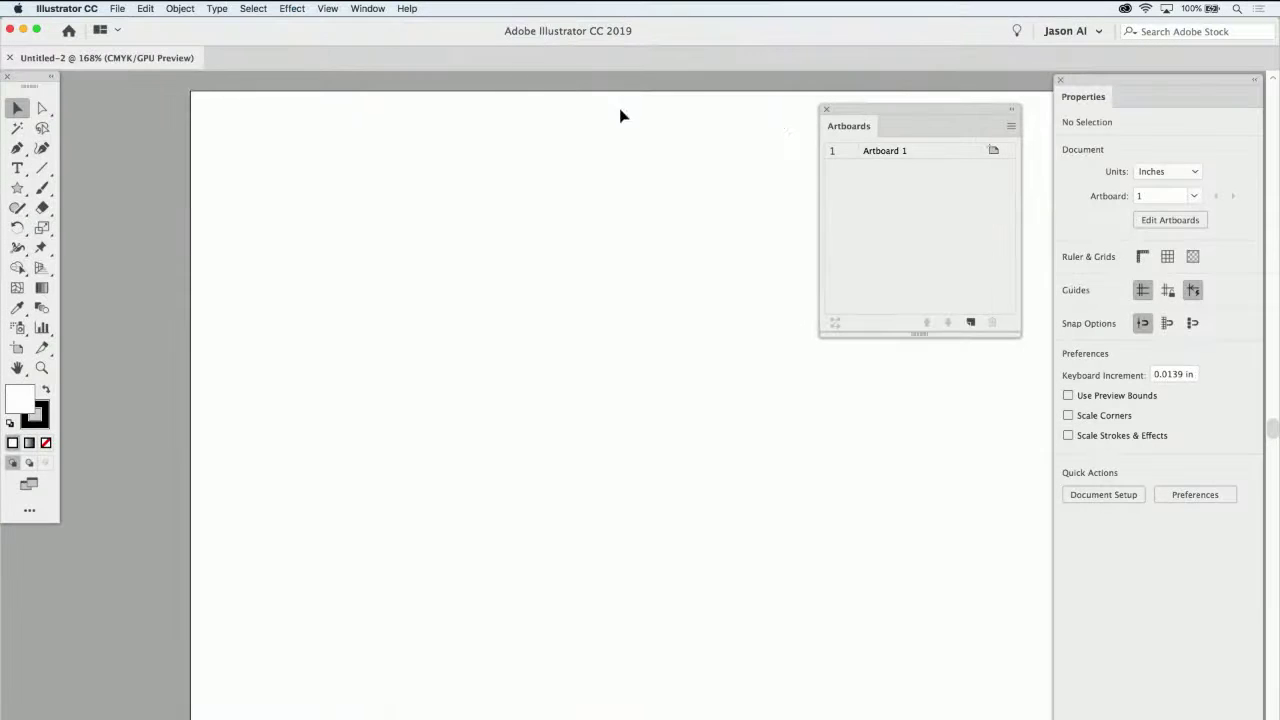
{"action": "left_click_drag", "start_coordinate": [856, 109], "coordinate": [855, 114]}
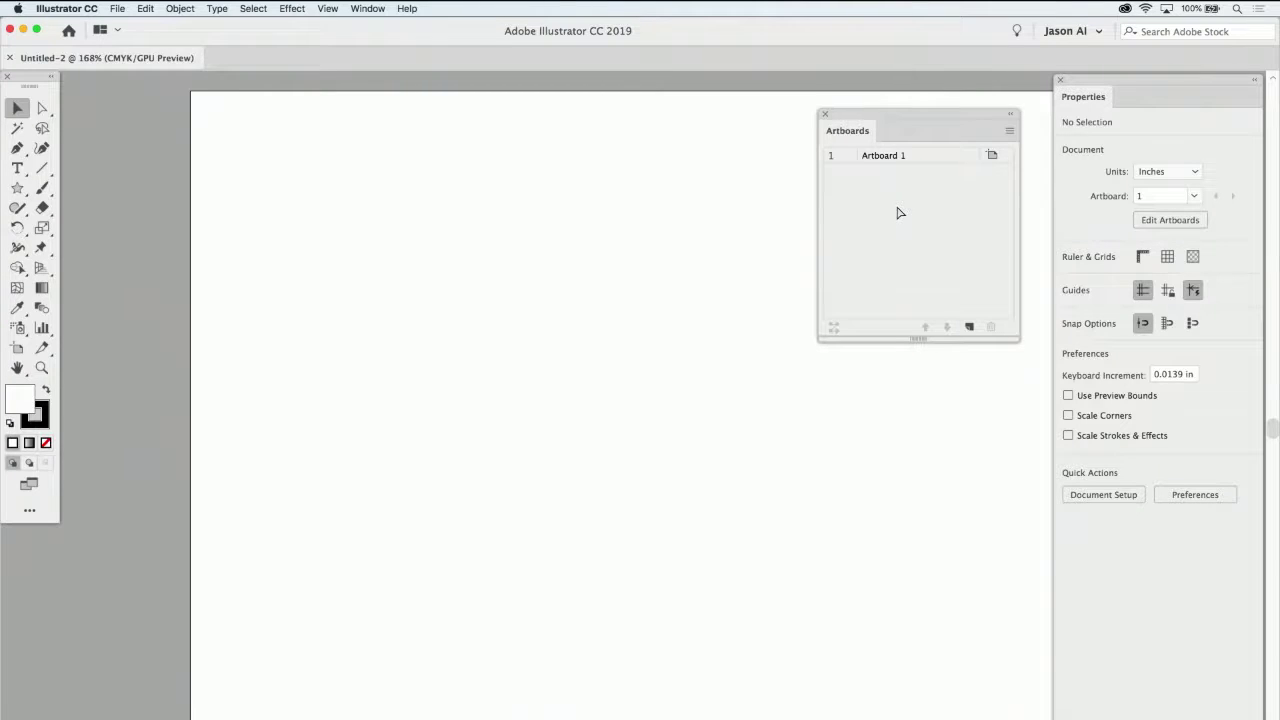
{"action": "key", "text": "super+1"}
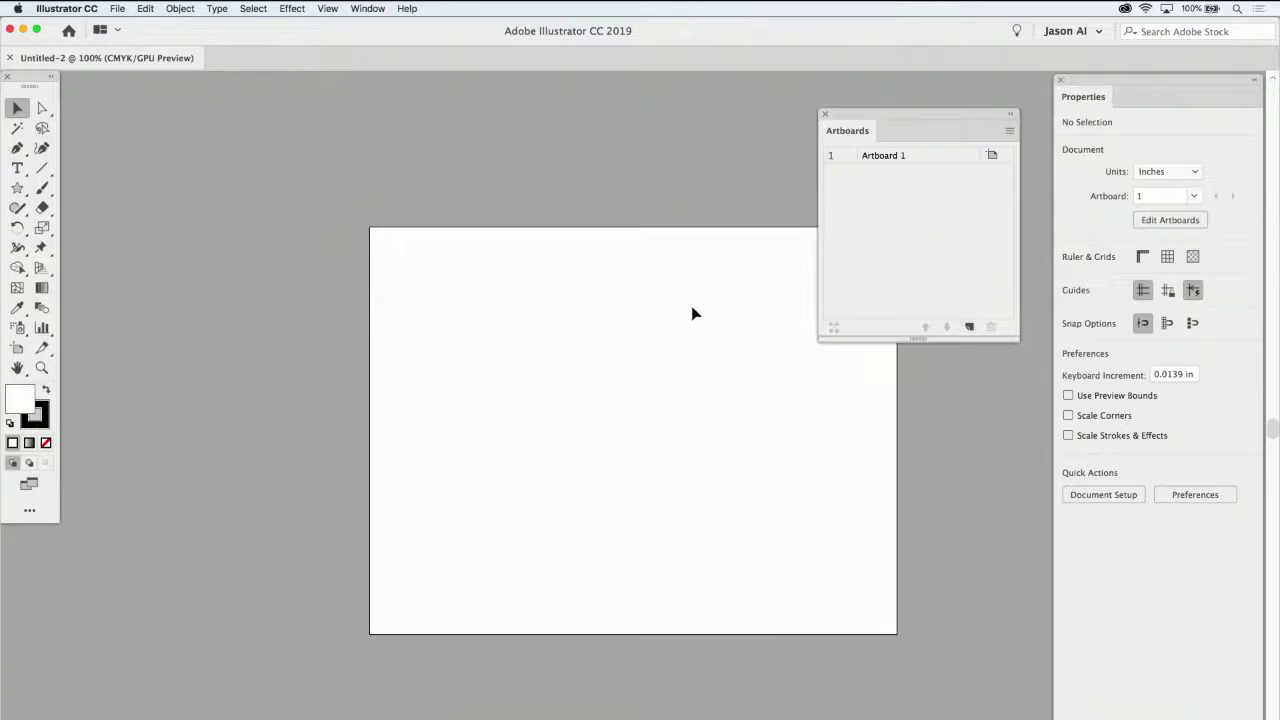
Widen the artboard to about 13 in by extending its left edge outward with the Artboard tool
{"action": "left_click_drag", "start_coordinate": [686, 309], "coordinate": [585, 237]}
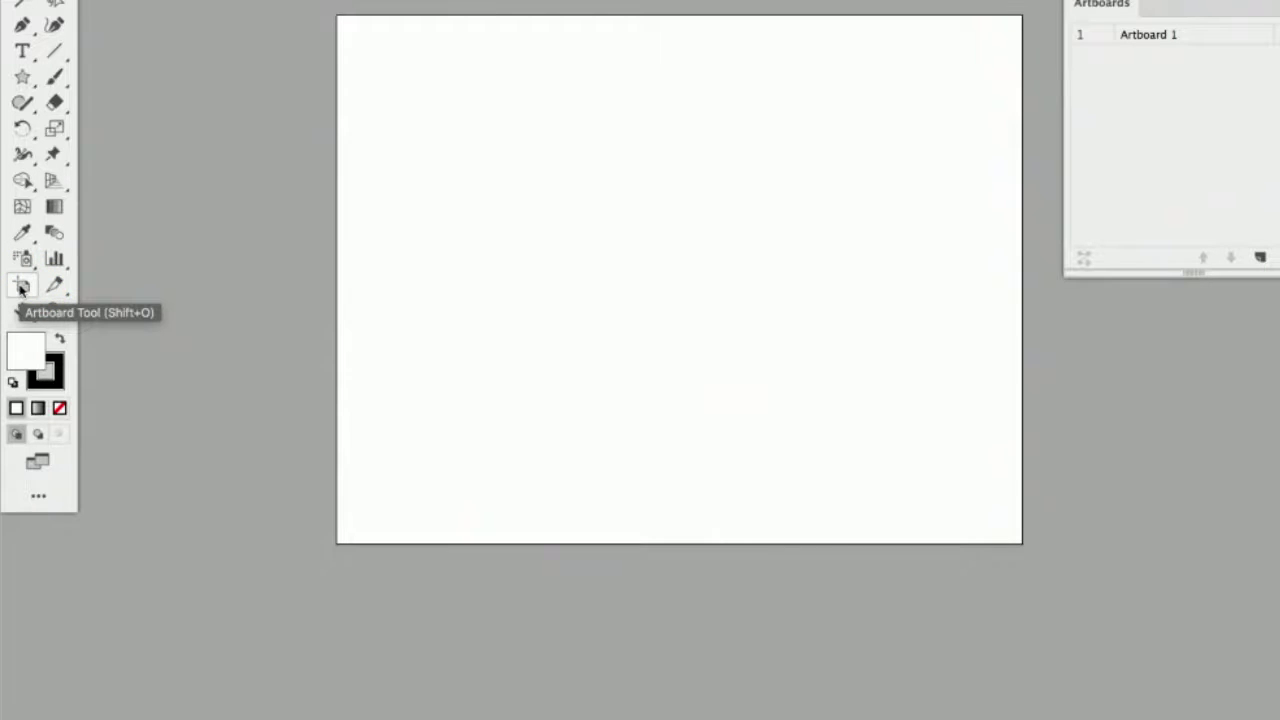
{"action": "left_click", "coordinate": [21, 288]}
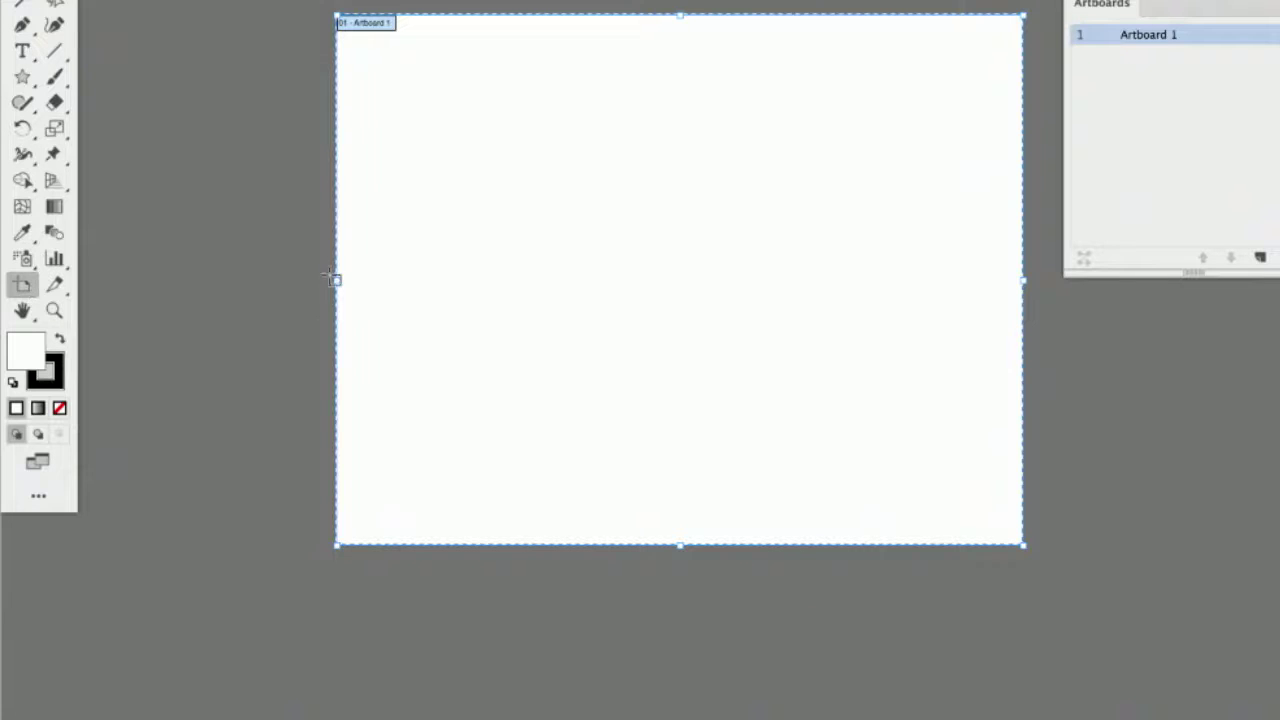
{"action": "left_click_drag", "start_coordinate": [340, 275], "coordinate": [216, 277]}
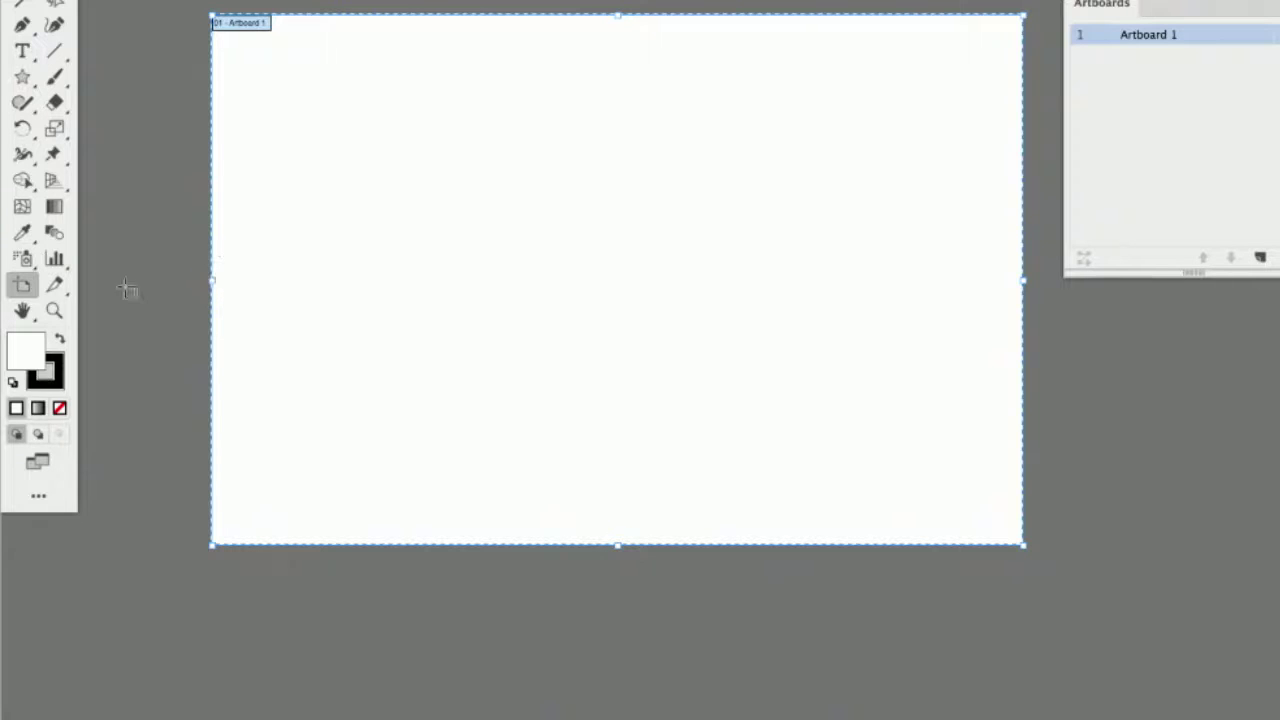
Set the artboard's width to 14 in in the Artboard Options
{"action": "double_click", "coordinate": [22, 288]}
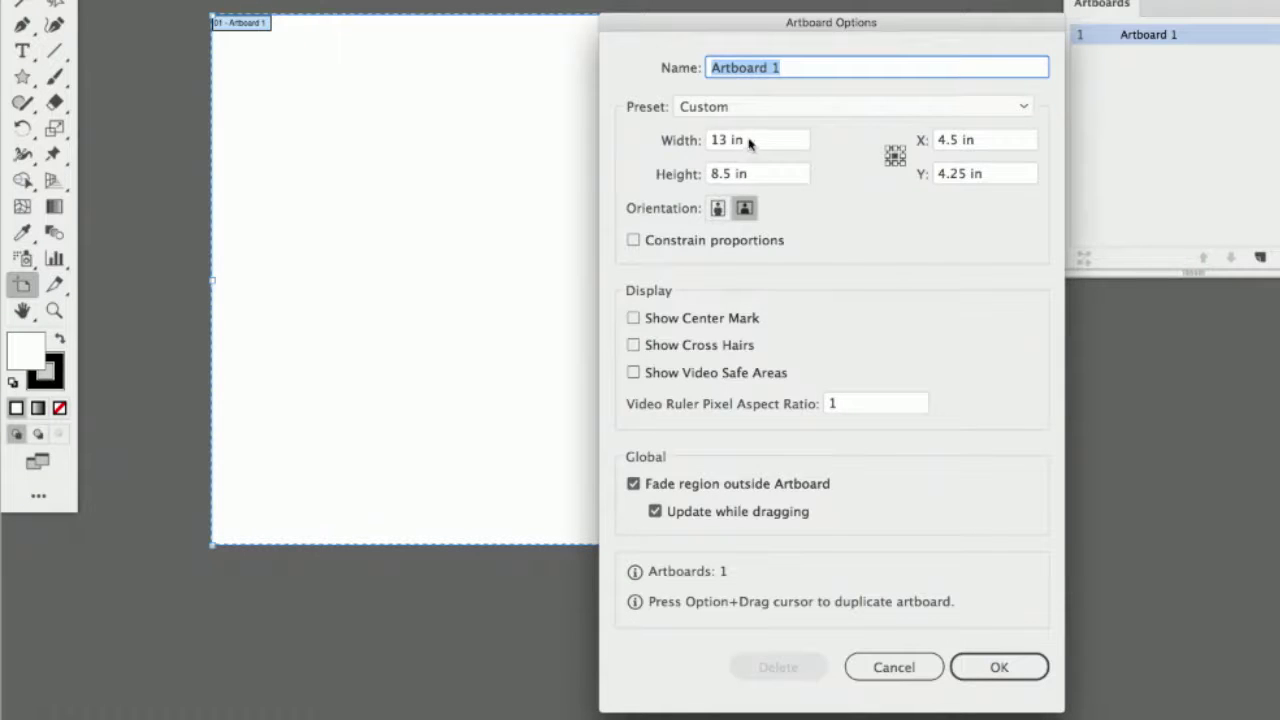
{"action": "left_click", "coordinate": [752, 143]}
{"action": "type", "text": "14"}
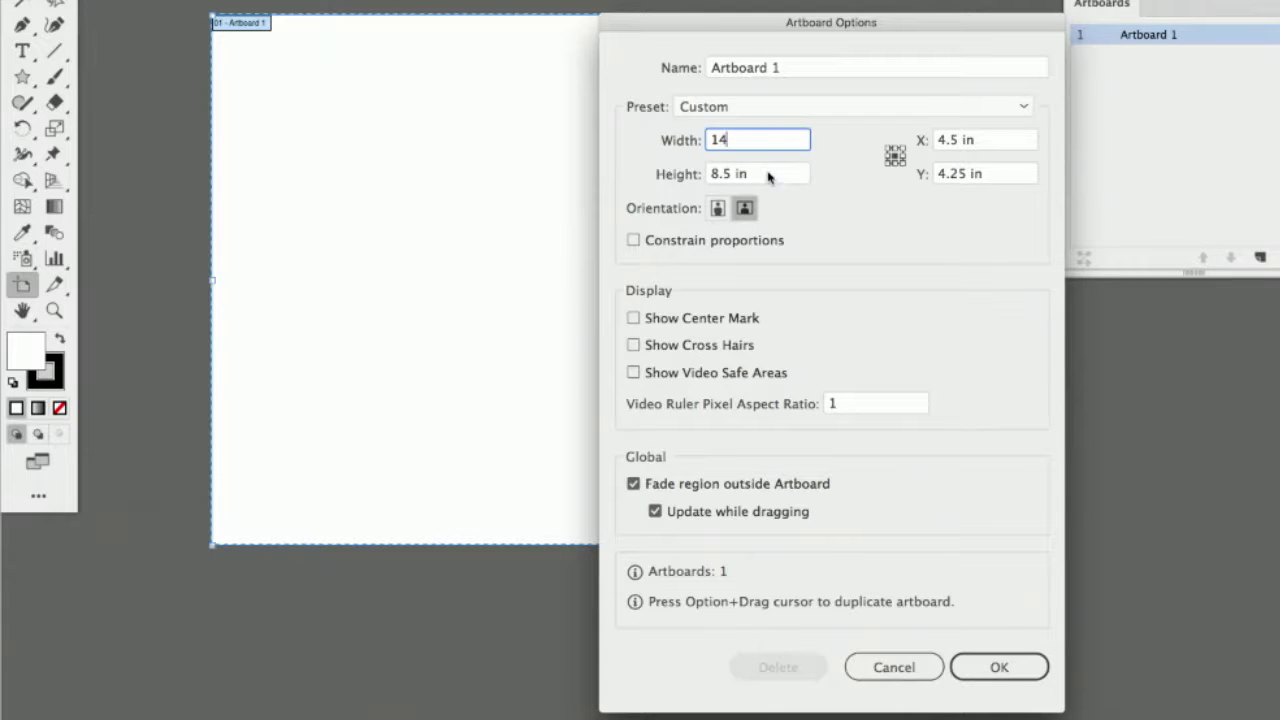
{"action": "left_click", "coordinate": [999, 667]}
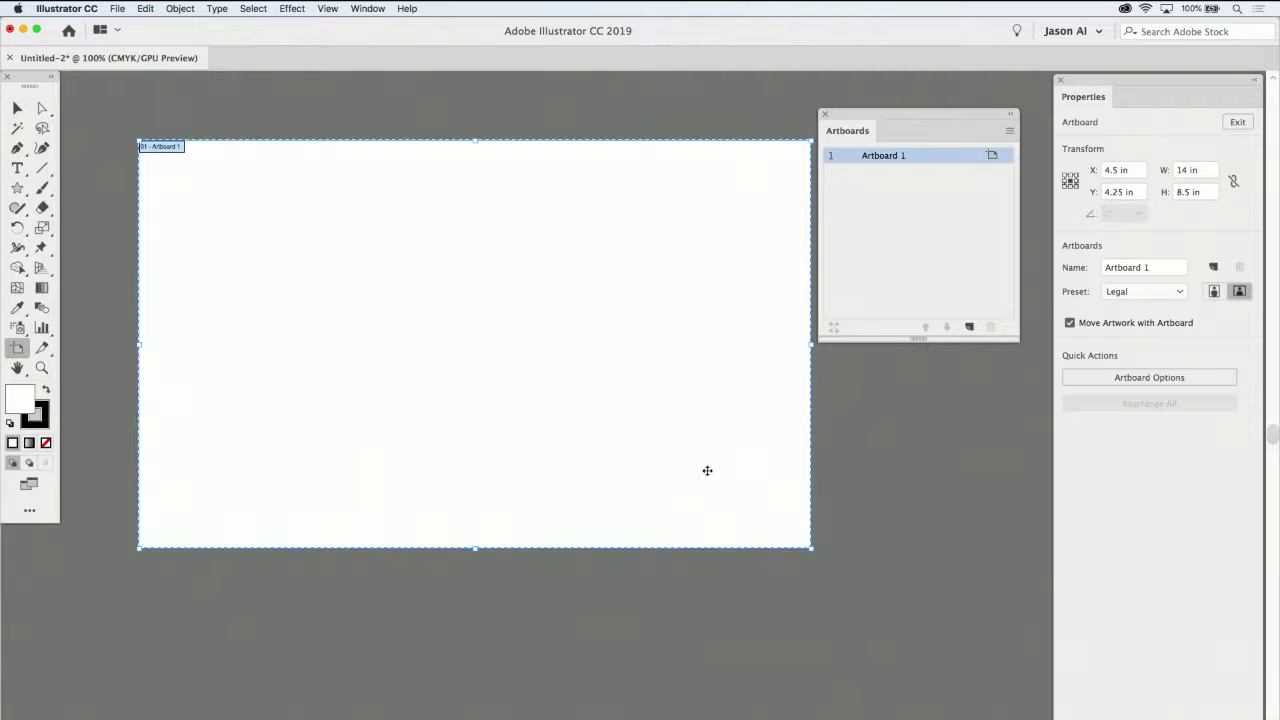
Check the resized artboard's preset and dimensions in the Artboard Options and leave artboard editing for the Selection tool
{"action": "double_click", "coordinate": [17, 347]}
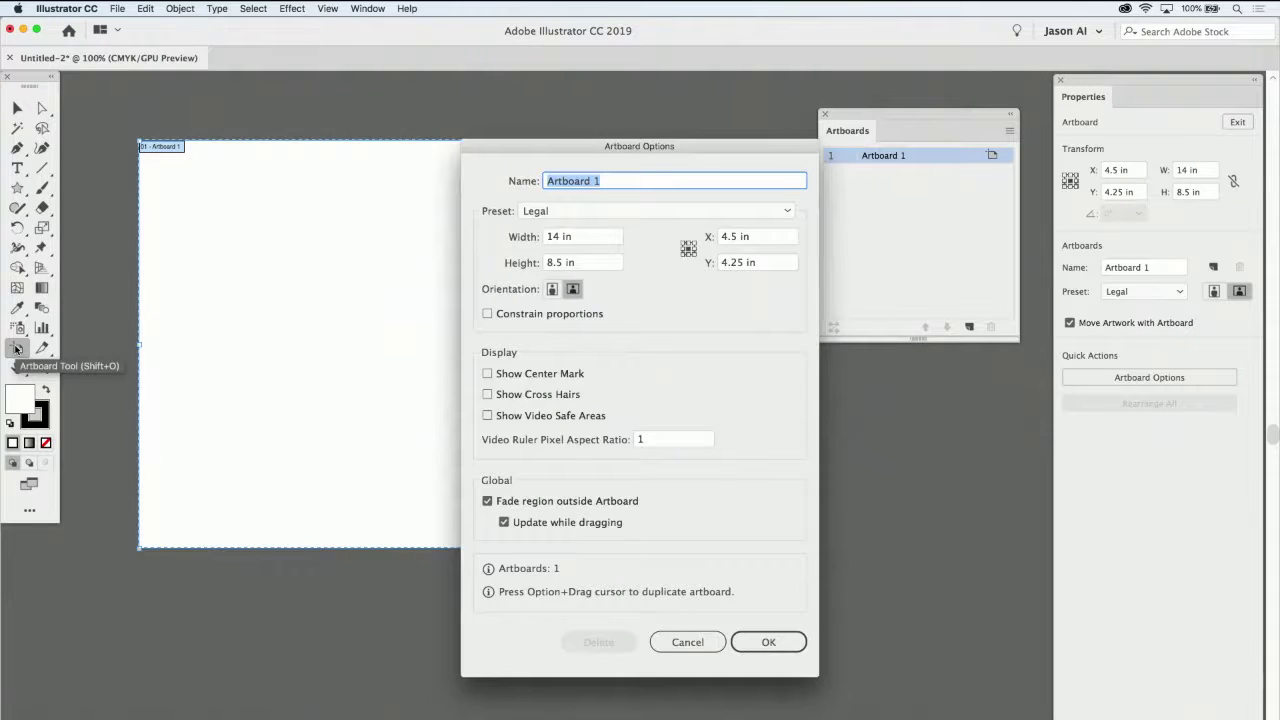
{"action": "left_click", "coordinate": [769, 642]}
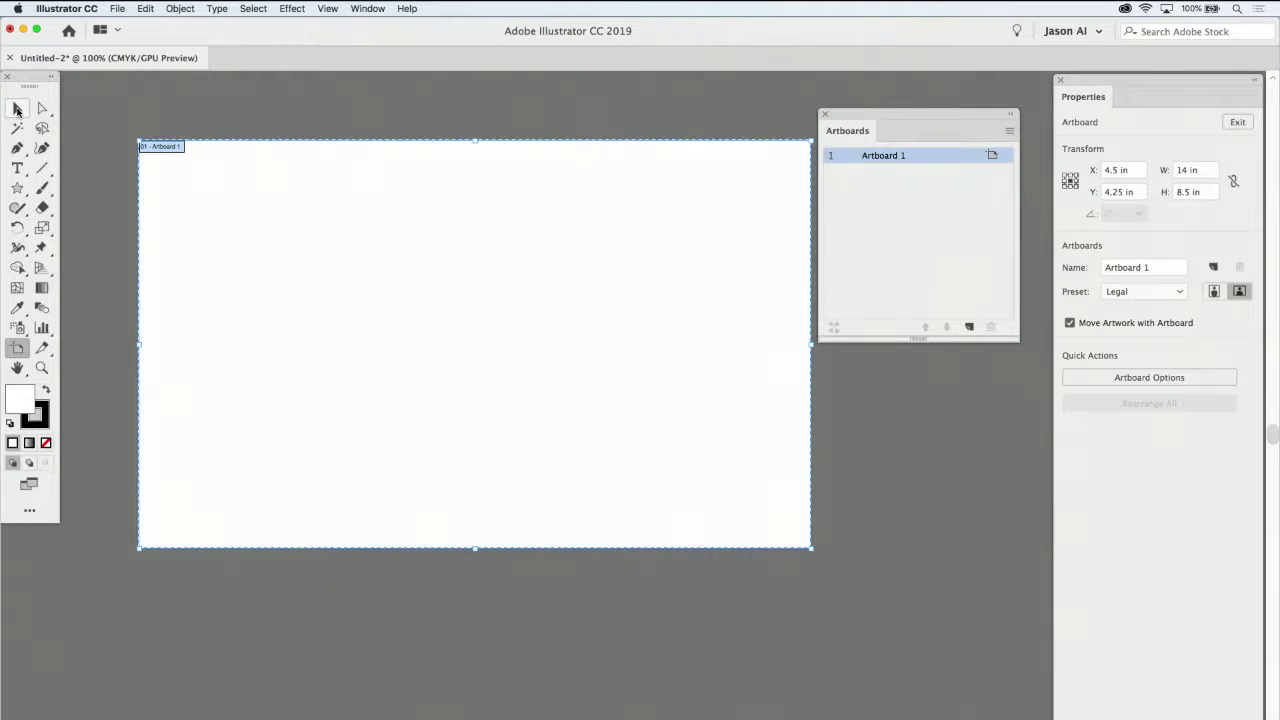
{"action": "left_click", "coordinate": [17, 109]}
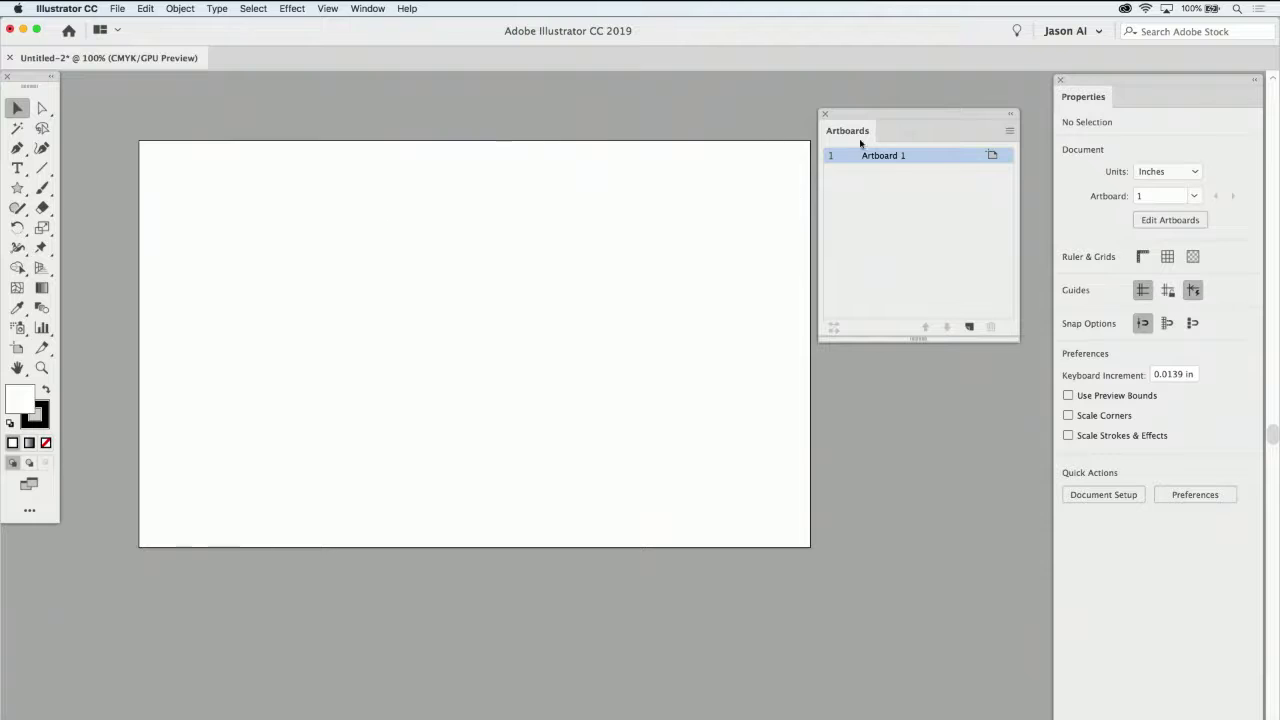
Rename Artboard 1 to Workspace and fit the artboard in the window
{"action": "left_click_drag", "start_coordinate": [875, 113], "coordinate": [880, 148]}
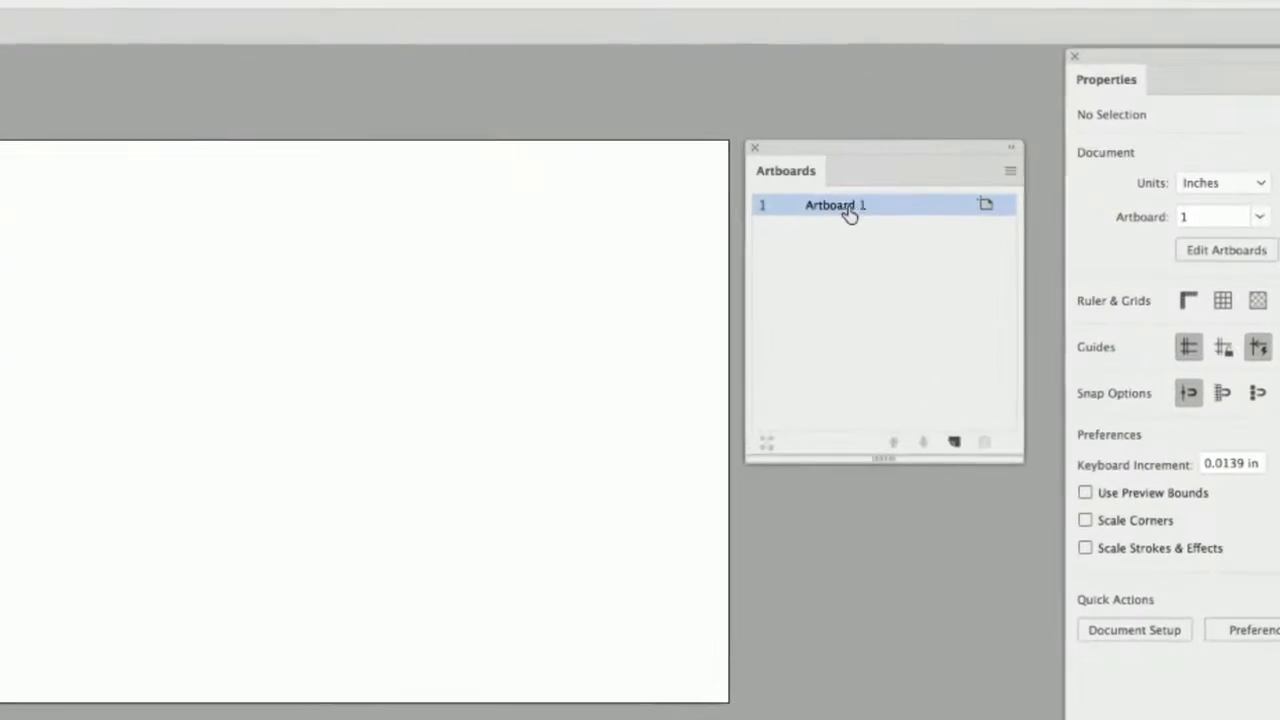
{"action": "double_click", "coordinate": [843, 208]}
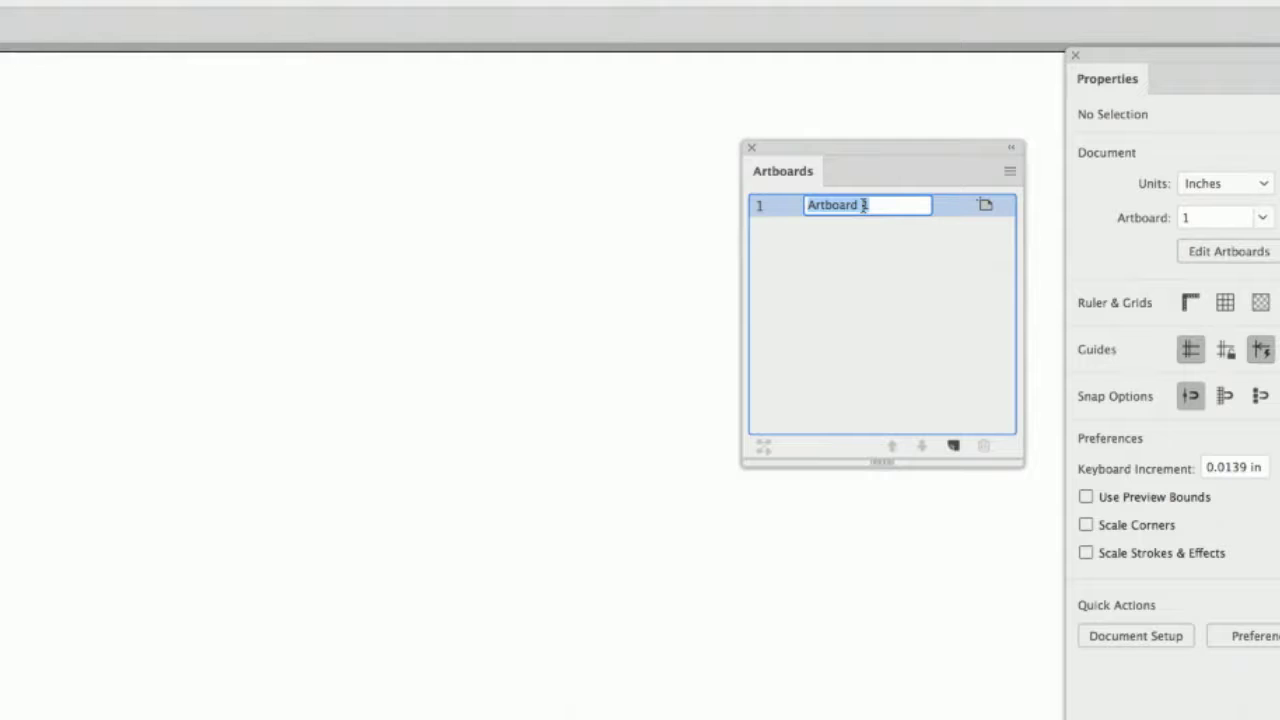
{"action": "type", "text": "Worksp"}
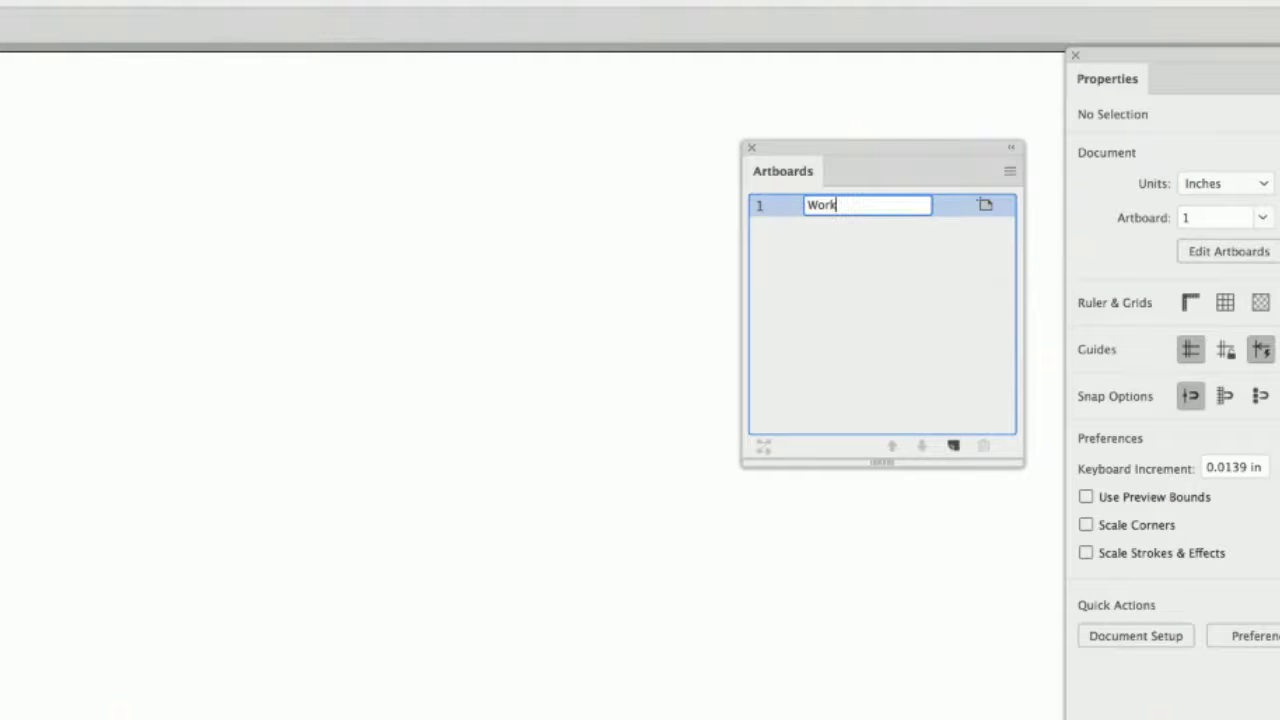
{"action": "type", "text": "ace"}
{"action": "key", "text": "Return"}
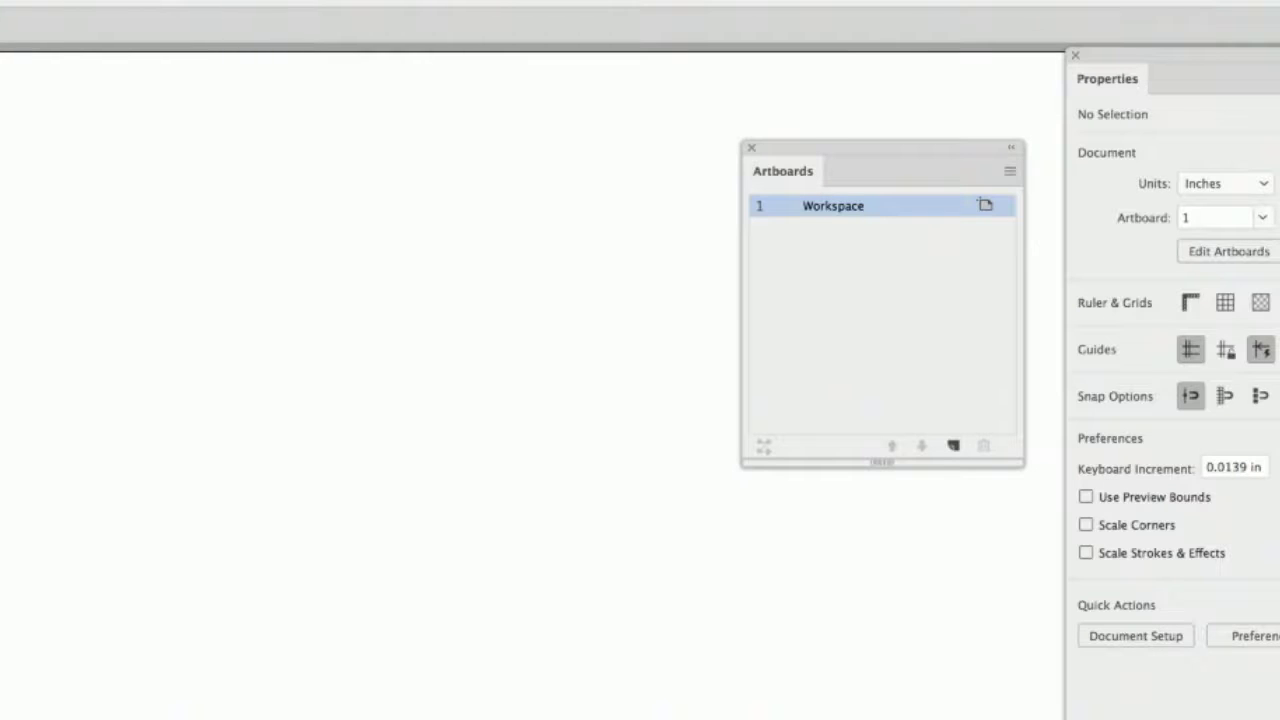
{"action": "key", "text": "super+0"}
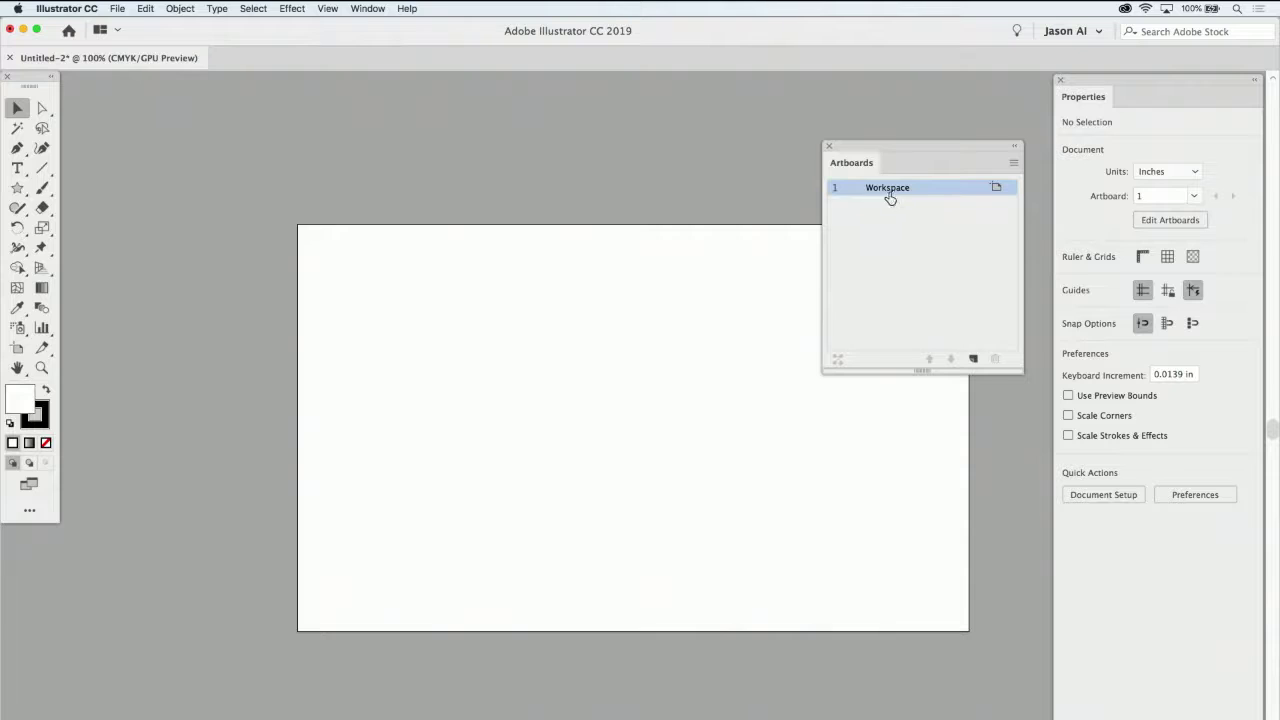
Add three new artboards of the same size beside the Workspace artboard
{"action": "left_click_drag", "start_coordinate": [886, 148], "coordinate": [882, 150]}
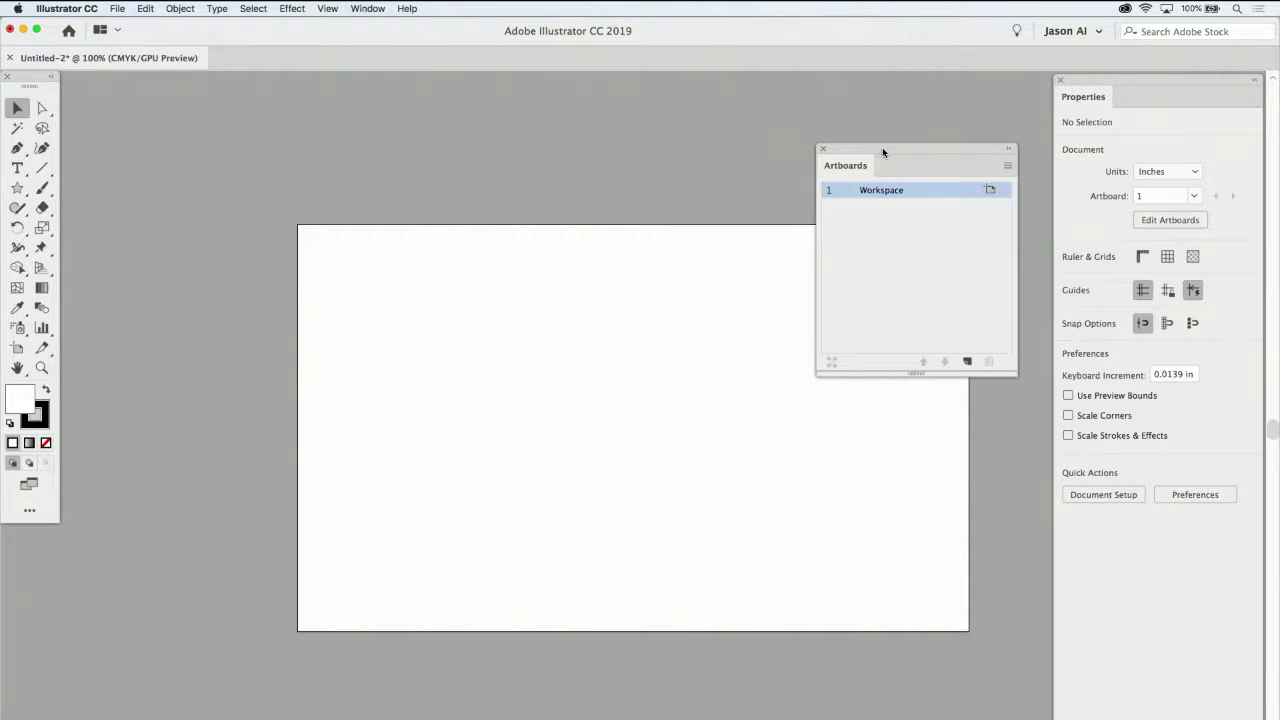
{"action": "left_click", "coordinate": [967, 363]}
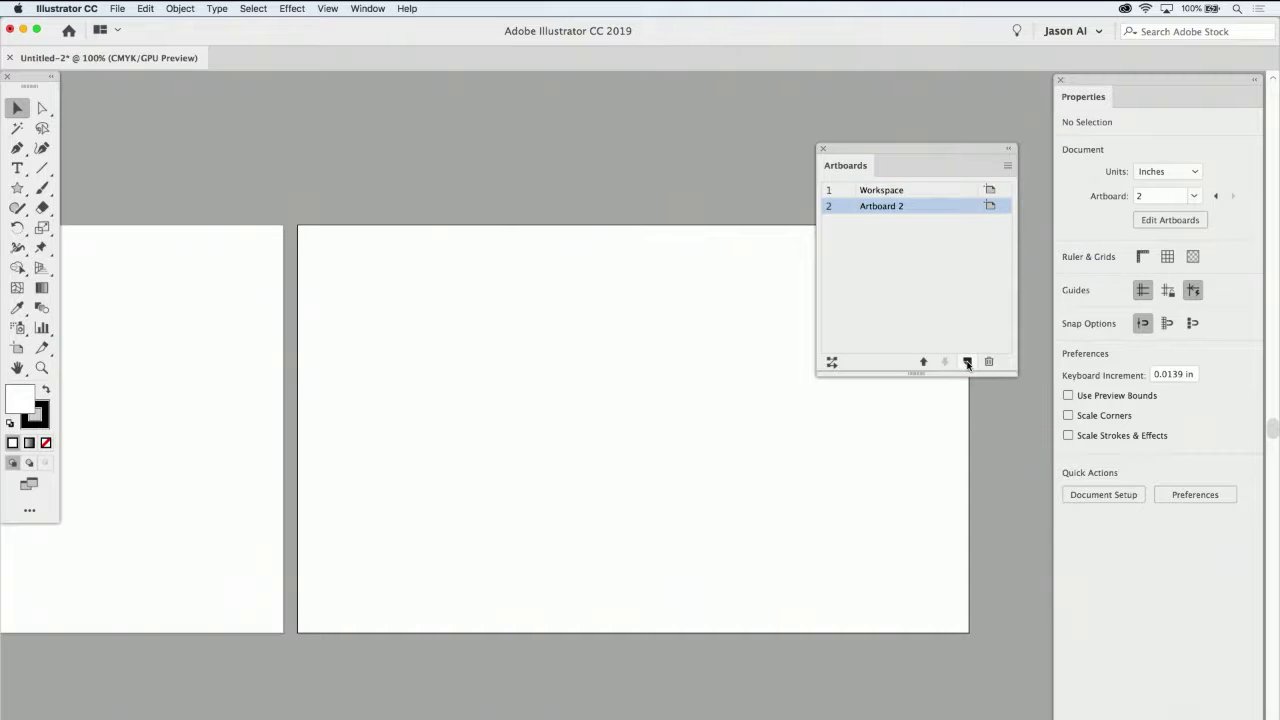
{"action": "key", "text": "super+minus"}
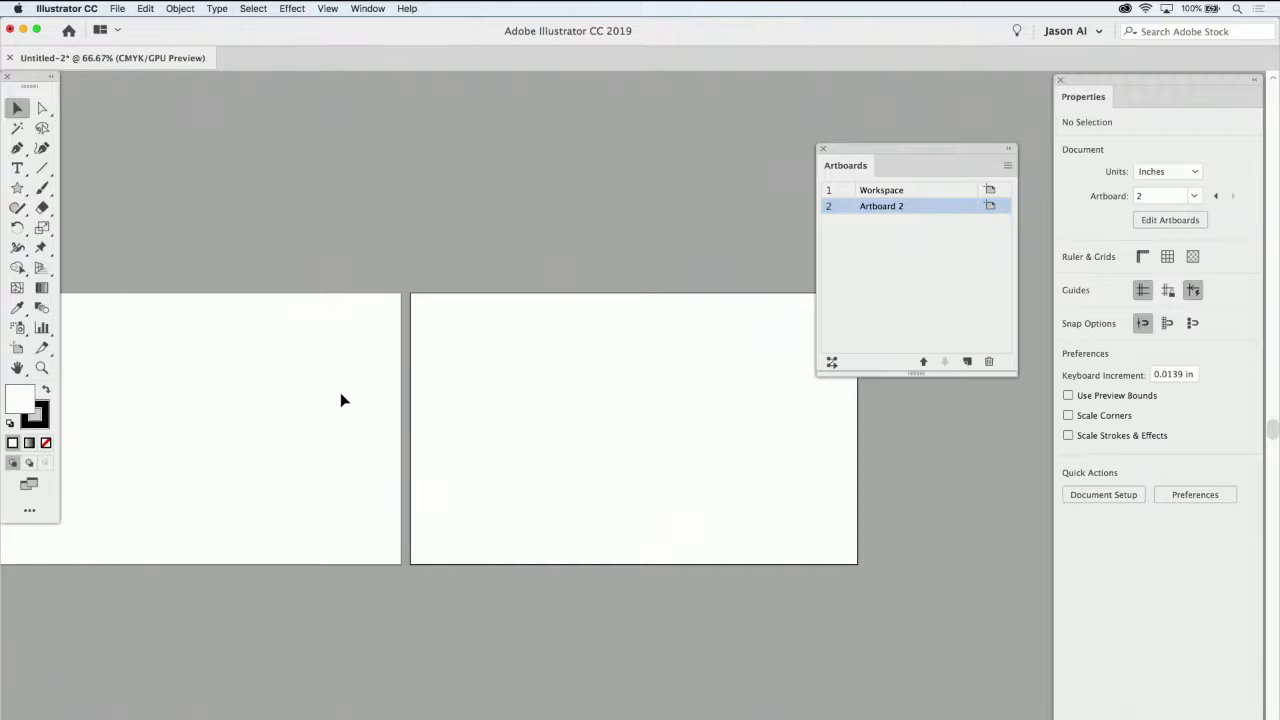
{"action": "left_click", "coordinate": [967, 362]}
{"action": "left_click", "coordinate": [967, 362]}
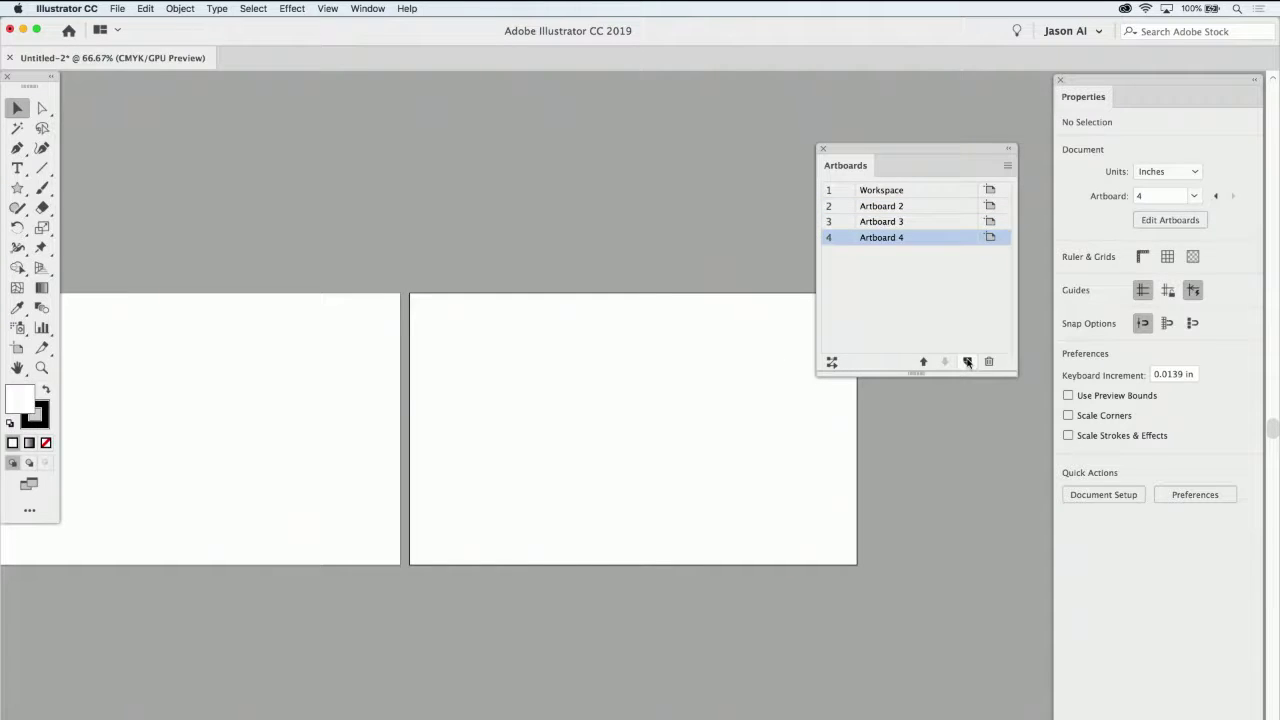
{"action": "scroll", "coordinate": [740, 390], "scroll_direction": "left", "scroll_amount": 5}
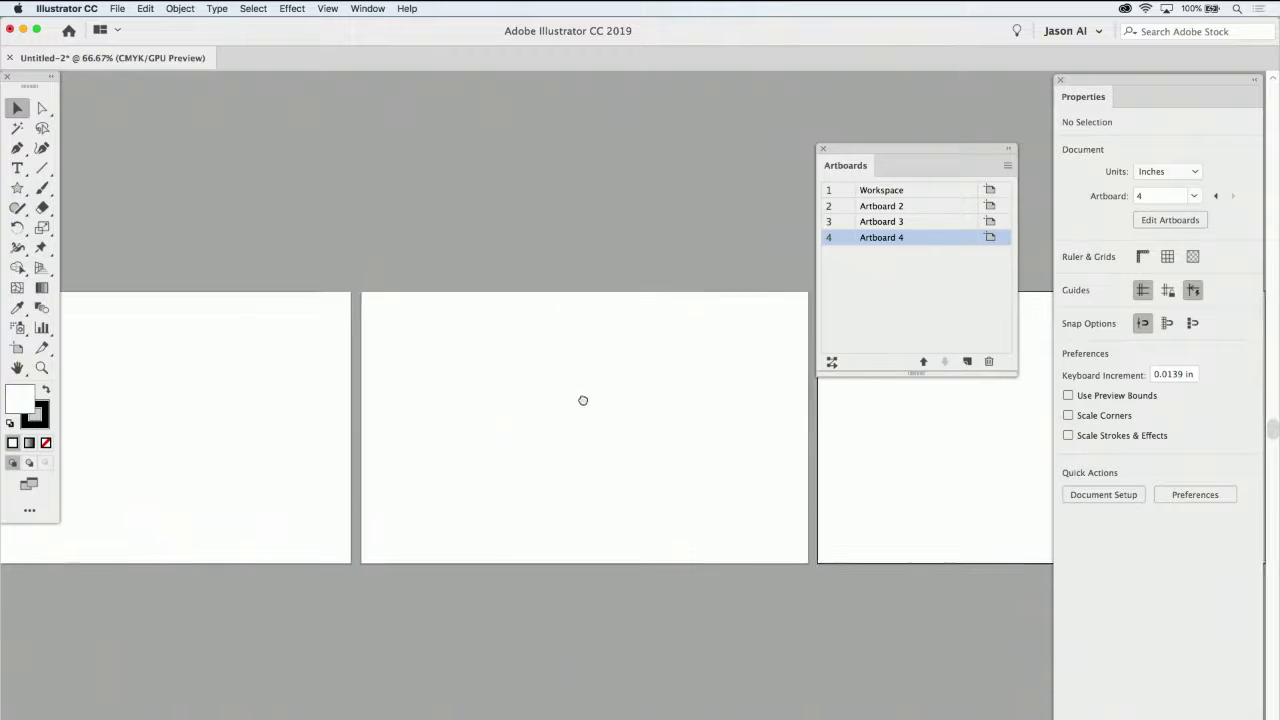
{"action": "scroll", "coordinate": [443, 383], "scroll_direction": "right", "scroll_amount": 5}
{"action": "scroll", "coordinate": [443, 383], "scroll_direction": "down", "scroll_amount": 2}
{"action": "scroll", "coordinate": [409, 324], "scroll_direction": "down", "scroll_amount": 3}
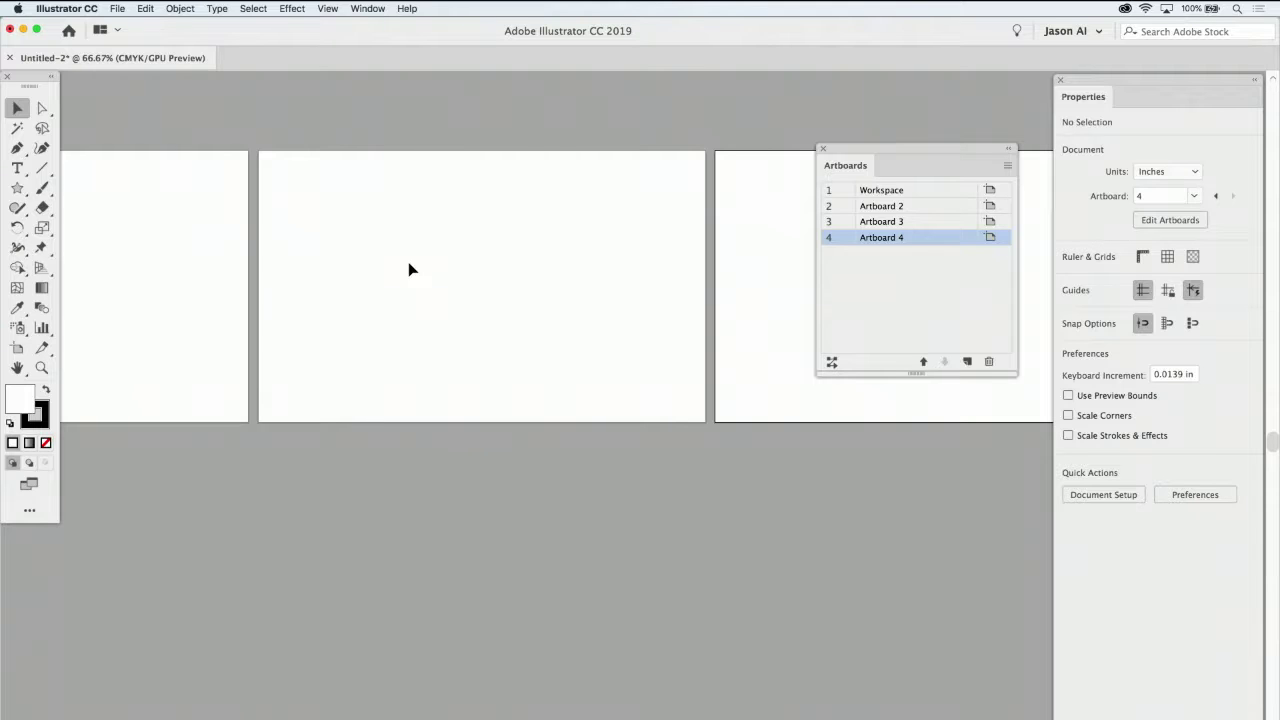
Rearrange all artboards using the Grid by Row layout with 2 columns and 0.28 in spacing, moving artwork with the artboards
{"action": "left_click", "coordinate": [831, 364]}
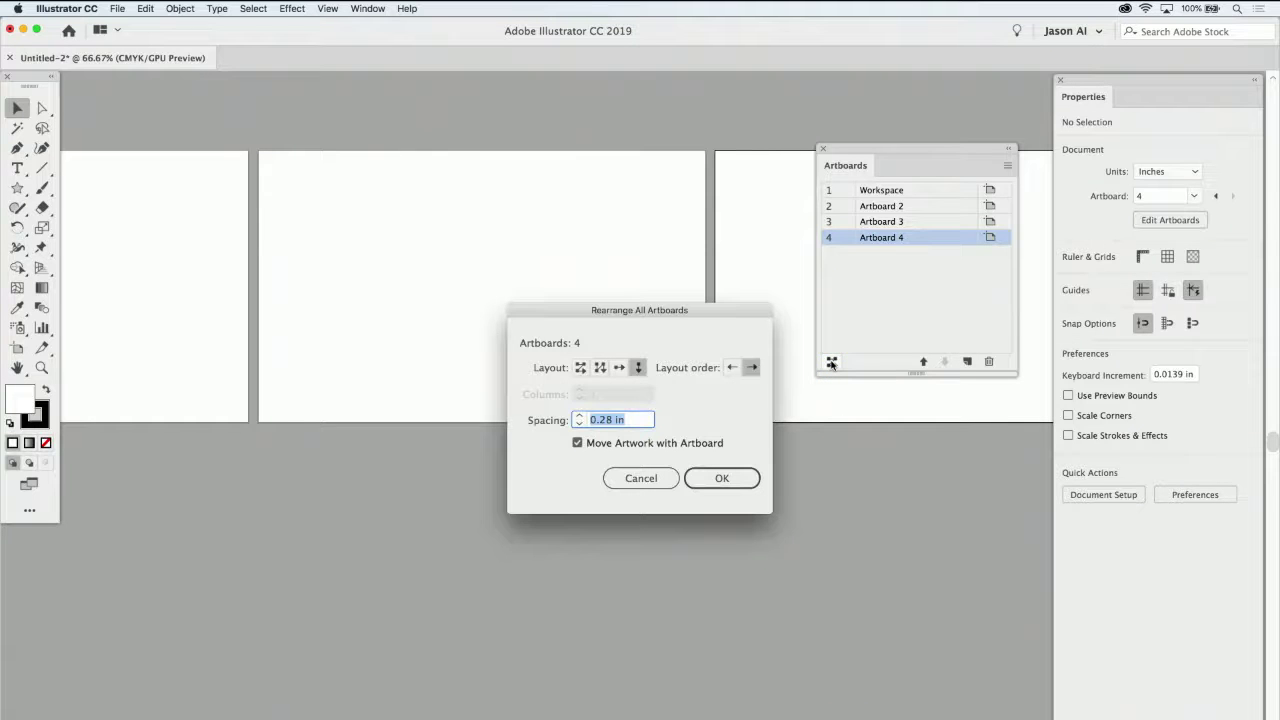
{"action": "left_click_drag", "start_coordinate": [702, 308], "coordinate": [714, 250]}
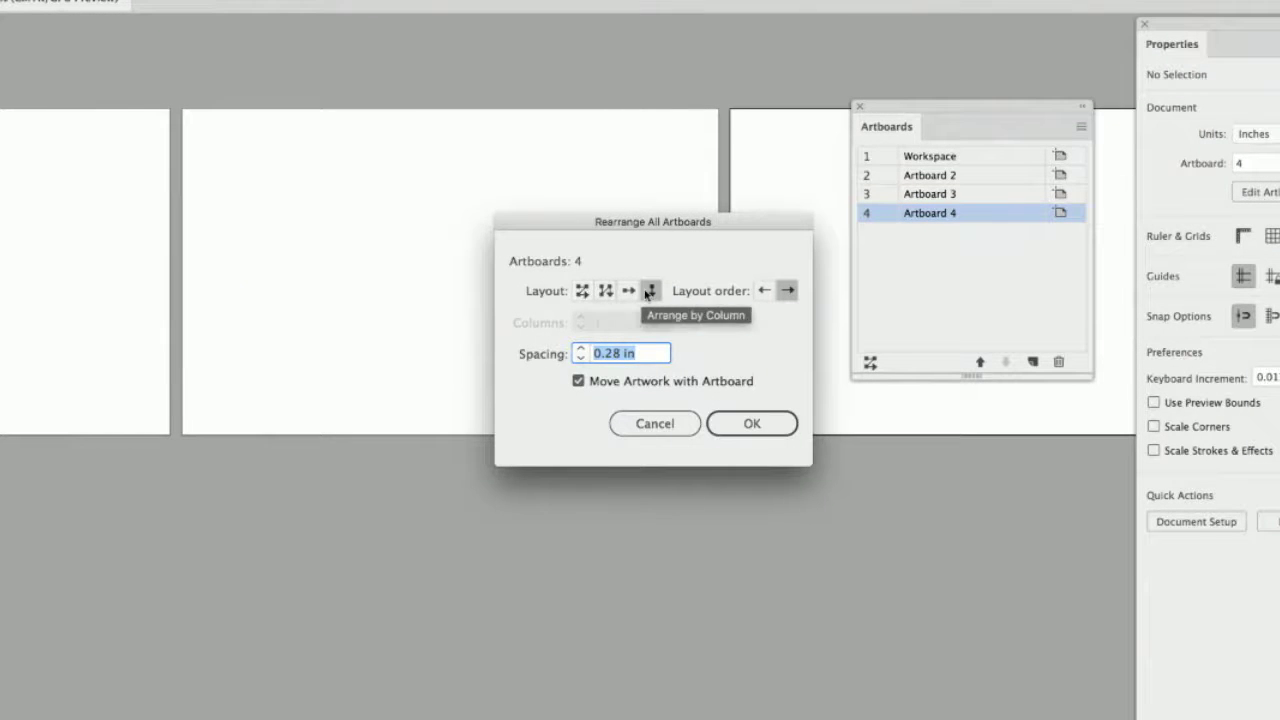
{"action": "left_click", "coordinate": [583, 292]}
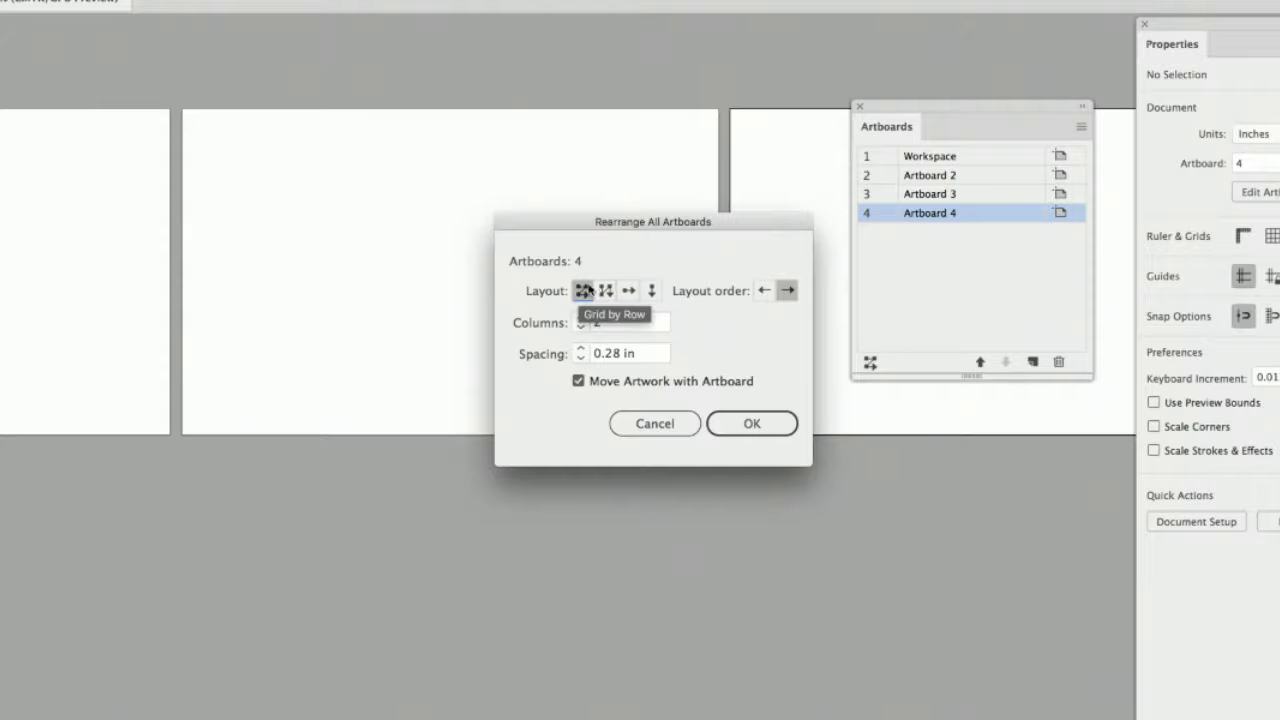
{"action": "left_click", "coordinate": [605, 291]}
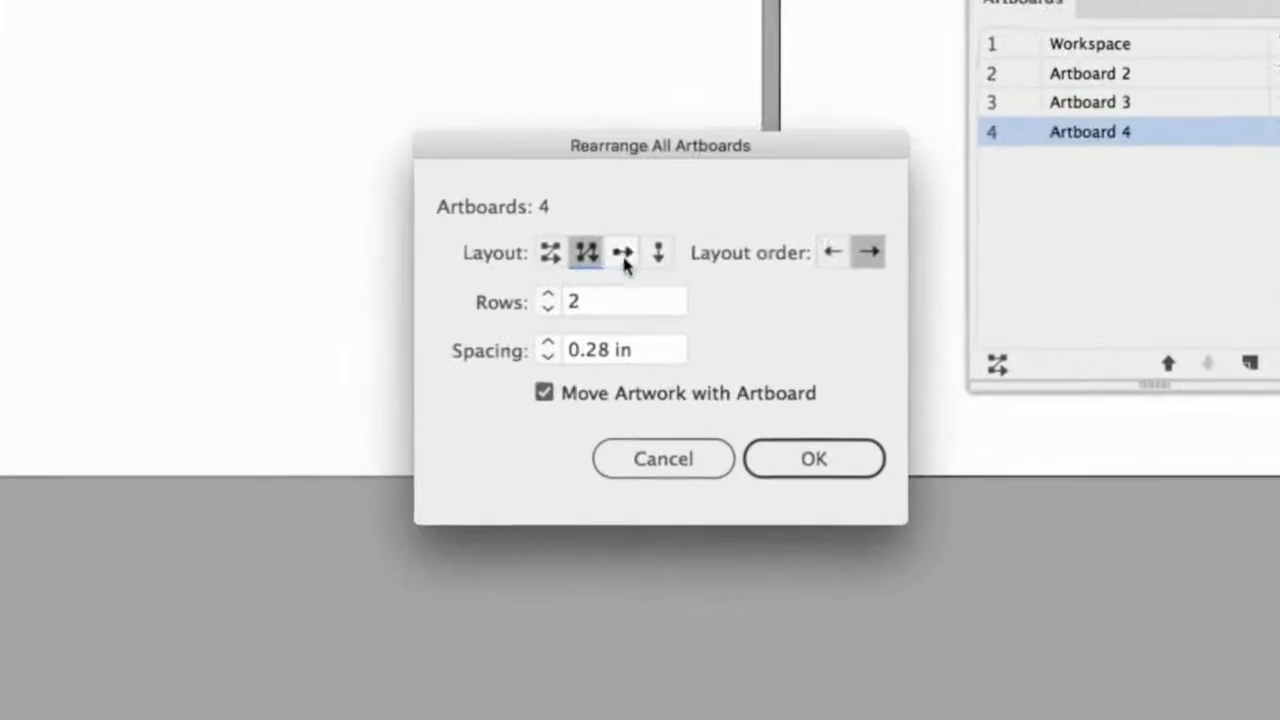
{"action": "left_click", "coordinate": [628, 290]}
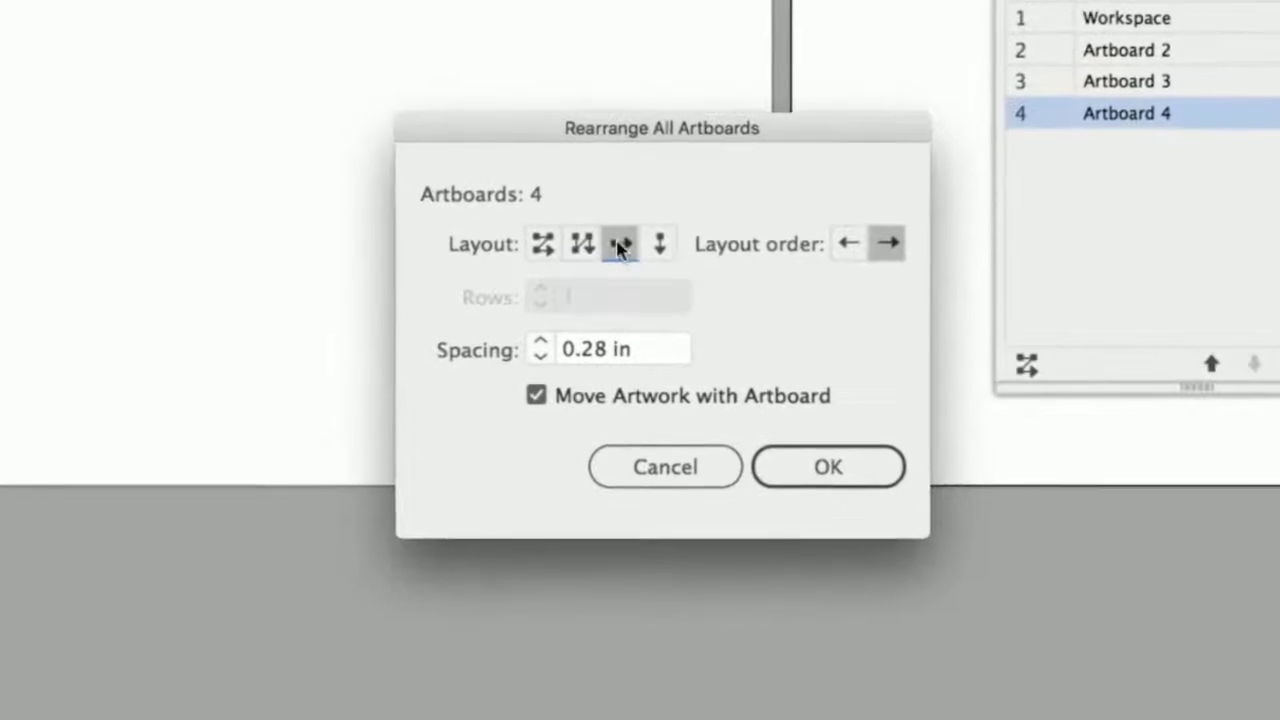
{"action": "left_click", "coordinate": [539, 242]}
{"action": "left_click", "coordinate": [823, 471]}
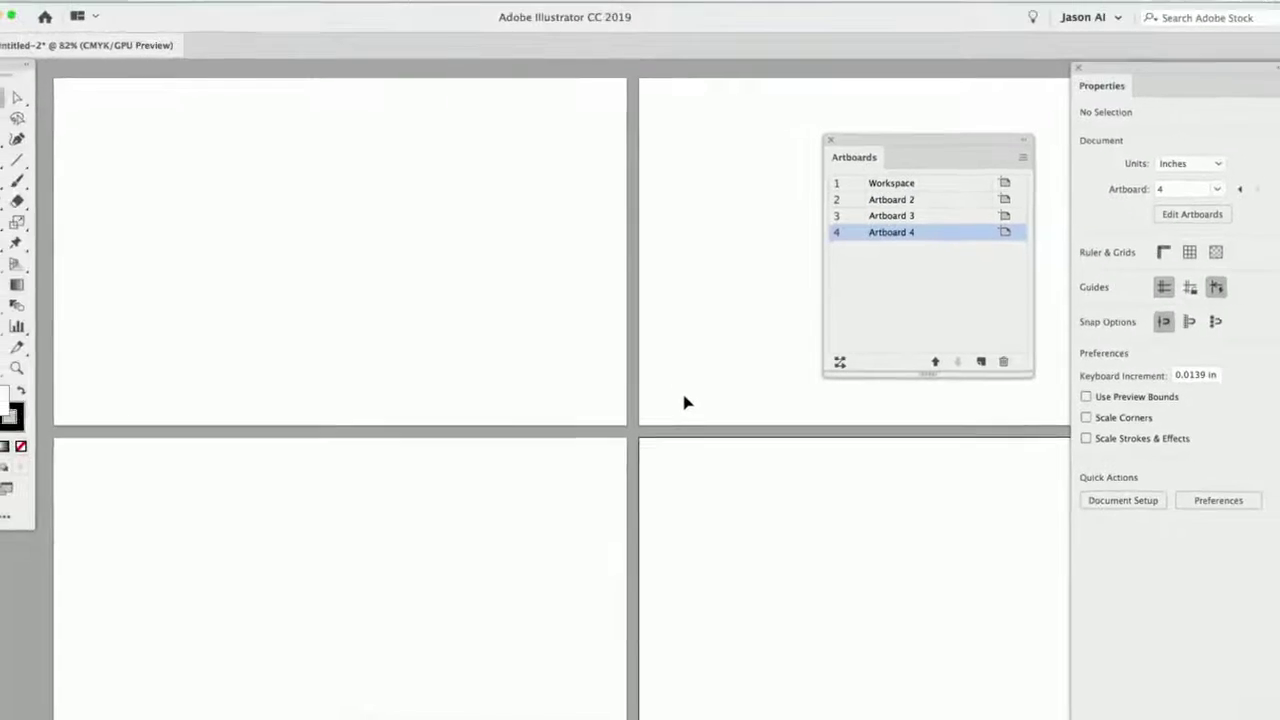
{"action": "key", "text": "super+minus"}
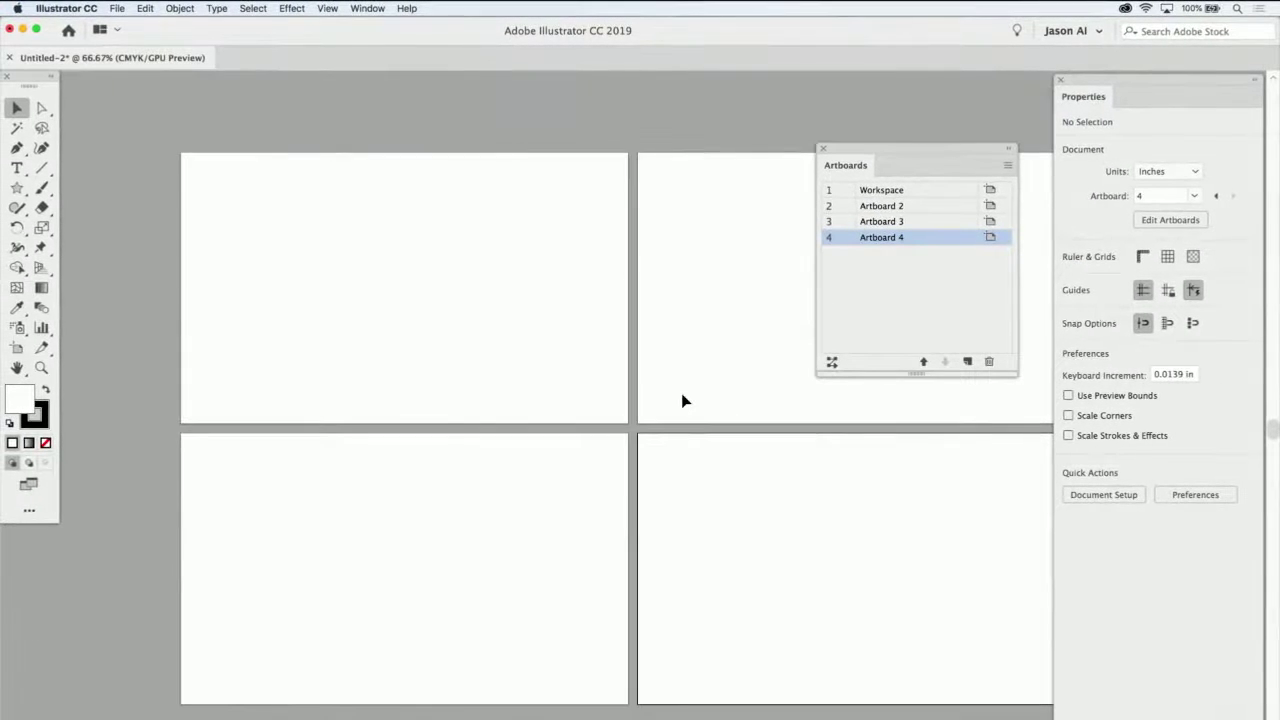
Step through the Workspace artboard and Artboards 2, 3 and 4 in order, and review the Rearrange All Artboards settings, cancelling without changes
{"action": "left_click", "coordinate": [1006, 190]}
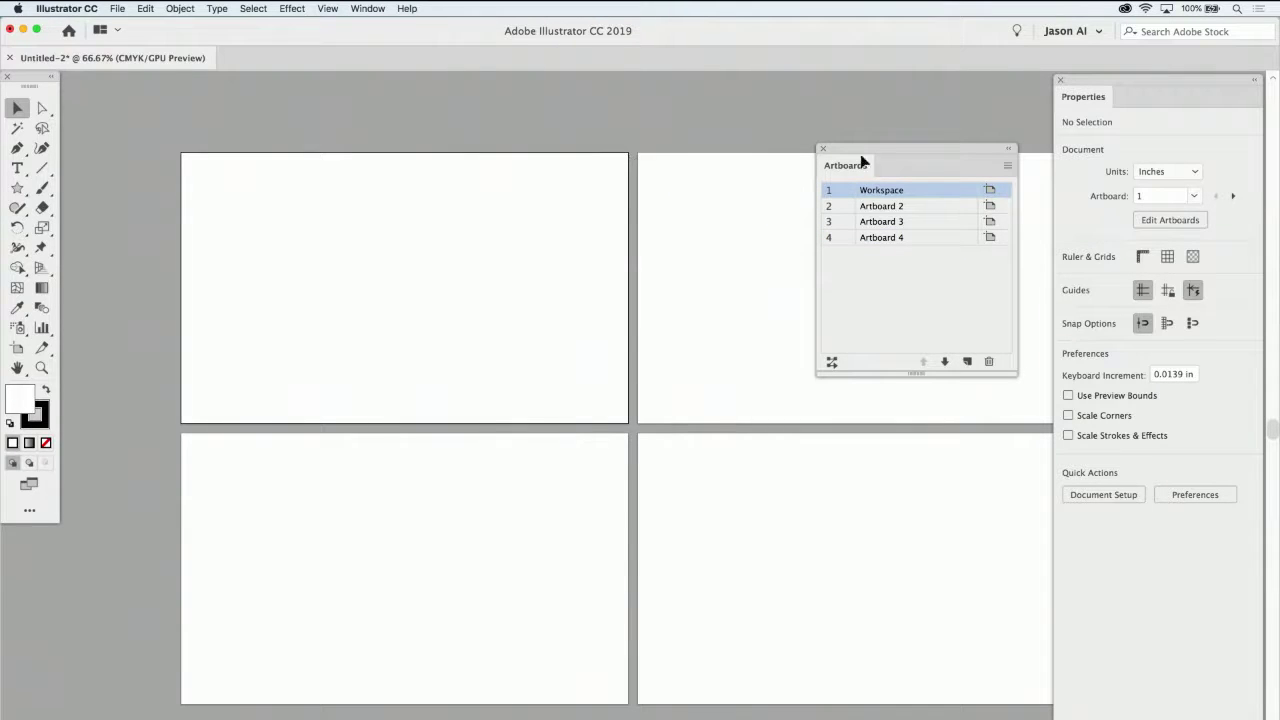
{"action": "left_click", "coordinate": [990, 207]}
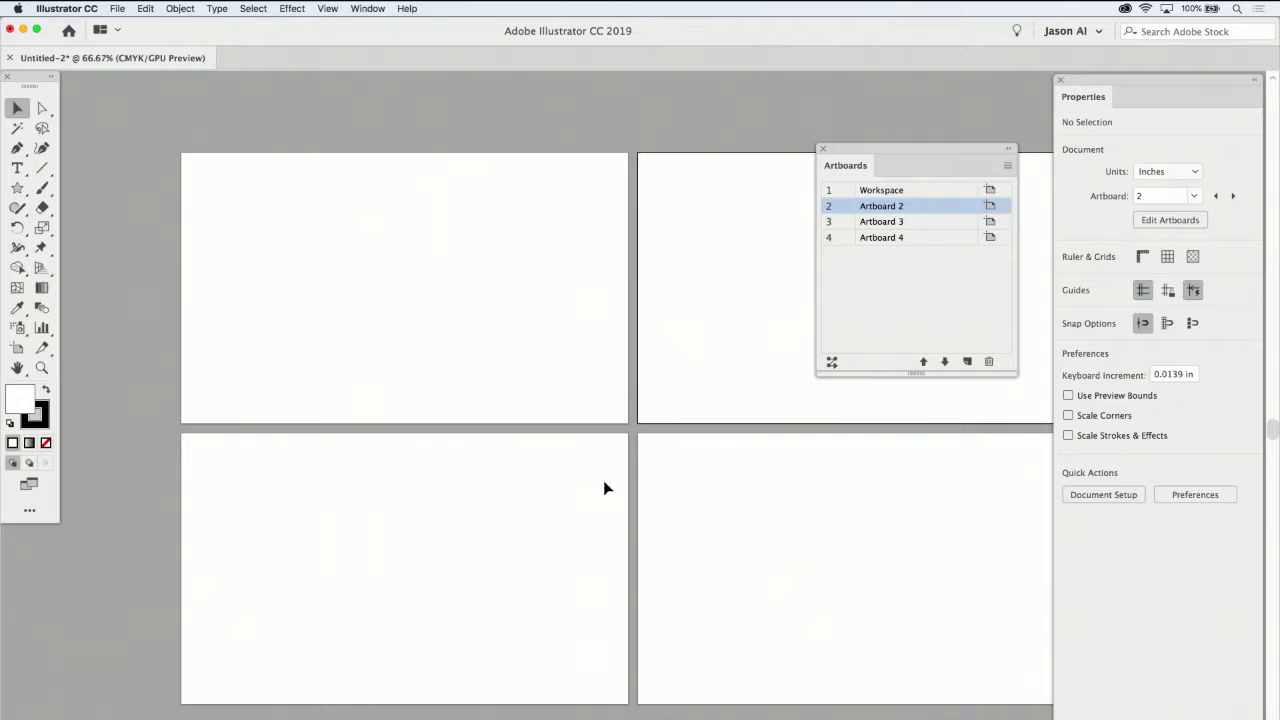
{"action": "left_click", "coordinate": [996, 226]}
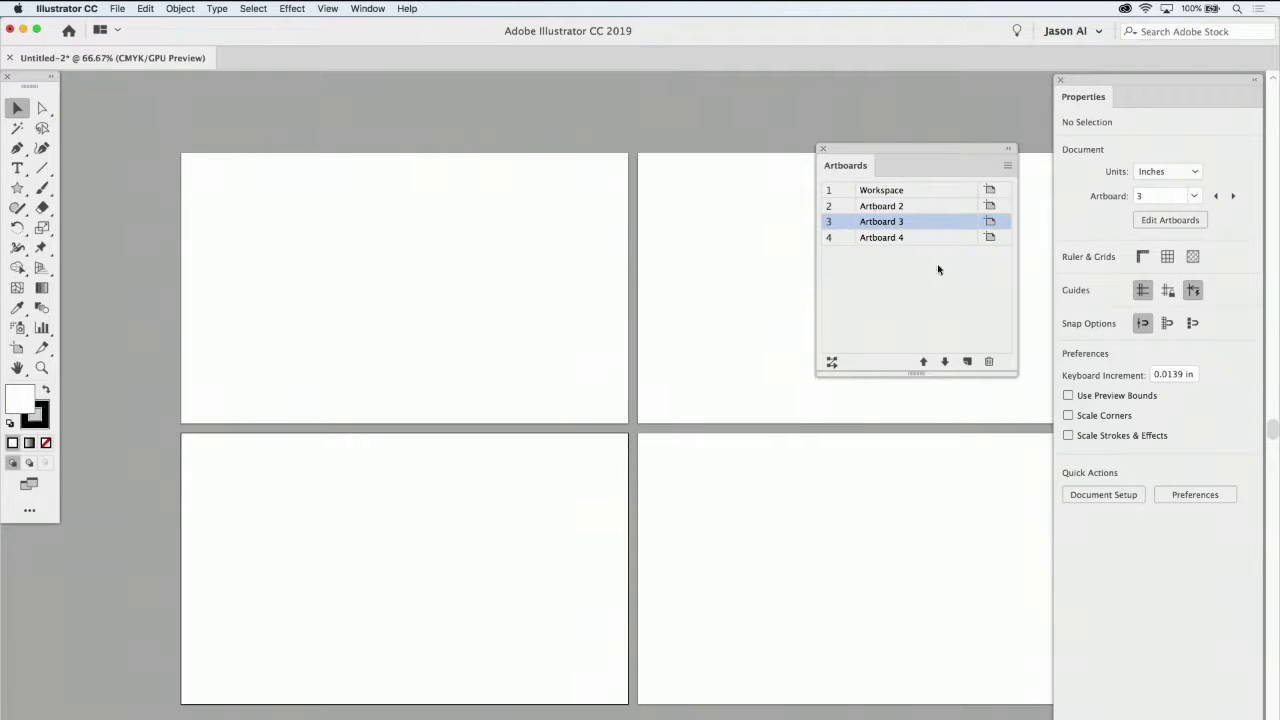
{"action": "left_click", "coordinate": [997, 242]}
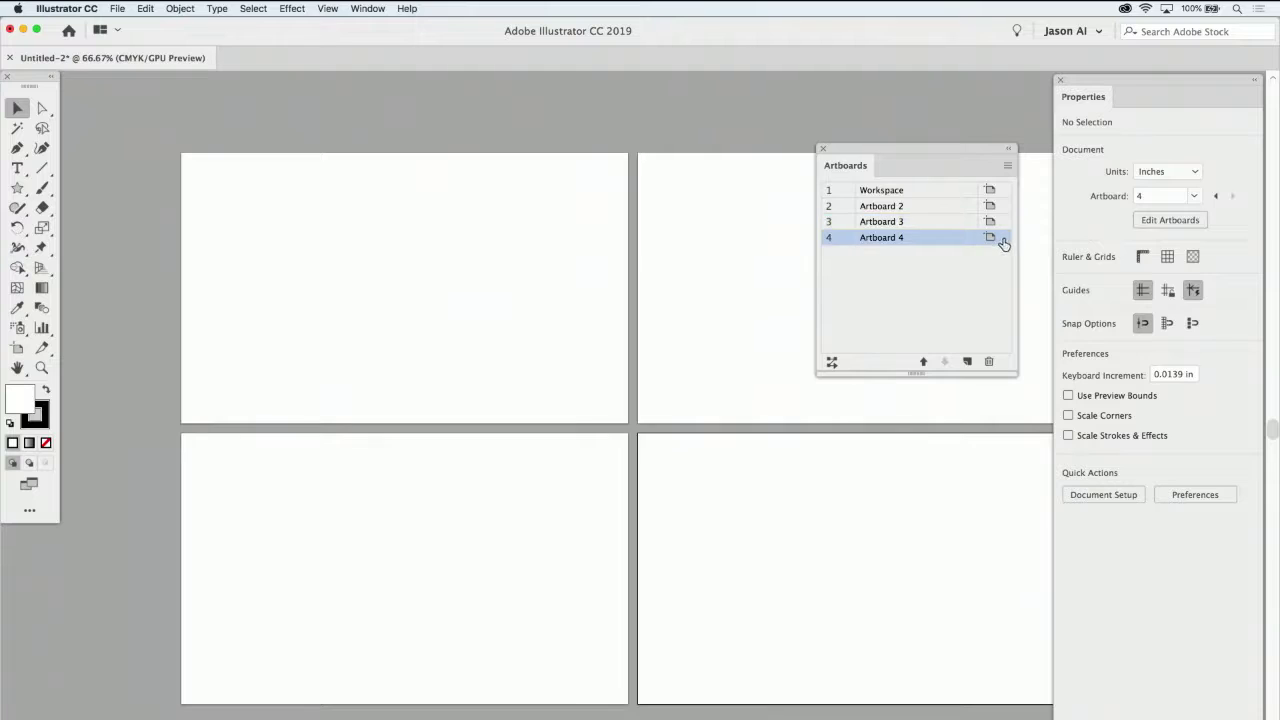
{"action": "left_click", "coordinate": [832, 362]}
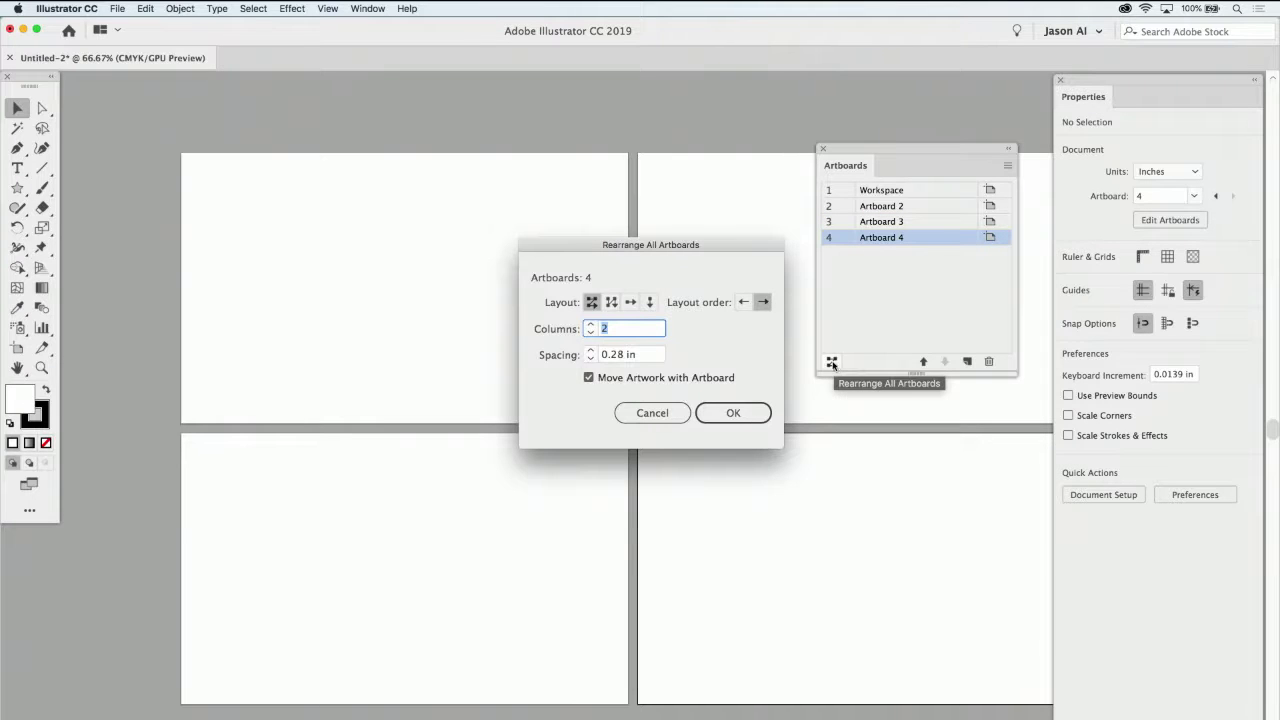
{"action": "left_click", "coordinate": [636, 420]}
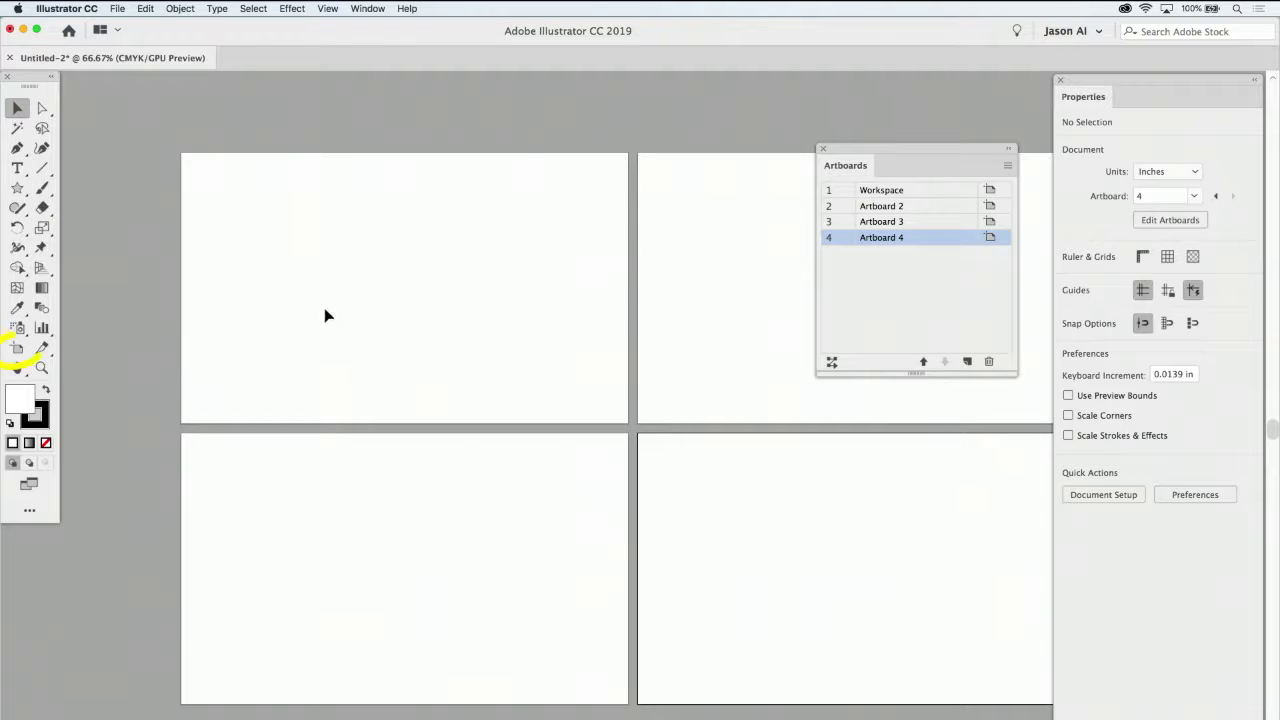
Select the Workspace artboard for editing with the Artboard tool
{"action": "left_click", "coordinate": [17, 347]}
{"action": "left_click", "coordinate": [331, 270]}
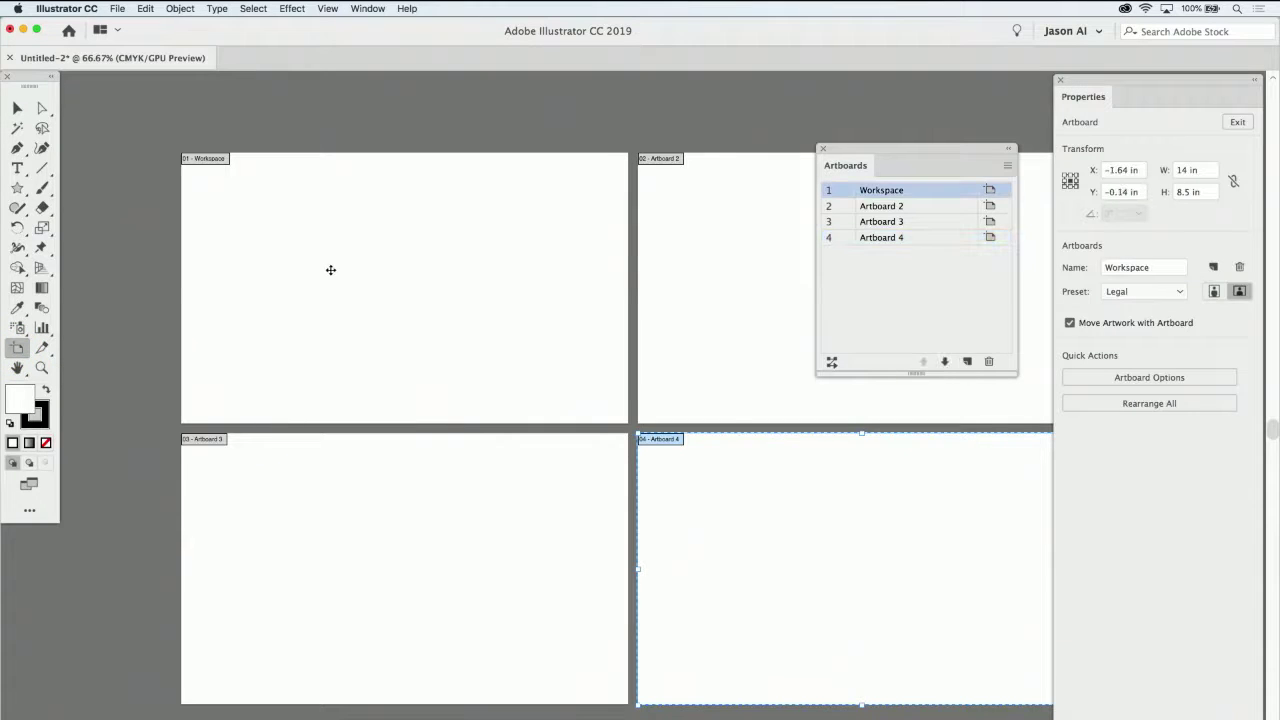
{"action": "mouse_move", "coordinate": [331, 270]}
{"action": "left_mouse_down"}
{"action": "mouse_move", "coordinate": [349, 269]}
{"action": "mouse_move", "coordinate": [321, 203]}
{"action": "mouse_move", "coordinate": [349, 277]}
{"action": "left_mouse_up"}
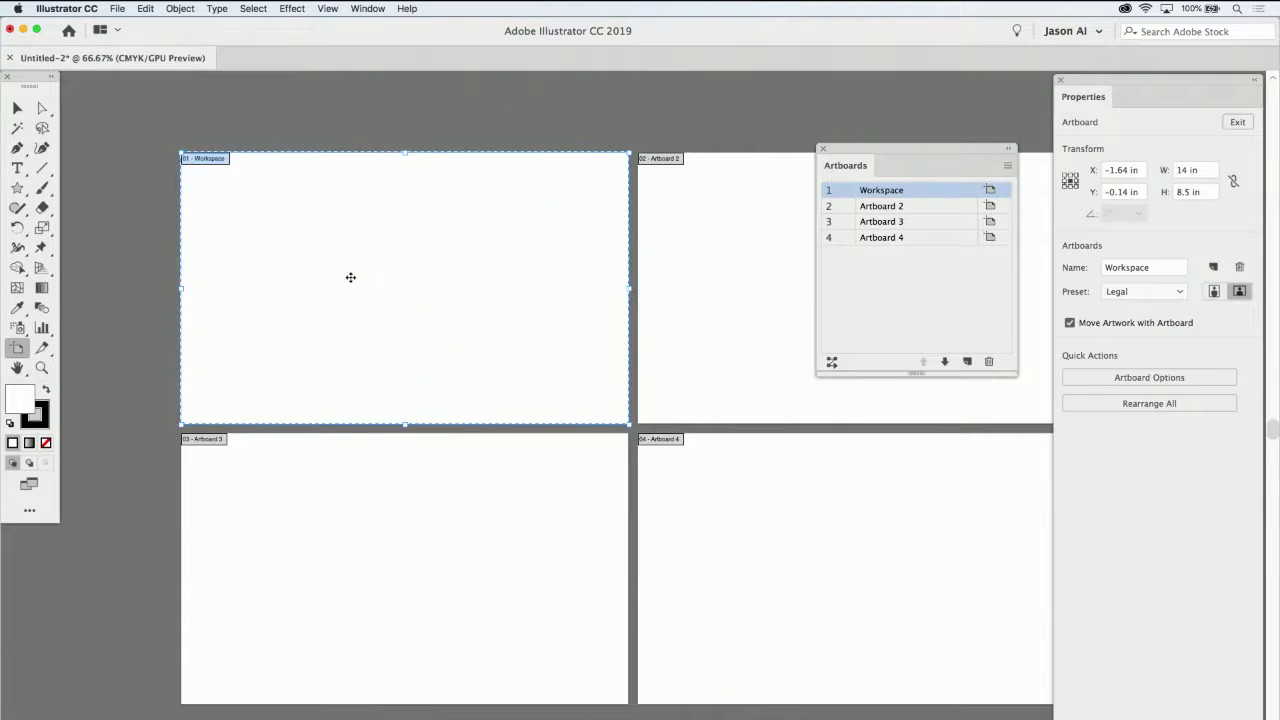
Review the layout, column and spacing options for rearranging all artboards, cancel without changes and leave artboard editing
{"action": "left_click", "coordinate": [832, 362]}
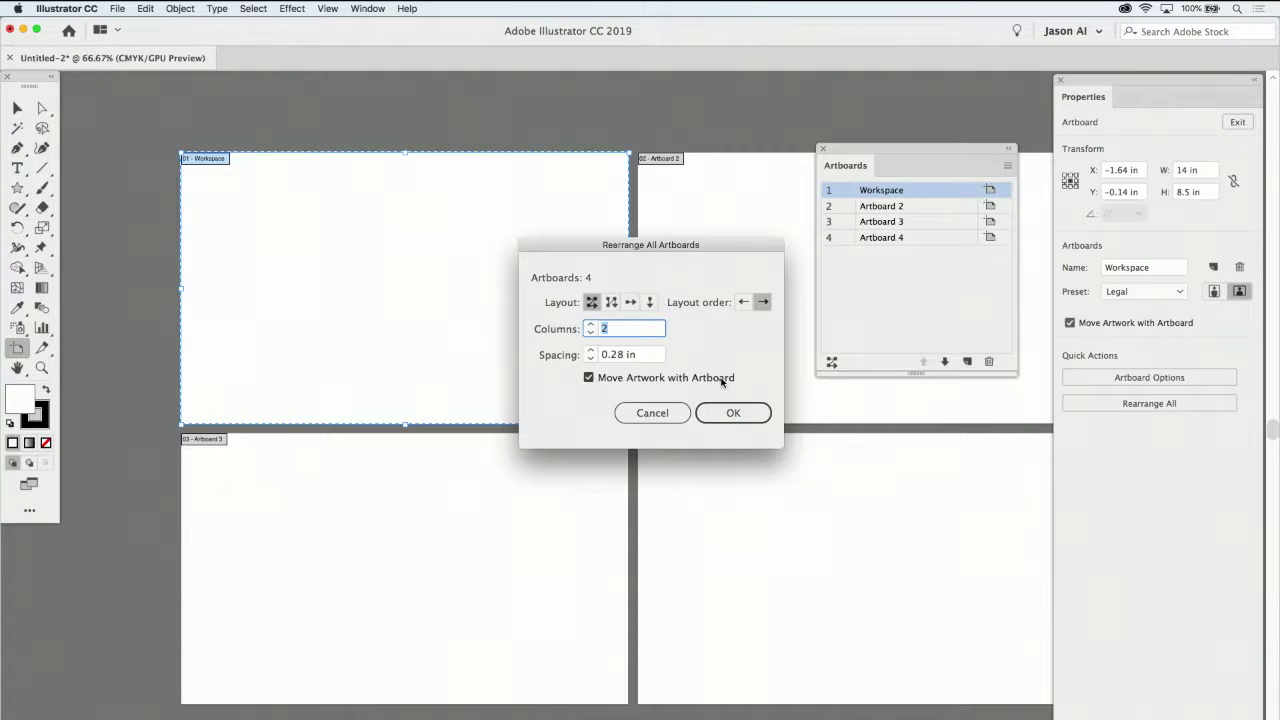
{"action": "left_click", "coordinate": [656, 414]}
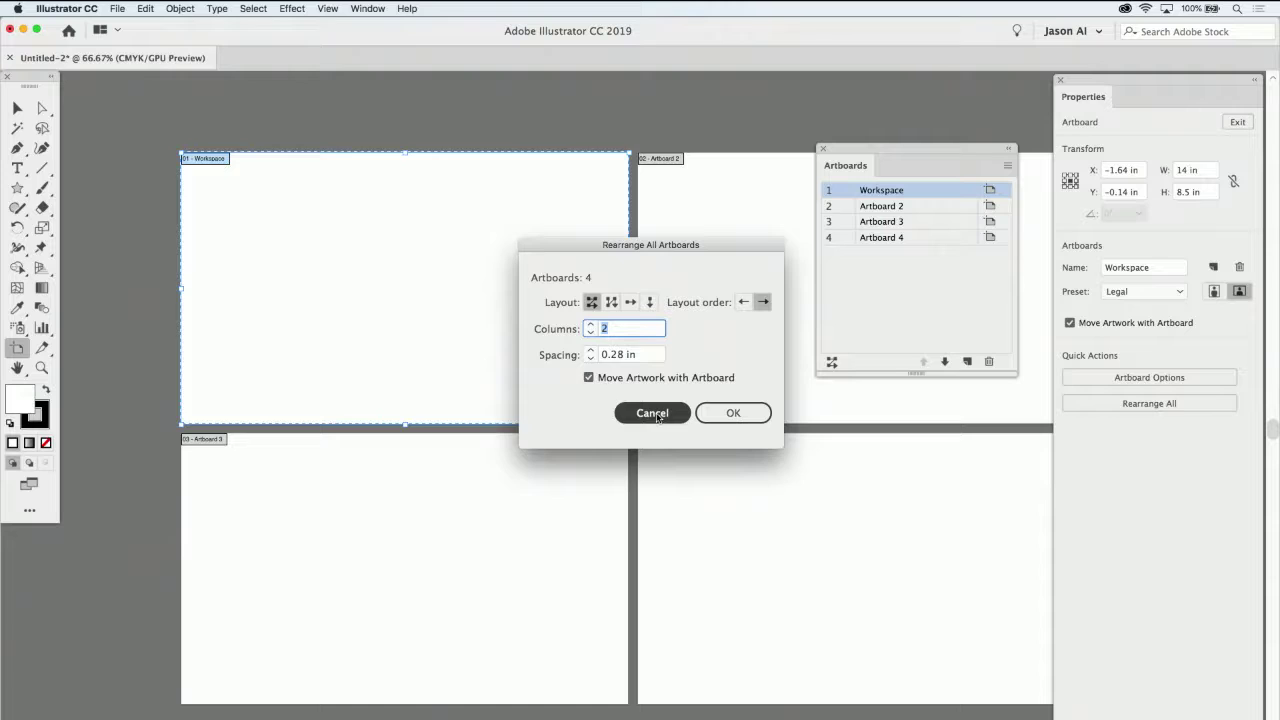
{"action": "left_click", "coordinate": [657, 414]}
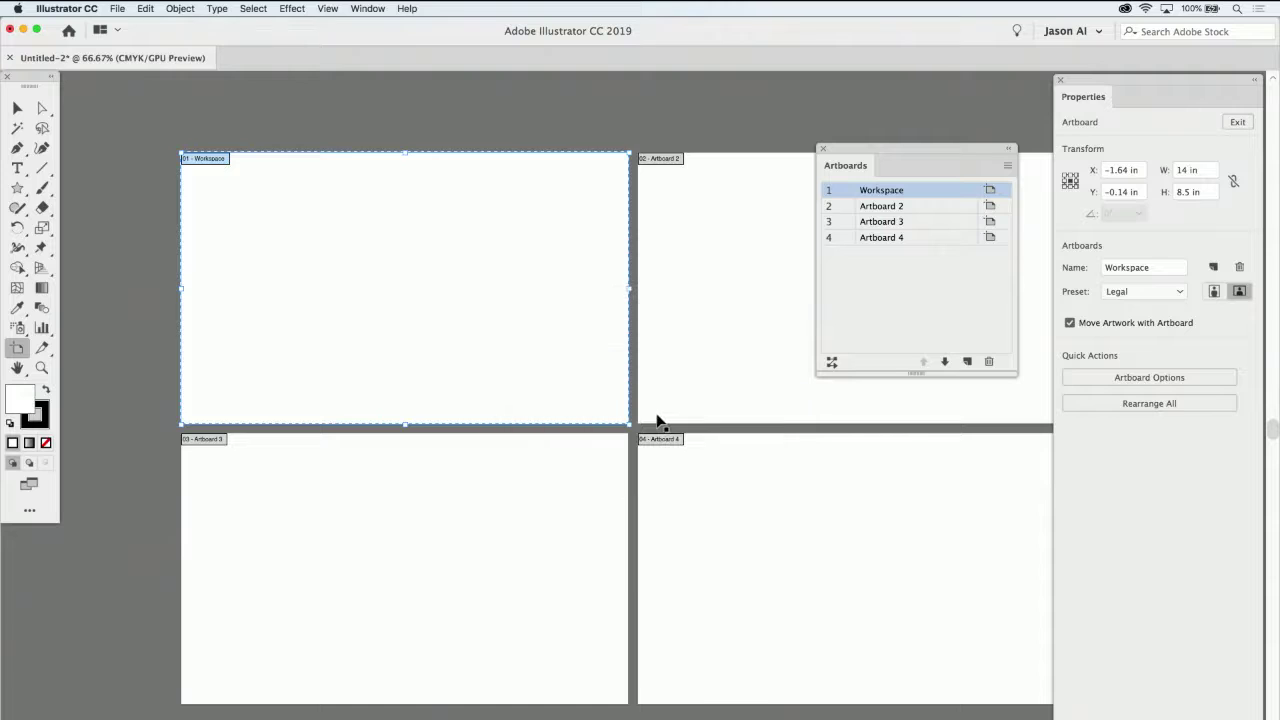
{"action": "left_click", "coordinate": [15, 107]}
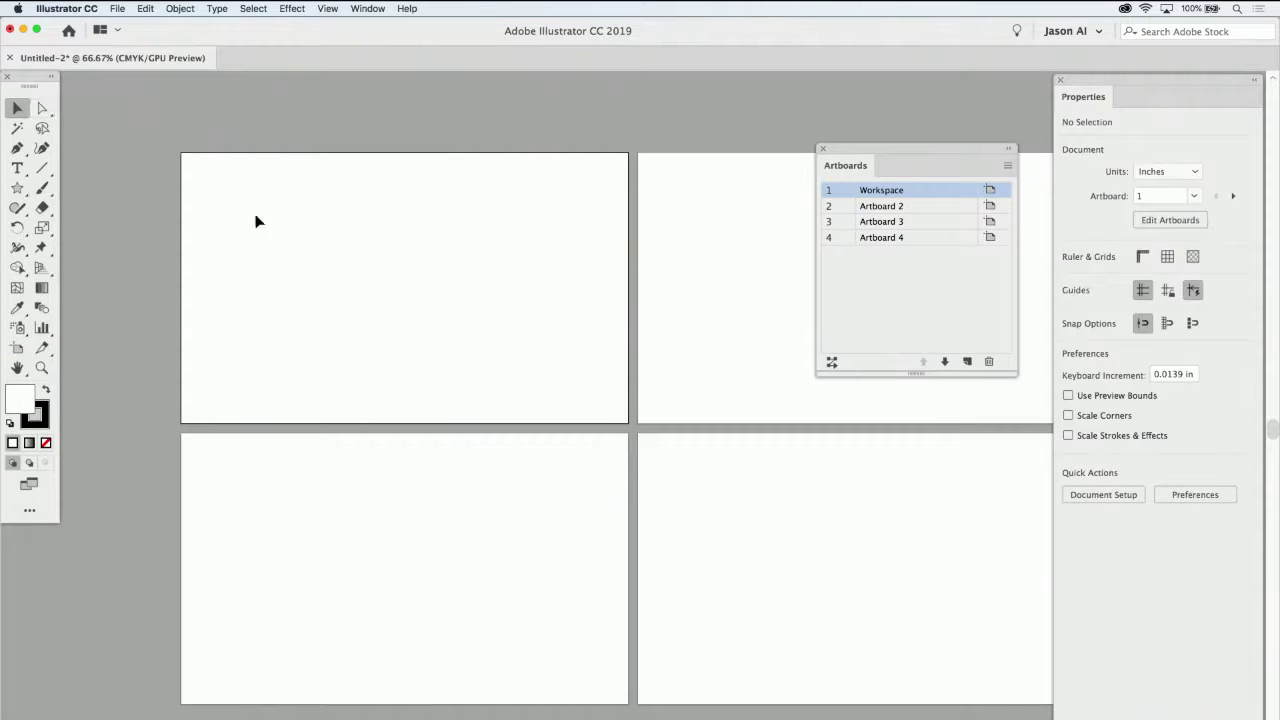
Delete Artboard 4 and Artboard 3 from the document
{"action": "left_click", "coordinate": [956, 240]}
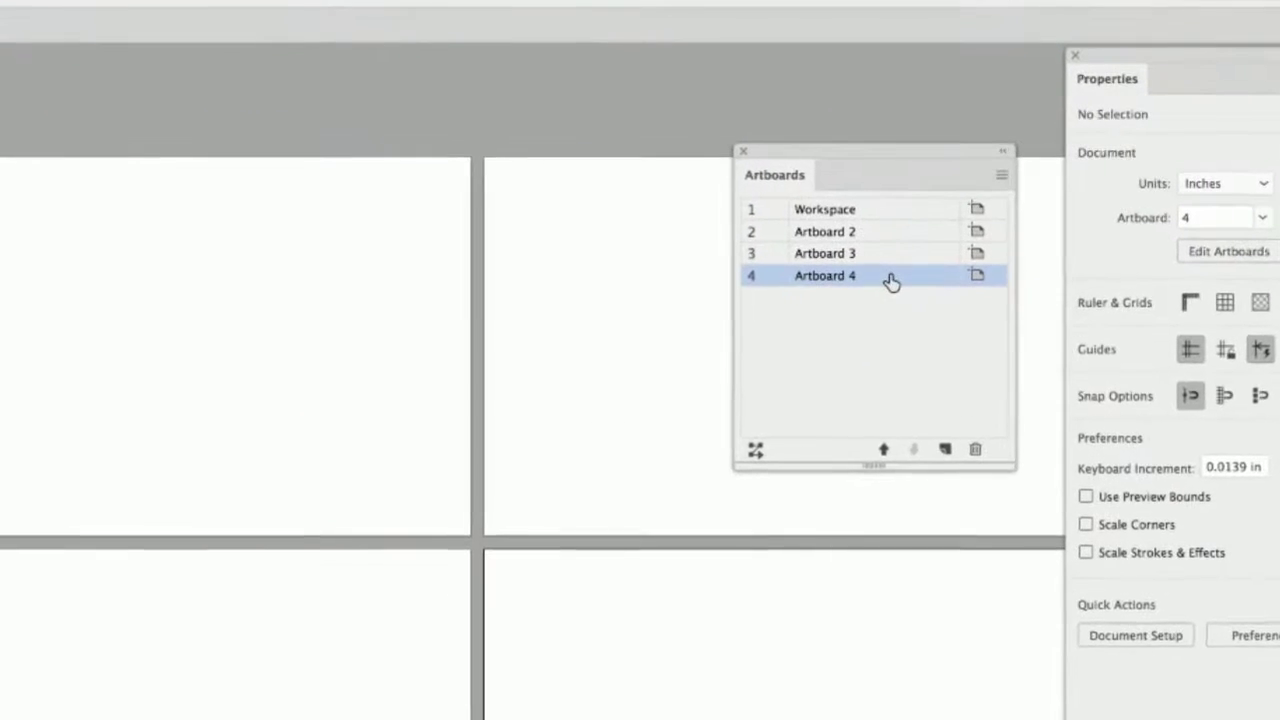
{"action": "left_click", "coordinate": [975, 450]}
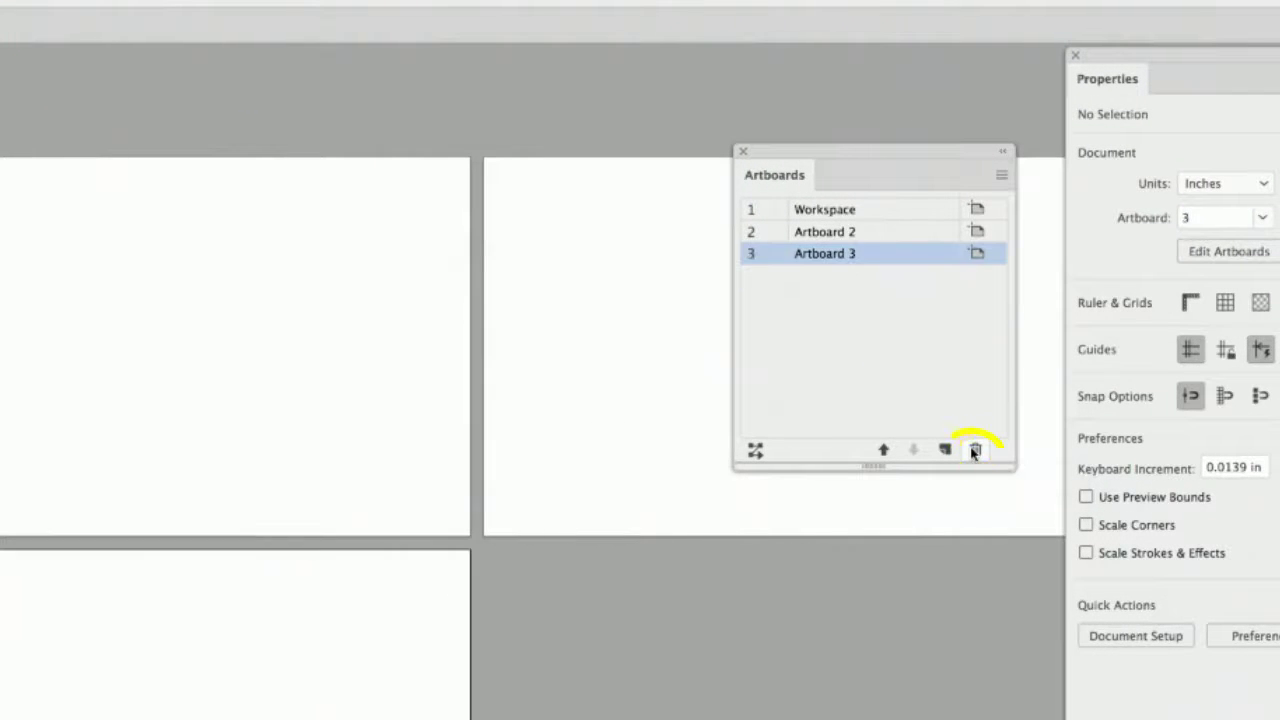
{"action": "left_click", "coordinate": [975, 450]}
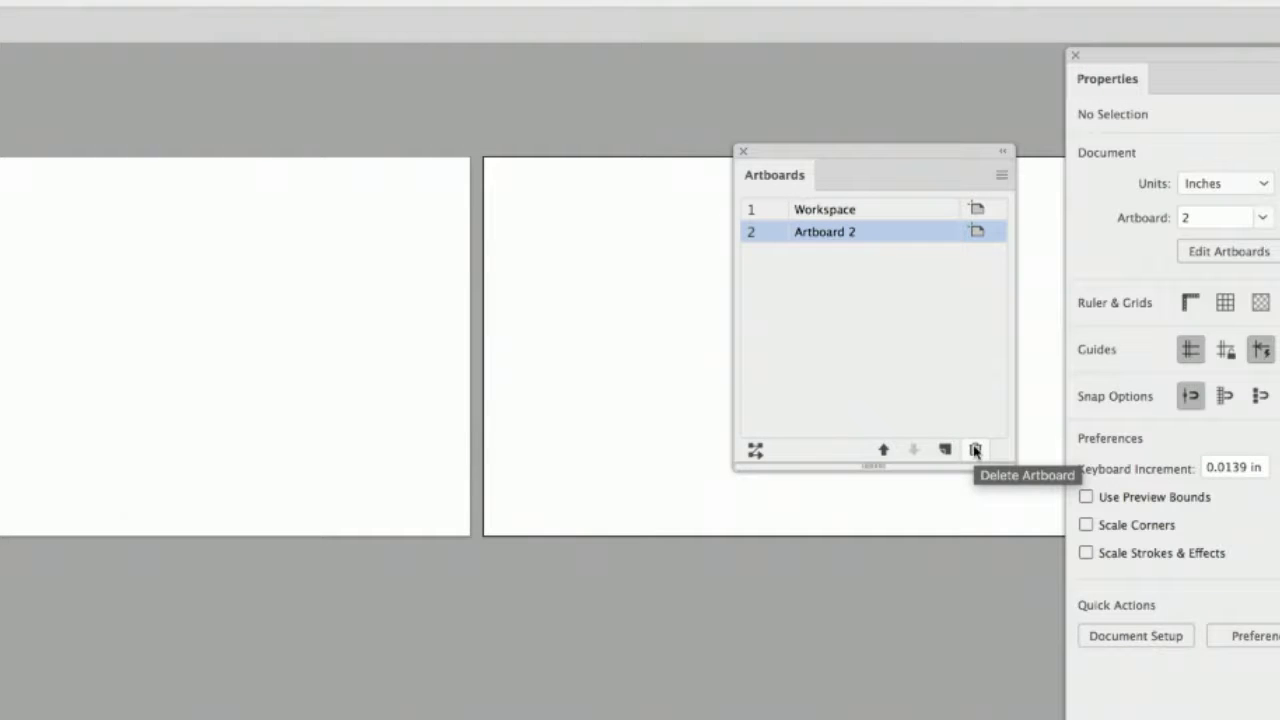
Switch the active artboard between Workspace and Artboard 2 on the canvas, ending on Workspace
{"action": "left_click", "coordinate": [445, 250]}
{"action": "left_click", "coordinate": [594, 262]}
{"action": "left_click", "coordinate": [353, 262]}
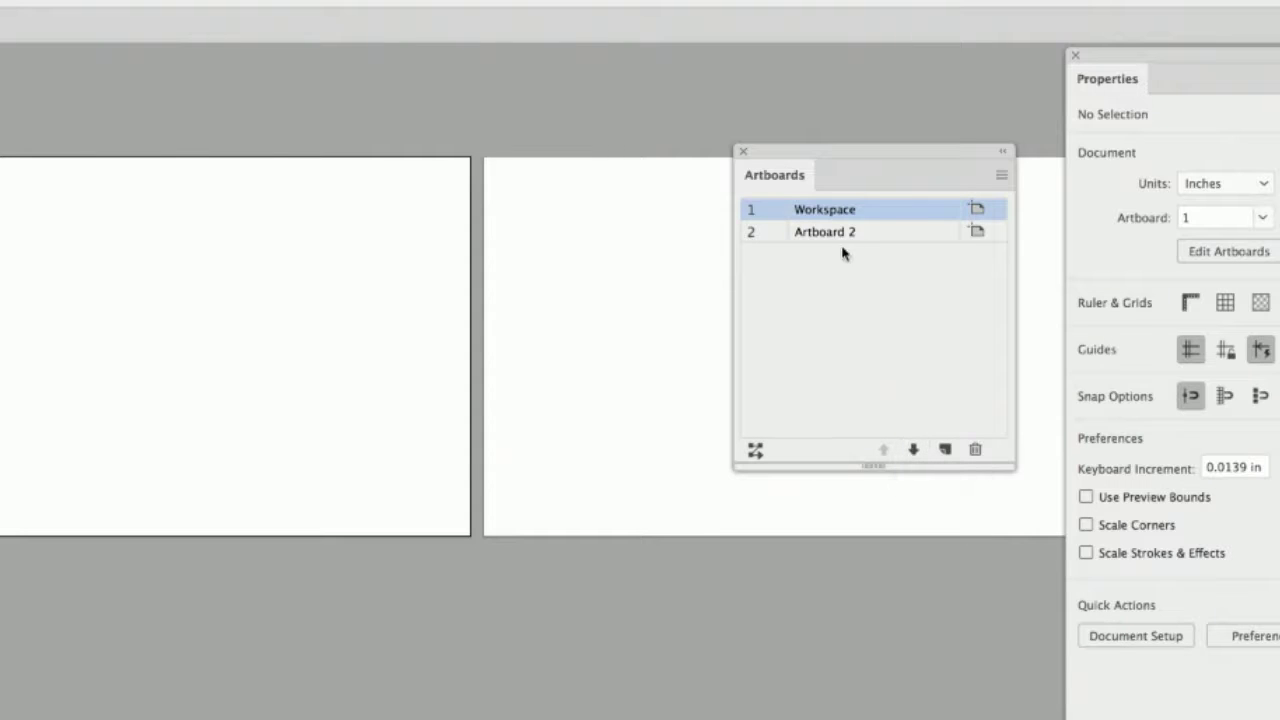
Try moving the Workspace artboard below Artboard 2 in the artboard order, and return it to first place
{"action": "double_click", "coordinate": [880, 211]}
{"action": "left_click_drag", "start_coordinate": [880, 211], "coordinate": [877, 246]}
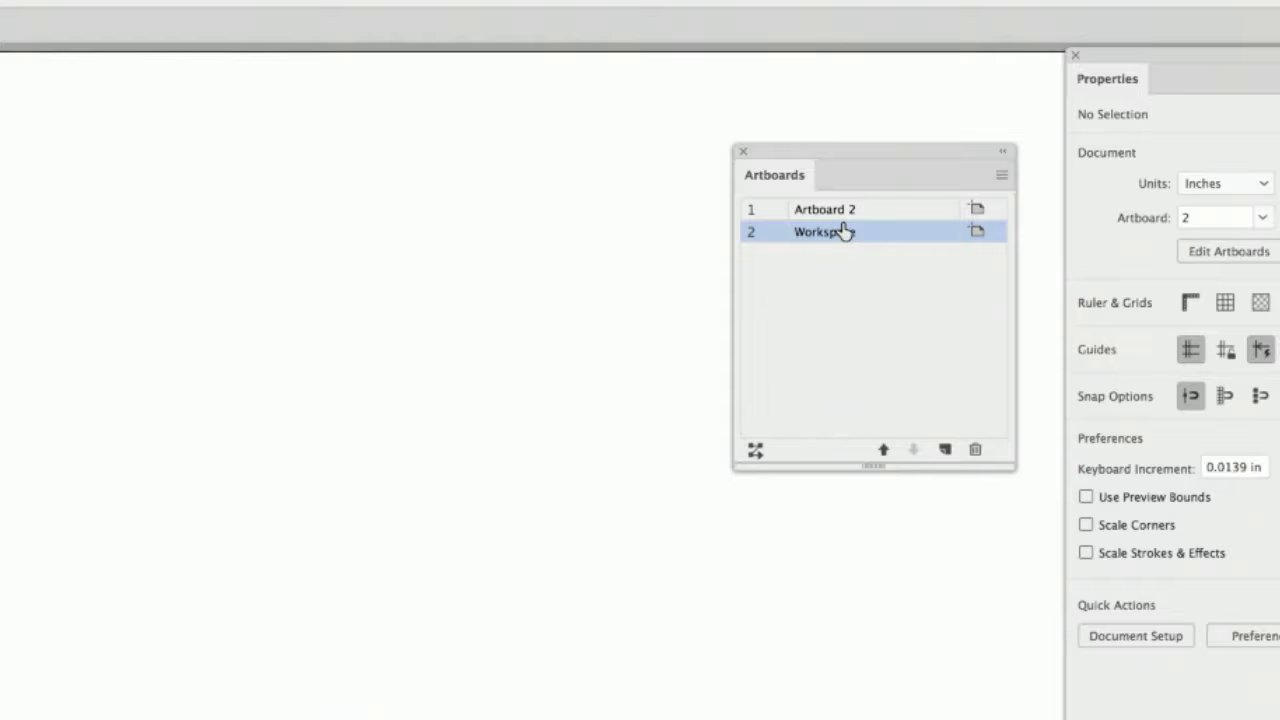
{"action": "left_click_drag", "start_coordinate": [863, 234], "coordinate": [870, 206]}
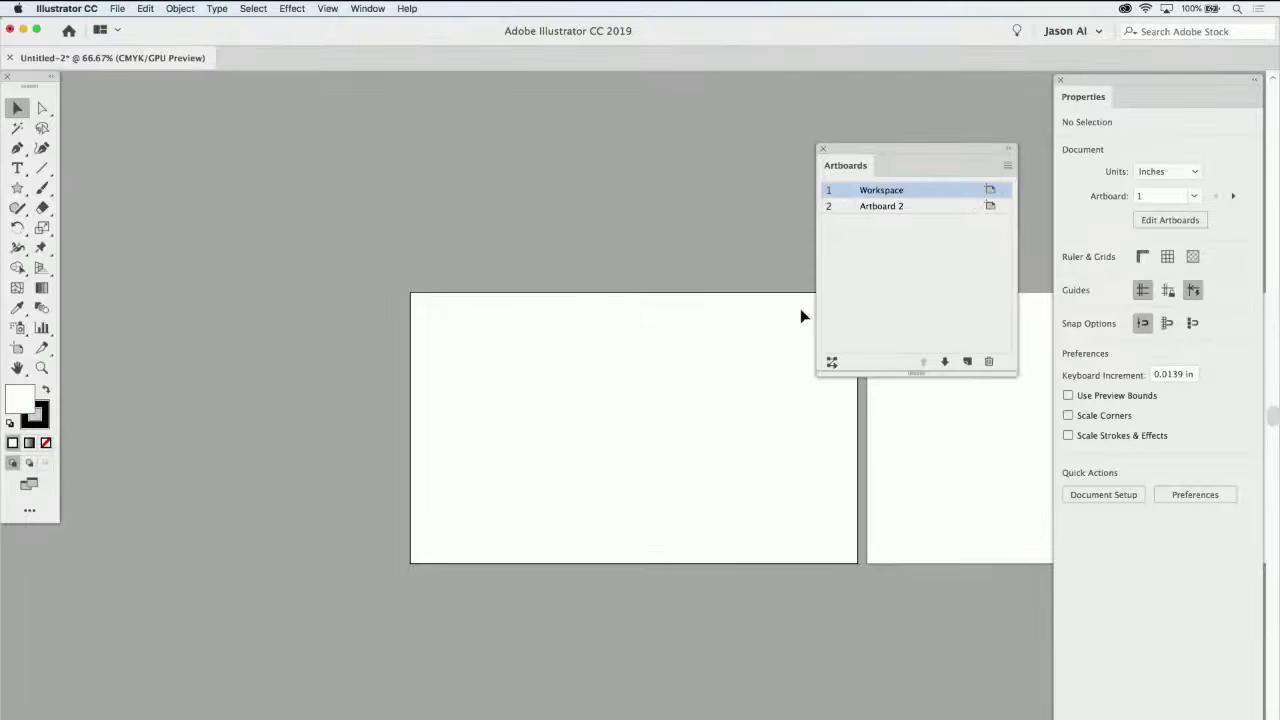
{"action": "left_click_drag", "start_coordinate": [778, 361], "coordinate": [629, 251]}
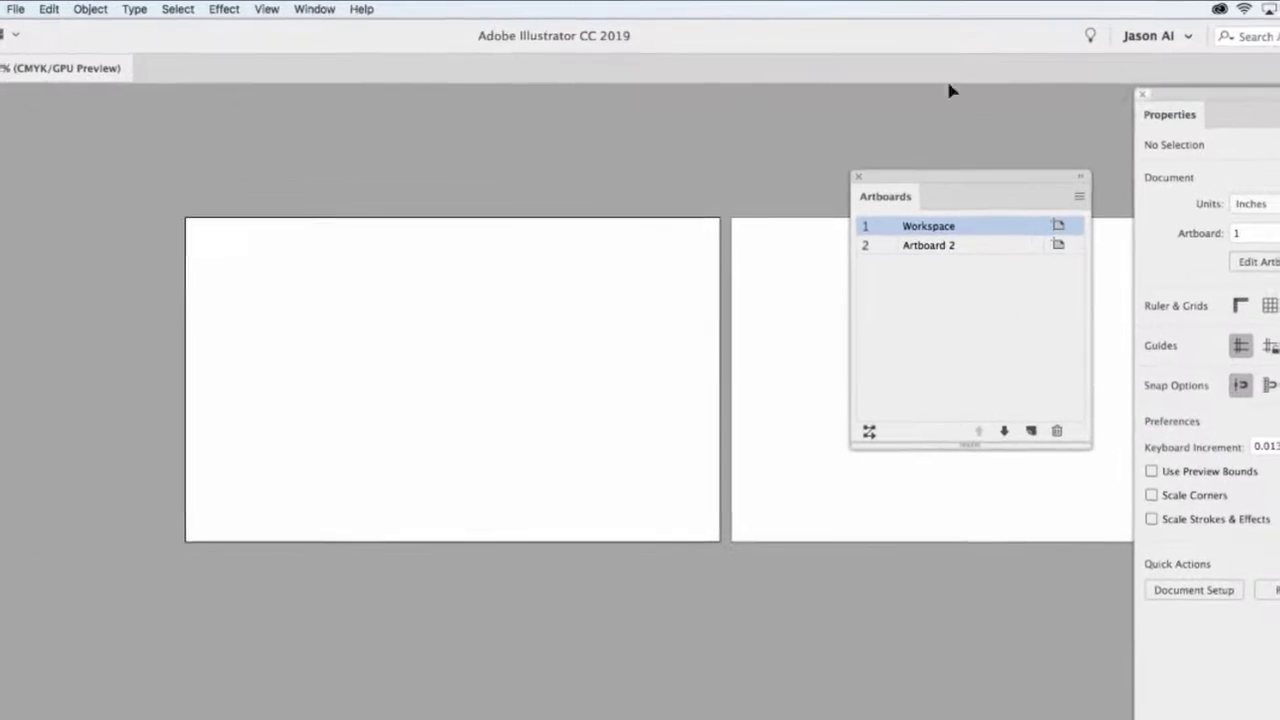
{"action": "left_click", "coordinate": [326, 8]}
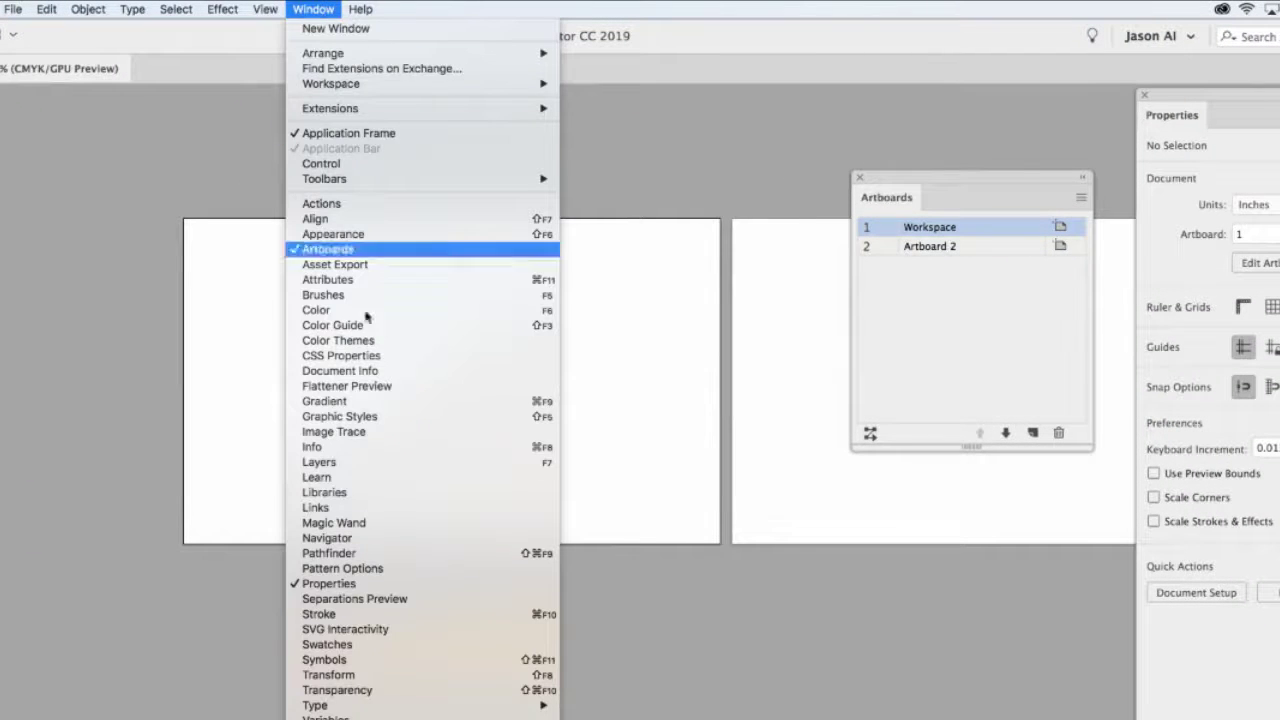
{"action": "left_click", "coordinate": [692, 629]}
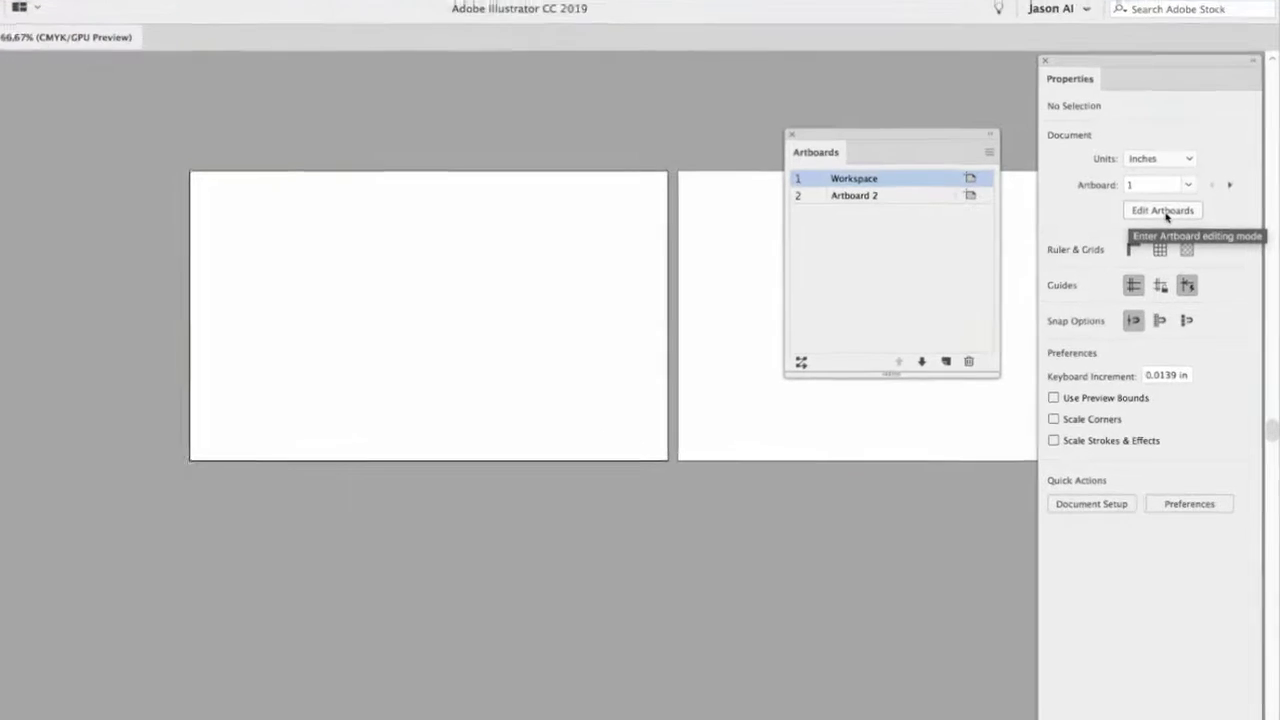
Enter artboard editing mode and examine the size, name, preset and alignment properties of the artboards
{"action": "left_click", "coordinate": [1157, 196]}
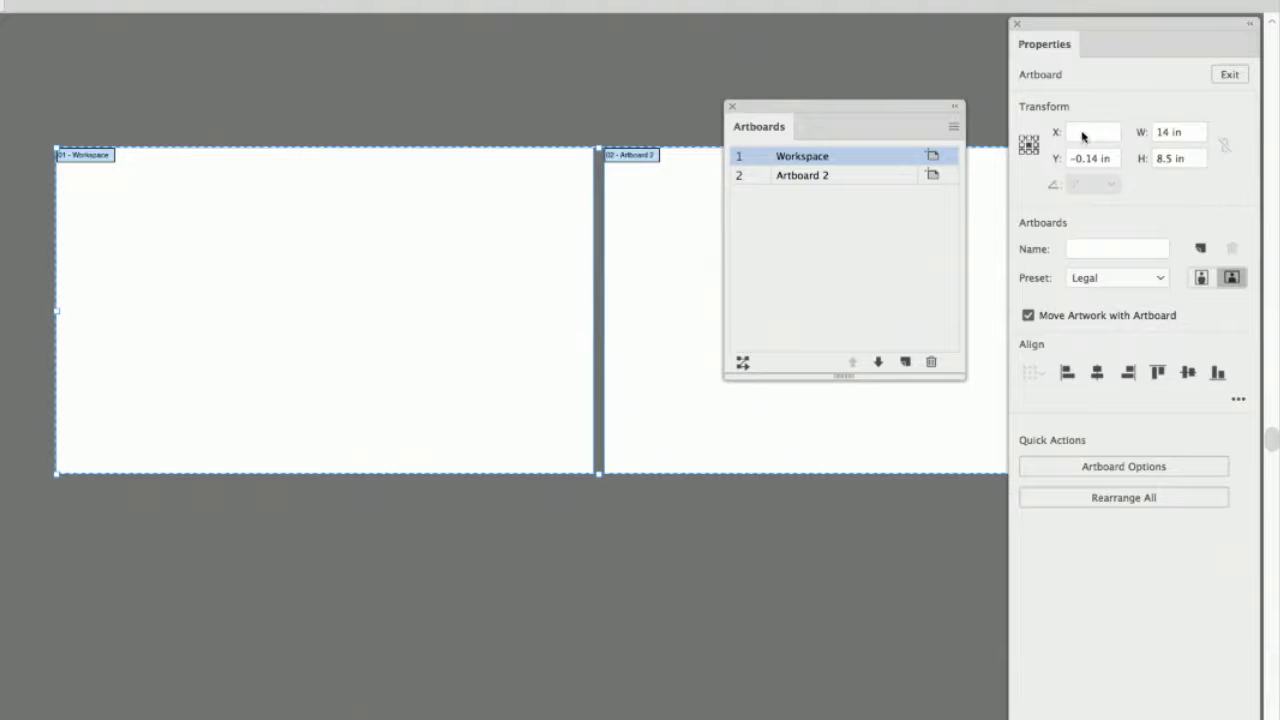
{"action": "left_click", "coordinate": [1170, 133]}
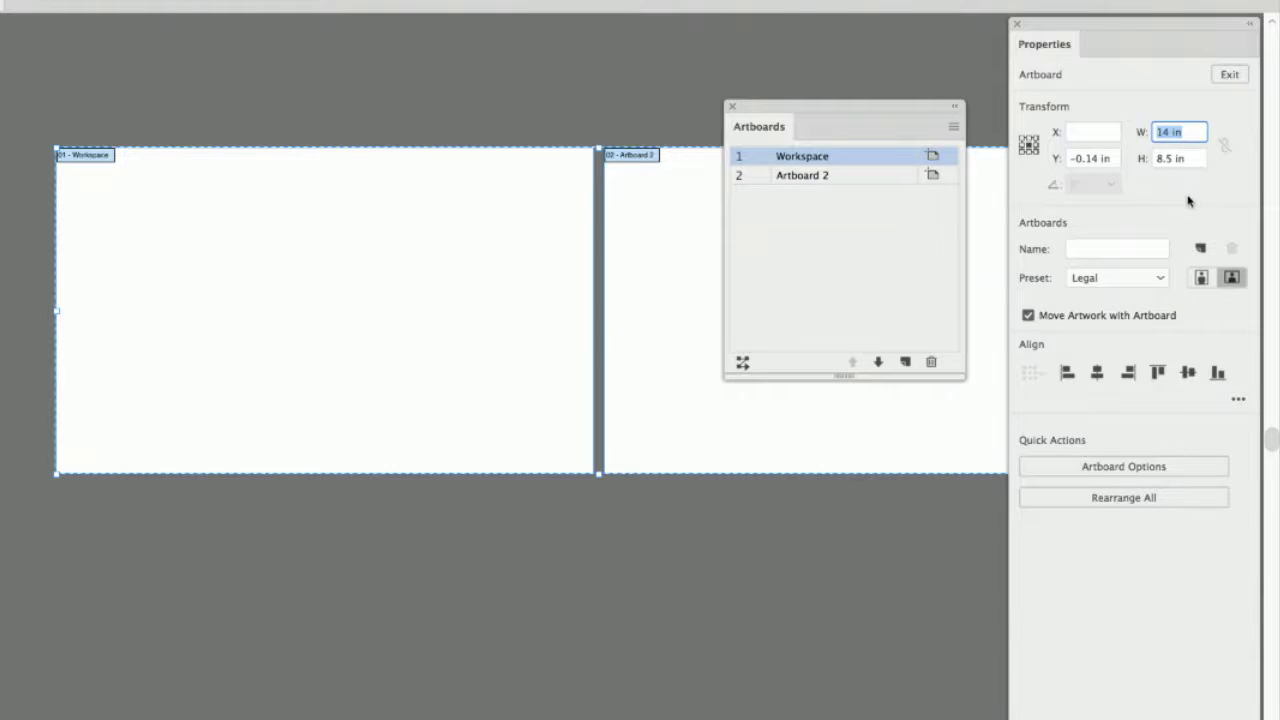
{"action": "left_click", "coordinate": [1189, 202]}
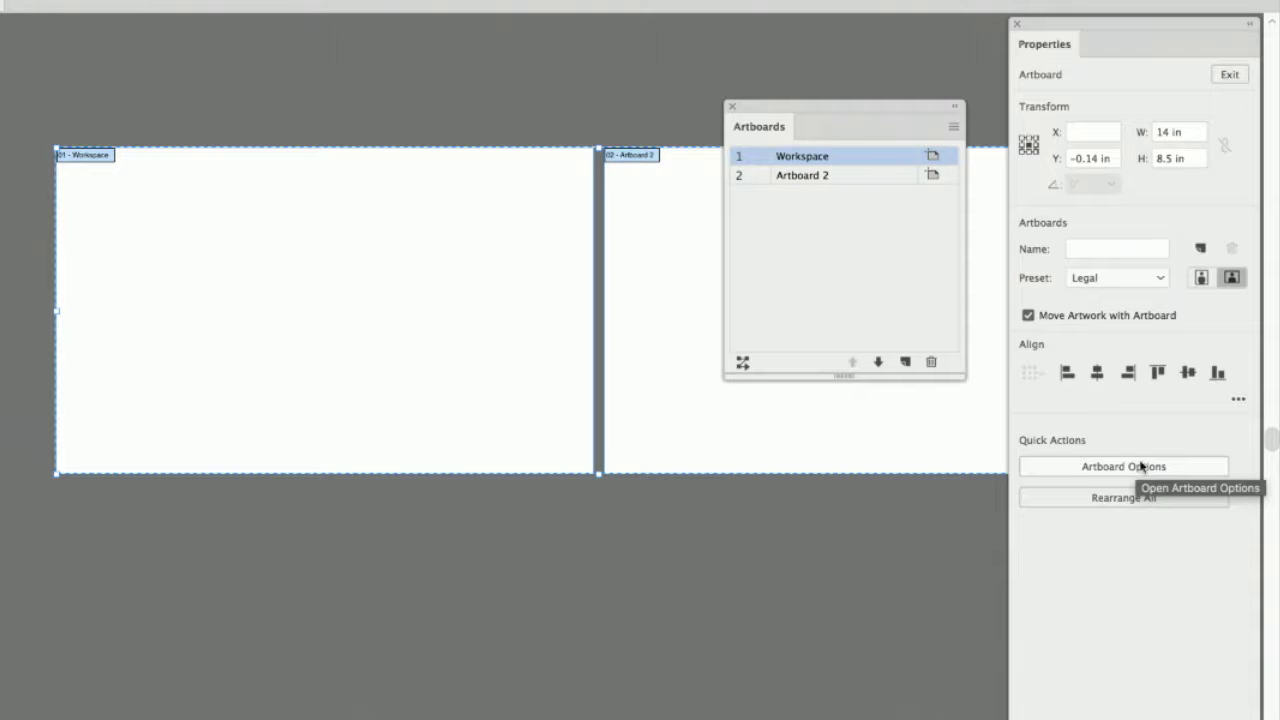
{"action": "left_click", "coordinate": [1230, 76]}
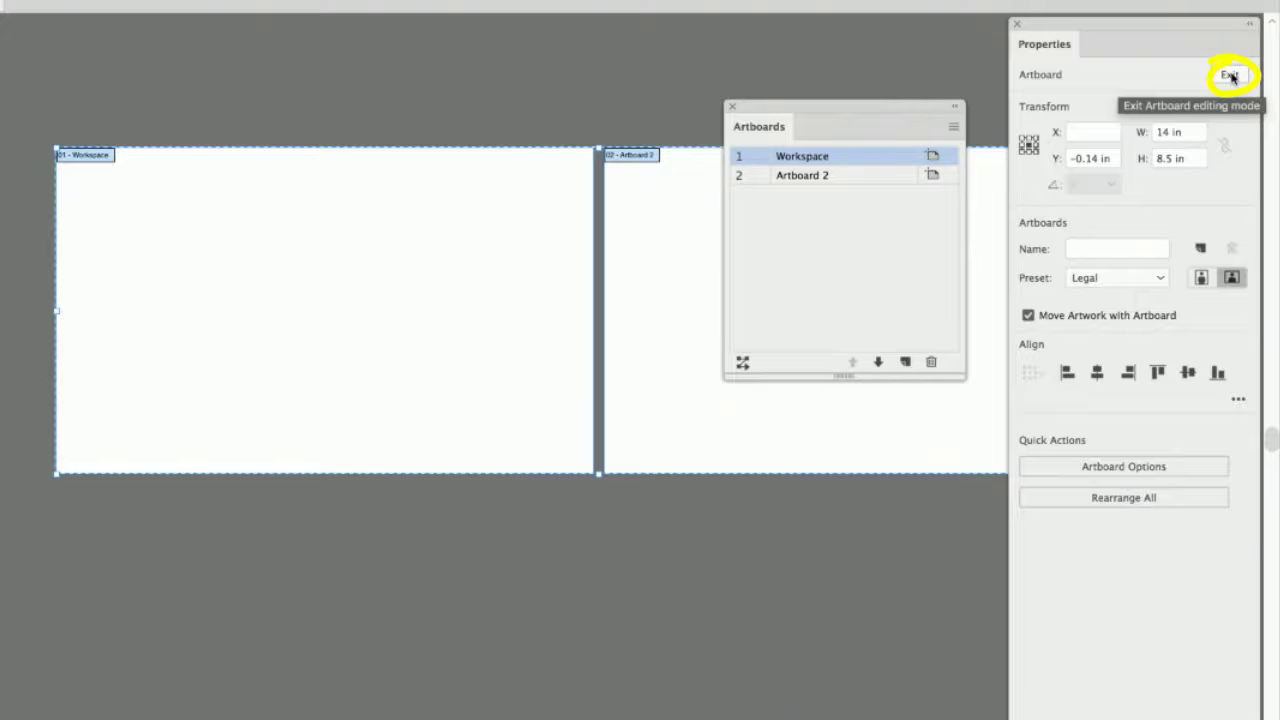
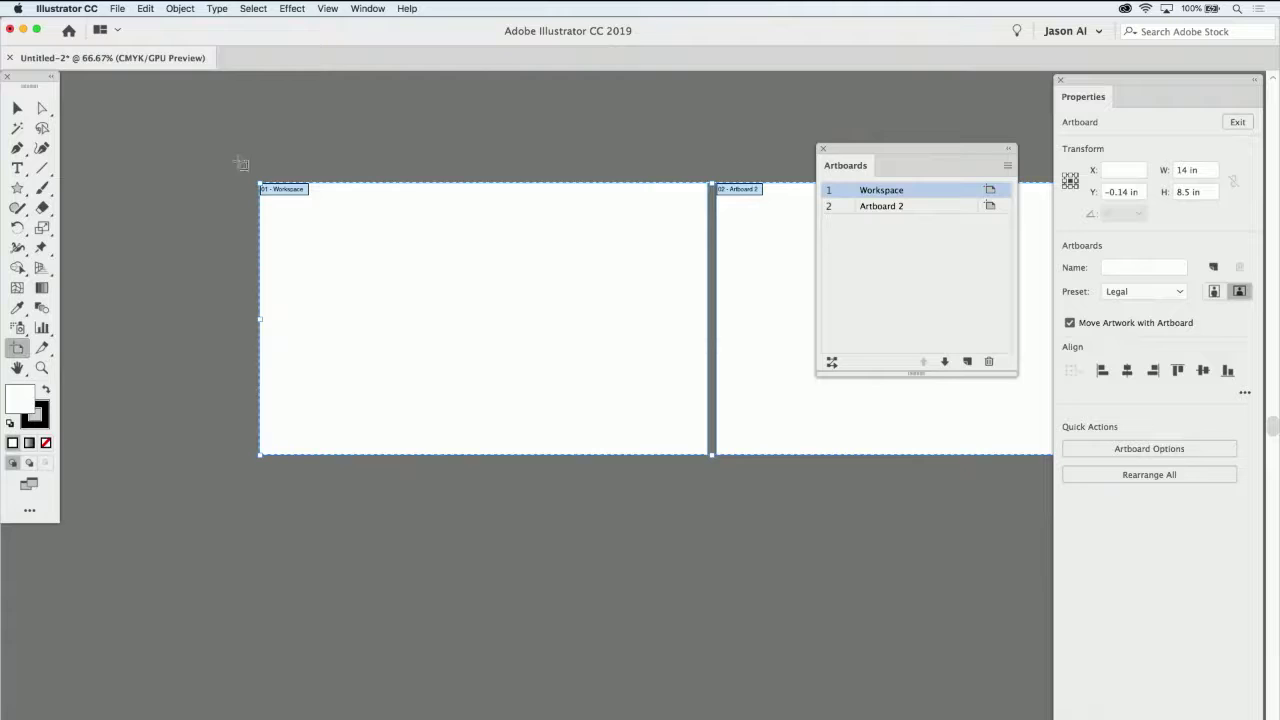
Draw a new artboard above the Workspace artboard and set its size to 3.5 in wide by 2 in high from the lower-left reference point
{"action": "left_click_drag", "start_coordinate": [261, 165], "coordinate": [490, 146]}
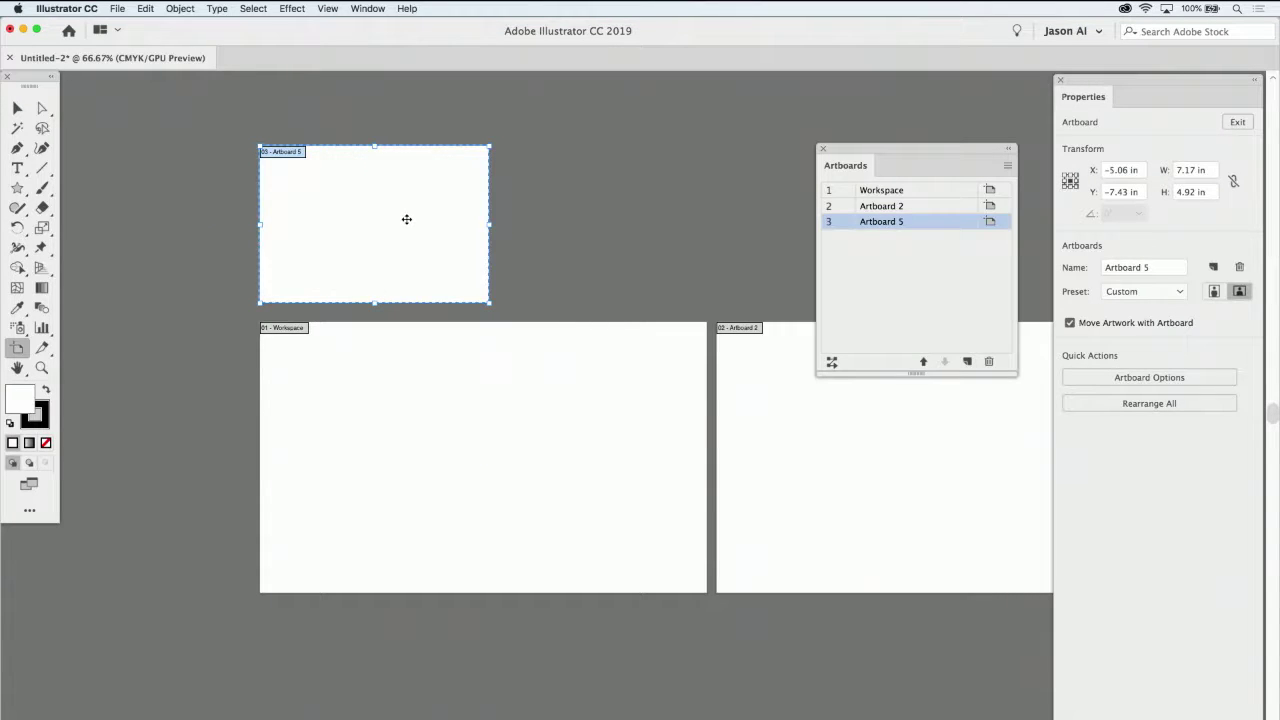
{"action": "double_click", "coordinate": [17, 347]}
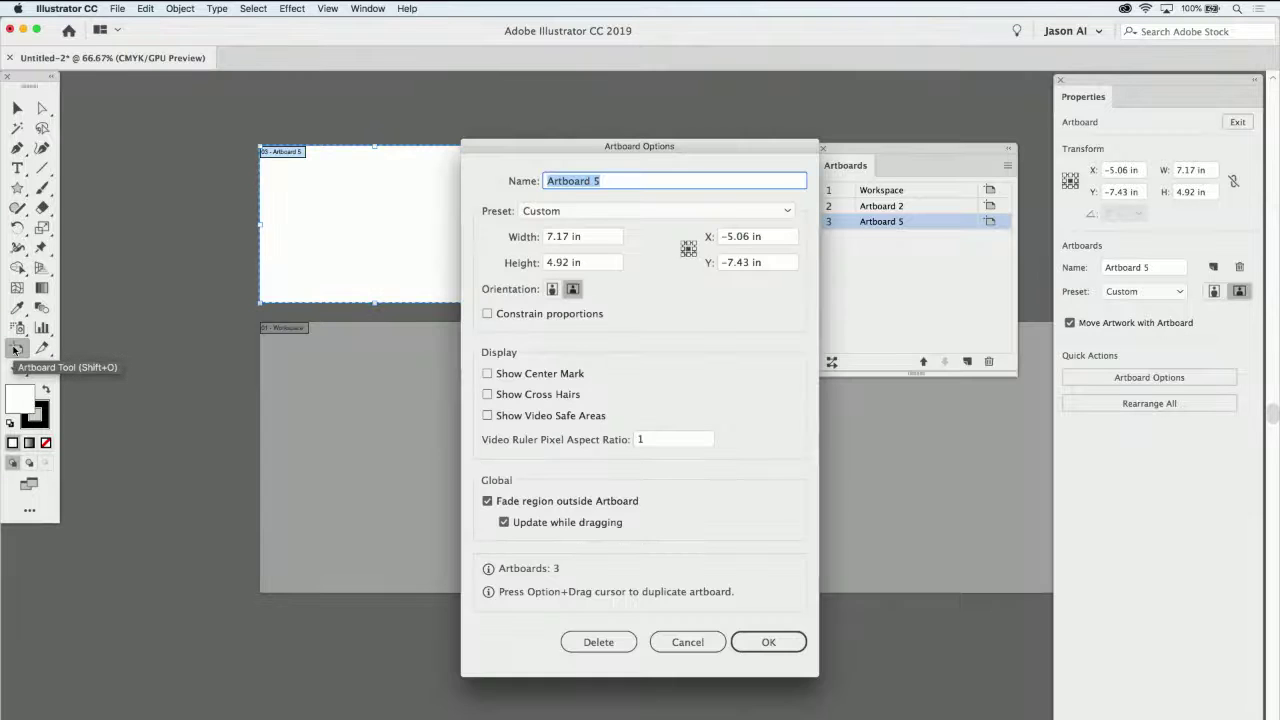
{"action": "key", "text": "Tab"}
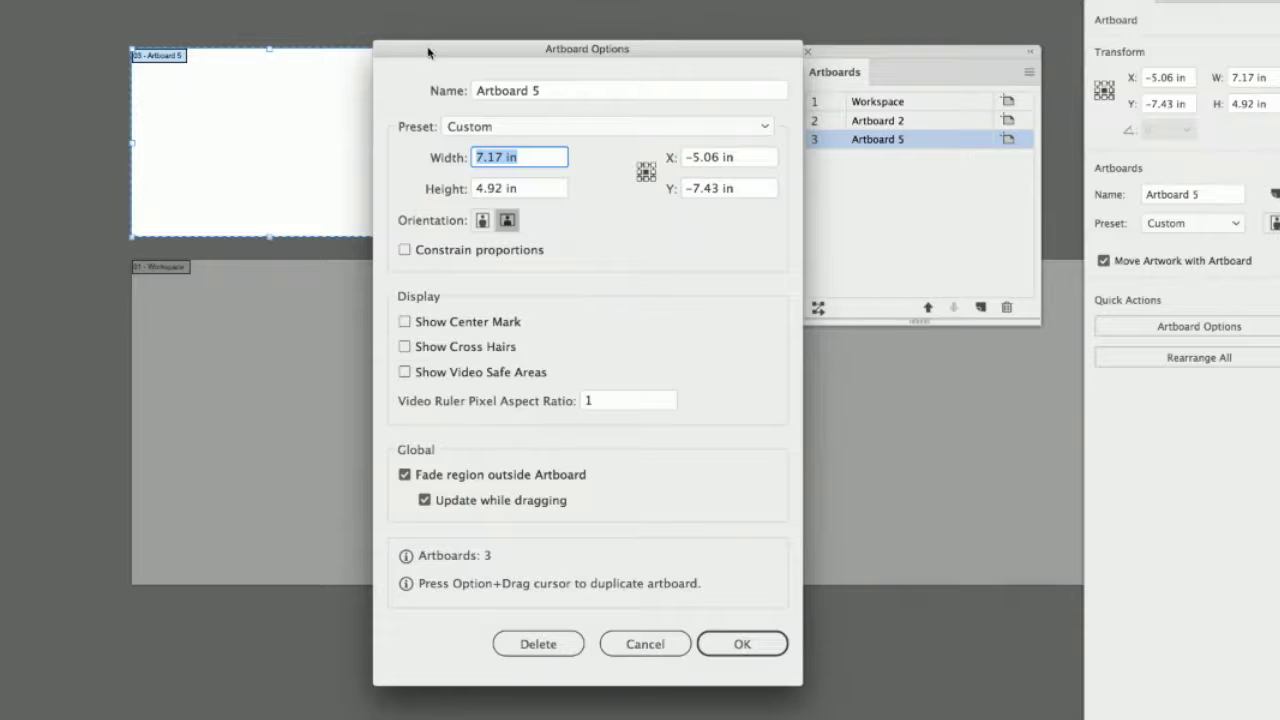
{"action": "left_click_drag", "start_coordinate": [428, 49], "coordinate": [481, 45]}
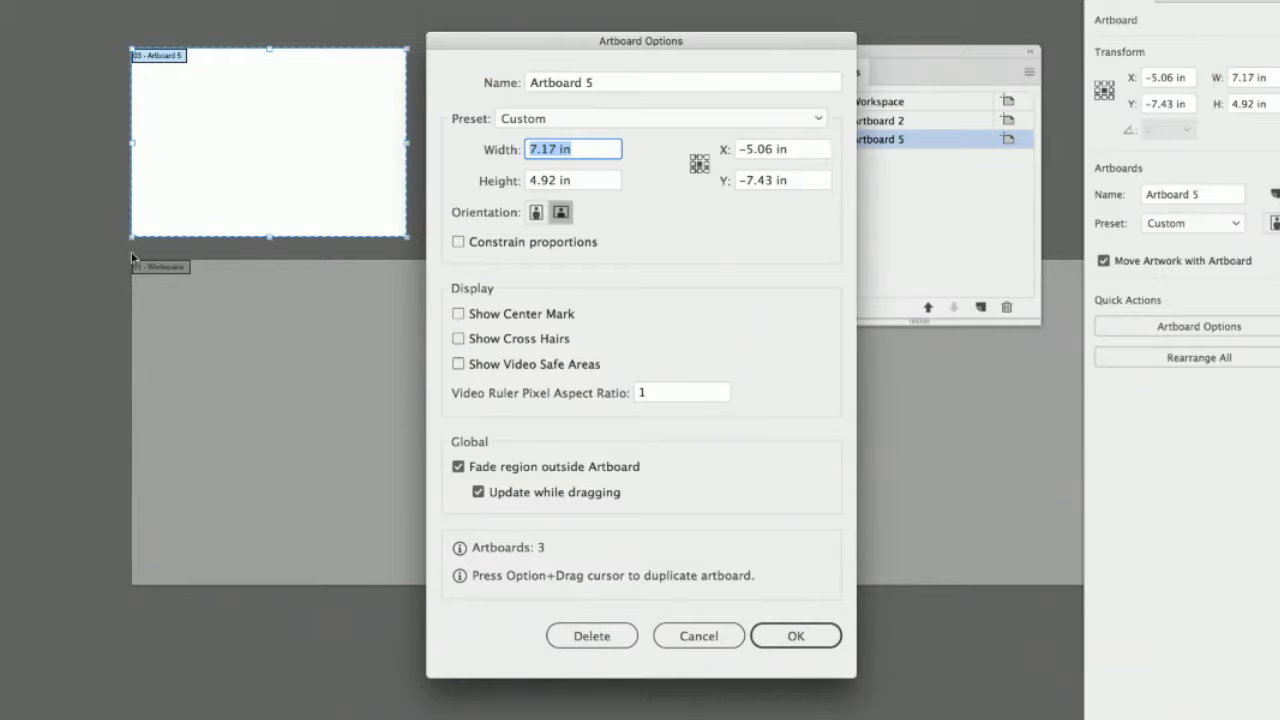
{"action": "left_click", "coordinate": [695, 171]}
{"action": "type", "text": "3.5"}
{"action": "key", "text": "Tab"}
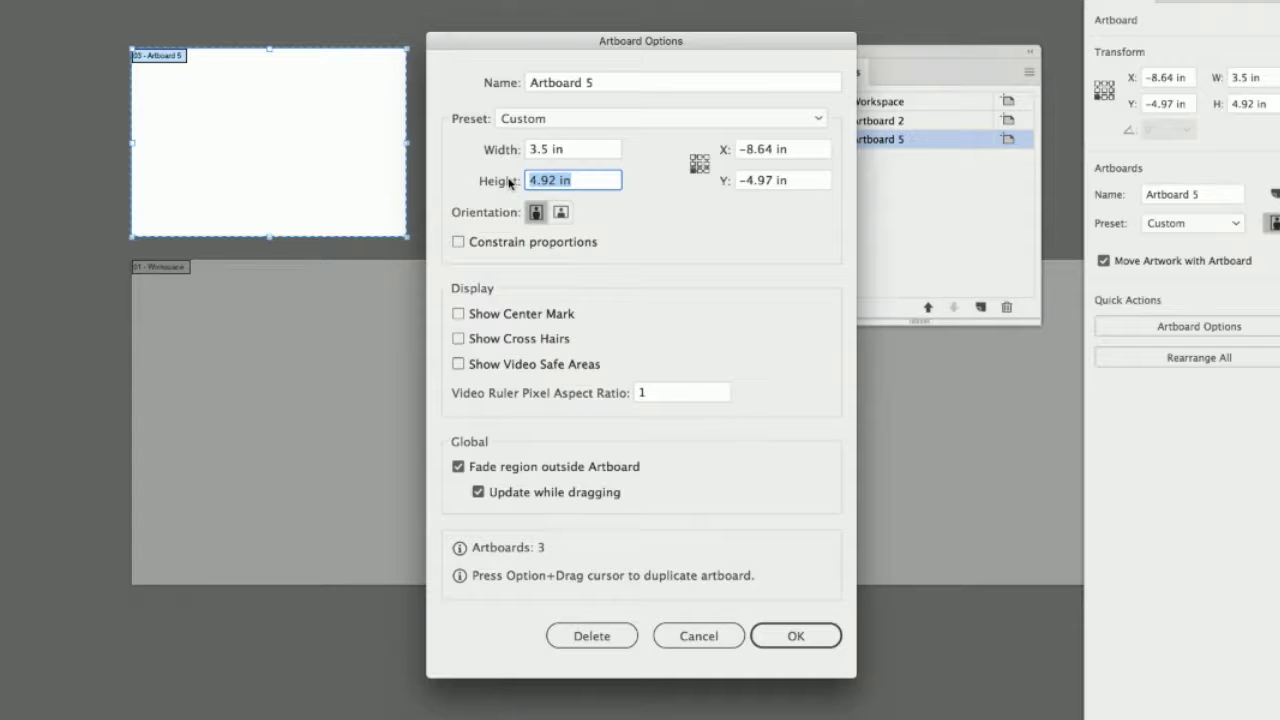
{"action": "type", "text": "2"}
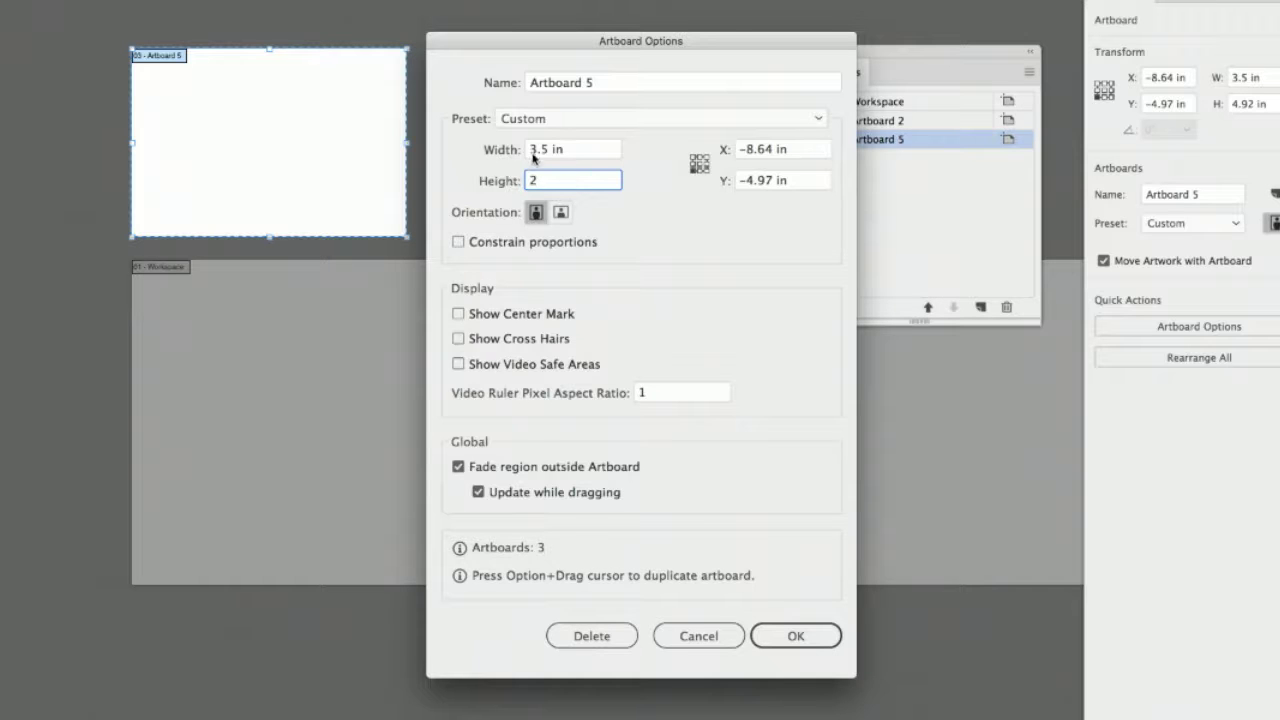
{"action": "left_click", "coordinate": [788, 637]}
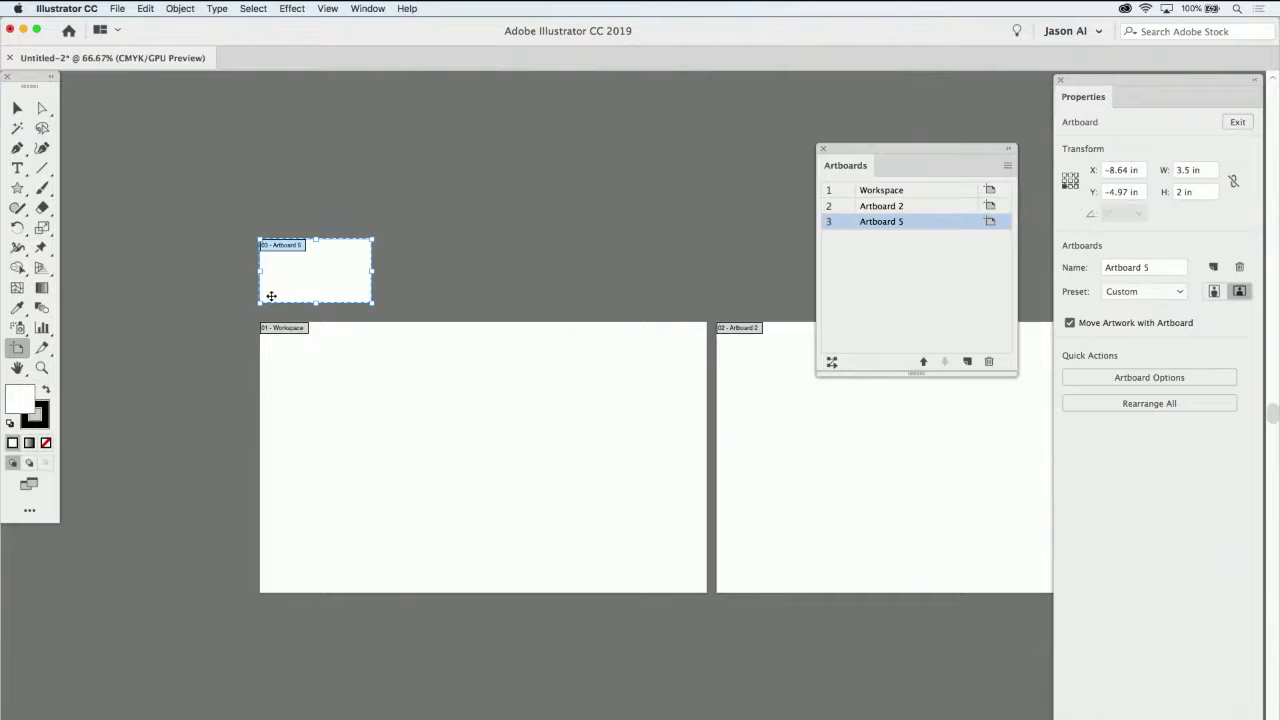
Review the small artboard's options, including its reference point, width and height, and leave artboard editing with the Selection tool
{"action": "double_click", "coordinate": [18, 348]}
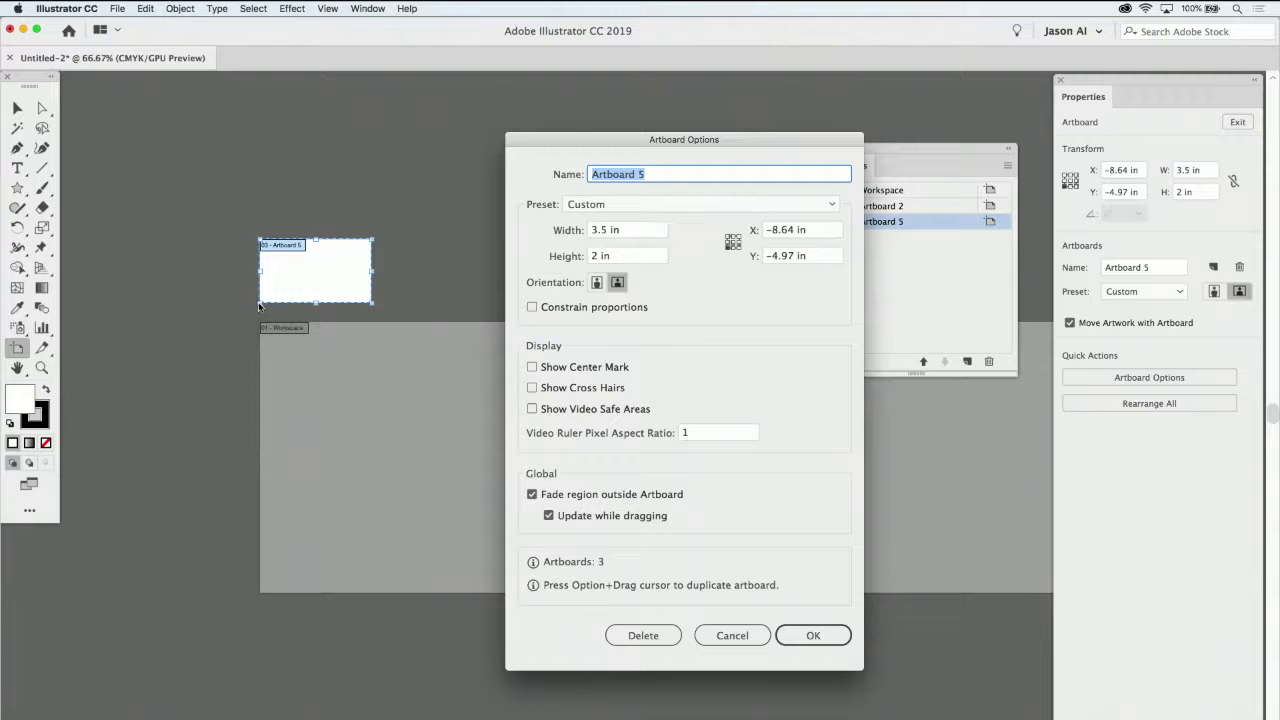
{"action": "left_click", "coordinate": [626, 232]}
{"action": "key", "text": "Tab"}
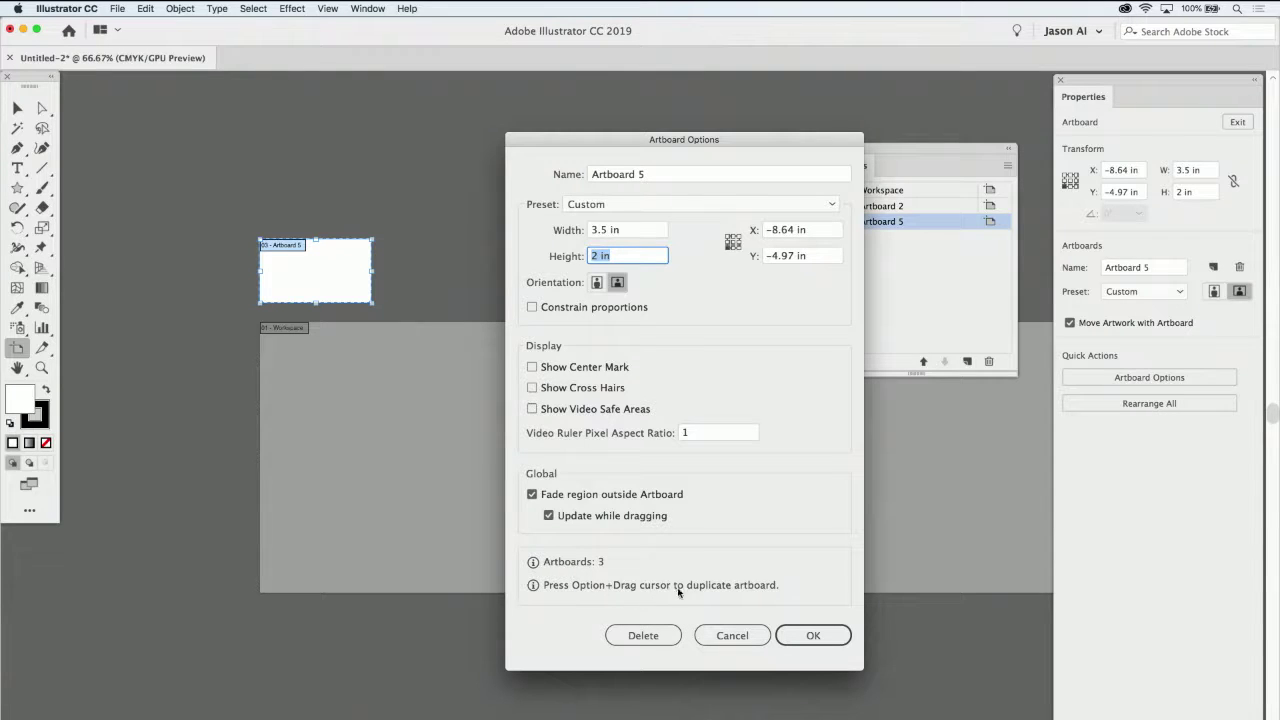
{"action": "left_click", "coordinate": [790, 632]}
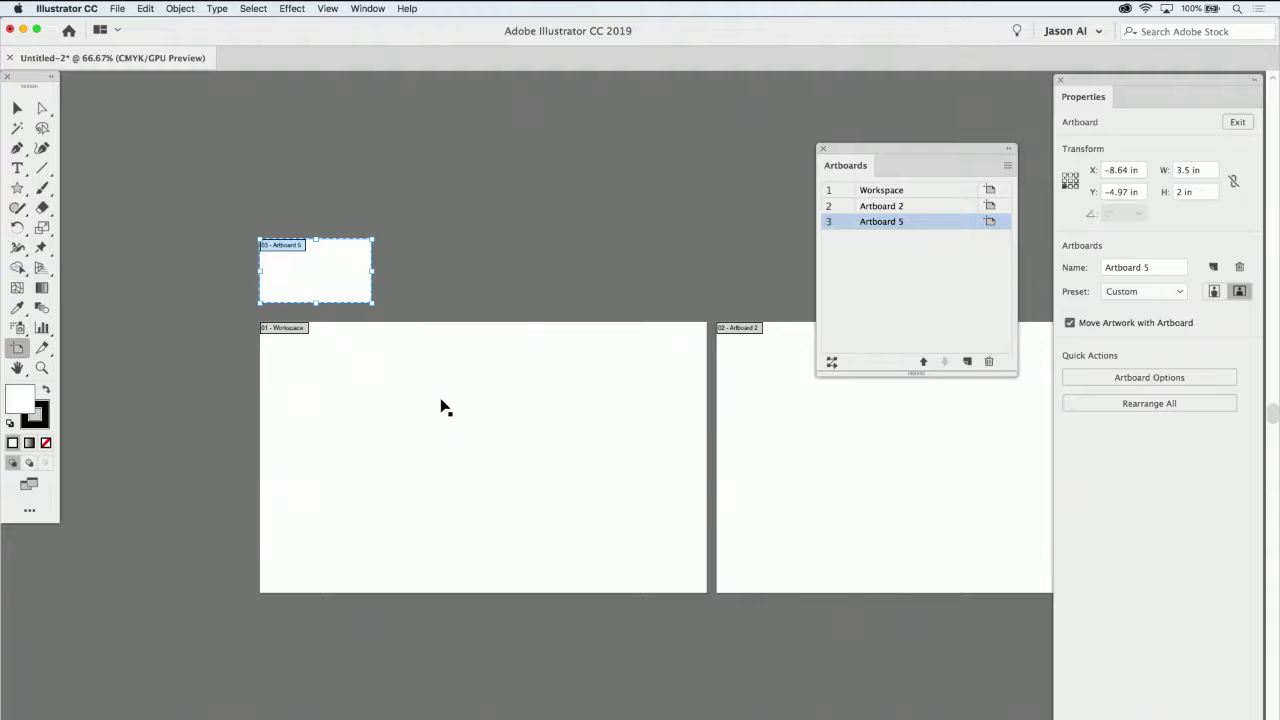
{"action": "left_click", "coordinate": [16, 110]}
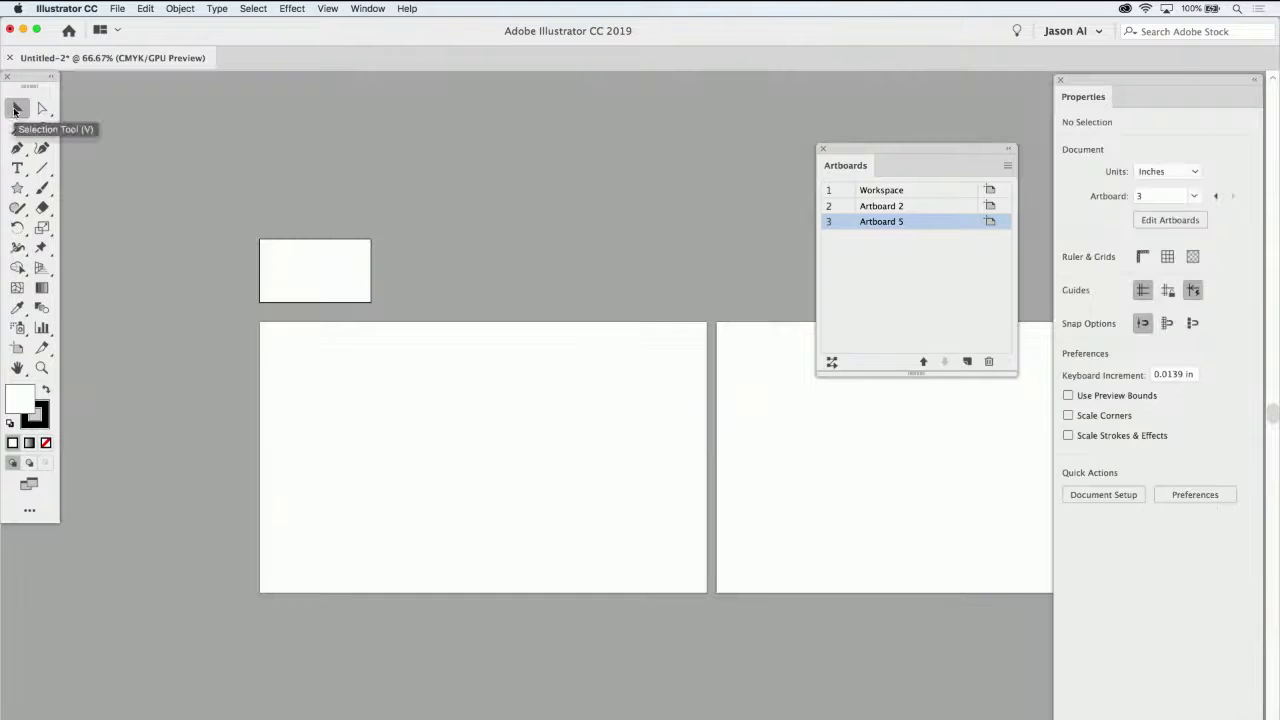
Draw a five-pointed star about 0.68 in wide and 0.65 in high in the upper-left corner of the small artboard
{"action": "key", "text": "super+equal"}
{"action": "key", "text": "super+equal"}
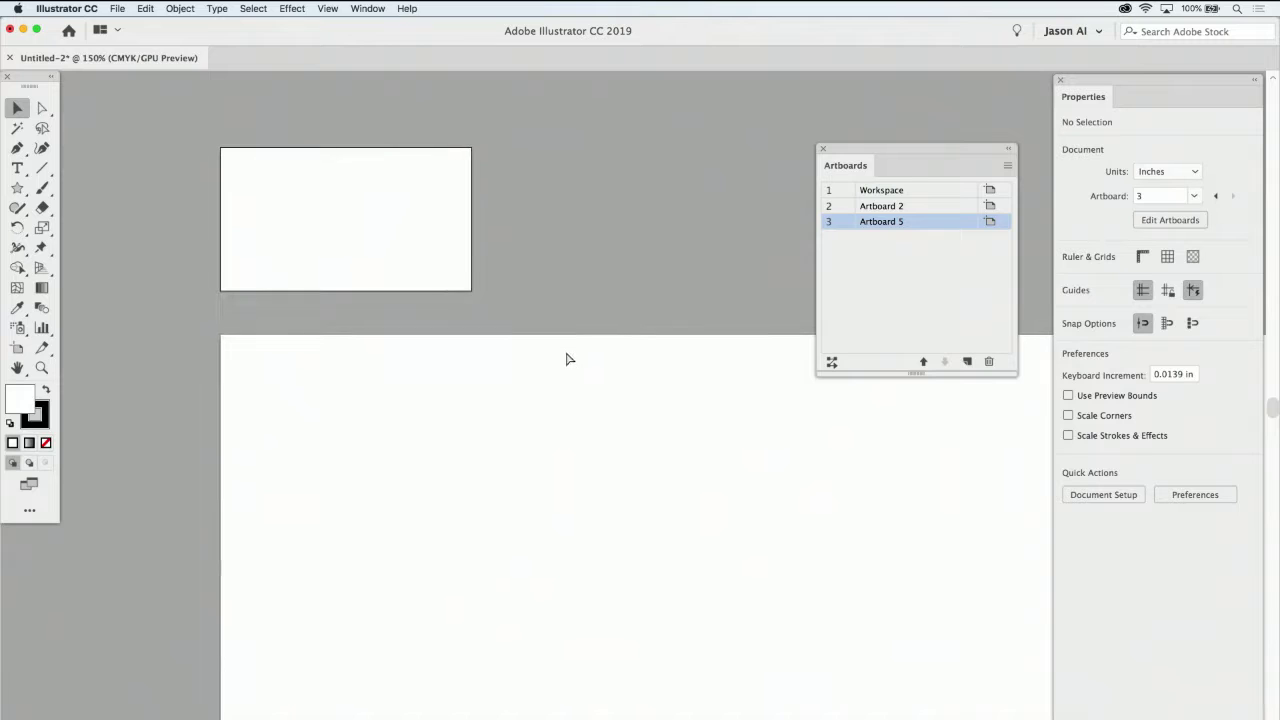
{"action": "key", "text": "super+equal"}
{"action": "scroll", "coordinate": [545, 348], "scroll_direction": "up", "scroll_amount": 5}
{"action": "scroll", "coordinate": [545, 348], "scroll_direction": "left", "scroll_amount": 5}
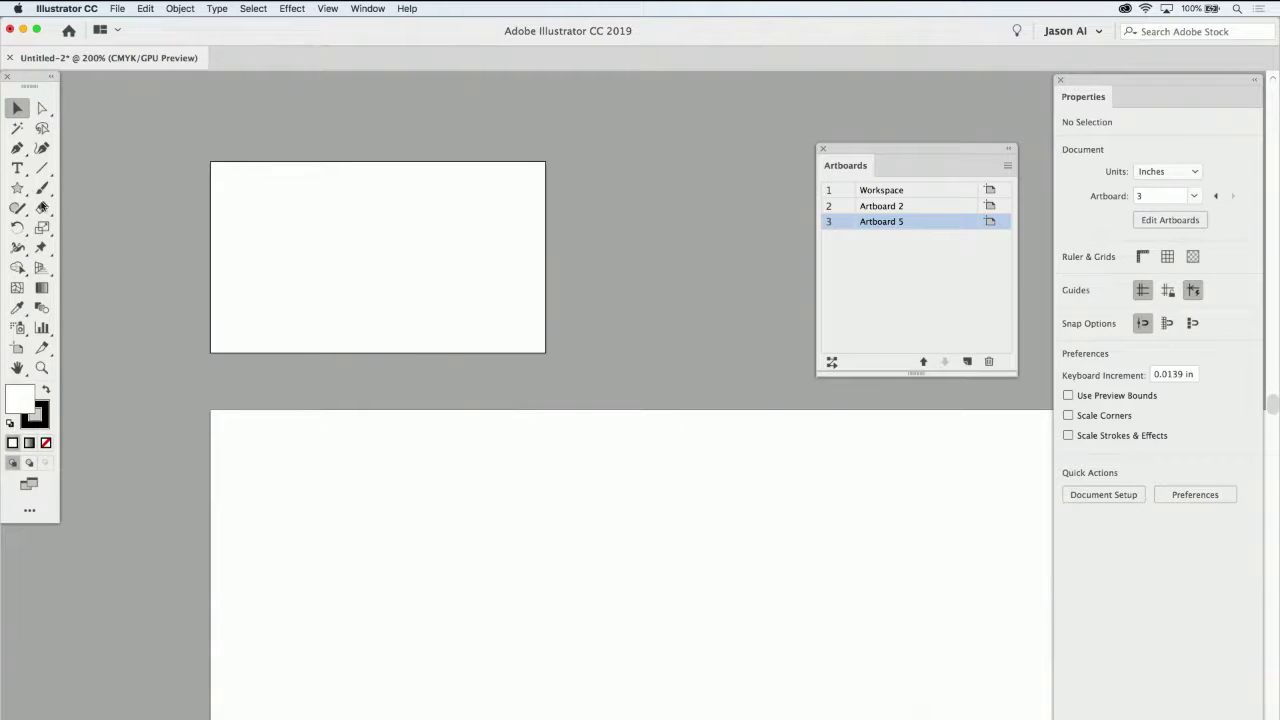
{"action": "left_click", "coordinate": [18, 188]}
{"action": "left_click_drag", "start_coordinate": [257, 205], "coordinate": [285, 230]}
Give the star an orange fill and a red stroke with a weight of 4 pt
{"action": "left_click", "coordinate": [1070, 280]}
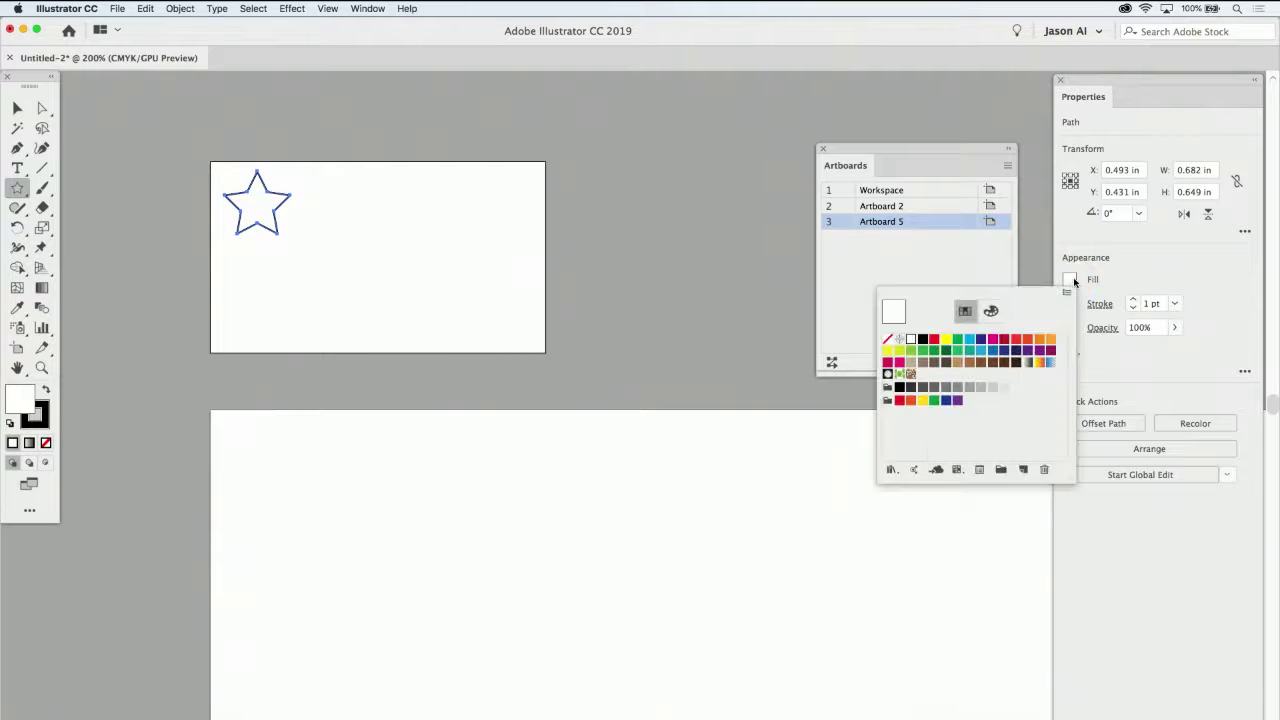
{"action": "left_click", "coordinate": [1050, 339]}
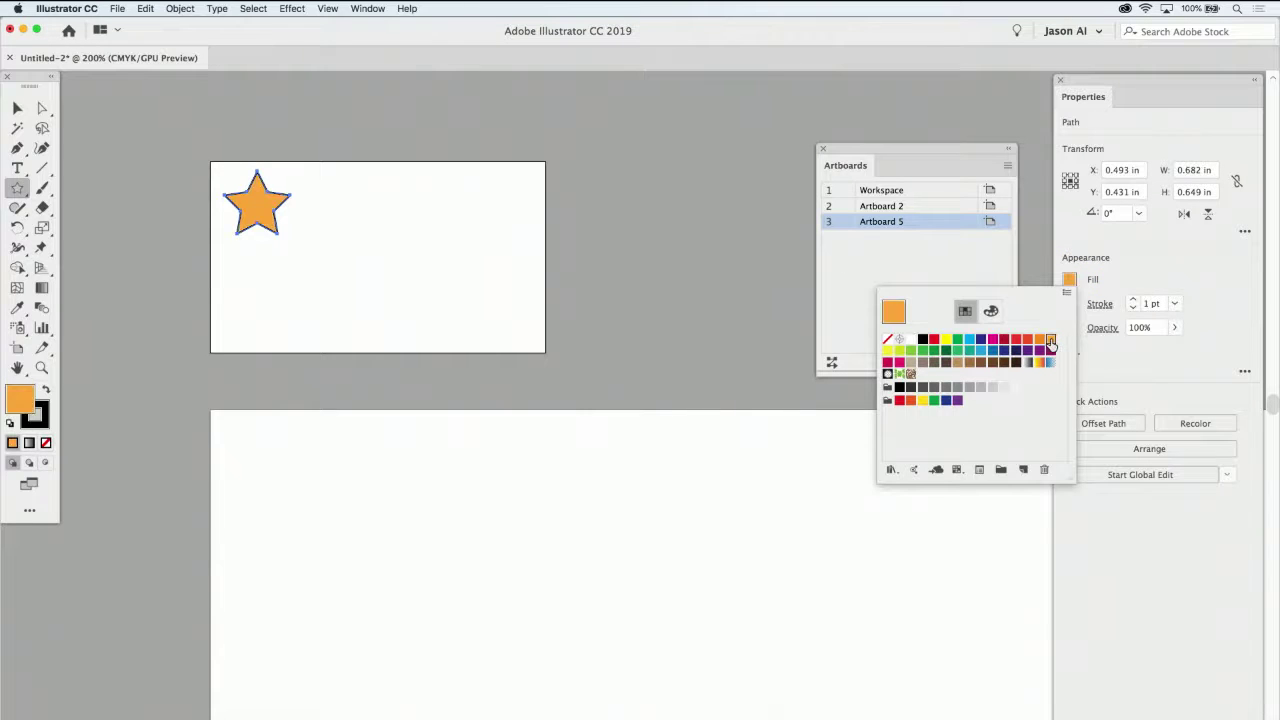
{"action": "left_click", "coordinate": [1070, 304]}
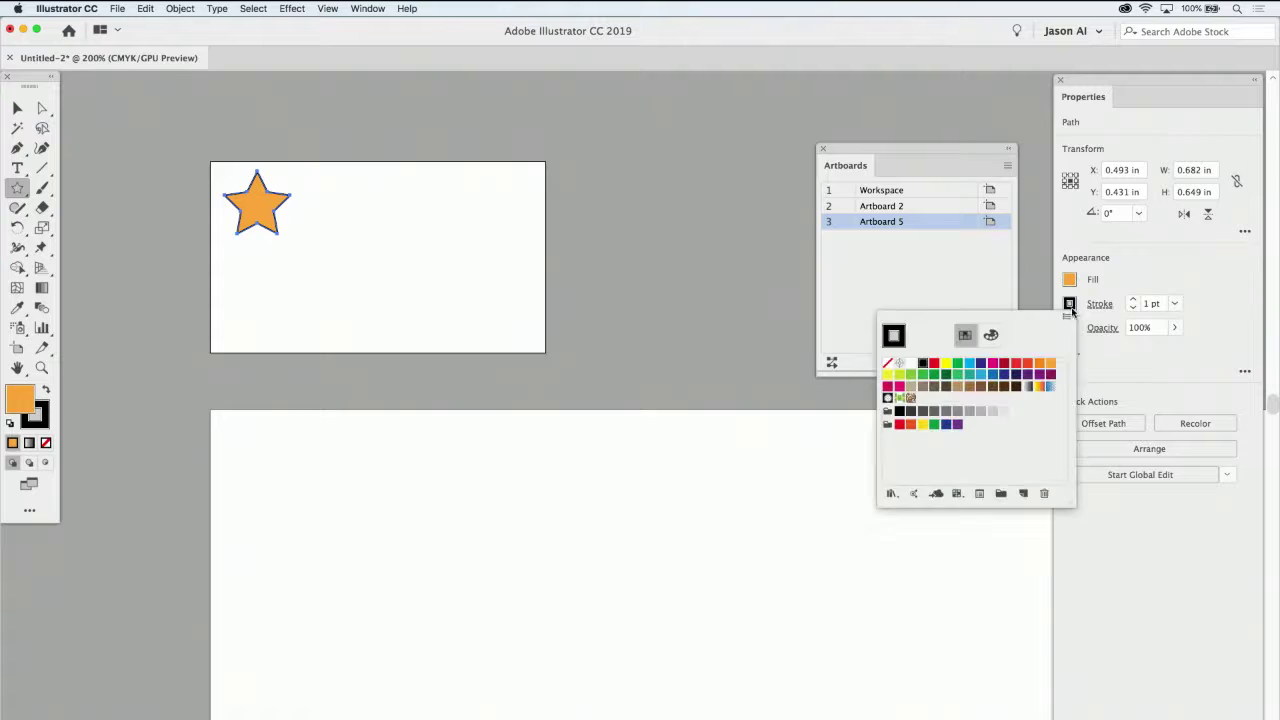
{"action": "left_click", "coordinate": [1017, 363]}
{"action": "left_click", "coordinate": [1133, 300]}
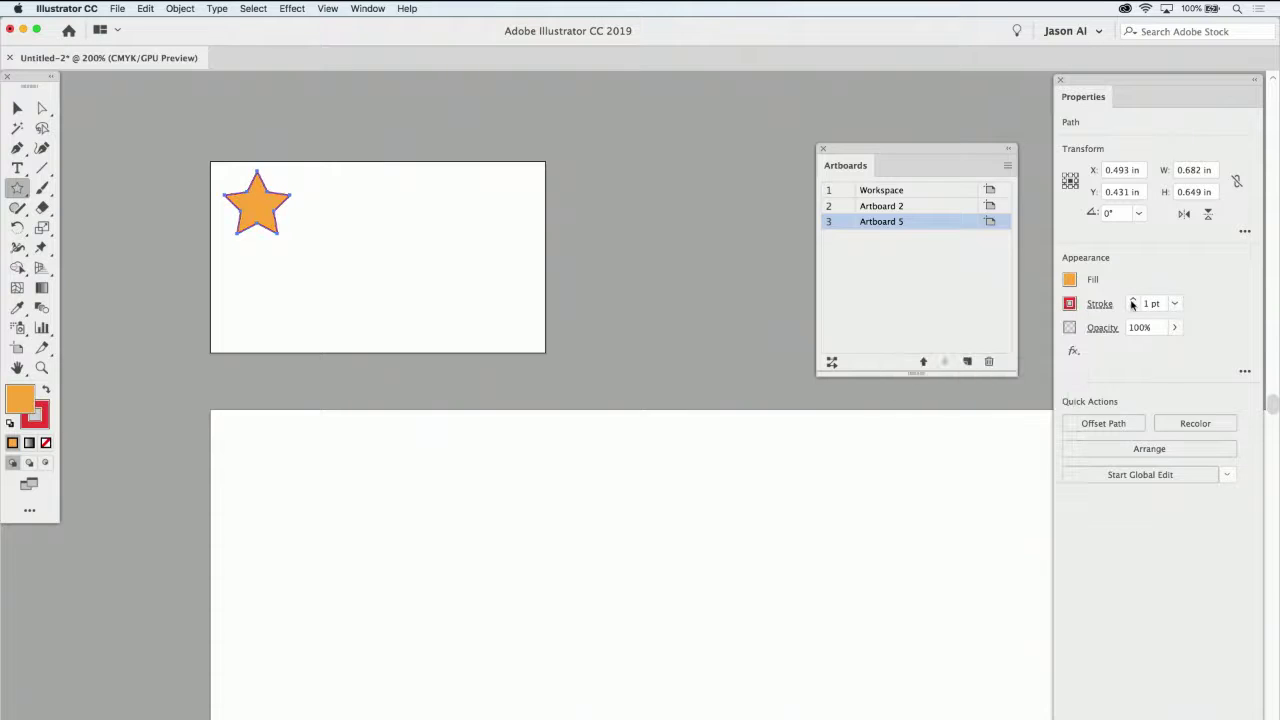
{"action": "left_click", "coordinate": [1133, 300]}
{"action": "left_click", "coordinate": [1133, 300]}
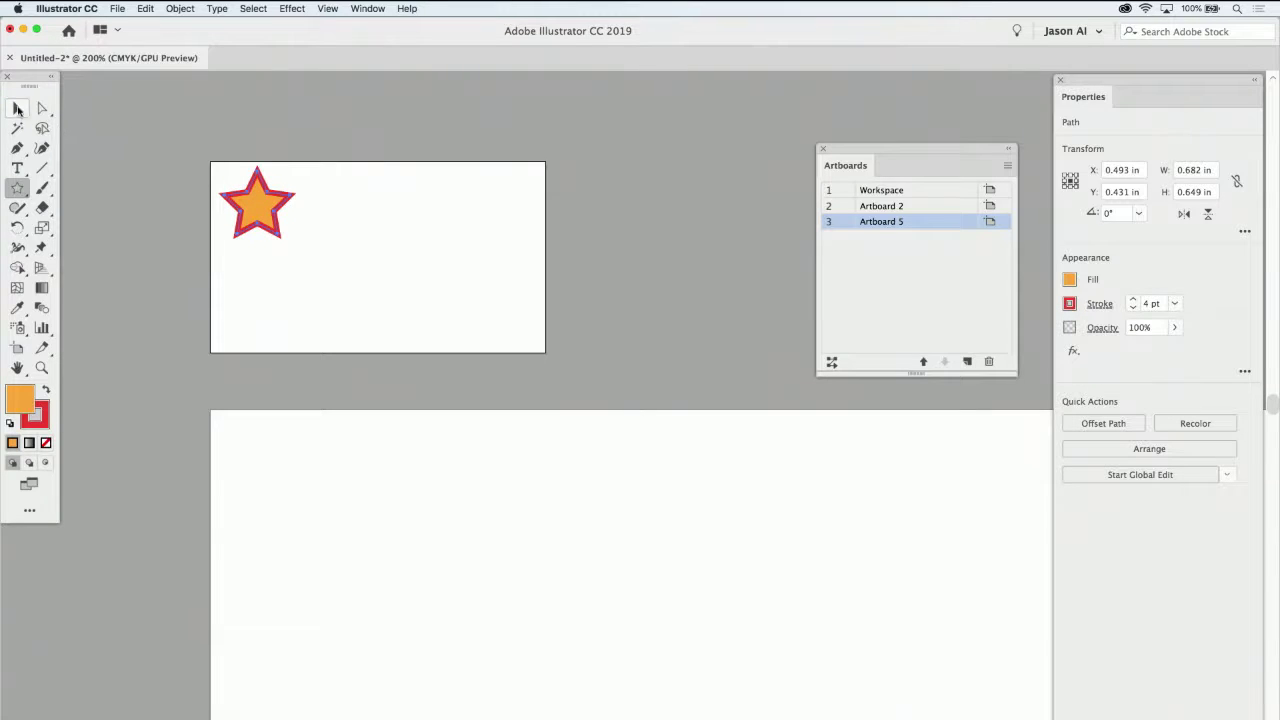
Move the star slightly down and to the right on the small artboard and deselect it
{"action": "left_click", "coordinate": [17, 108]}
{"action": "mouse_move", "coordinate": [271, 226]}
{"action": "left_mouse_down"}
{"action": "mouse_move", "coordinate": [277, 215]}
{"action": "mouse_move", "coordinate": [282, 243]}
{"action": "mouse_move", "coordinate": [274, 226]}
{"action": "left_mouse_up"}
{"action": "left_click", "coordinate": [340, 249]}
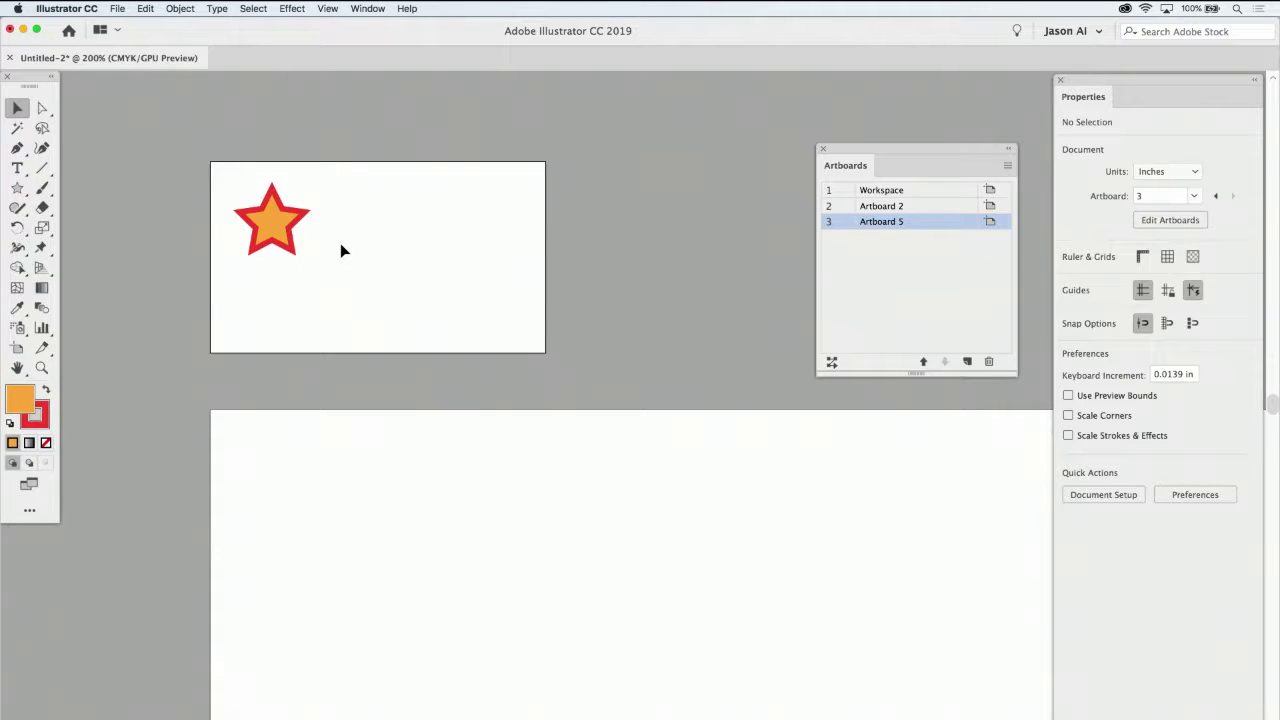
Duplicate the 3.5 × 2 in artboard with its star to the right of the original, and select the copied star
{"action": "left_click", "coordinate": [18, 349]}
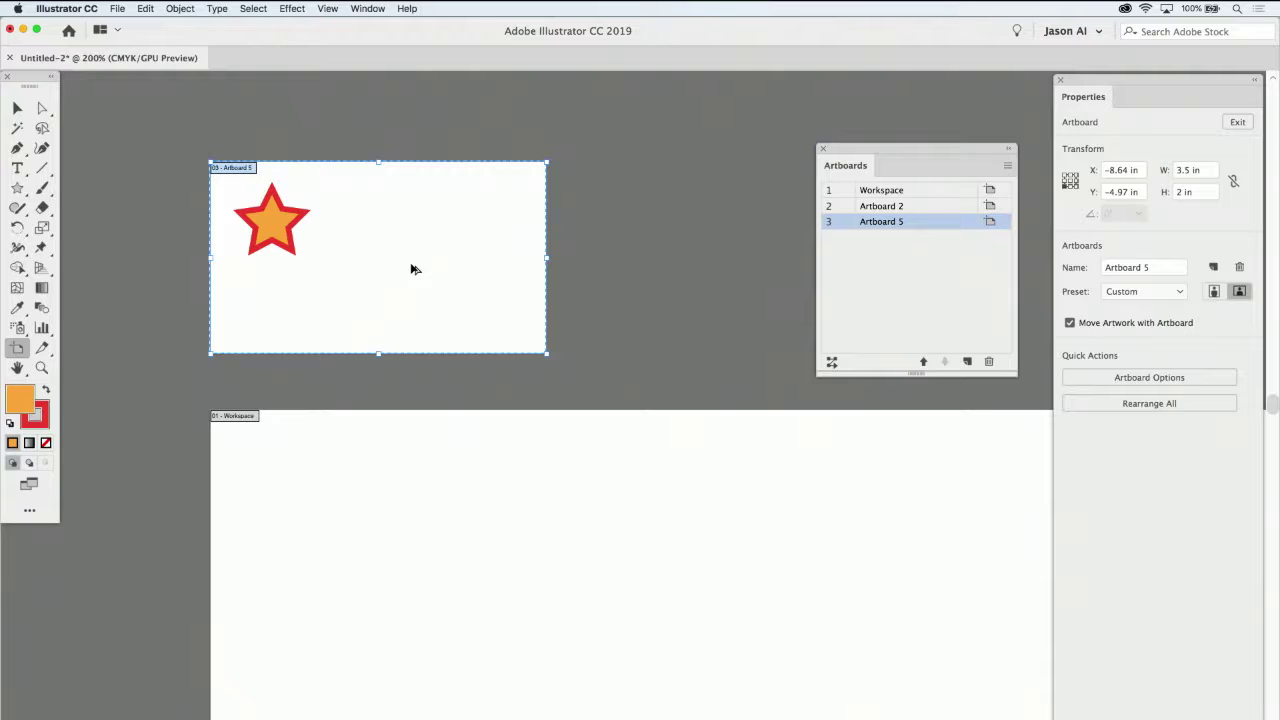
{"action": "left_click_drag", "start_coordinate": [414, 269], "coordinate": [764, 269]}
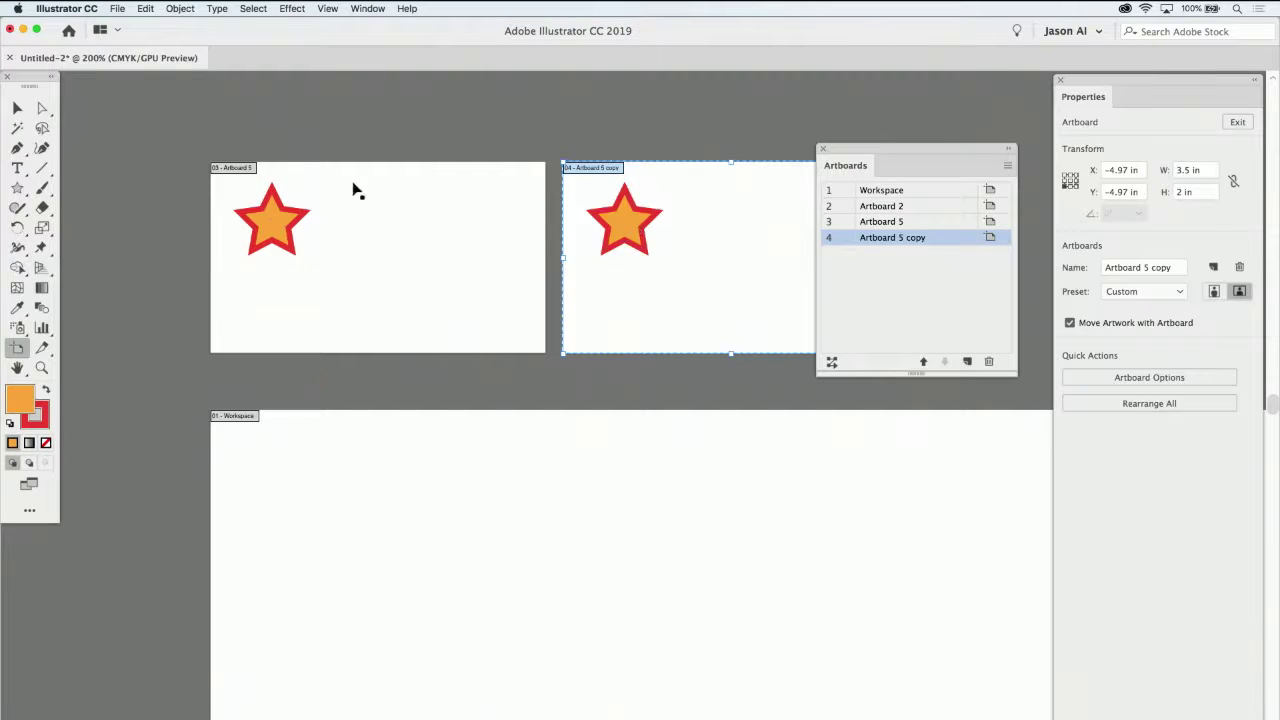
{"action": "left_click", "coordinate": [18, 108]}
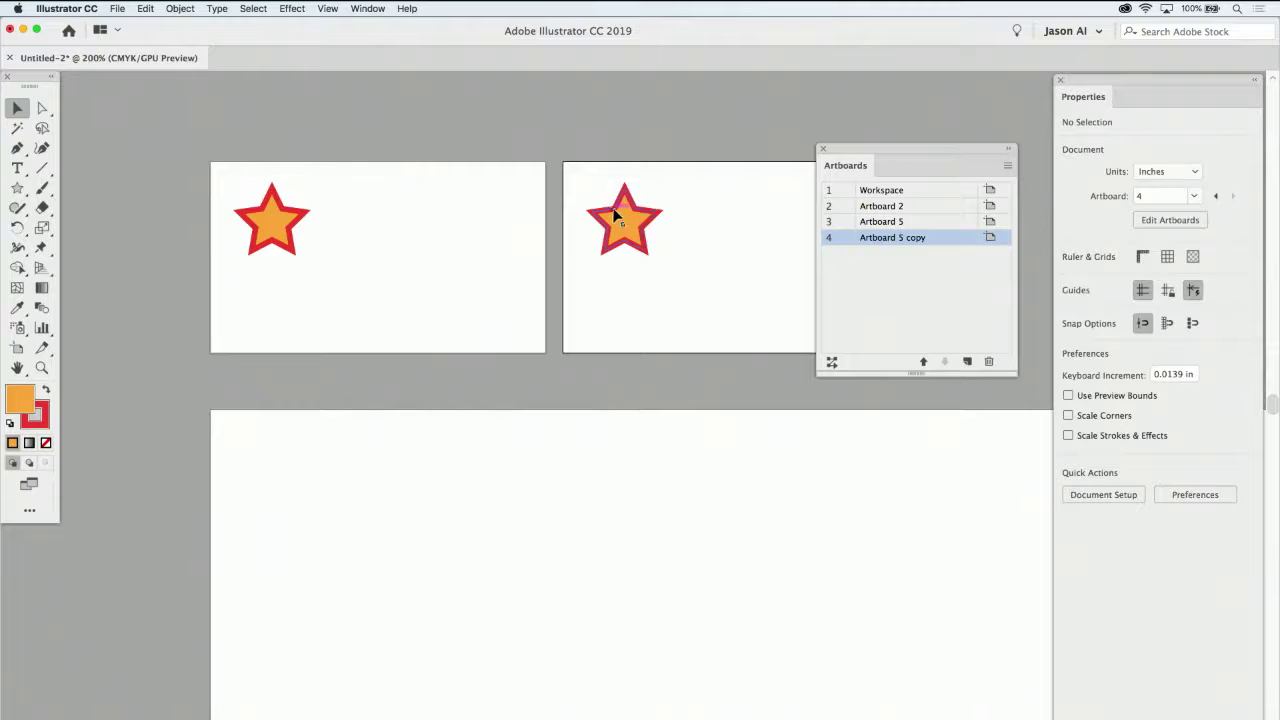
{"action": "left_click", "coordinate": [610, 208]}
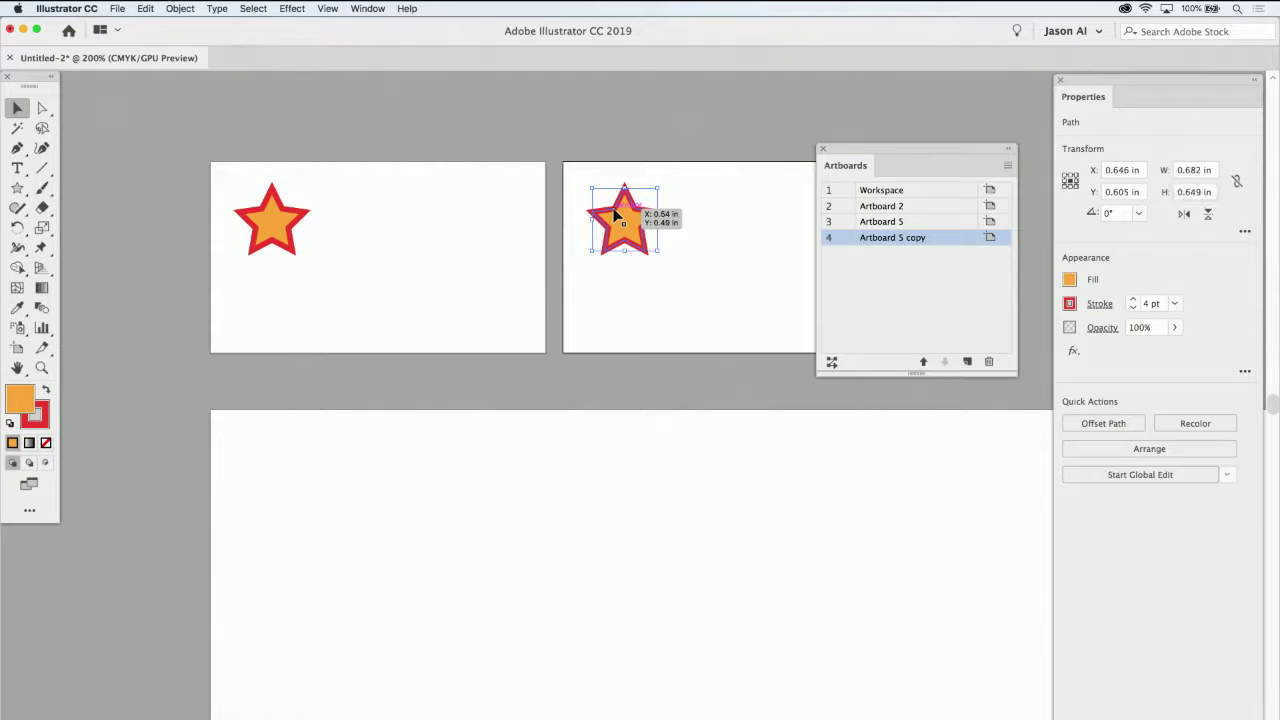
{"action": "left_click_drag", "start_coordinate": [614, 214], "coordinate": [610, 208]}
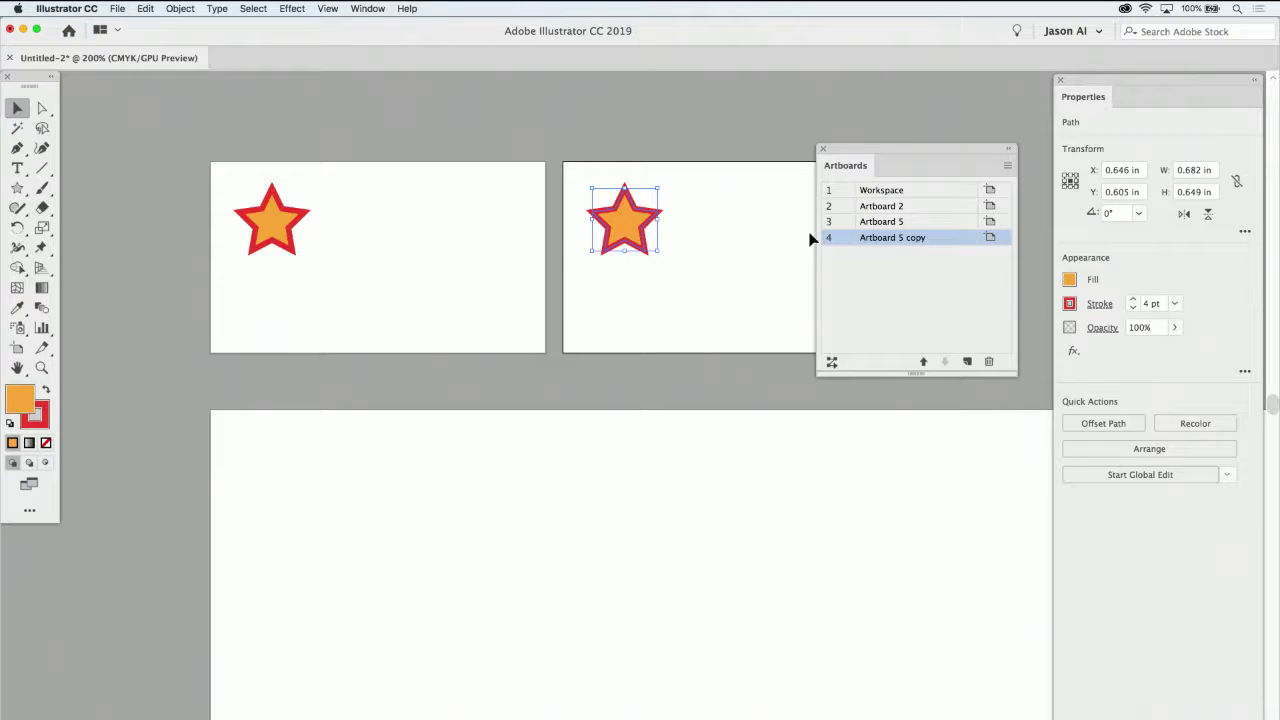
Rename the duplicated artboard as Artboard 6
{"action": "double_click", "coordinate": [913, 240]}
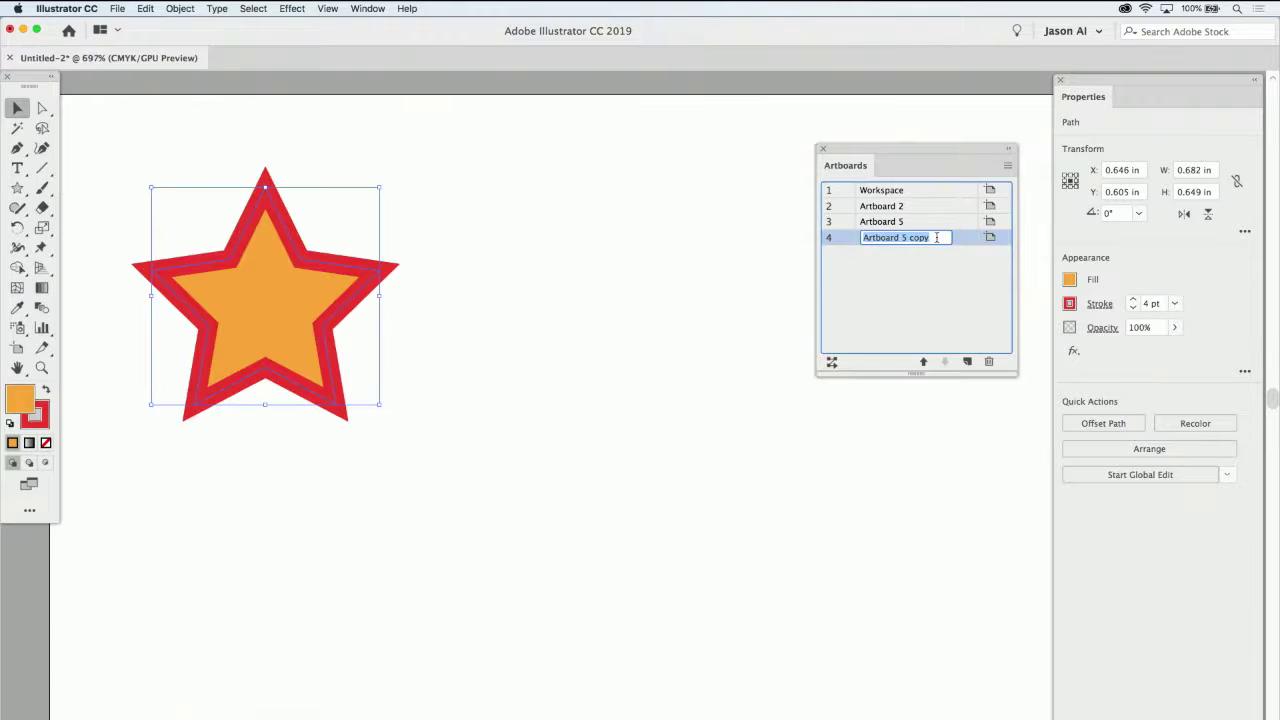
{"action": "left_click_drag", "start_coordinate": [937, 237], "coordinate": [903, 237]}
{"action": "type", "text": "6"}
{"action": "key", "text": "Return"}
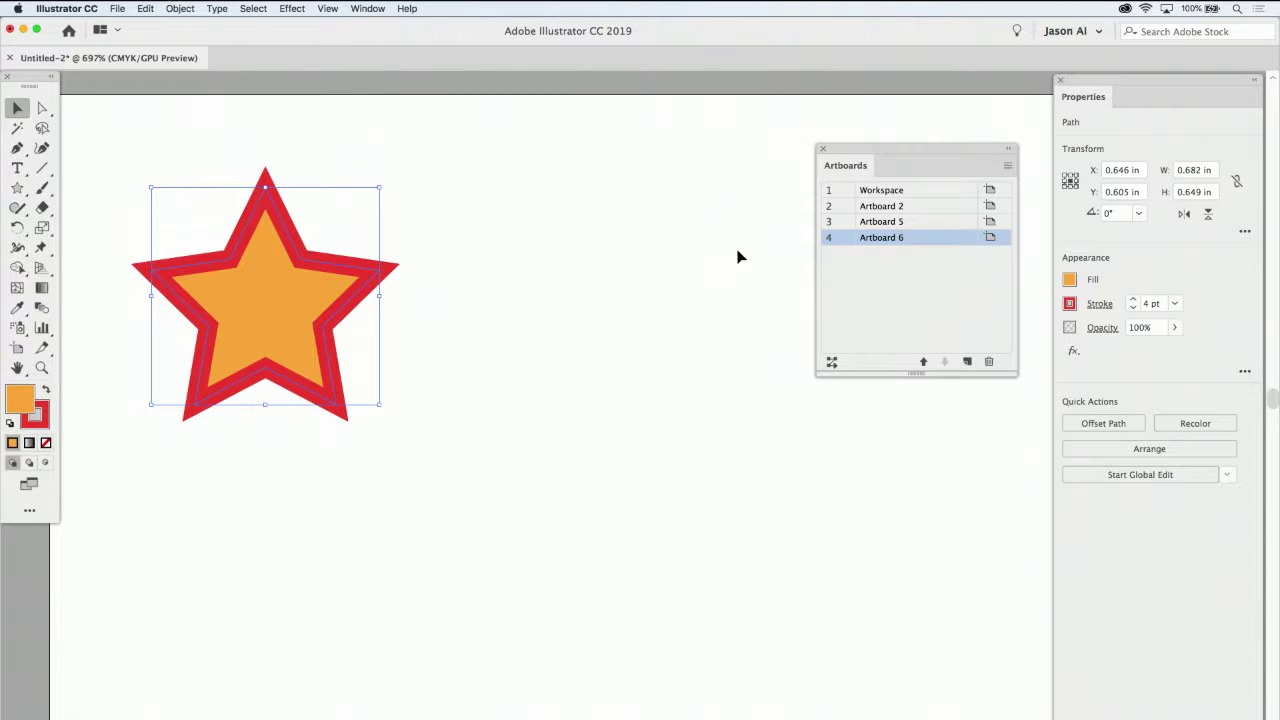
Move the star on Artboard 6 straight down to a Y position of about 1.32 in
{"action": "key", "text": "super+minus"}
{"action": "key", "text": "super+minus"}
{"action": "key", "text": "super+minus"}
{"action": "key", "text": "super+minus"}
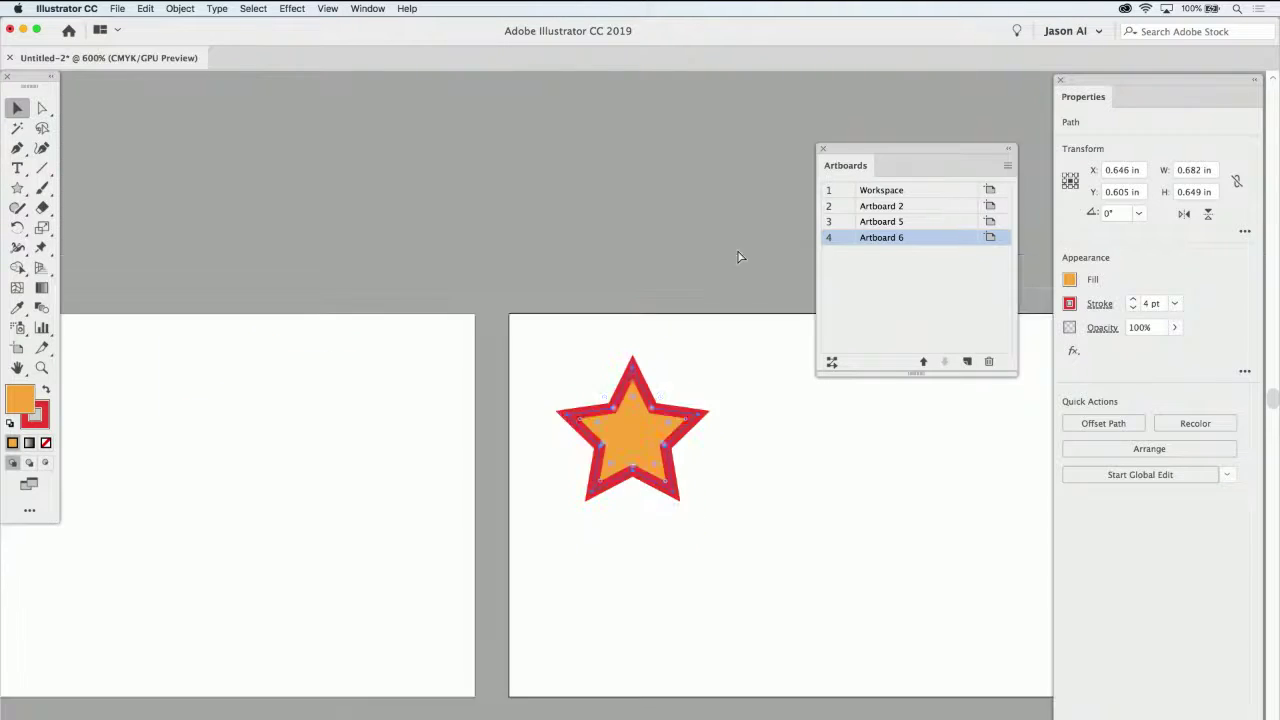
{"action": "scroll", "coordinate": [735, 247], "scroll_direction": "down", "scroll_amount": 3}
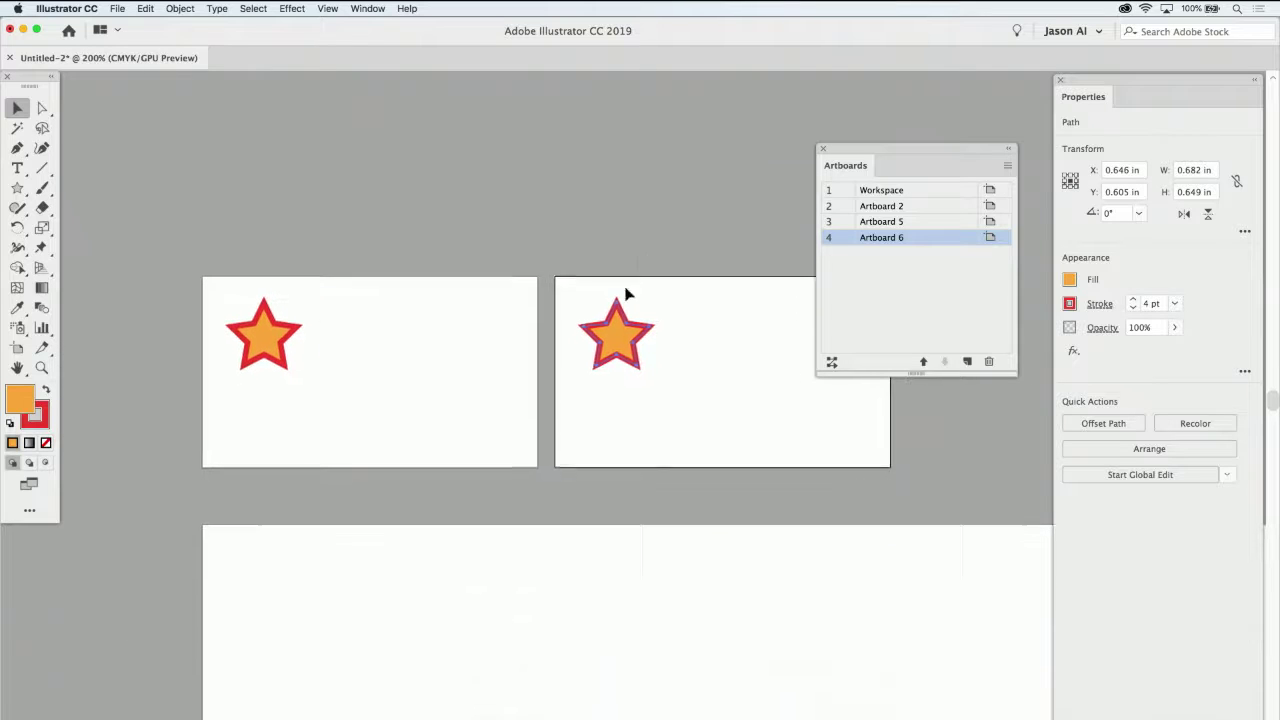
{"action": "left_click_drag", "start_coordinate": [612, 334], "coordinate": [614, 403]}
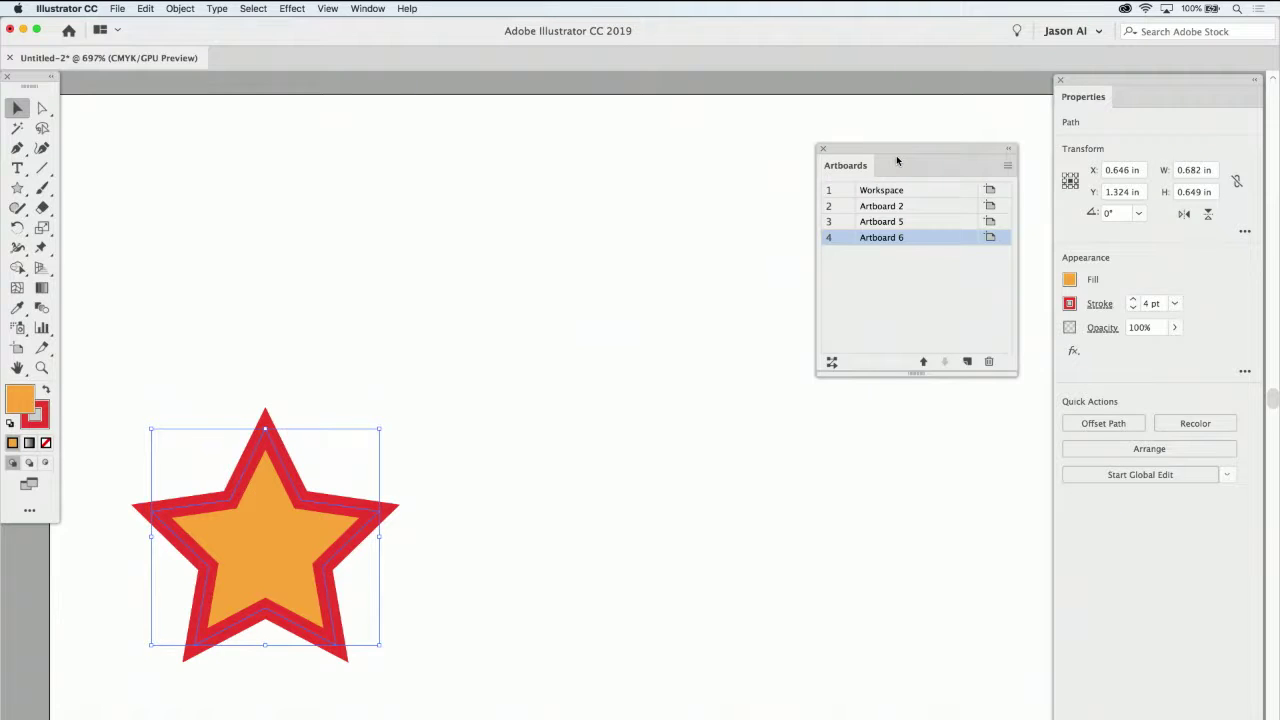
Go through Workspace, Artboard 2, Artboard 5 and Artboard 6 to view each one
{"action": "left_click_drag", "start_coordinate": [893, 145], "coordinate": [898, 140]}
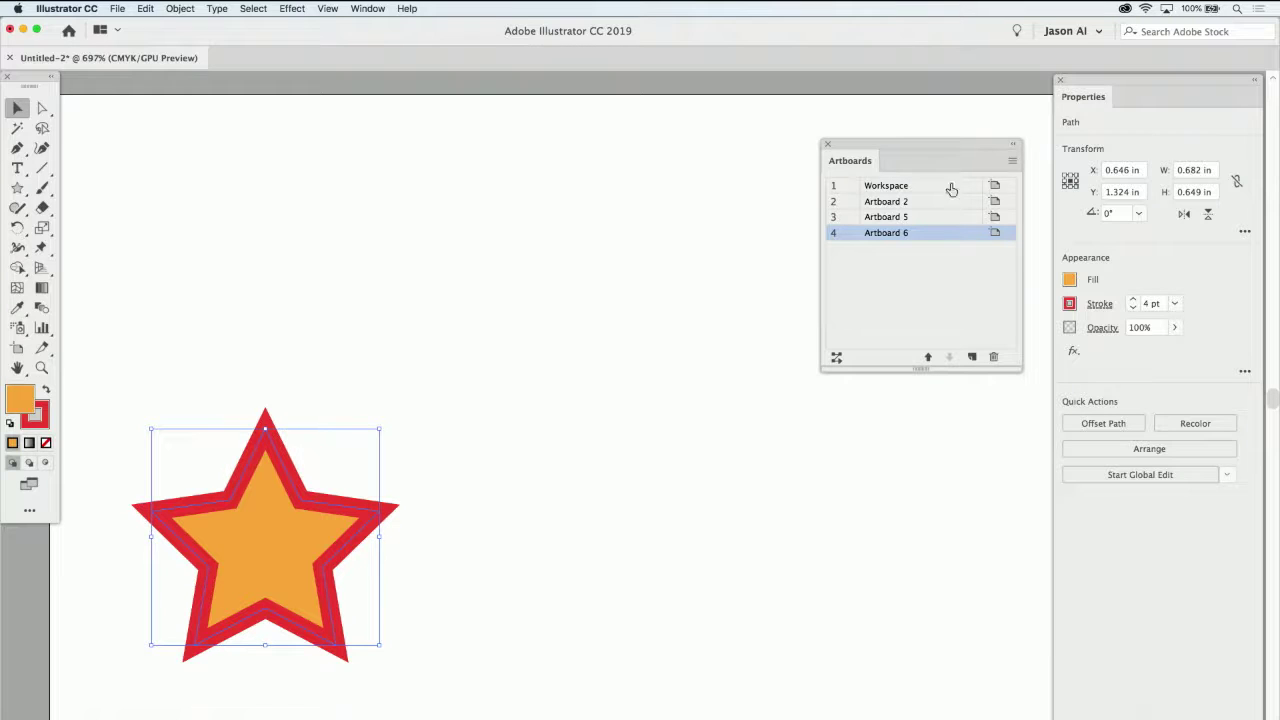
{"action": "left_click", "coordinate": [855, 188]}
{"action": "left_click", "coordinate": [845, 204]}
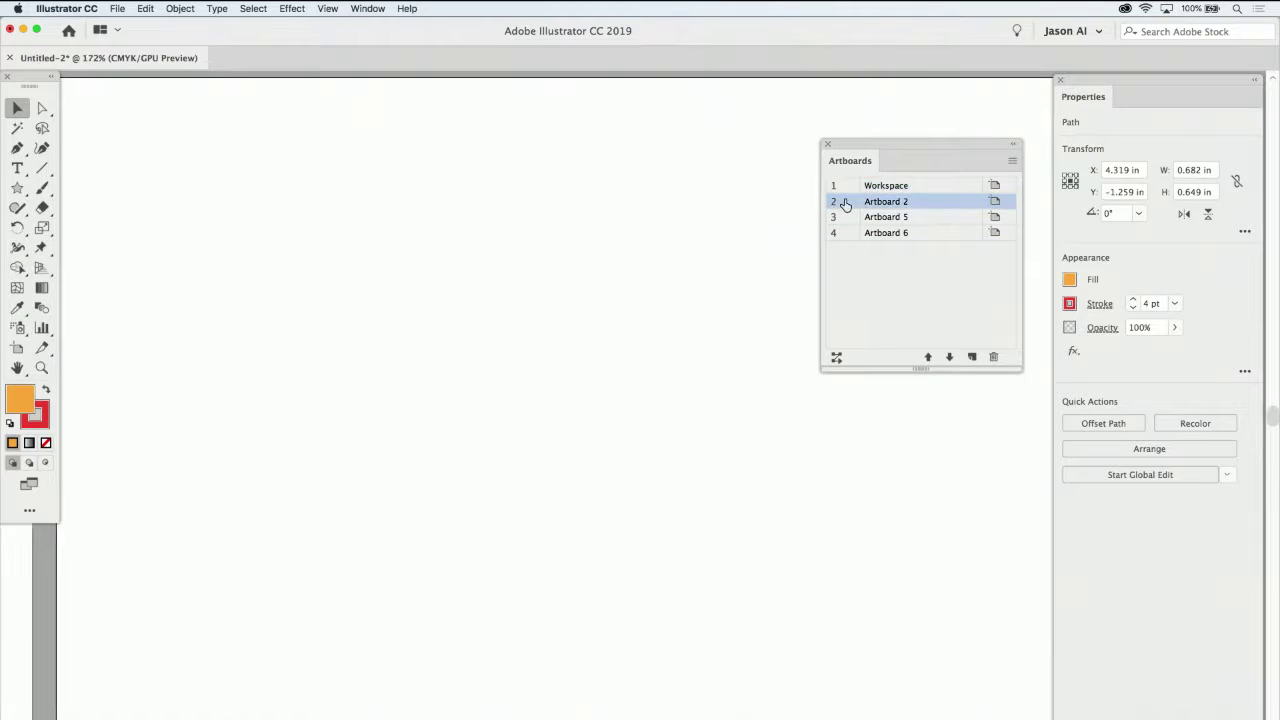
{"action": "left_click", "coordinate": [849, 220]}
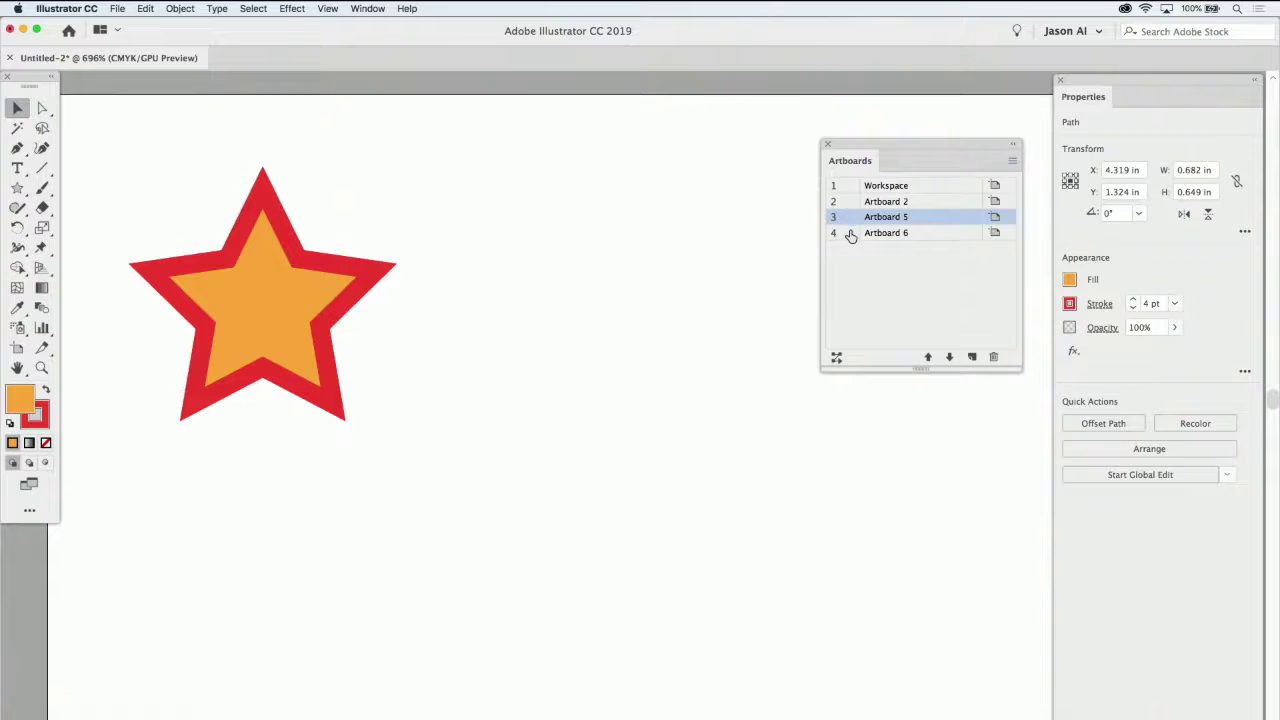
{"action": "left_click", "coordinate": [849, 233]}
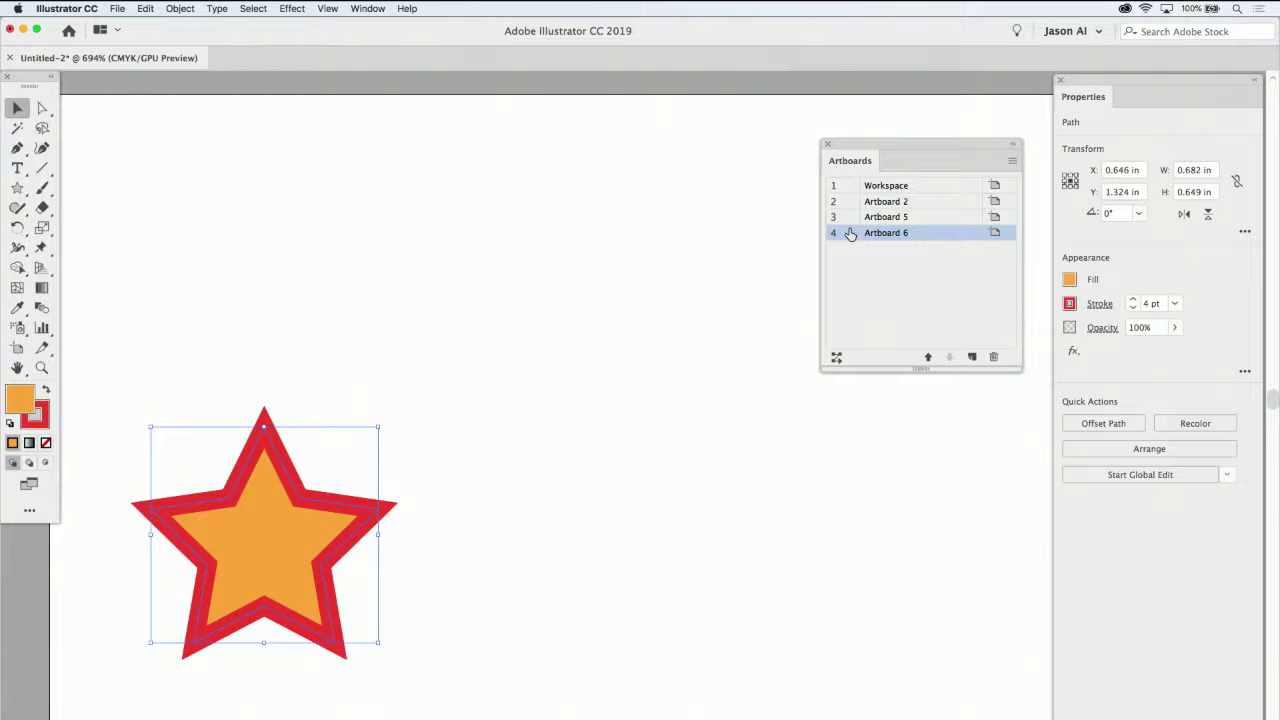
Examine how the two small star artboards are laid out above the Workspace artboard, and deselect the star
{"action": "scroll", "coordinate": [851, 234], "scroll_direction": "down", "scroll_amount": 5}
{"action": "key", "text": "super+minus"}
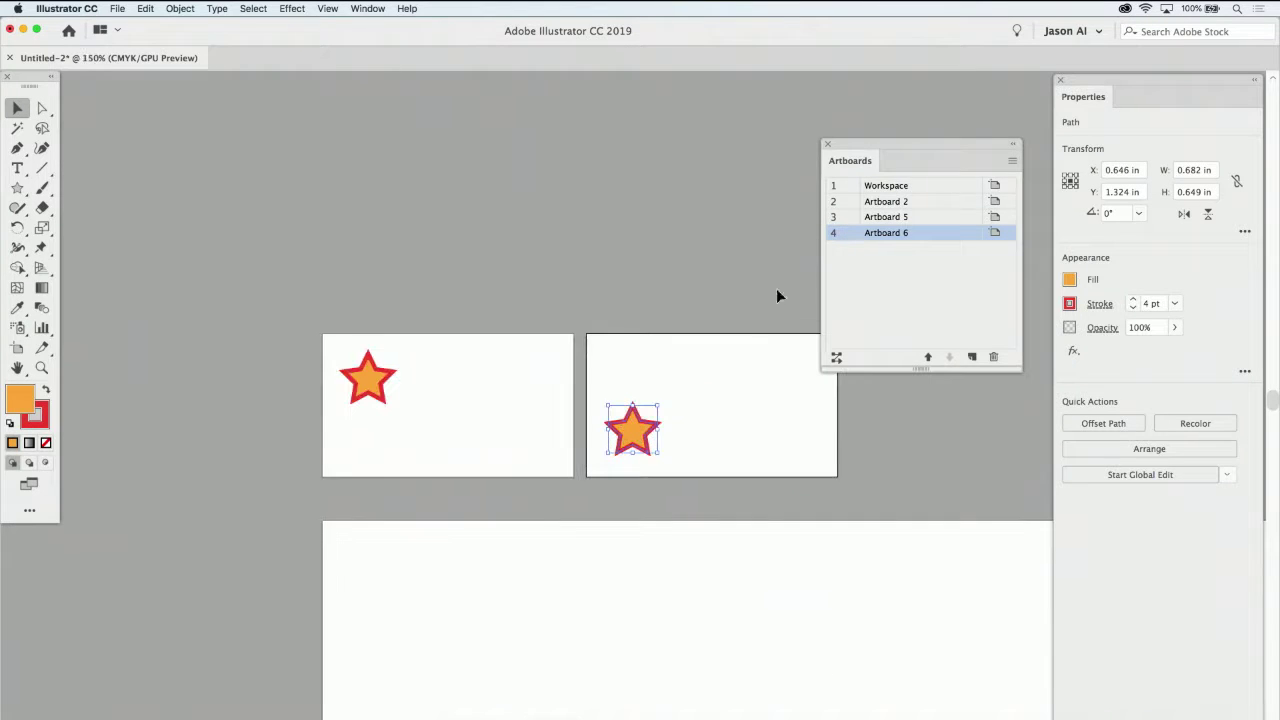
{"action": "key", "text": "super+minus"}
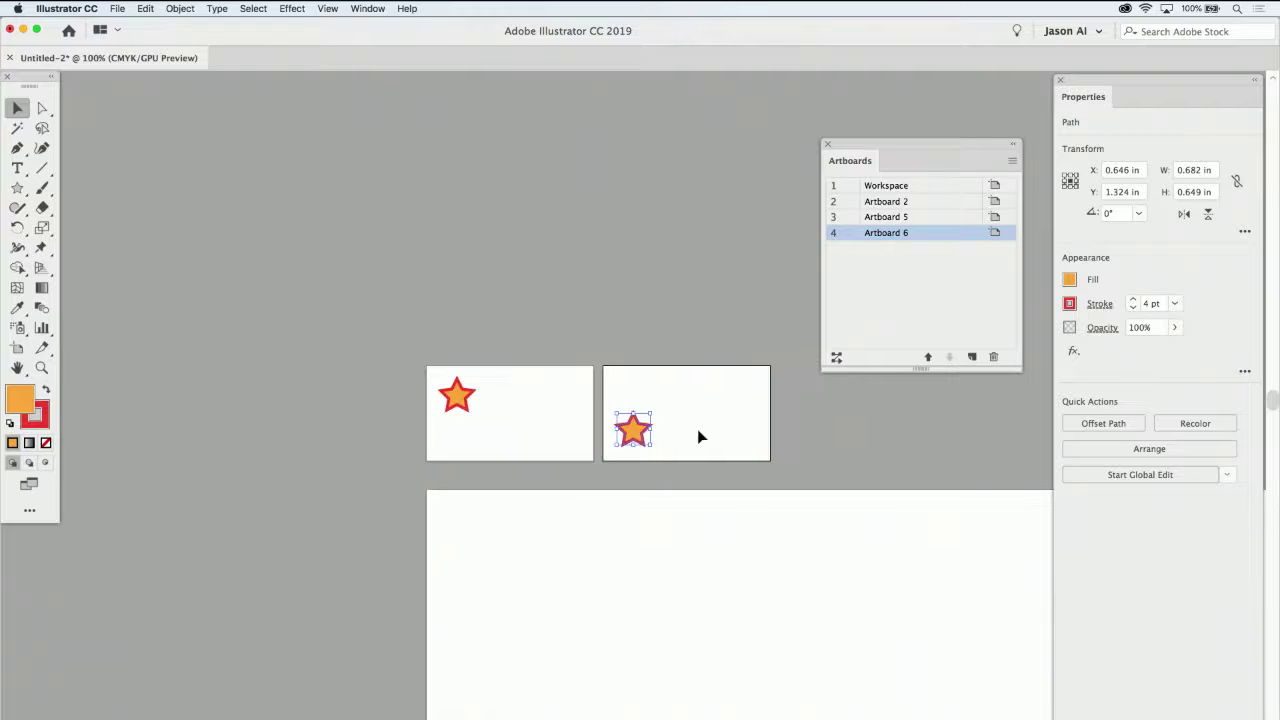
{"action": "scroll", "coordinate": [698, 447], "scroll_direction": "down", "scroll_amount": 5}
{"action": "scroll", "coordinate": [698, 447], "scroll_direction": "right", "scroll_amount": 4}
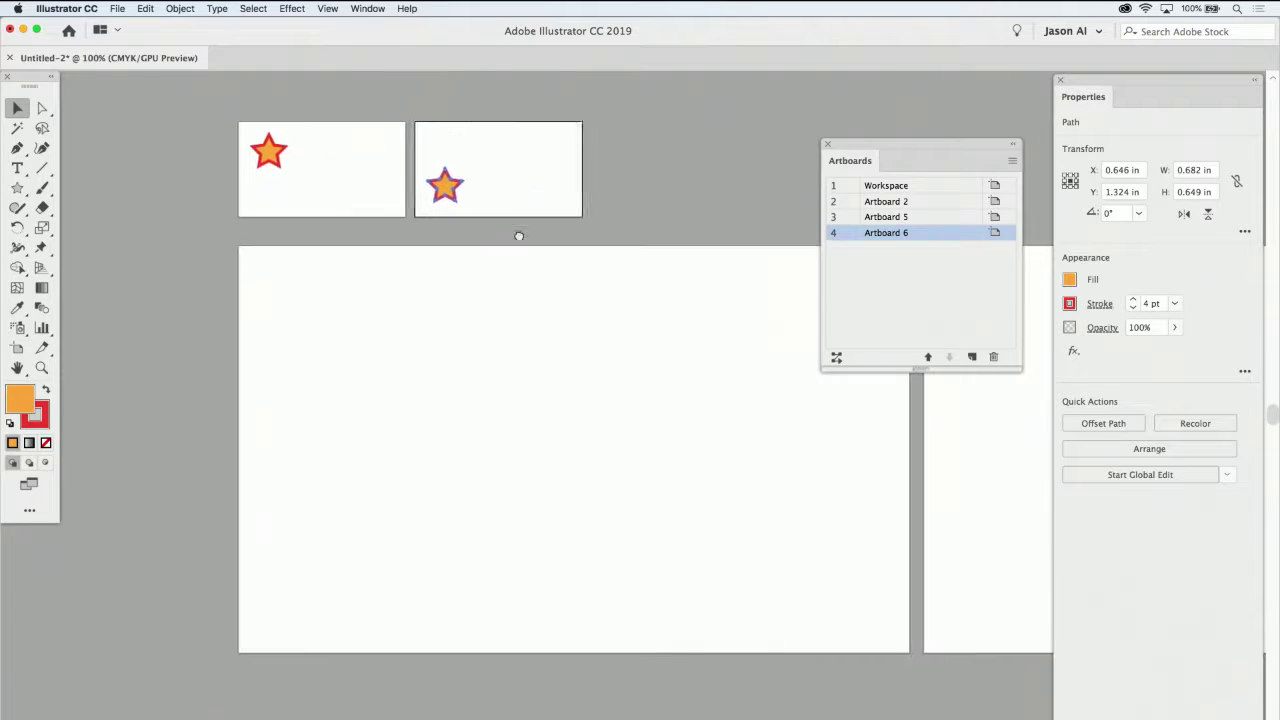
{"action": "scroll", "coordinate": [583, 271], "scroll_direction": "up", "scroll_amount": 4}
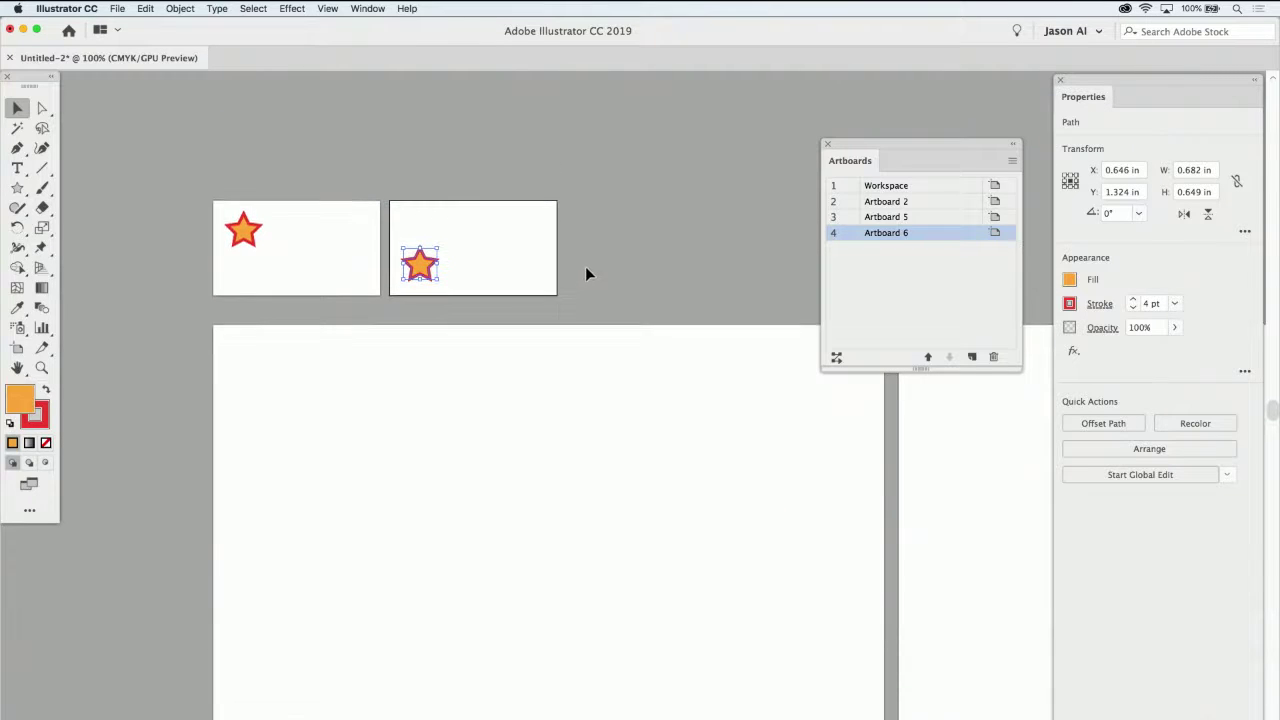
{"action": "scroll", "coordinate": [591, 276], "scroll_direction": "down", "scroll_amount": 2}
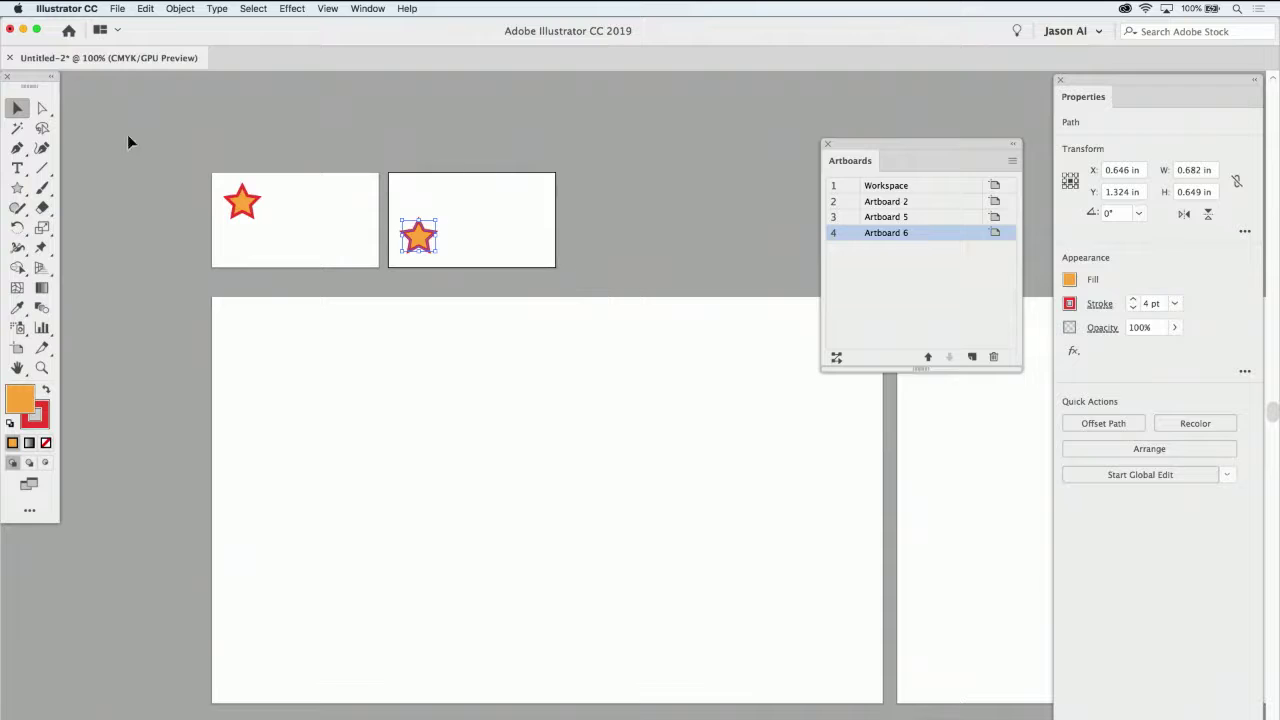
{"action": "left_click", "coordinate": [566, 147]}
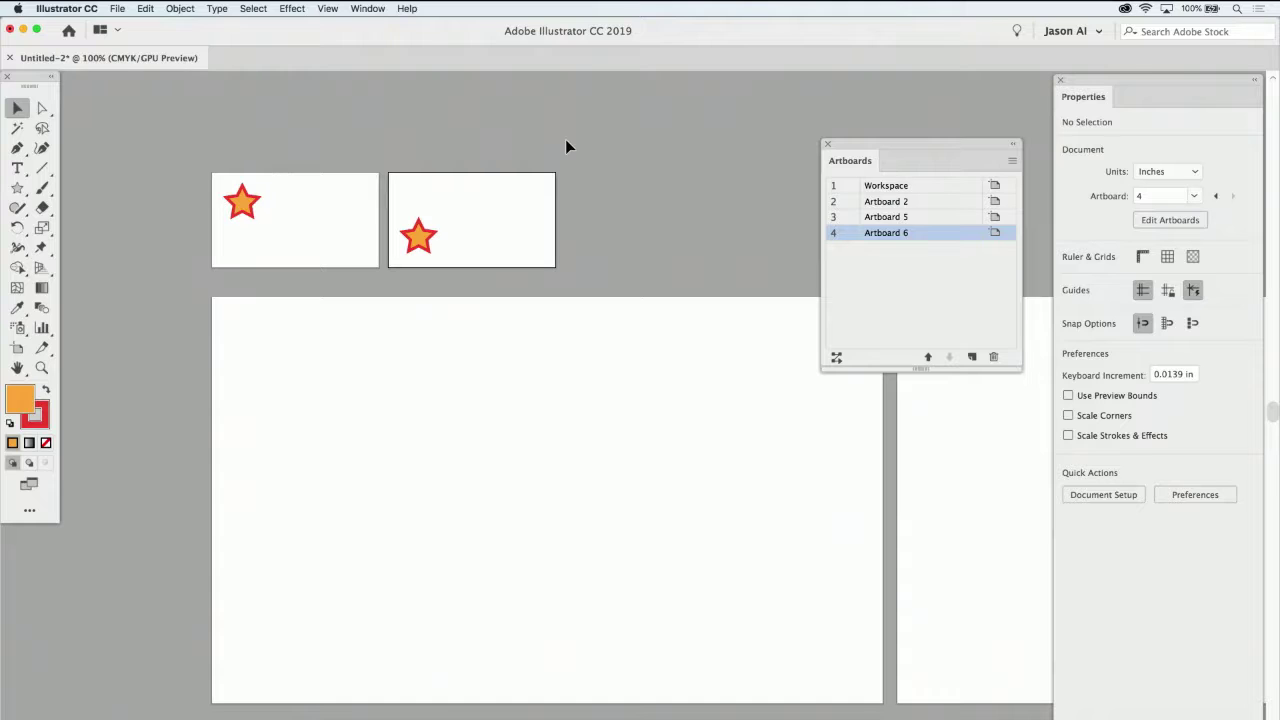
Open the recent file Illustrator_Intro_2019.ai and go to its first artboard, about getting to know the Illustrator workspace
{"action": "left_click", "coordinate": [119, 8]}
{"action": "mouse_move", "coordinate": [135, 66]}
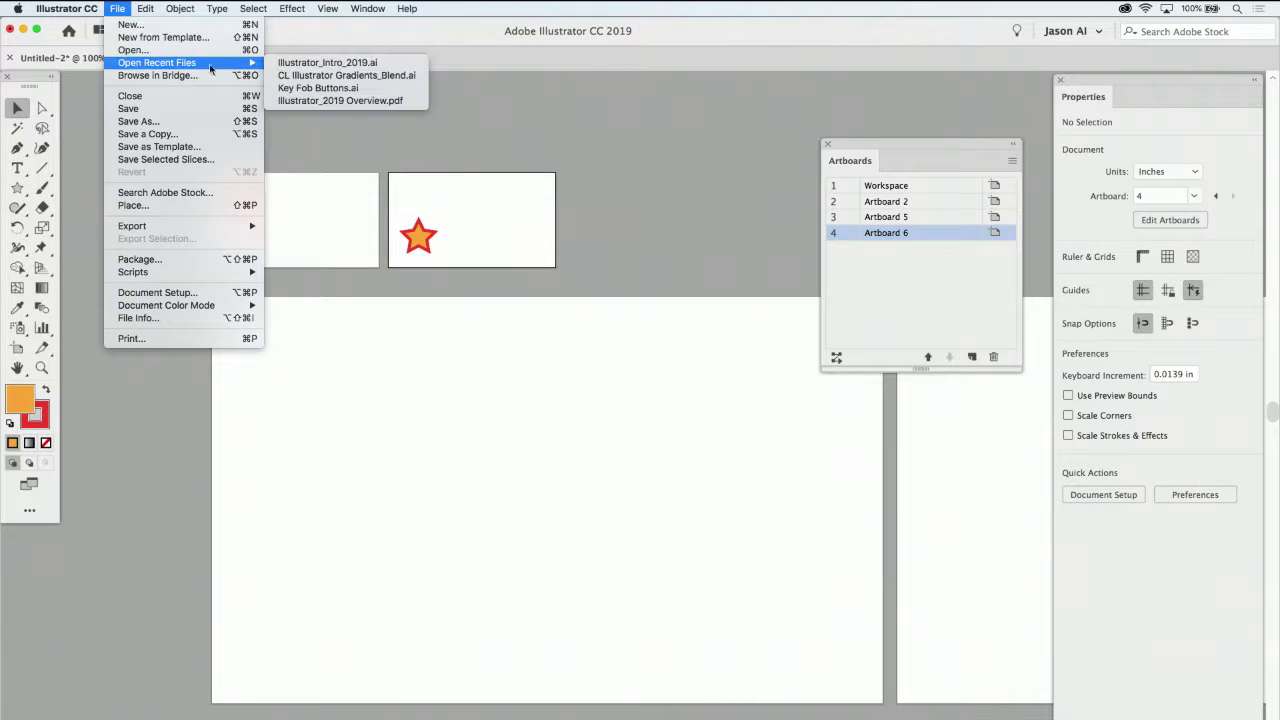
{"action": "left_click", "coordinate": [330, 64]}
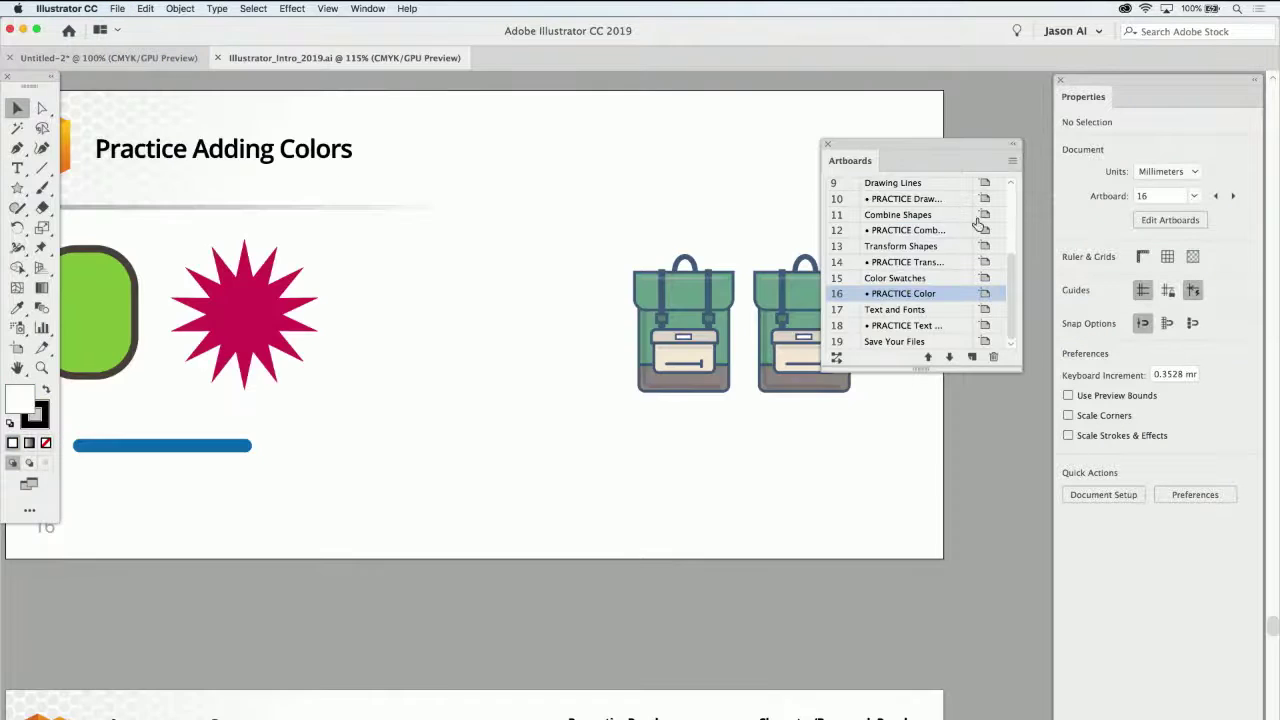
{"action": "scroll", "coordinate": [1008, 268], "scroll_direction": "up", "scroll_amount": 5}
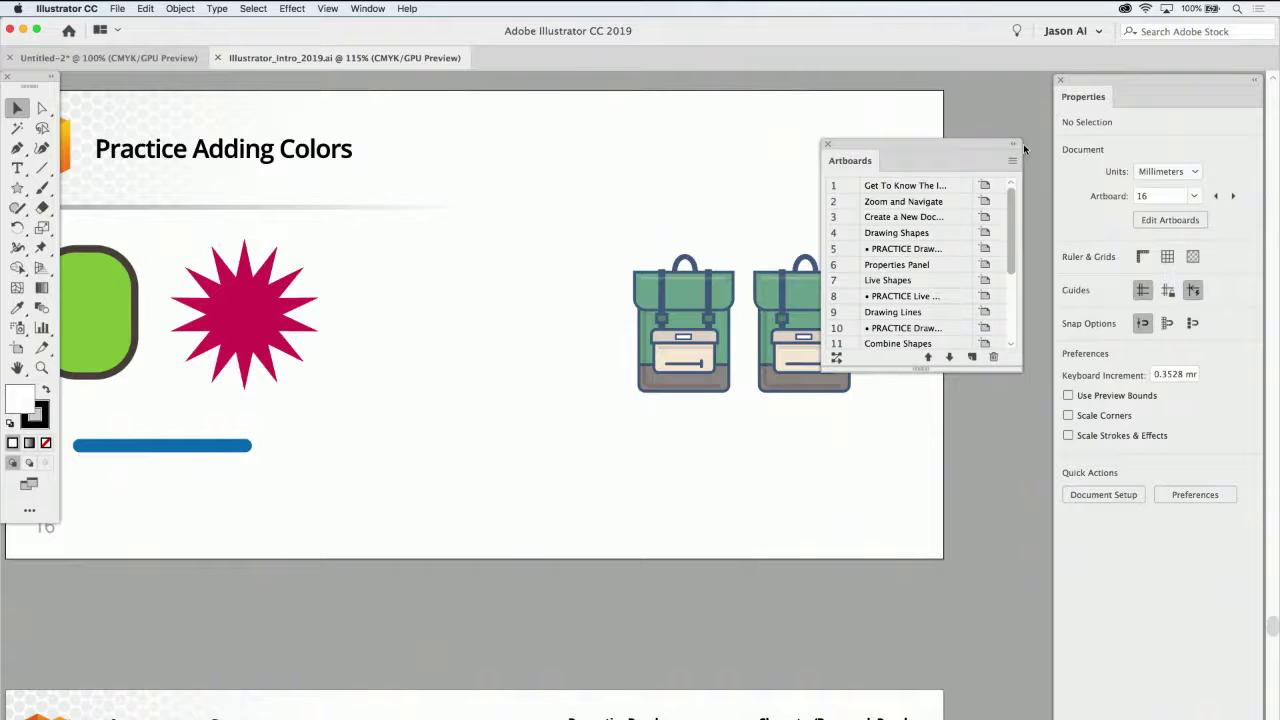
{"action": "double_click", "coordinate": [950, 186]}
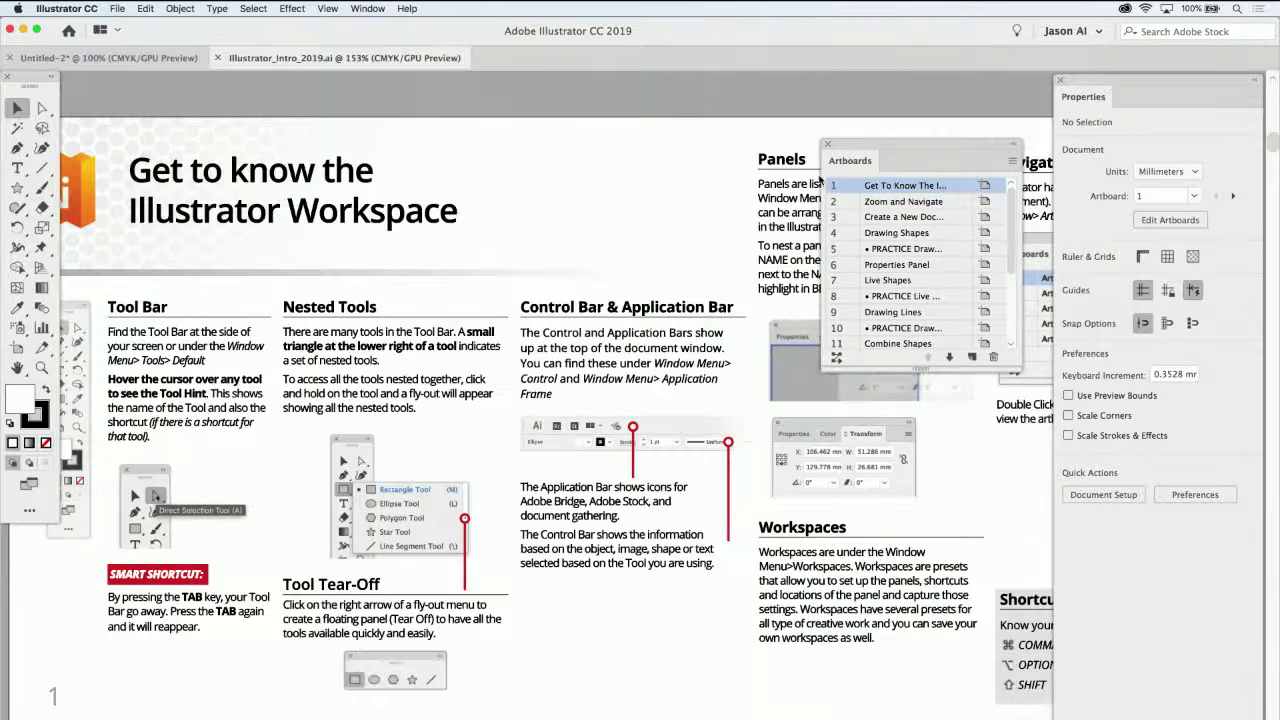
Widen the artboard list to show the long artboard names and place it clear of the first page
{"action": "key", "text": "super+minus"}
{"action": "key", "text": "super+minus"}
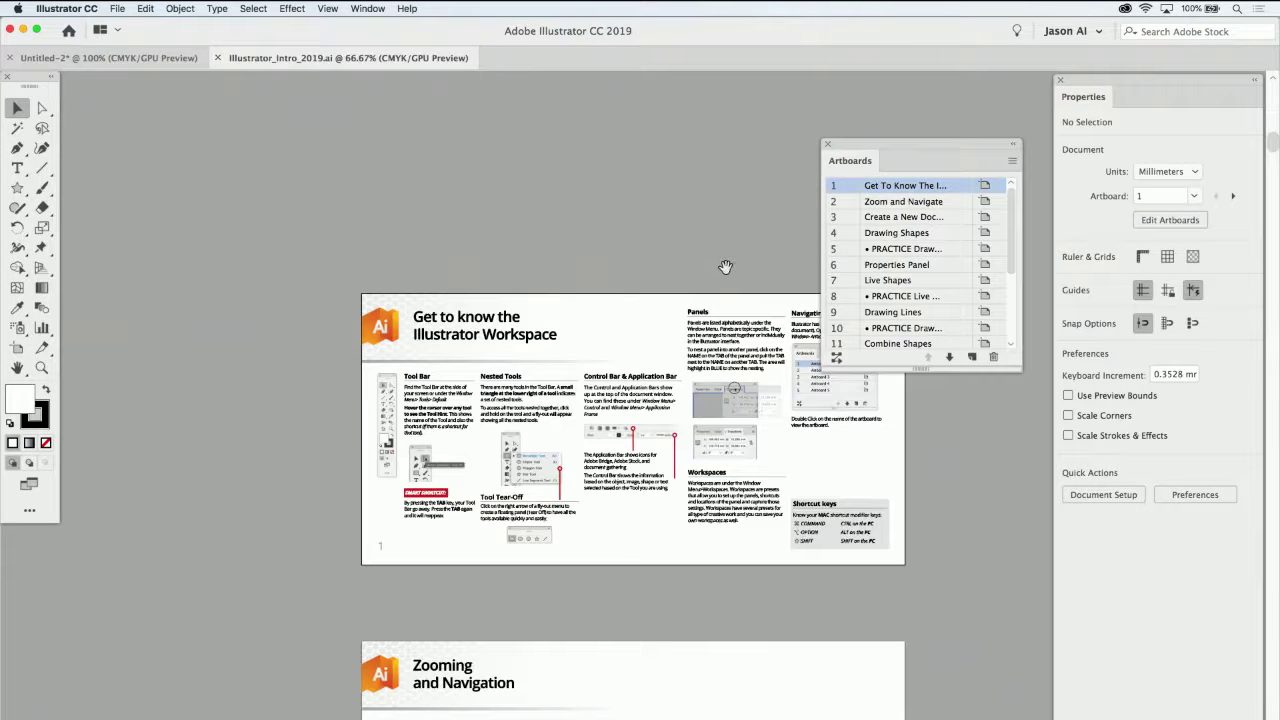
{"action": "scroll", "coordinate": [726, 267], "scroll_direction": "down", "scroll_amount": 3}
{"action": "scroll", "coordinate": [726, 267], "scroll_direction": "right", "scroll_amount": 2}
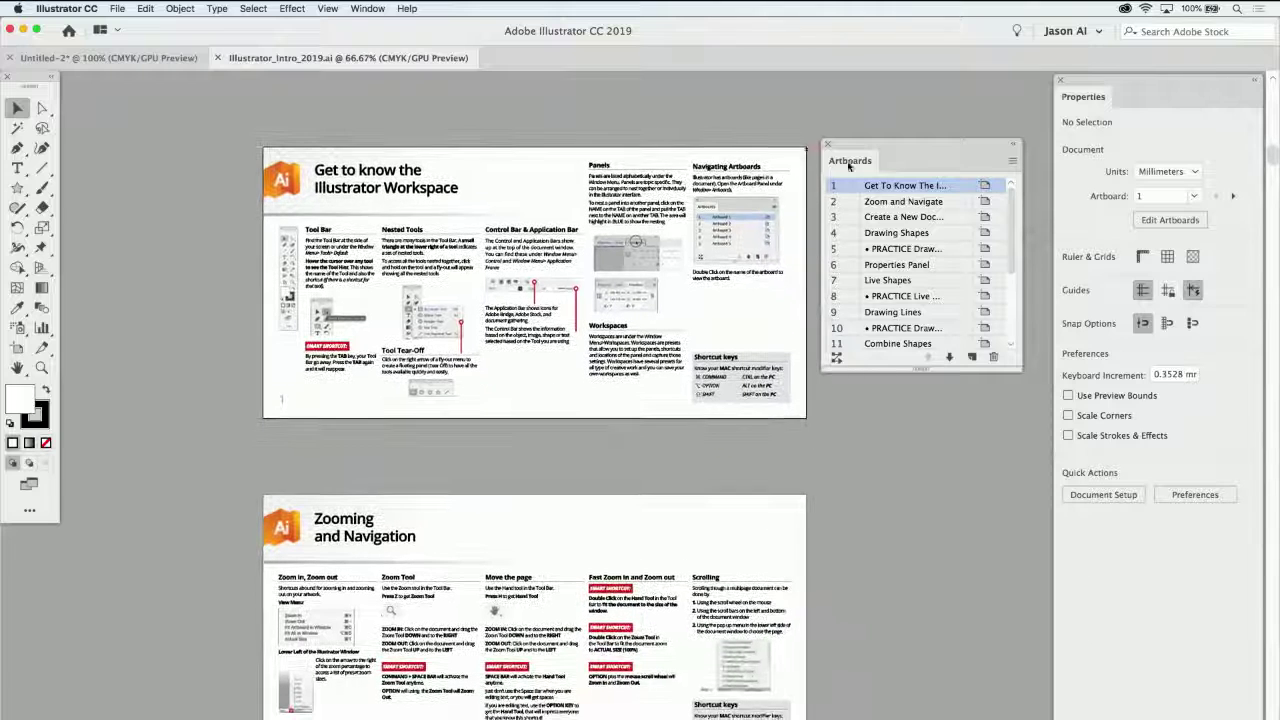
{"action": "left_click_drag", "start_coordinate": [923, 140], "coordinate": [913, 96]}
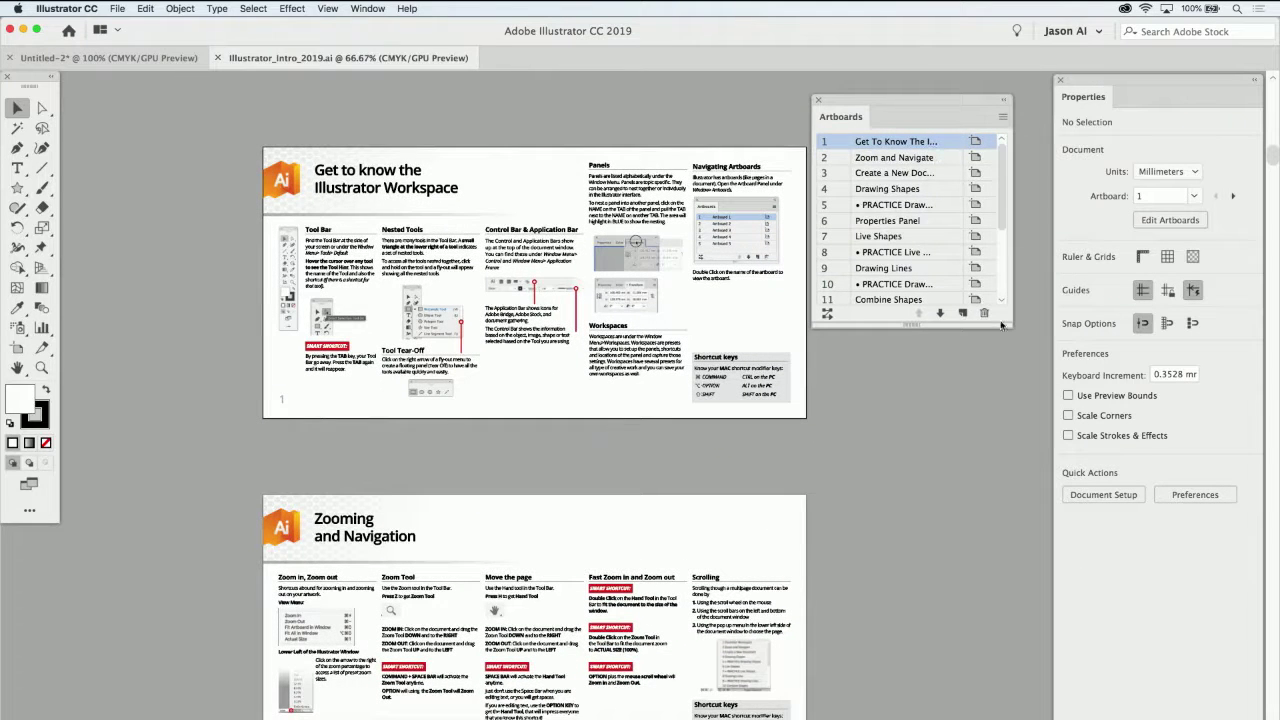
{"action": "left_click_drag", "start_coordinate": [1001, 325], "coordinate": [1069, 326]}
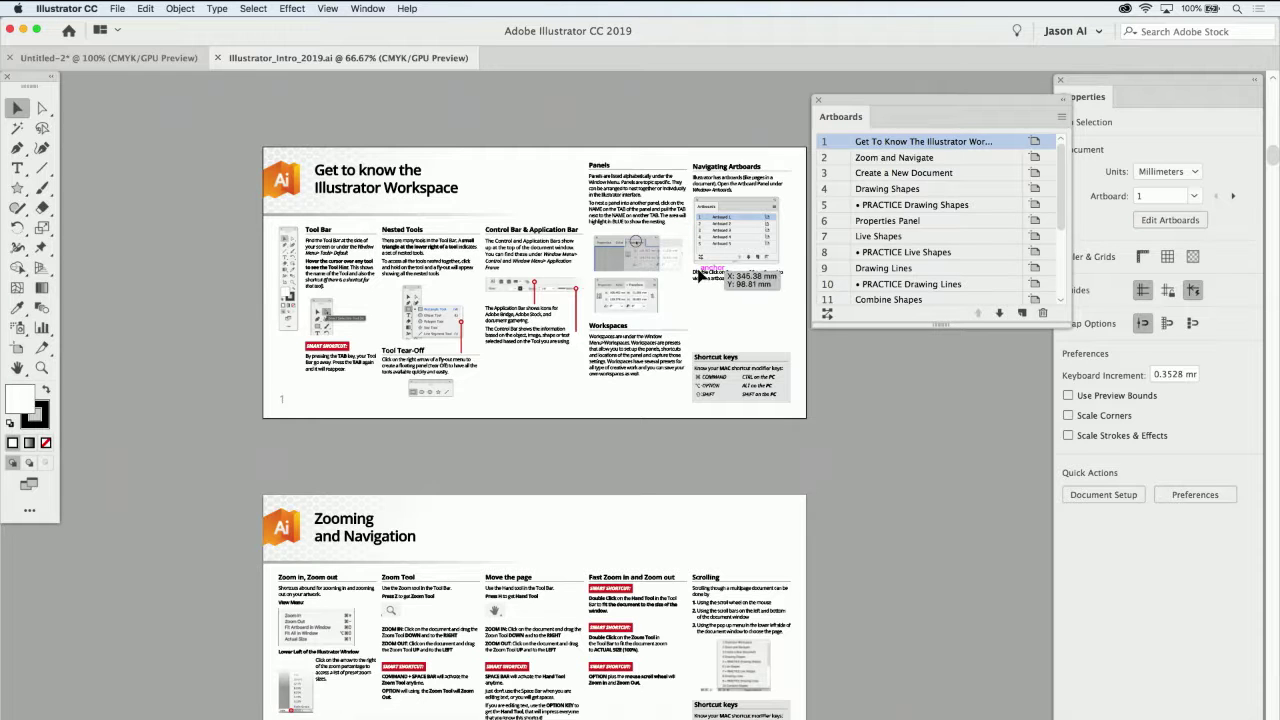
{"action": "scroll", "coordinate": [699, 276], "scroll_direction": "up", "scroll_amount": 4}
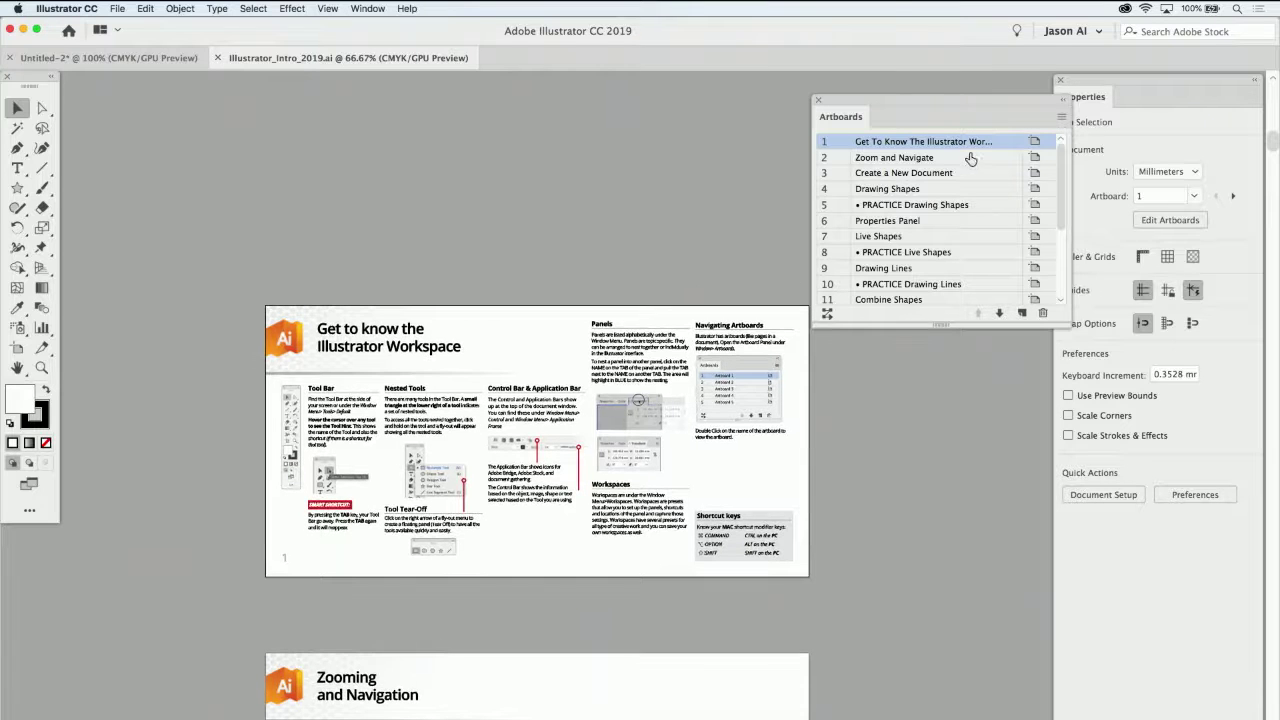
View the Zoom and Navigate, Create a New Document and Drawing Shapes artboards, and return to the first artboard
{"action": "double_click", "coordinate": [840, 158]}
{"action": "double_click", "coordinate": [838, 173]}
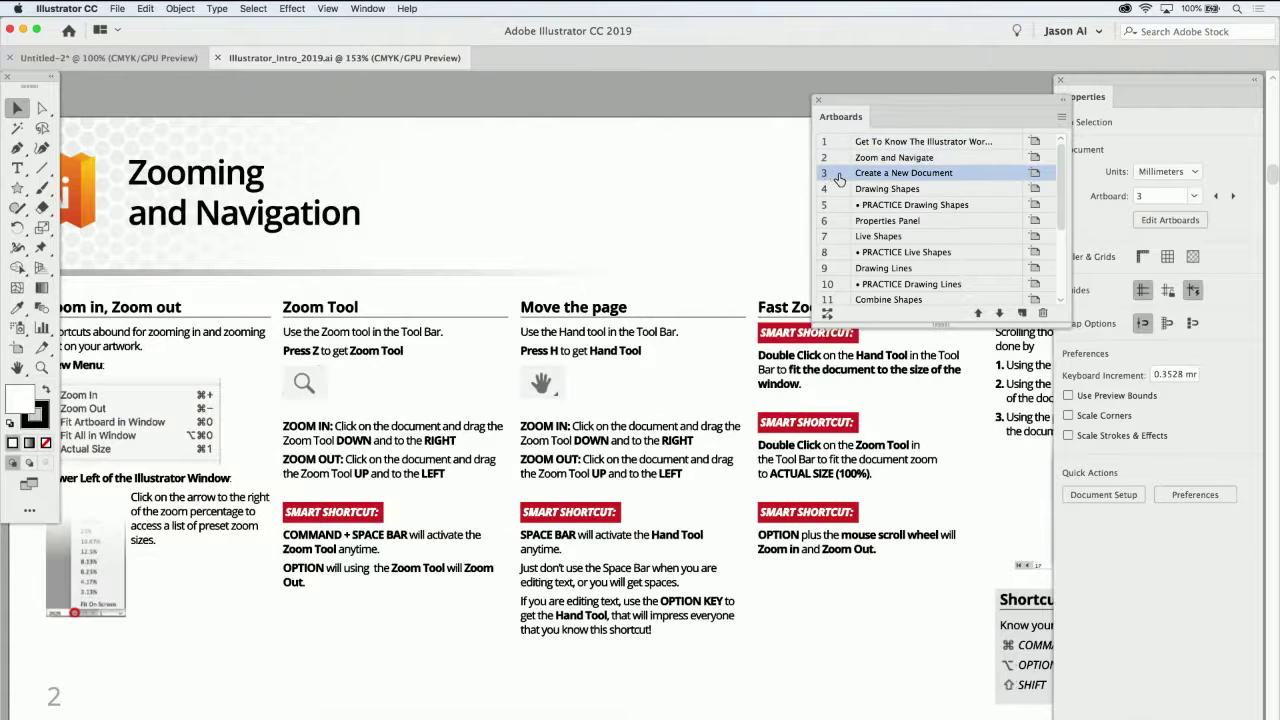
{"action": "double_click", "coordinate": [838, 190]}
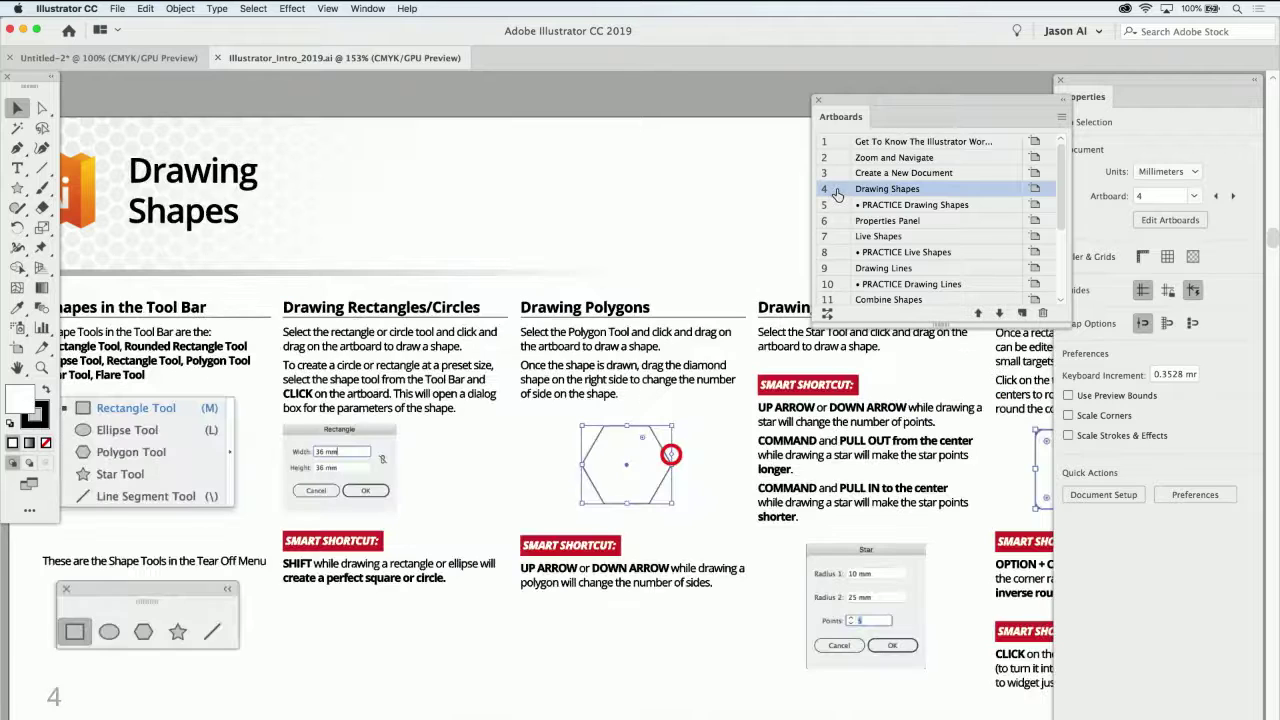
{"action": "double_click", "coordinate": [842, 145]}
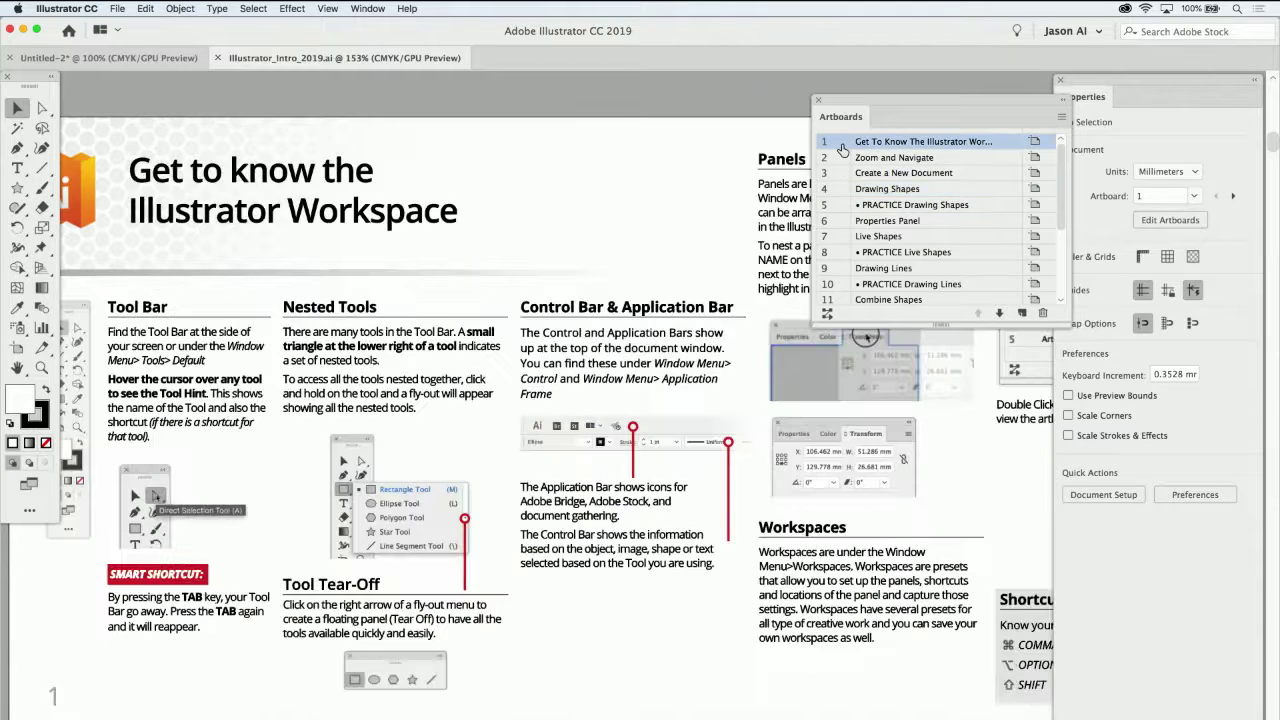
{"action": "double_click", "coordinate": [842, 147]}
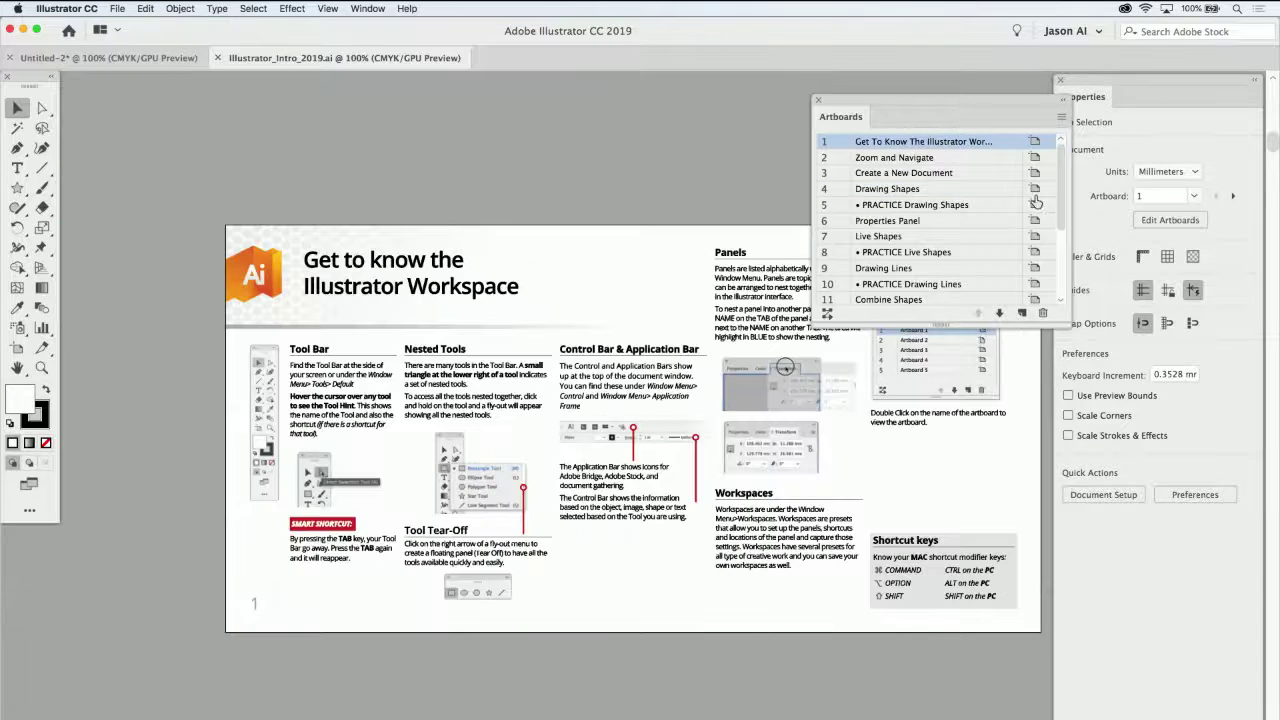
Go through the last artboards of the file, from Color Swatches (15) to Save Your Files (19)
{"action": "left_click_drag", "start_coordinate": [1065, 197], "coordinate": [1065, 261]}
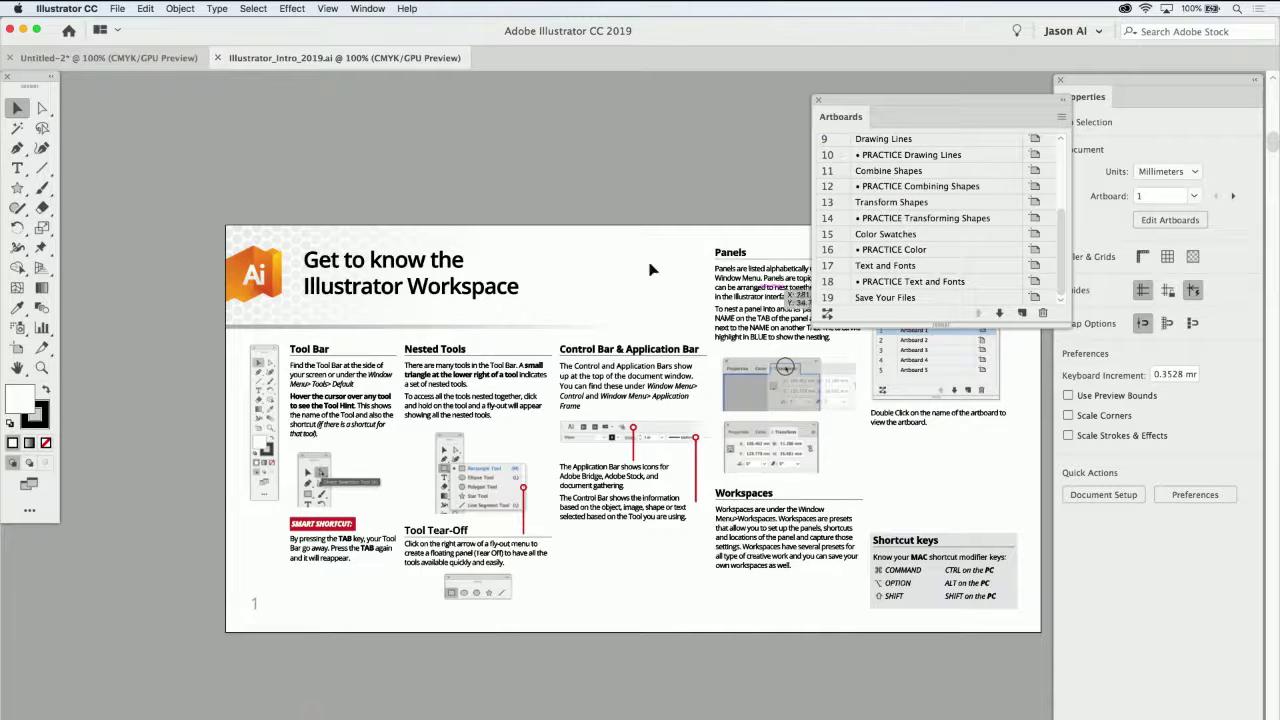
{"action": "scroll", "coordinate": [640, 365], "scroll_direction": "left", "scroll_amount": 2}
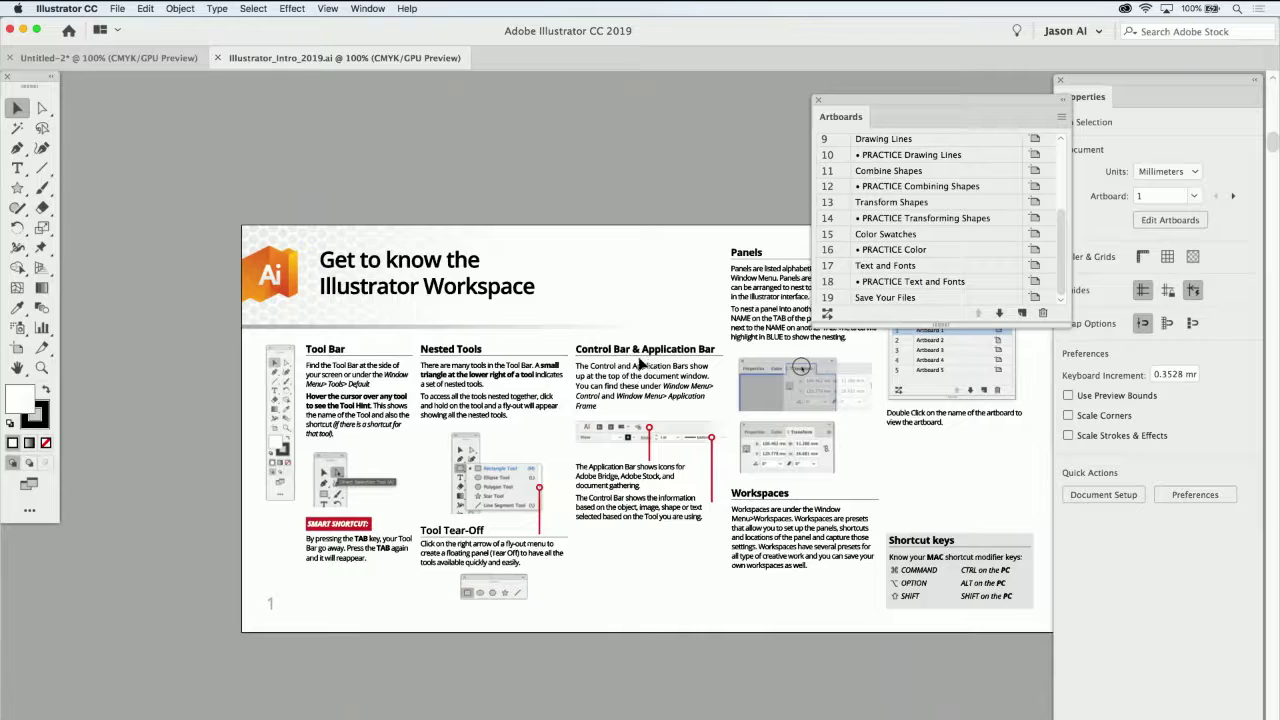
{"action": "double_click", "coordinate": [832, 234]}
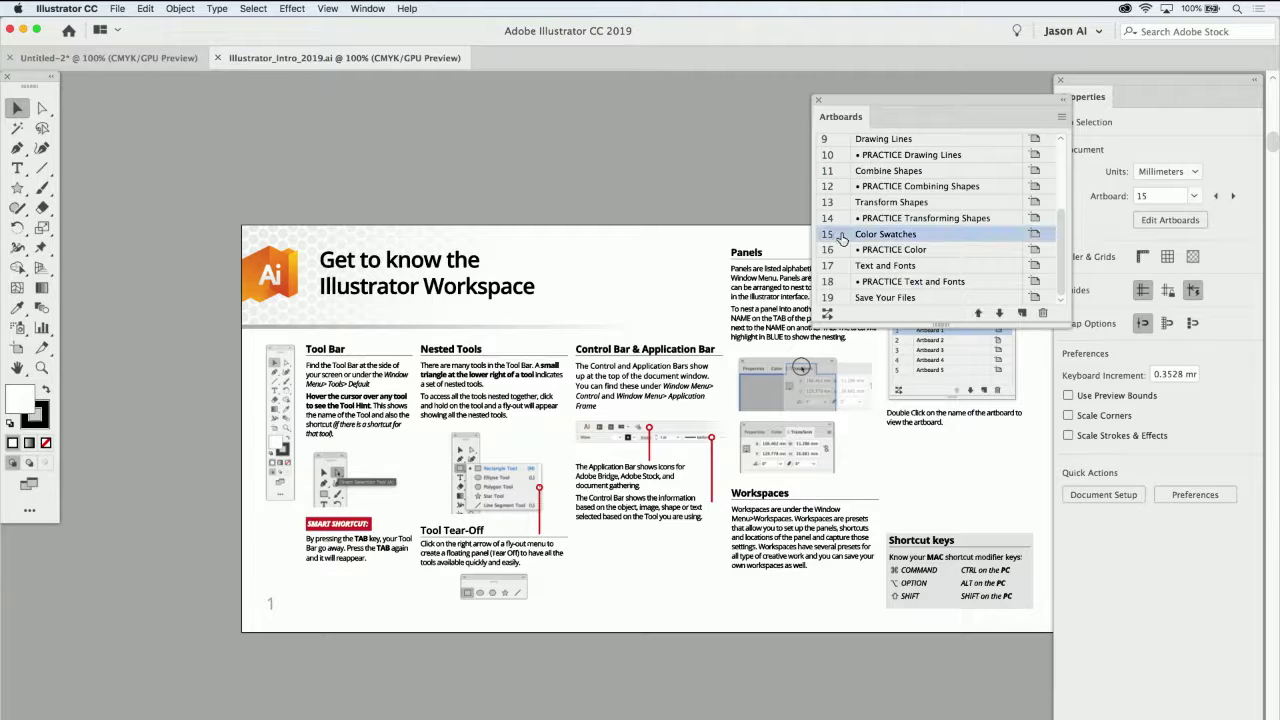
{"action": "double_click", "coordinate": [836, 252]}
{"action": "double_click", "coordinate": [838, 267]}
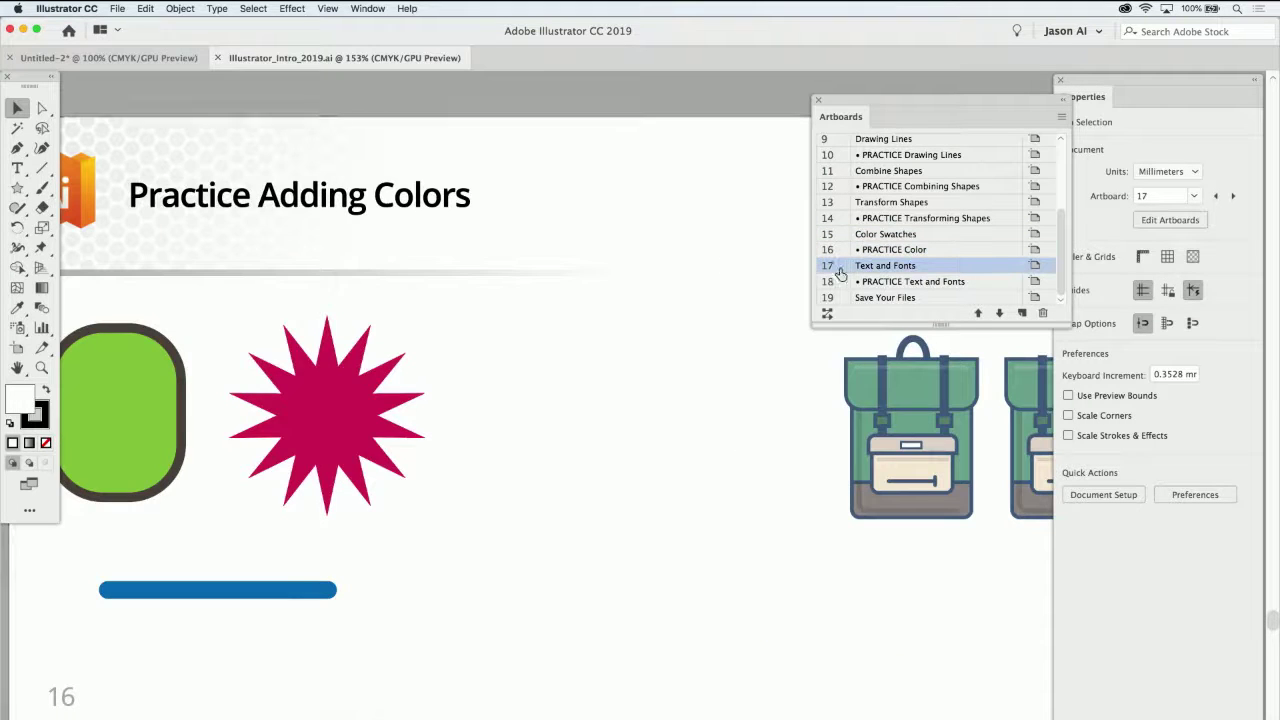
{"action": "double_click", "coordinate": [839, 283]}
{"action": "double_click", "coordinate": [842, 300]}
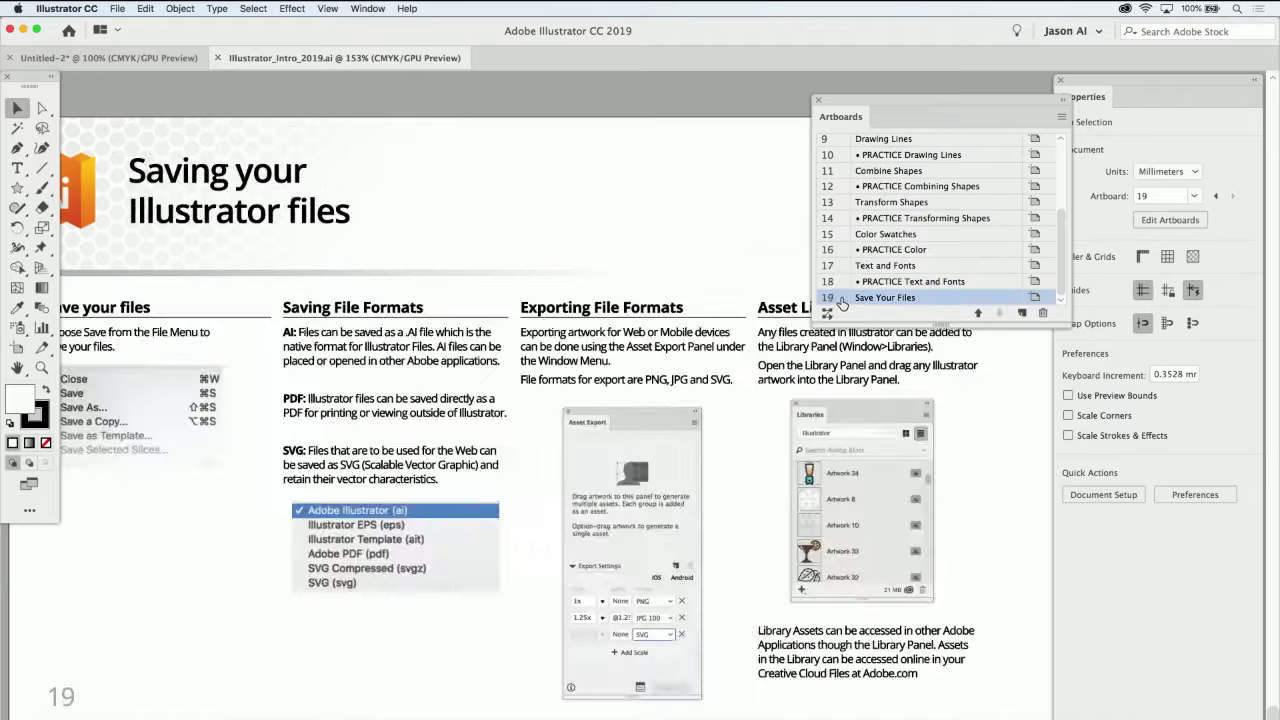
Return to the first artboard at actual size, and view the Zoom and Navigate artboard with its neighbouring pages
{"action": "scroll", "coordinate": [838, 172], "scroll_direction": "up", "scroll_amount": 5}
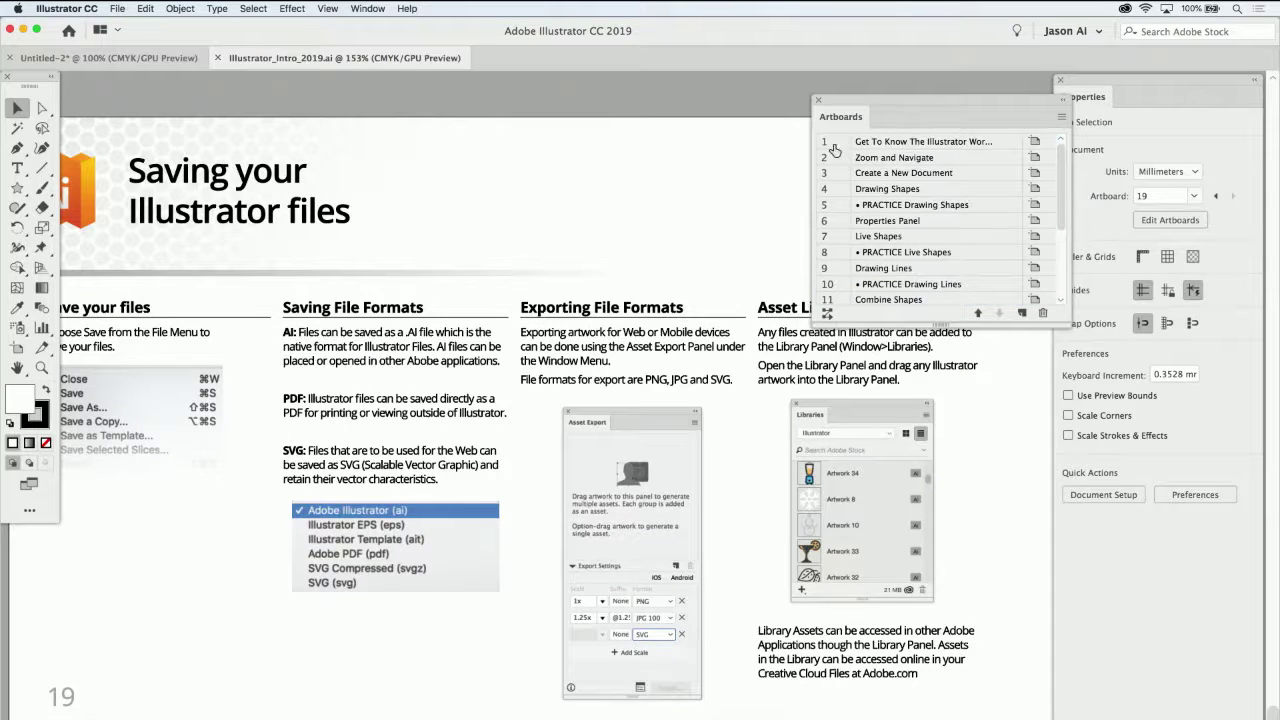
{"action": "double_click", "coordinate": [833, 145]}
{"action": "key", "text": "super+1"}
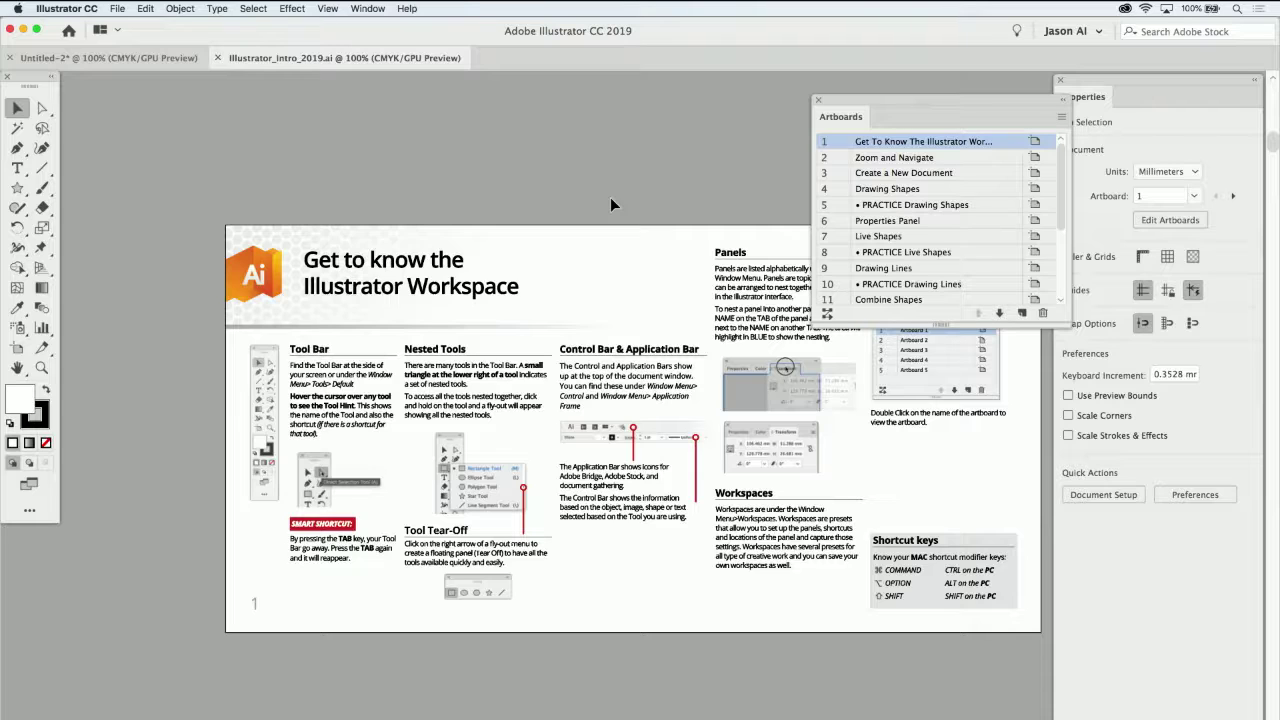
{"action": "double_click", "coordinate": [840, 158]}
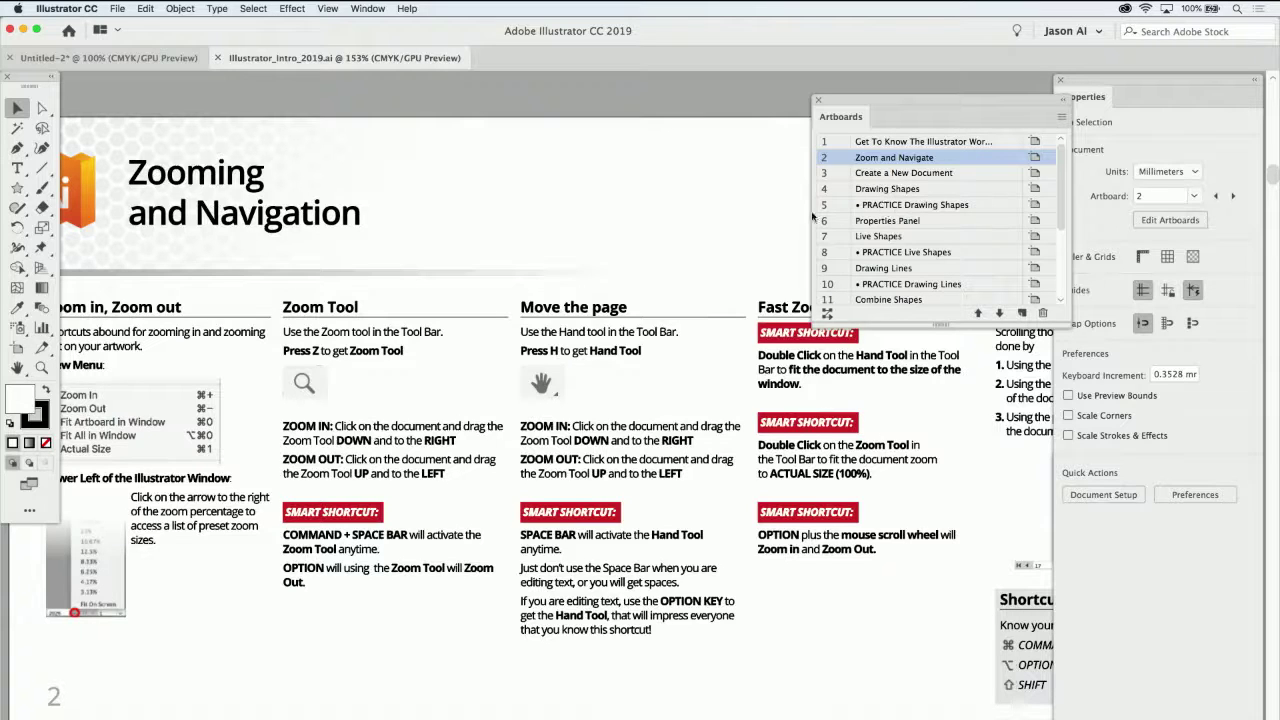
{"action": "scroll", "coordinate": [752, 252], "scroll_direction": "down", "scroll_amount": 3}
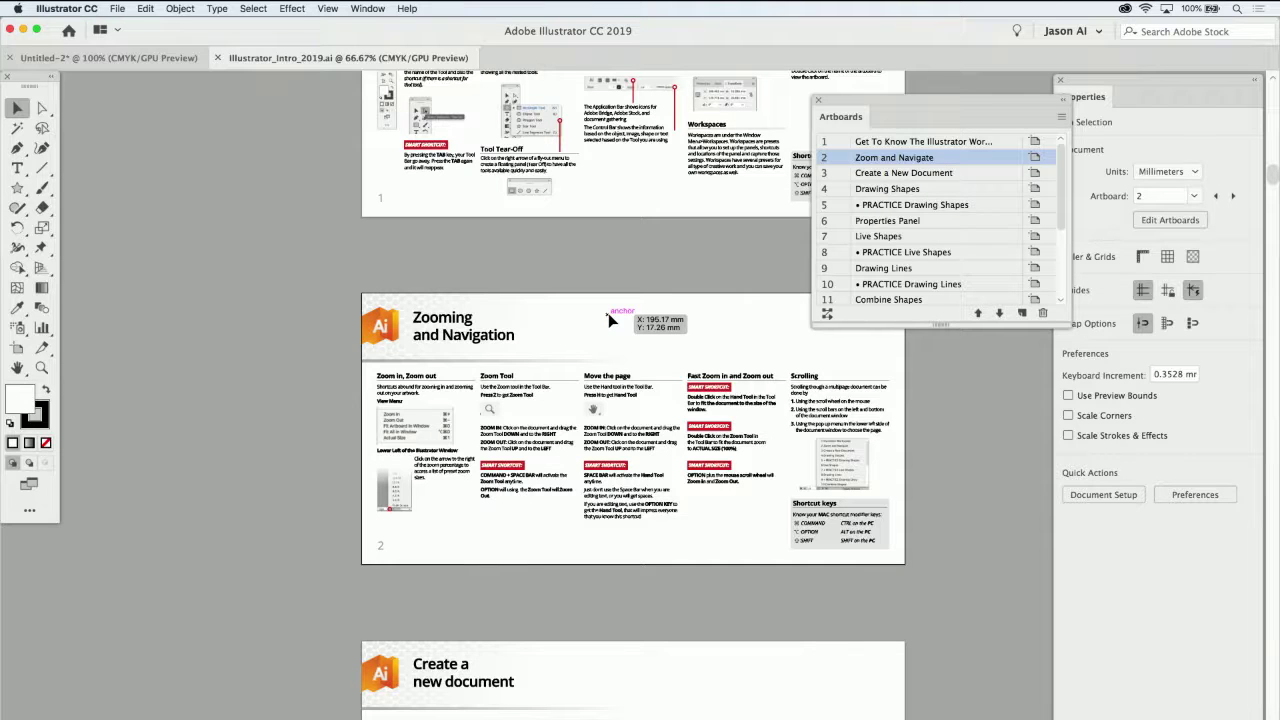
Switch back to the Untitled-2 document and open the New Document setup, placing its dialog higher on the screen
{"action": "left_click", "coordinate": [172, 60]}
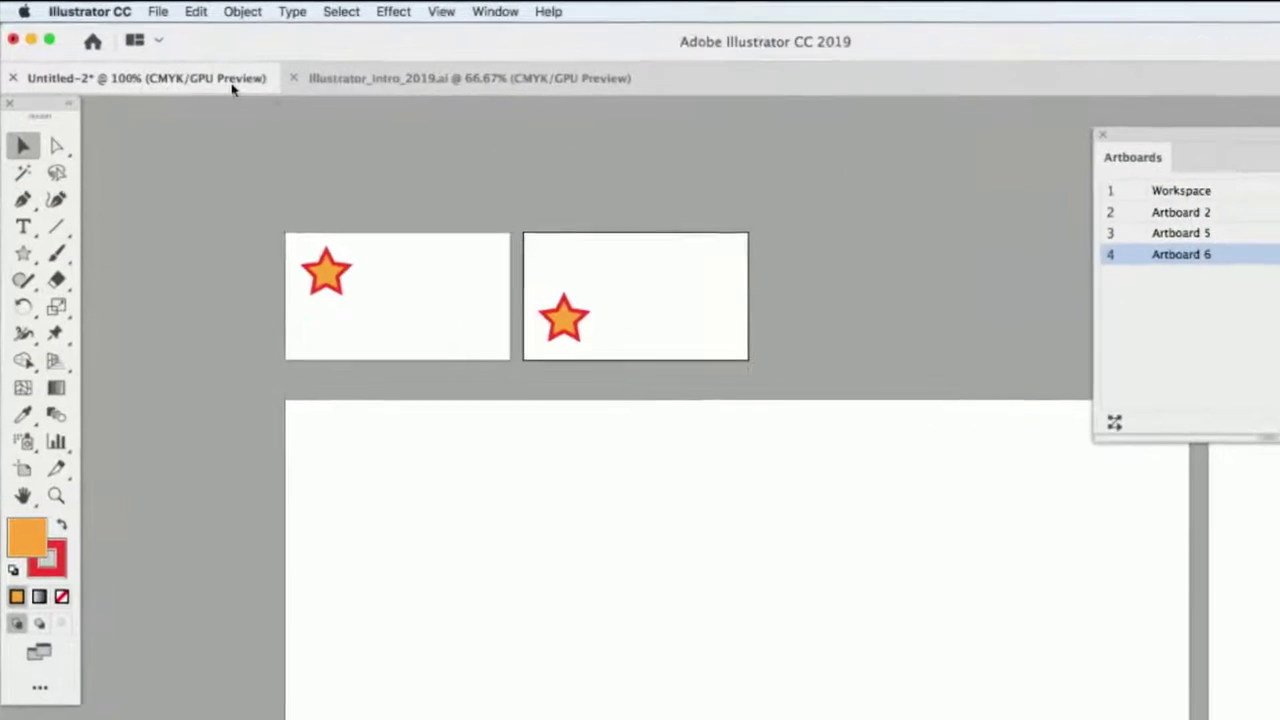
{"action": "left_click", "coordinate": [166, 11]}
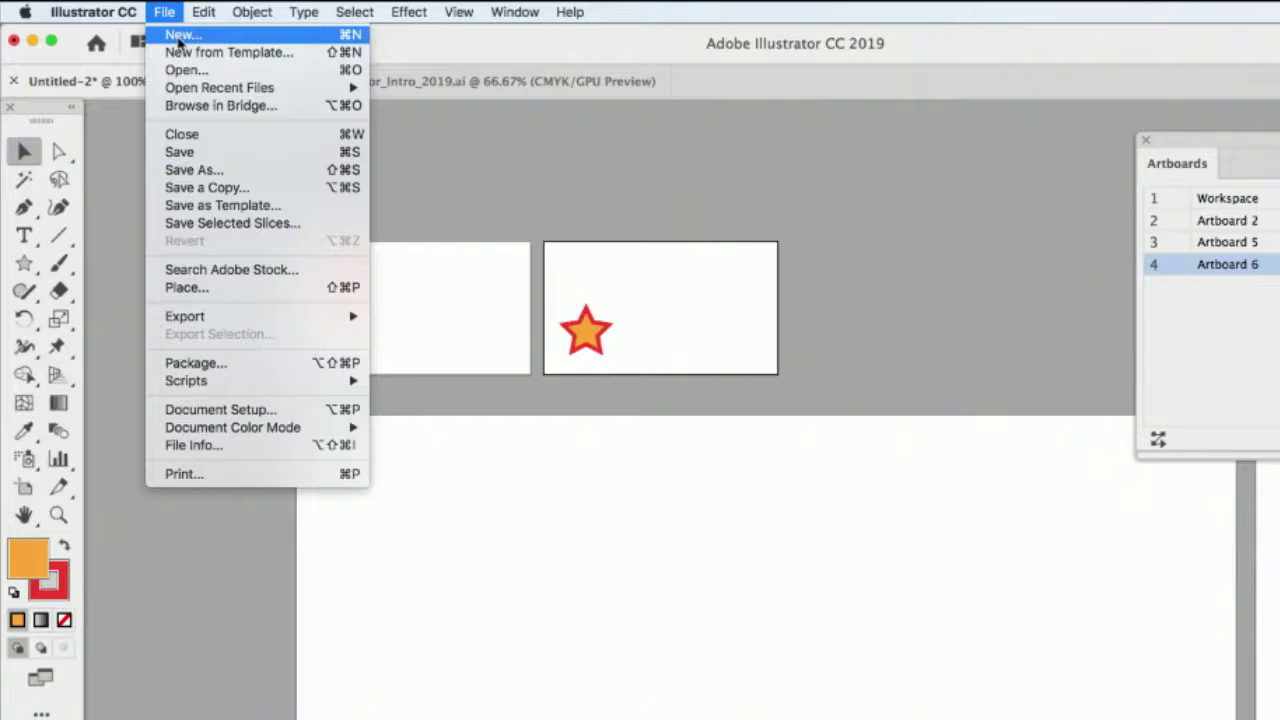
{"action": "left_click", "coordinate": [175, 34]}
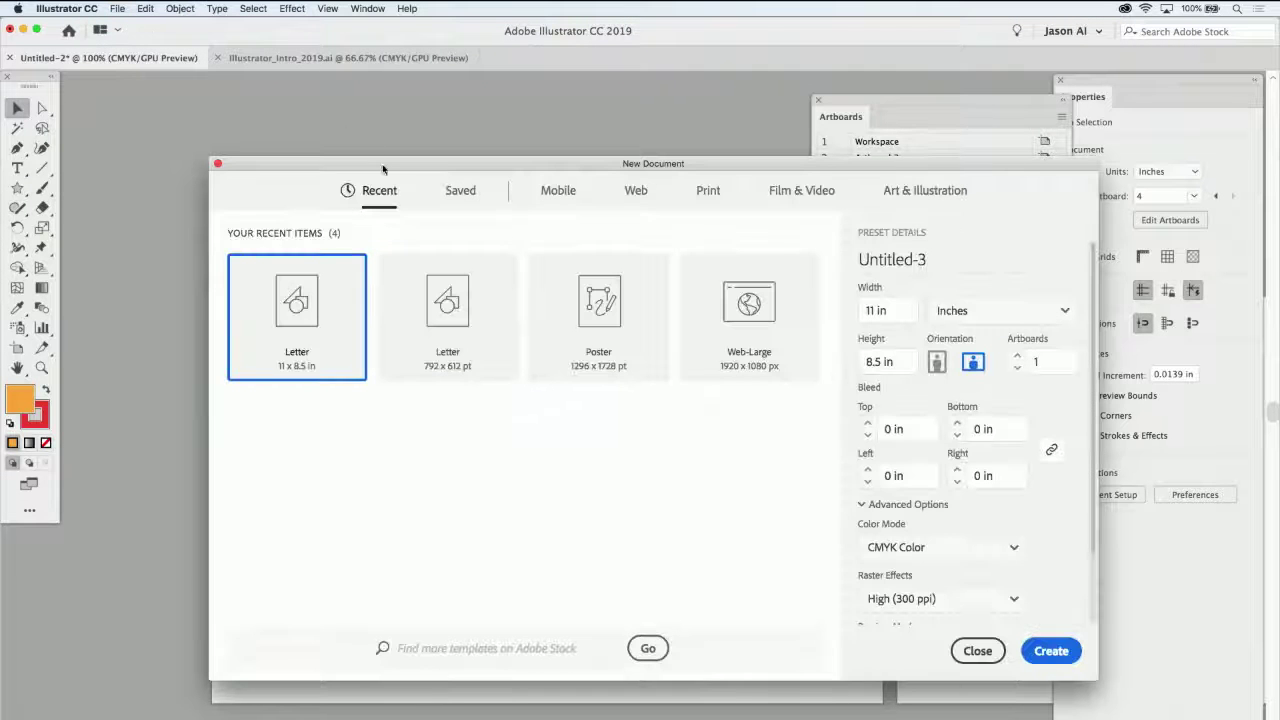
{"action": "left_click_drag", "start_coordinate": [383, 163], "coordinate": [327, 95]}
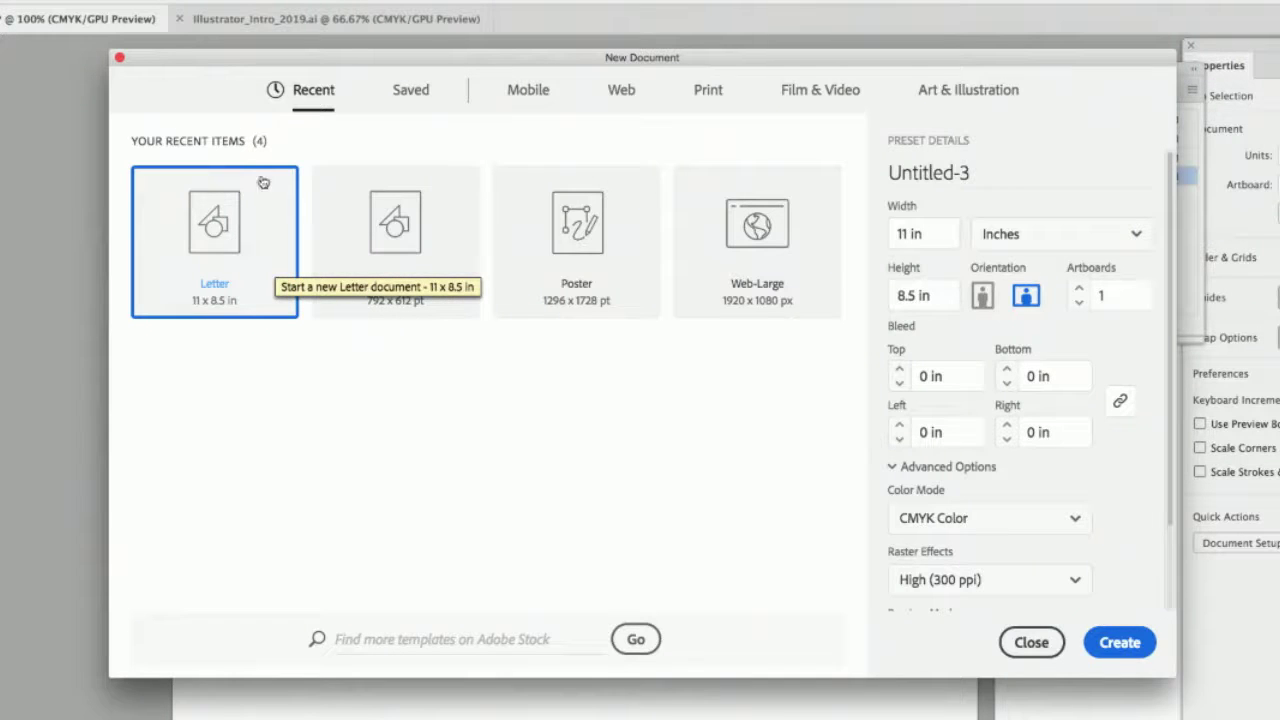
{"action": "left_click_drag", "start_coordinate": [280, 62], "coordinate": [280, 67]}
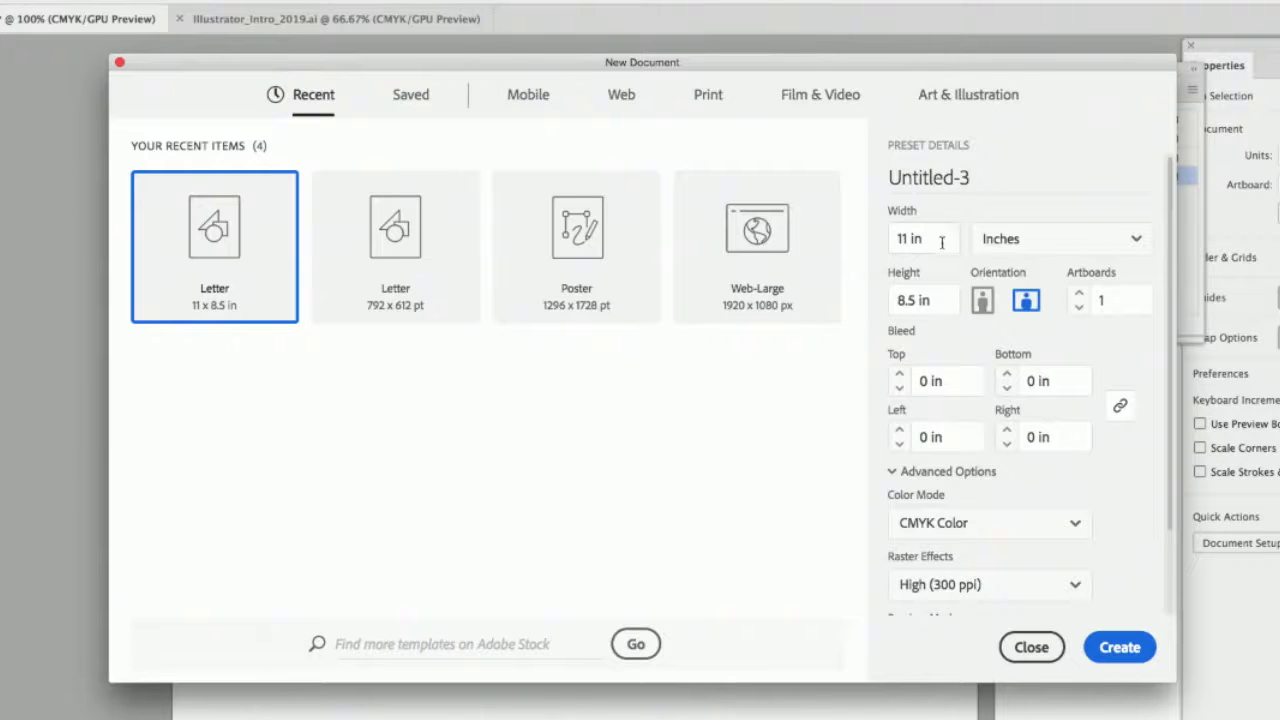
Set the new document's size to 10 in wide by 10 in high with 4 artboards
{"action": "left_click_drag", "start_coordinate": [942, 240], "coordinate": [894, 238]}
{"action": "type", "text": "8.5"}
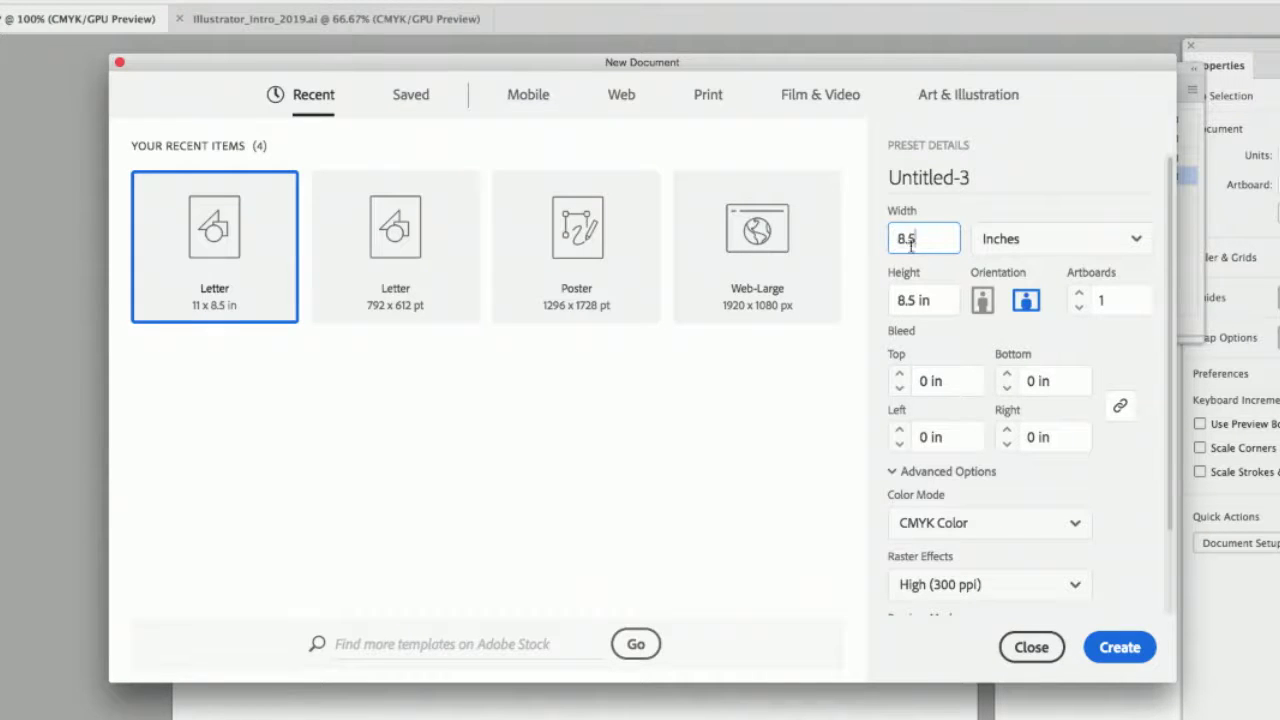
{"action": "key", "text": "super+a"}
{"action": "type", "text": "10"}
{"action": "left_click_drag", "start_coordinate": [936, 293], "coordinate": [888, 300]}
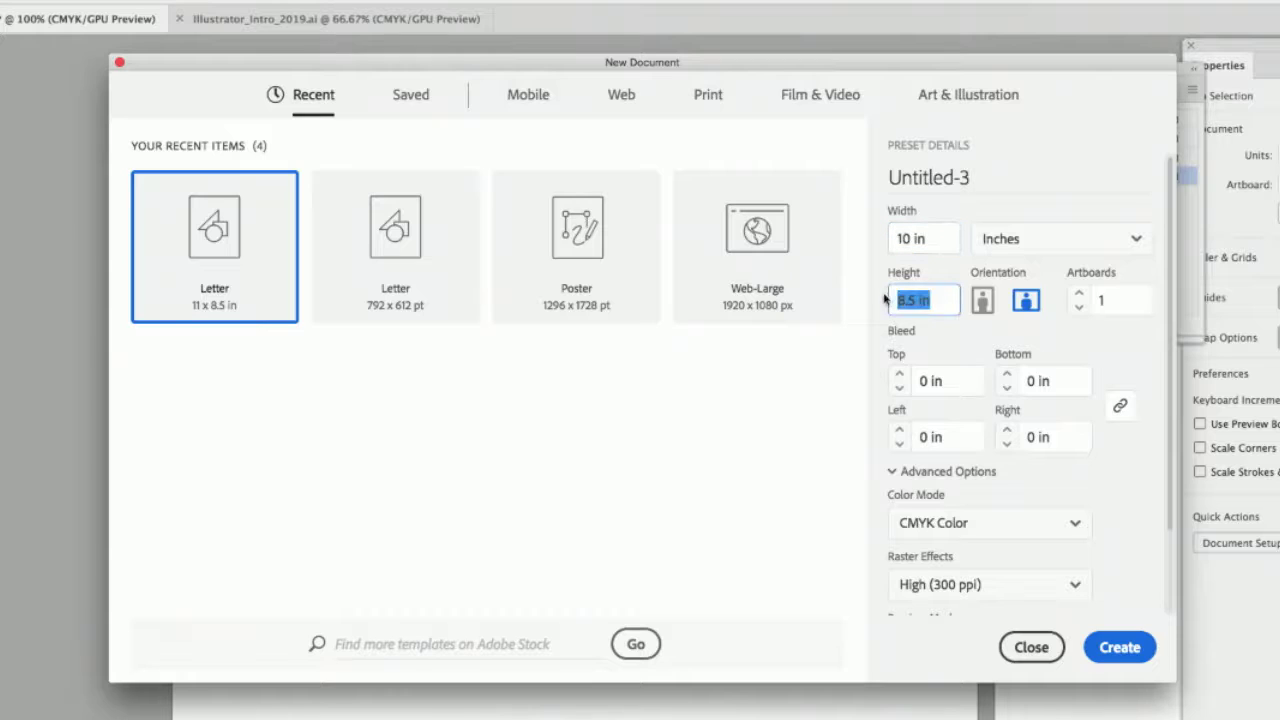
{"action": "type", "text": "10"}
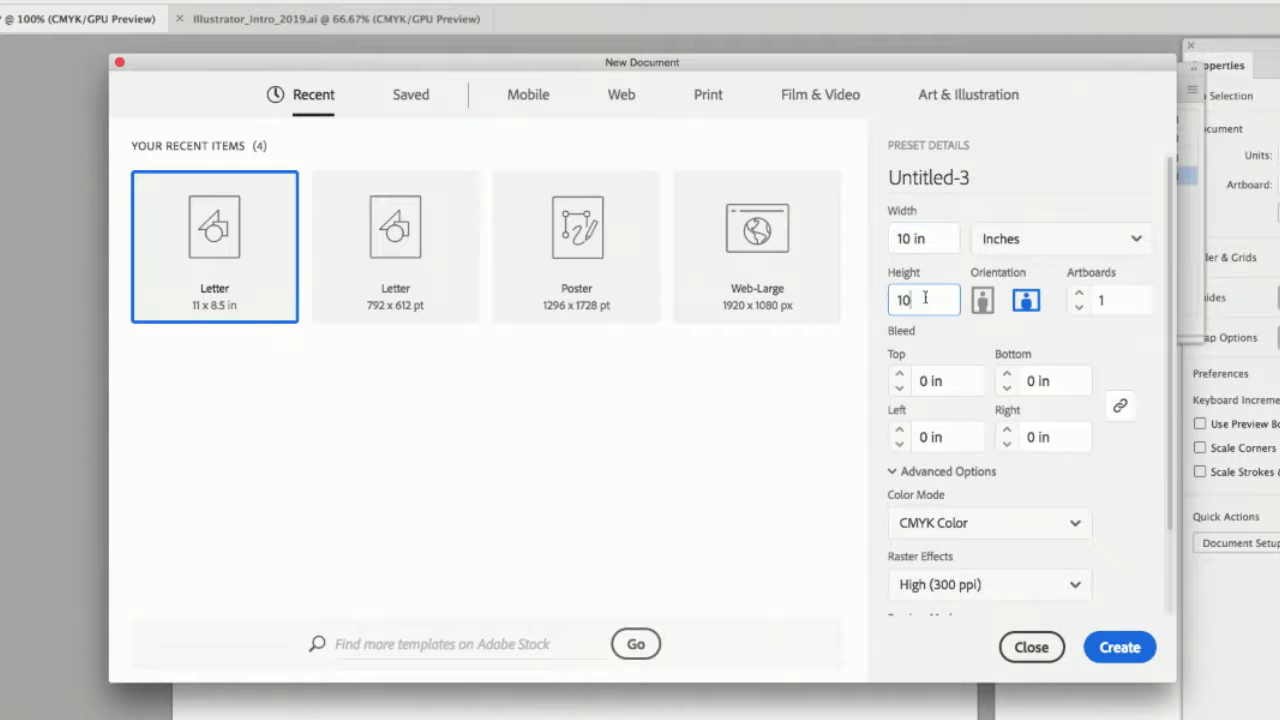
{"action": "left_click", "coordinate": [1079, 293]}
{"action": "left_click", "coordinate": [1079, 293]}
{"action": "left_click", "coordinate": [1079, 293]}
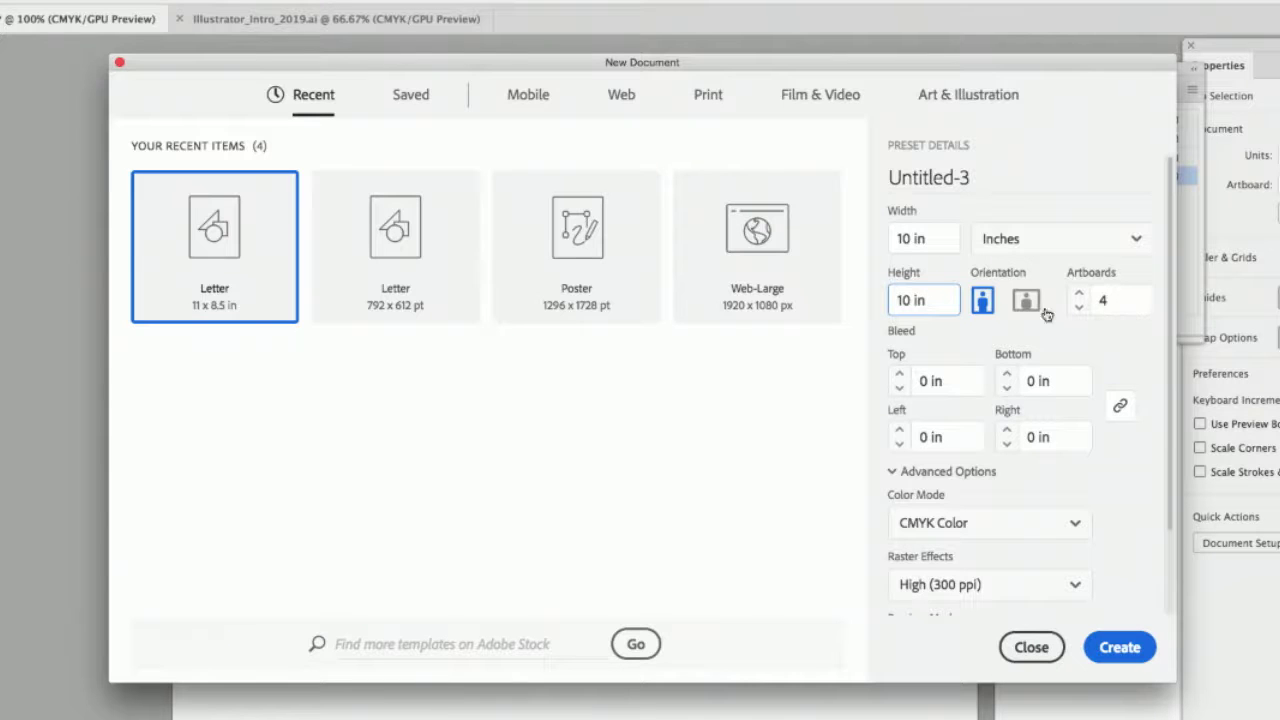
Name the new document Sqaure and create it
{"action": "left_click_drag", "start_coordinate": [970, 177], "coordinate": [886, 177]}
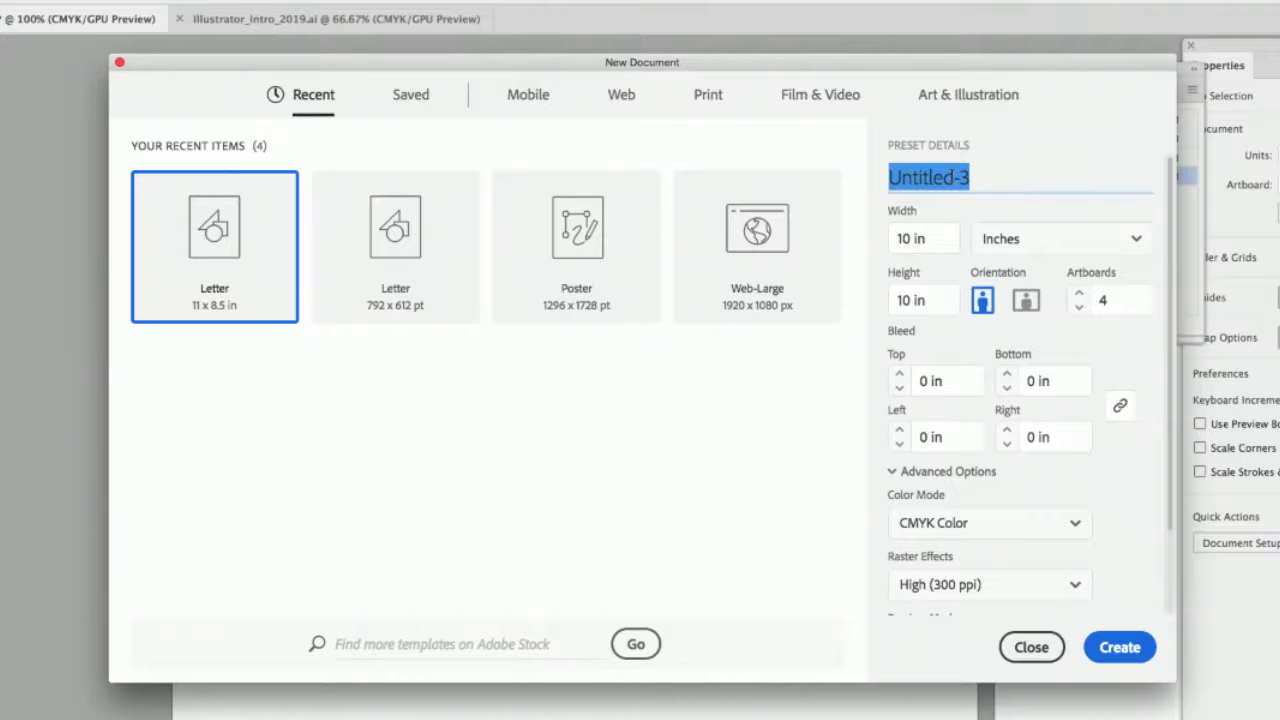
{"action": "type", "text": "Sqaure"}
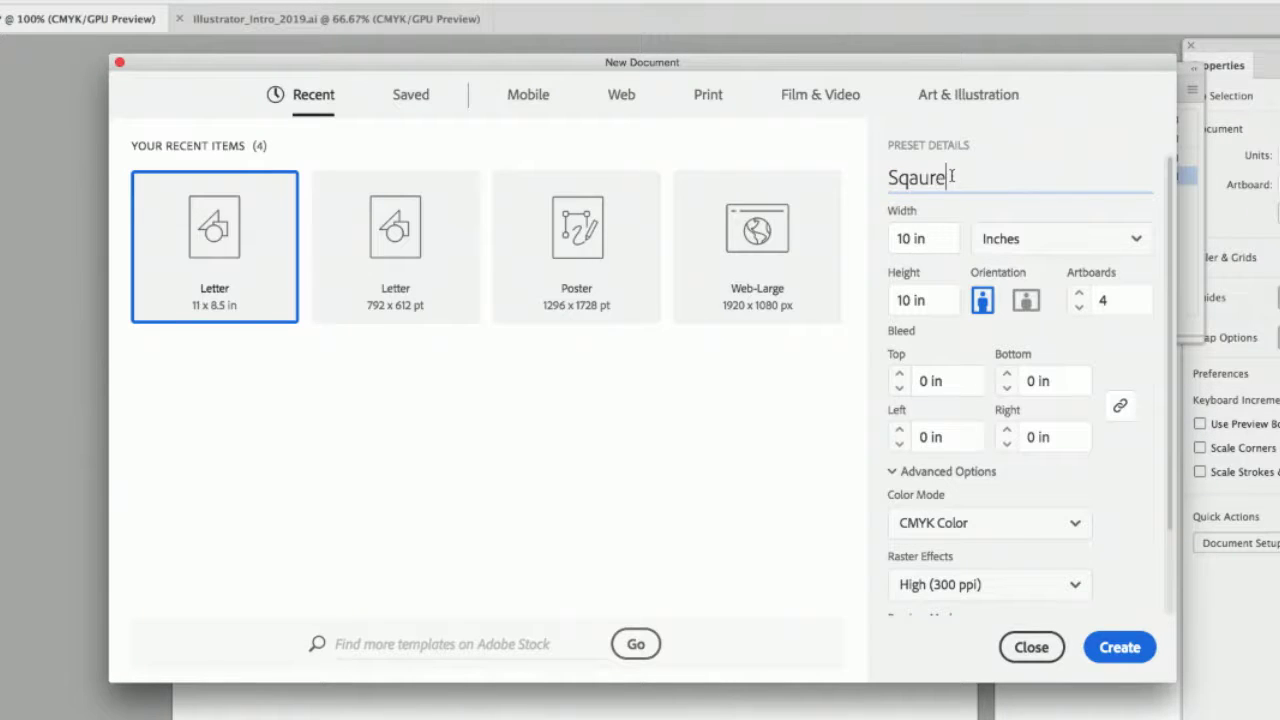
{"action": "left_click_drag", "start_coordinate": [965, 177], "coordinate": [889, 175]}
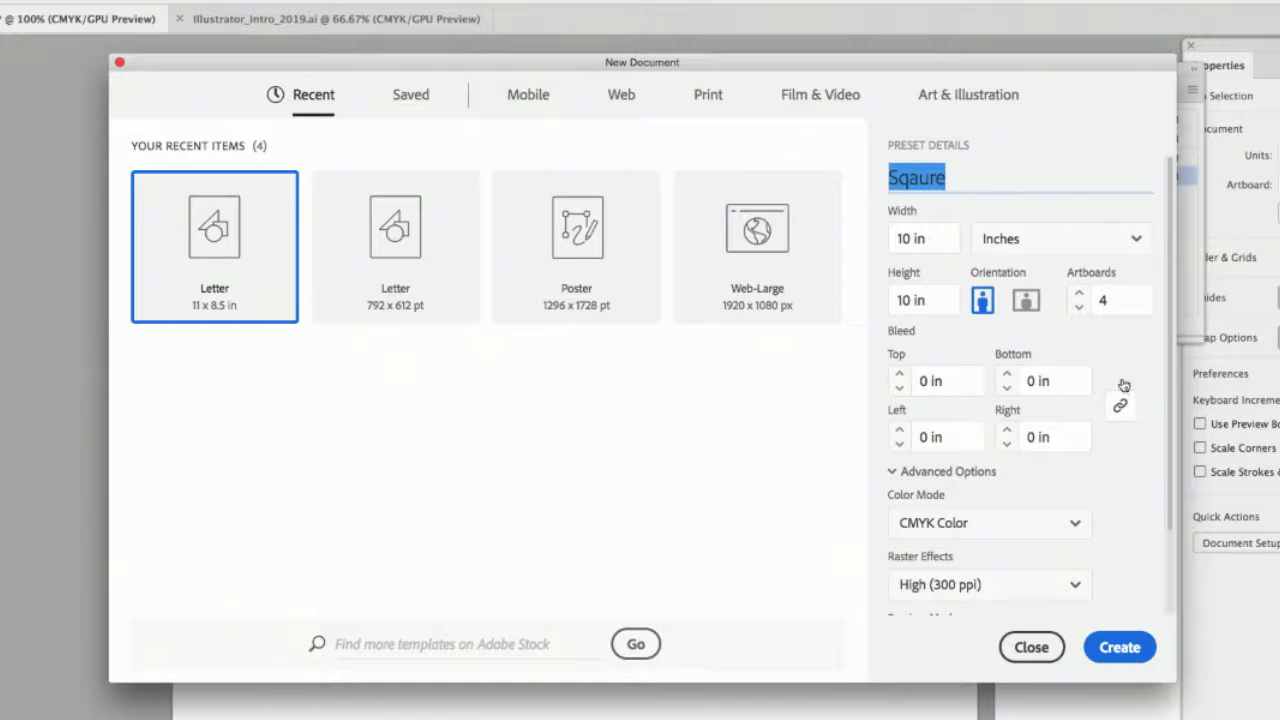
{"action": "left_click", "coordinate": [1094, 300]}
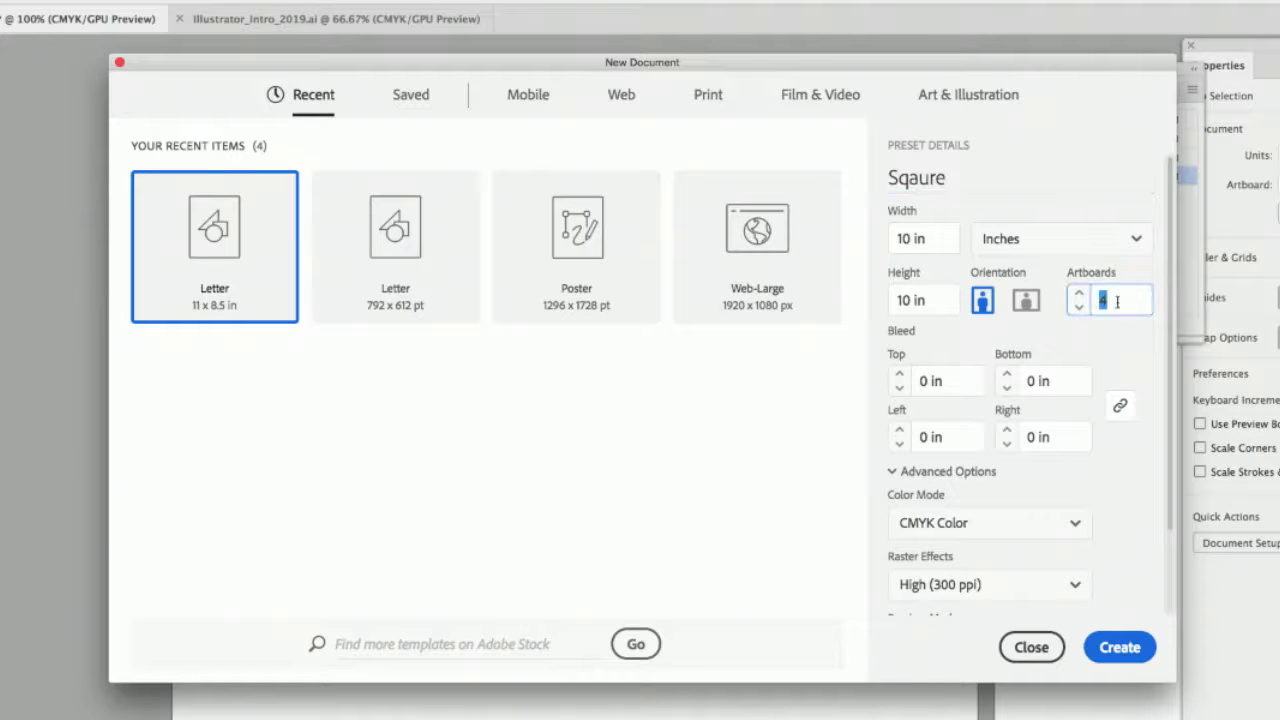
{"action": "left_click", "coordinate": [1120, 647]}
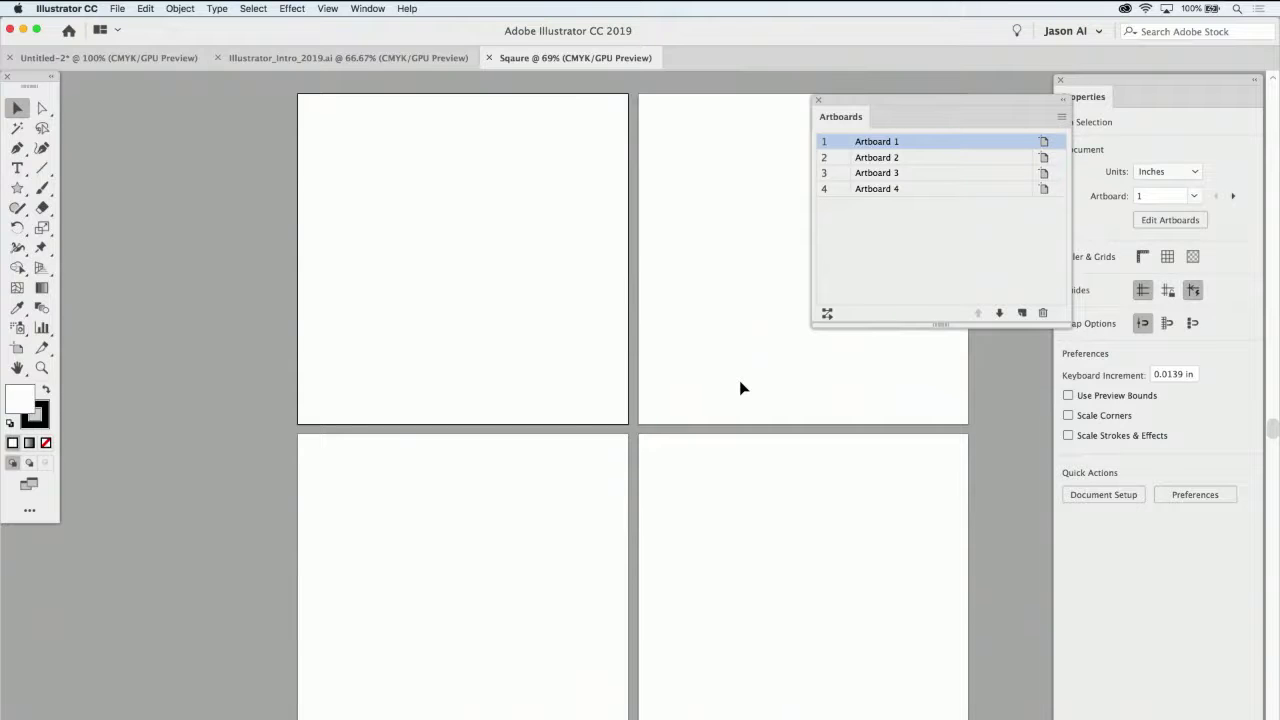
Open the New Document setup again and examine the Recent, Saved, Mobile, Web and Print presets
{"action": "left_click", "coordinate": [117, 8]}
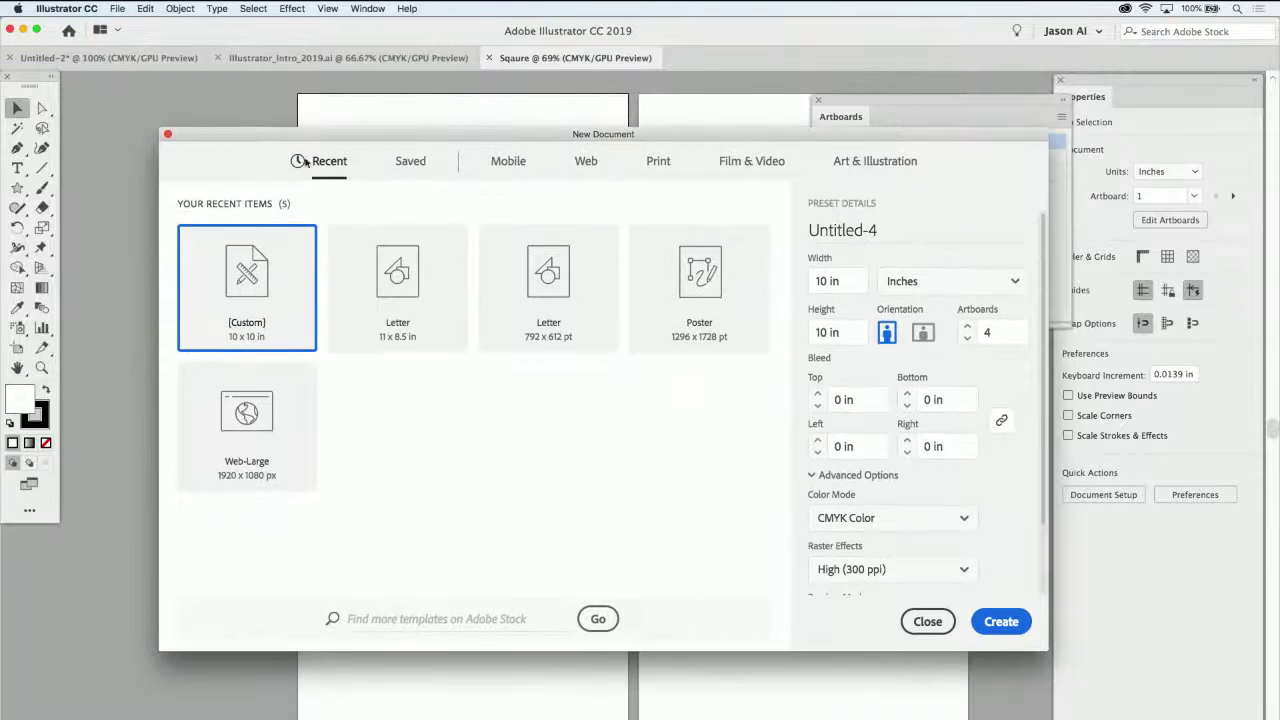
{"action": "left_click_drag", "start_coordinate": [667, 141], "coordinate": [660, 119]}
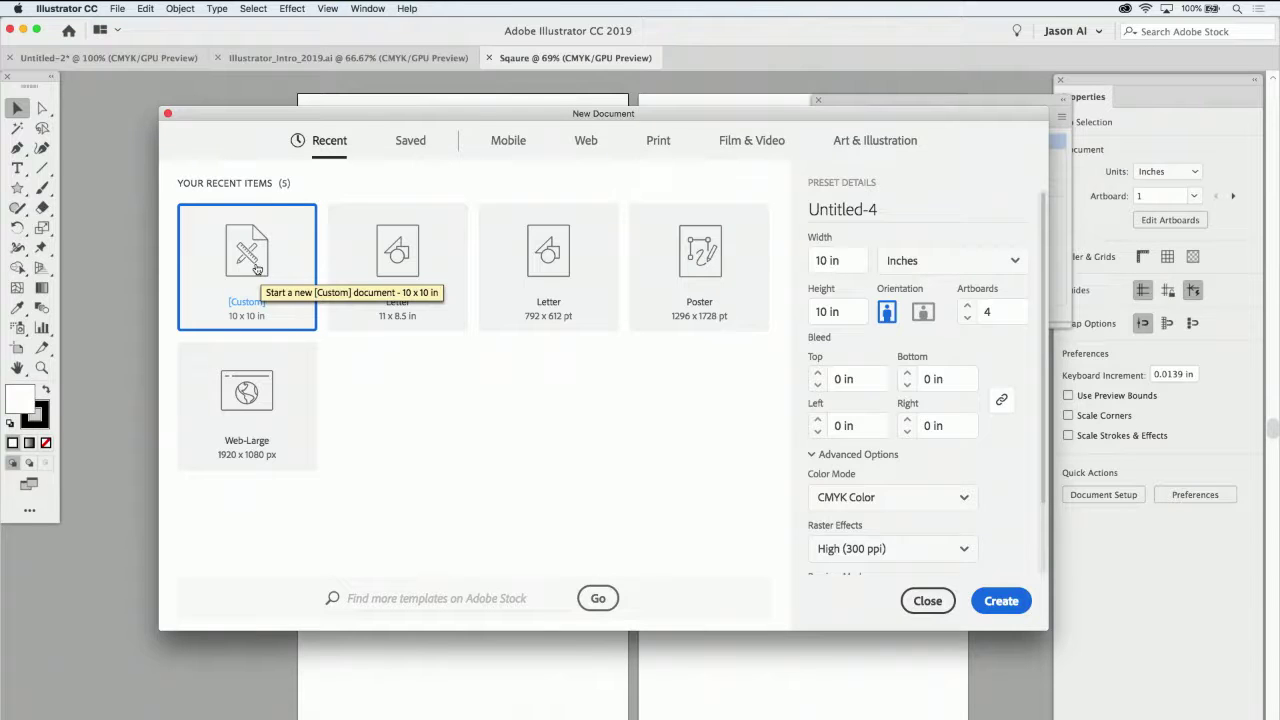
{"action": "left_click", "coordinate": [409, 146]}
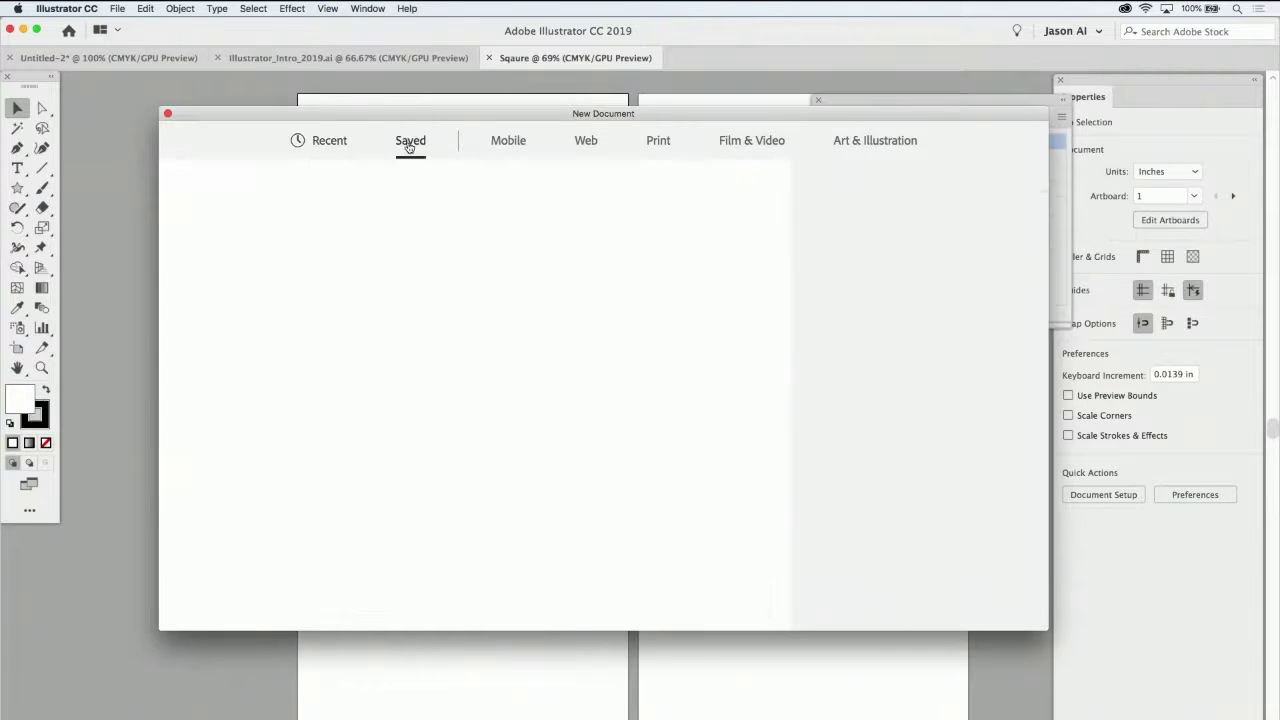
{"action": "left_click", "coordinate": [502, 147]}
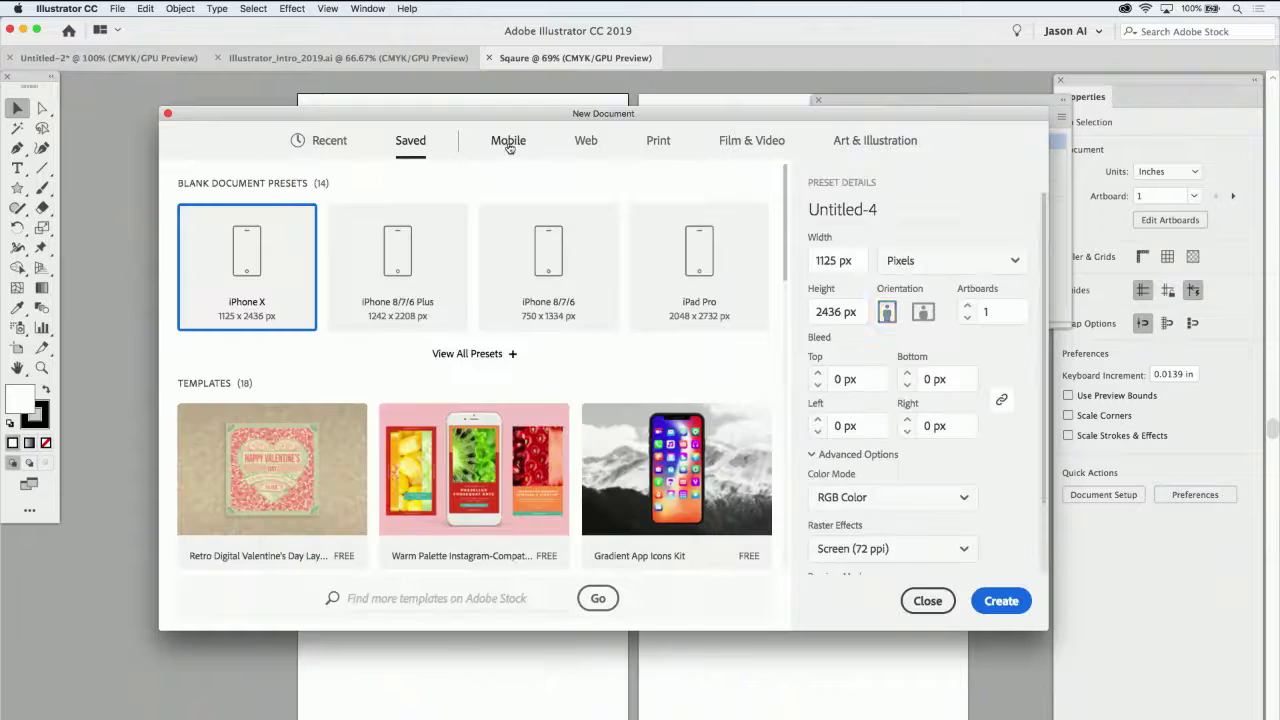
{"action": "left_click", "coordinate": [584, 146]}
{"action": "left_click", "coordinate": [525, 147]}
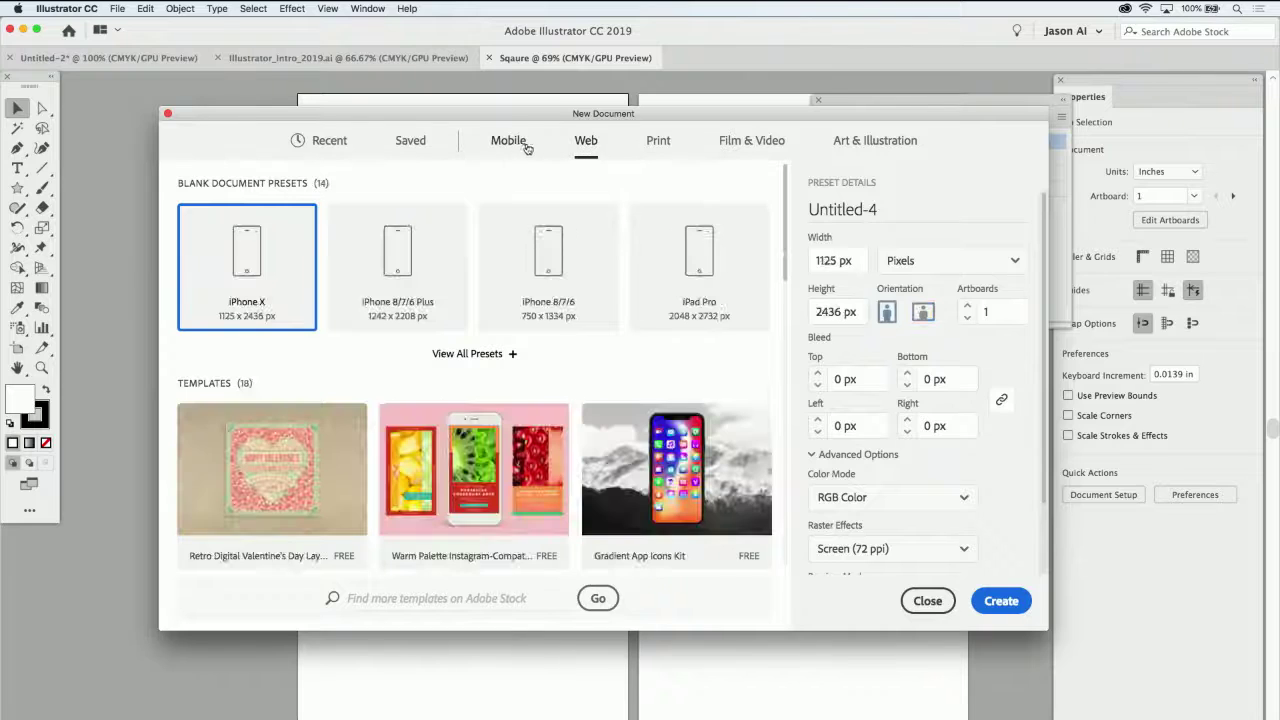
{"action": "left_click", "coordinate": [658, 145]}
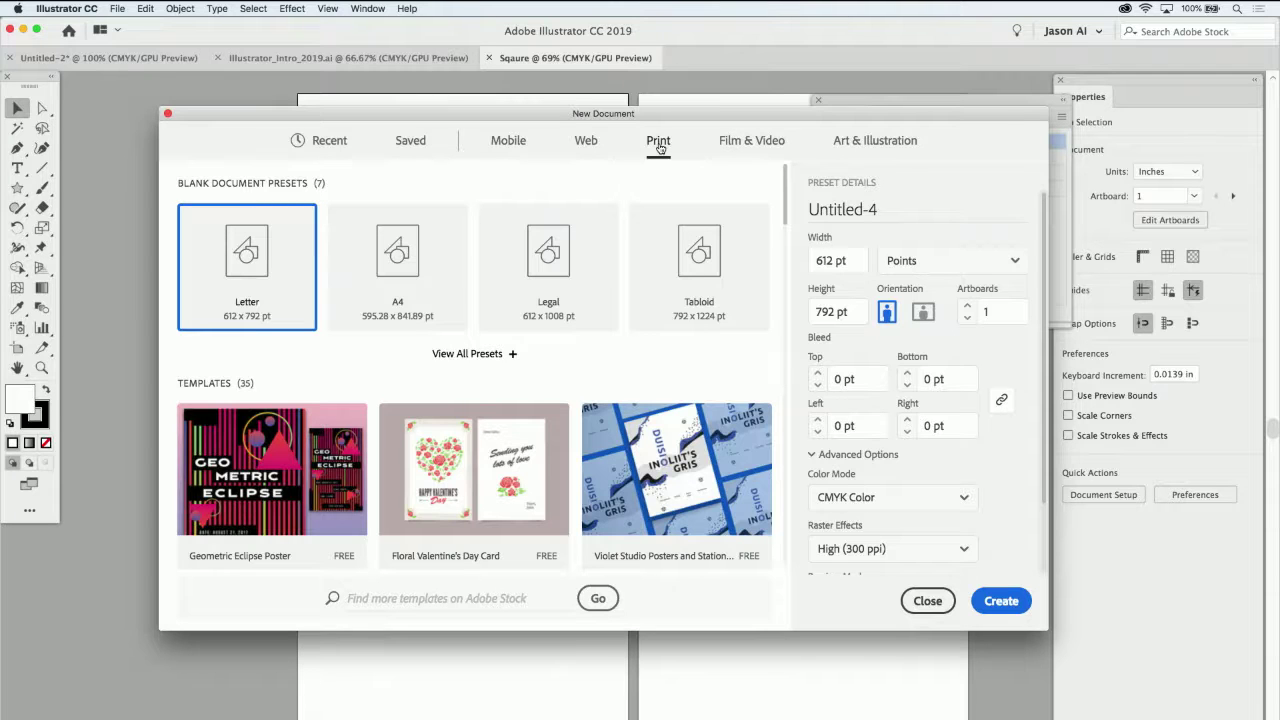
{"action": "left_click", "coordinate": [587, 143]}
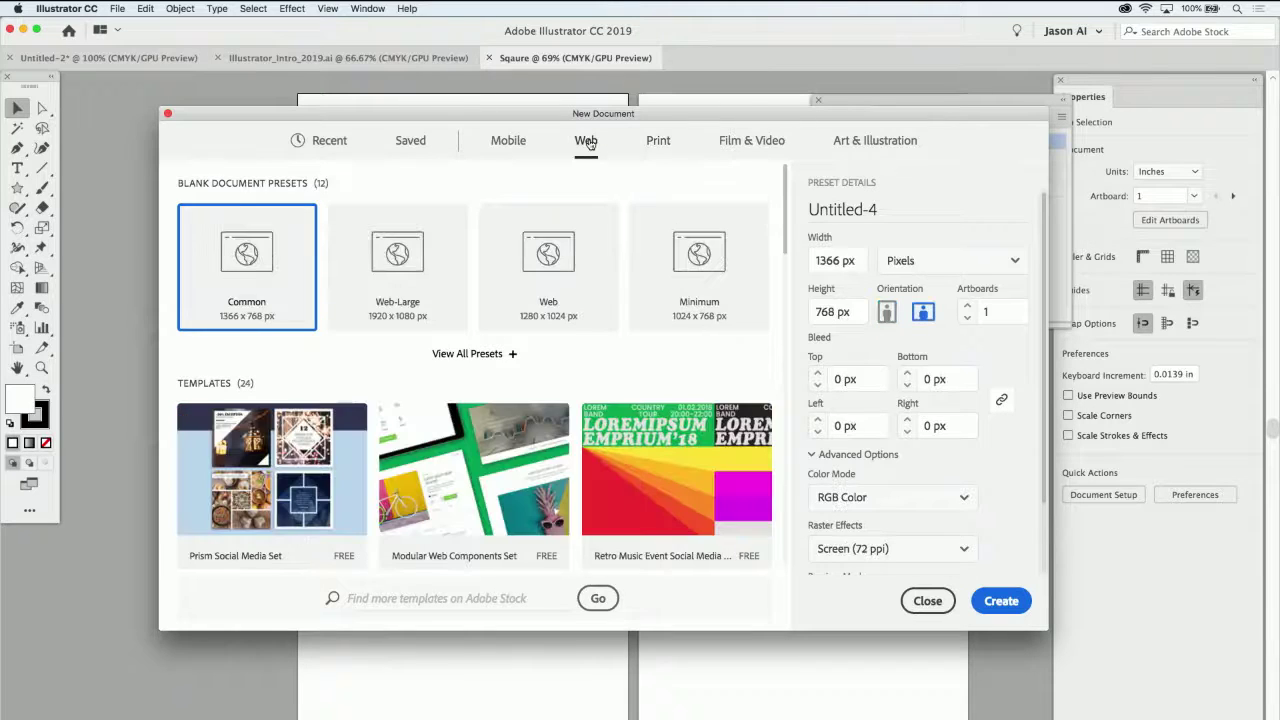
{"action": "left_click", "coordinate": [505, 150]}
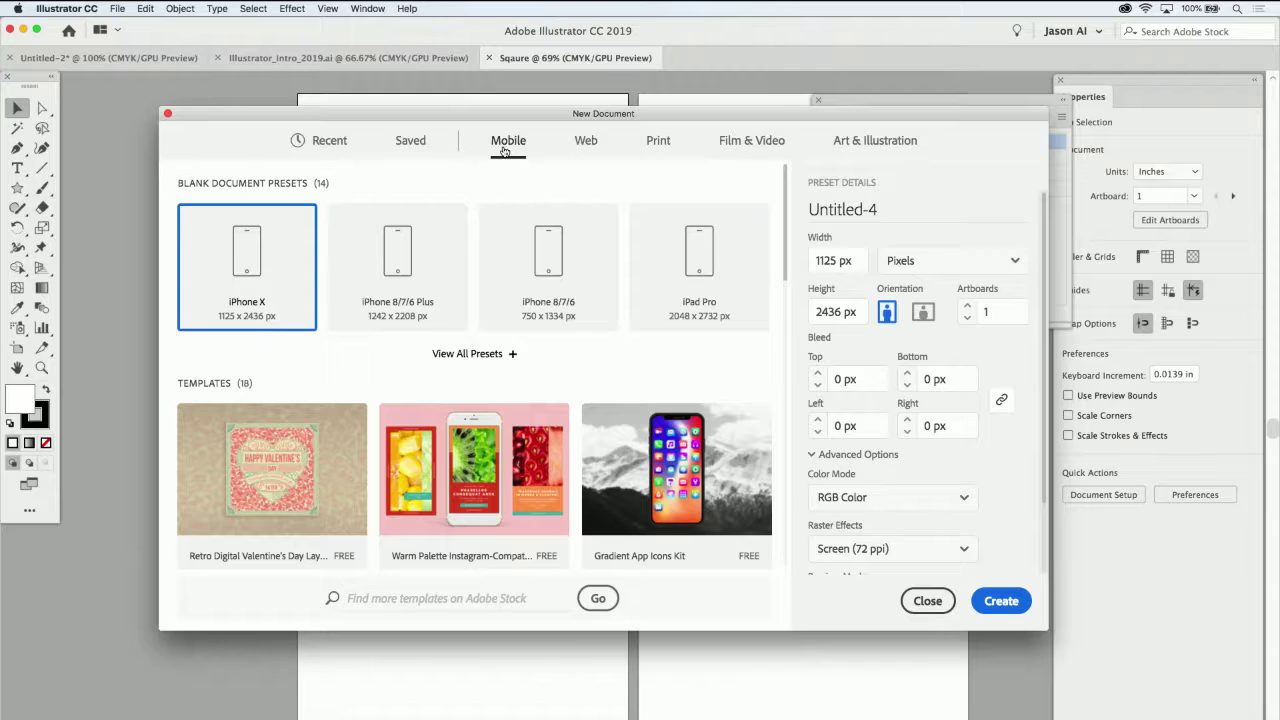
Examine the Art & Illustration and Film & Video presets, and look through the full list of Mobile presets
{"action": "left_click", "coordinate": [860, 148]}
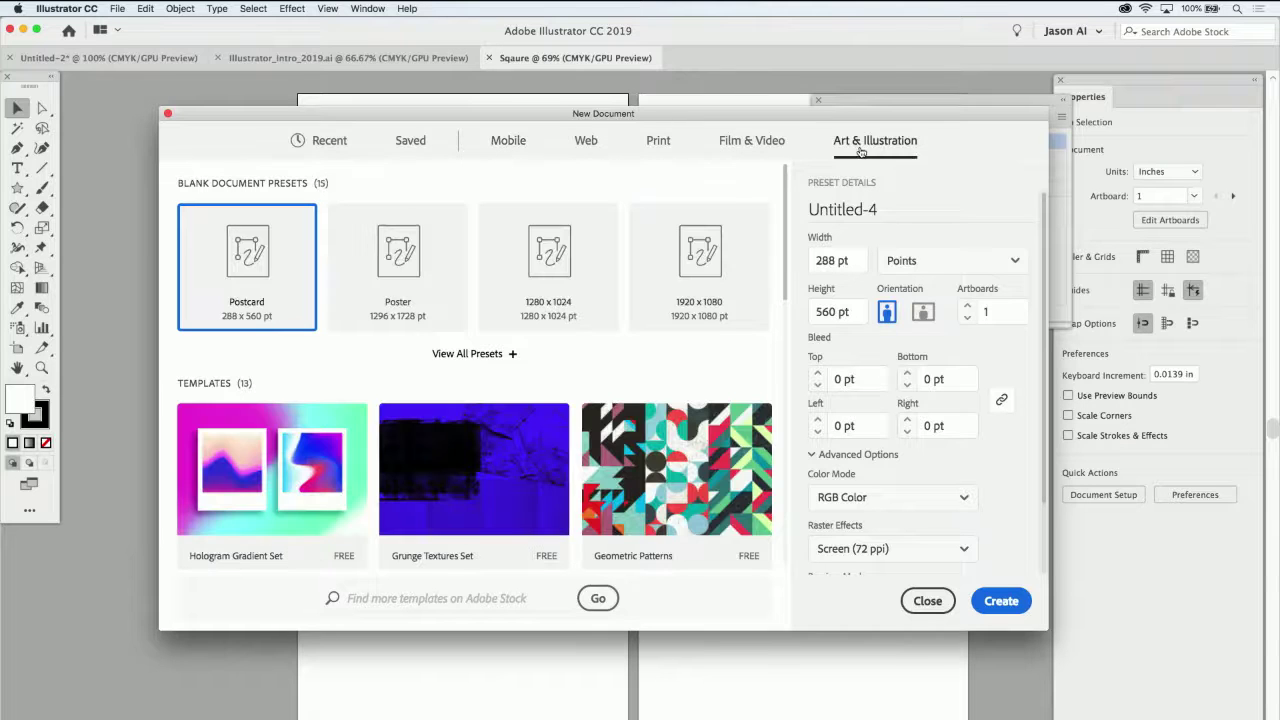
{"action": "left_click", "coordinate": [755, 148]}
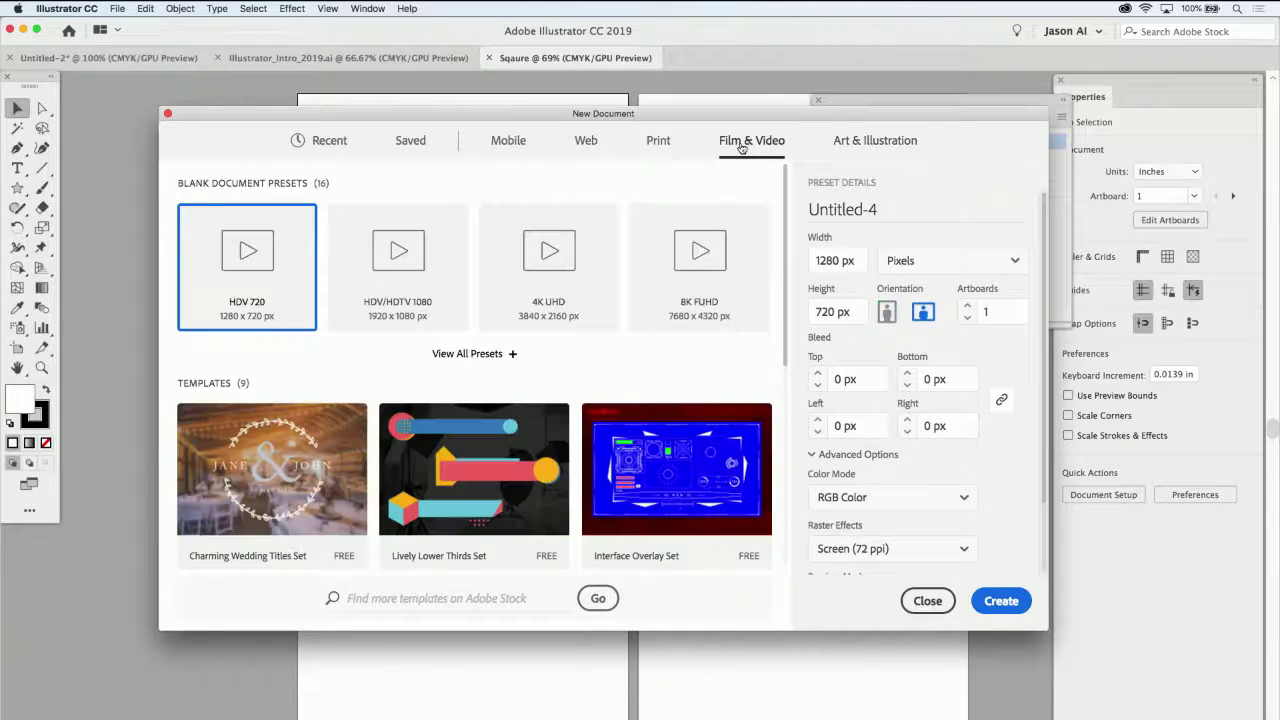
{"action": "left_click", "coordinate": [503, 149]}
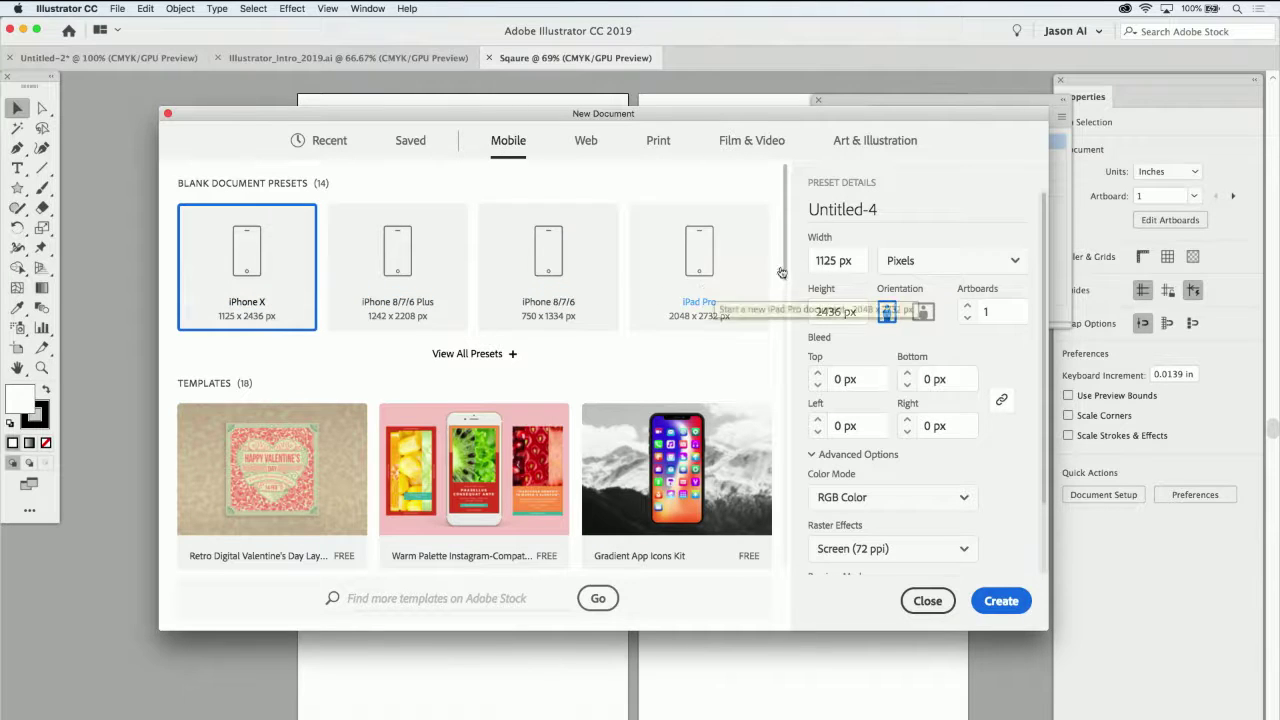
{"action": "left_click", "coordinate": [468, 354]}
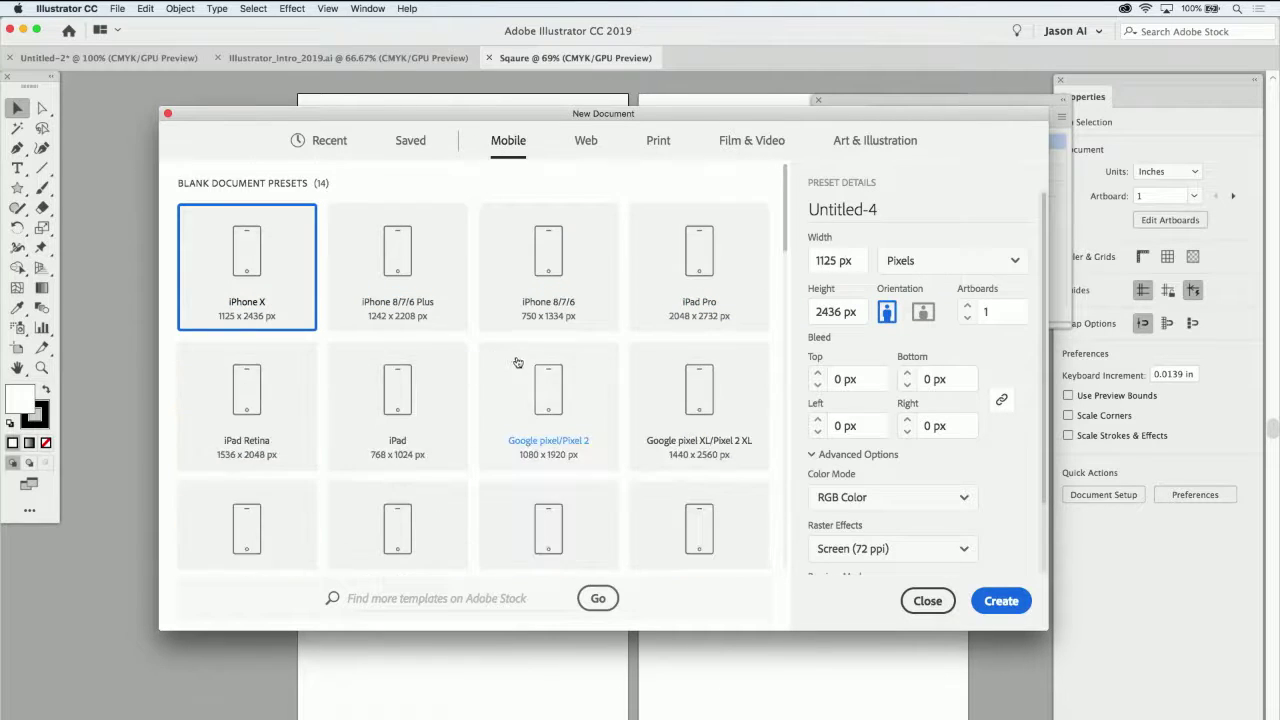
{"action": "scroll", "coordinate": [786, 237], "scroll_direction": "down", "scroll_amount": 5}
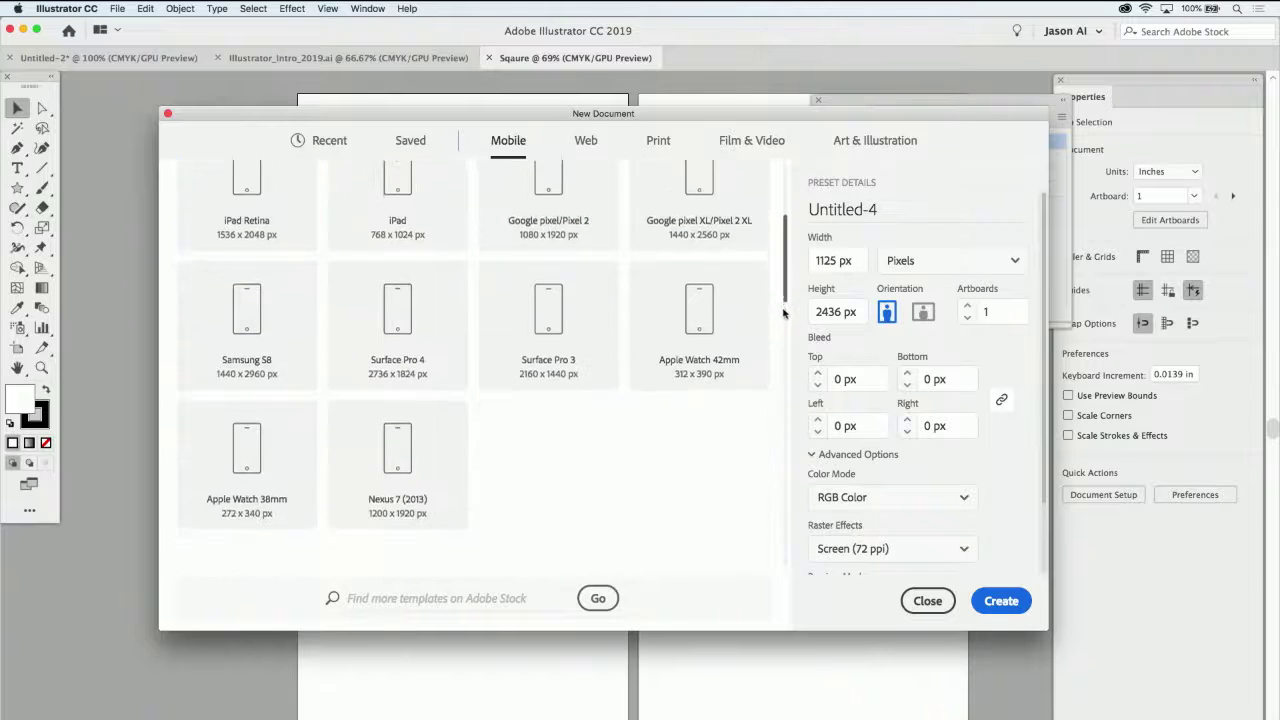
{"action": "scroll", "coordinate": [787, 210], "scroll_direction": "up", "scroll_amount": 5}
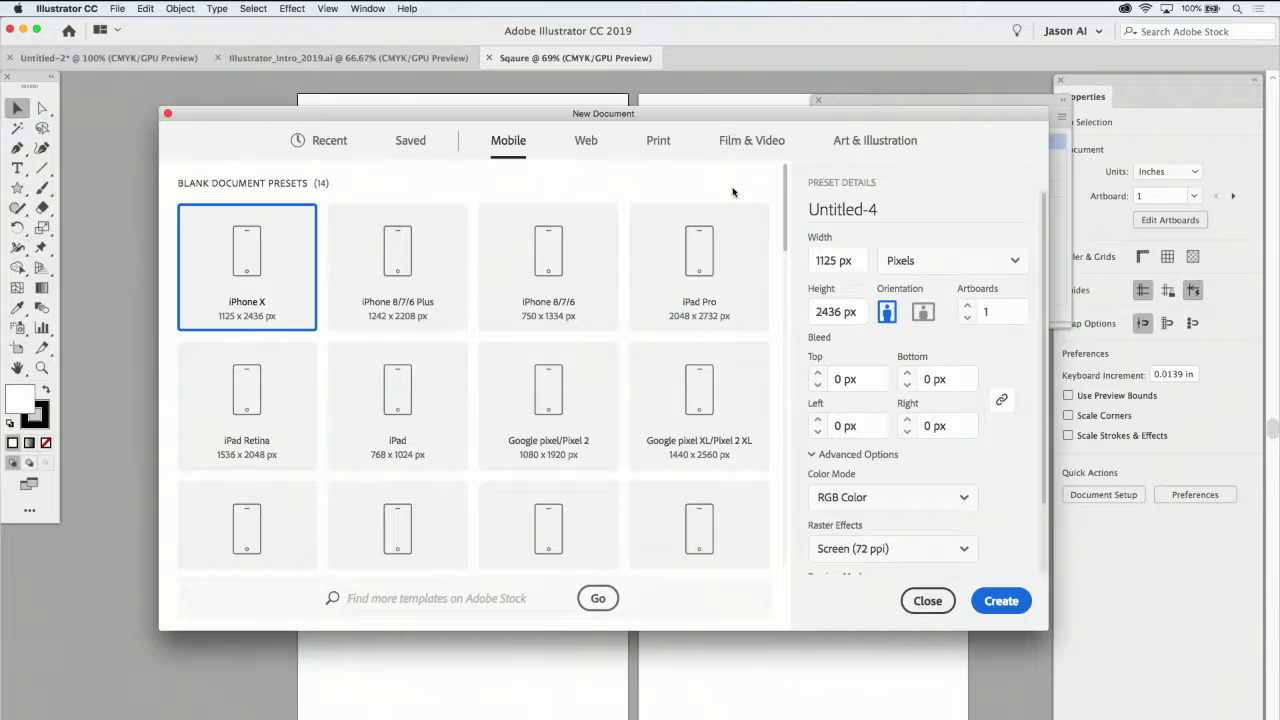
Review the Web and Print presets, and close the New Document setup without creating a document
{"action": "left_click", "coordinate": [586, 143]}
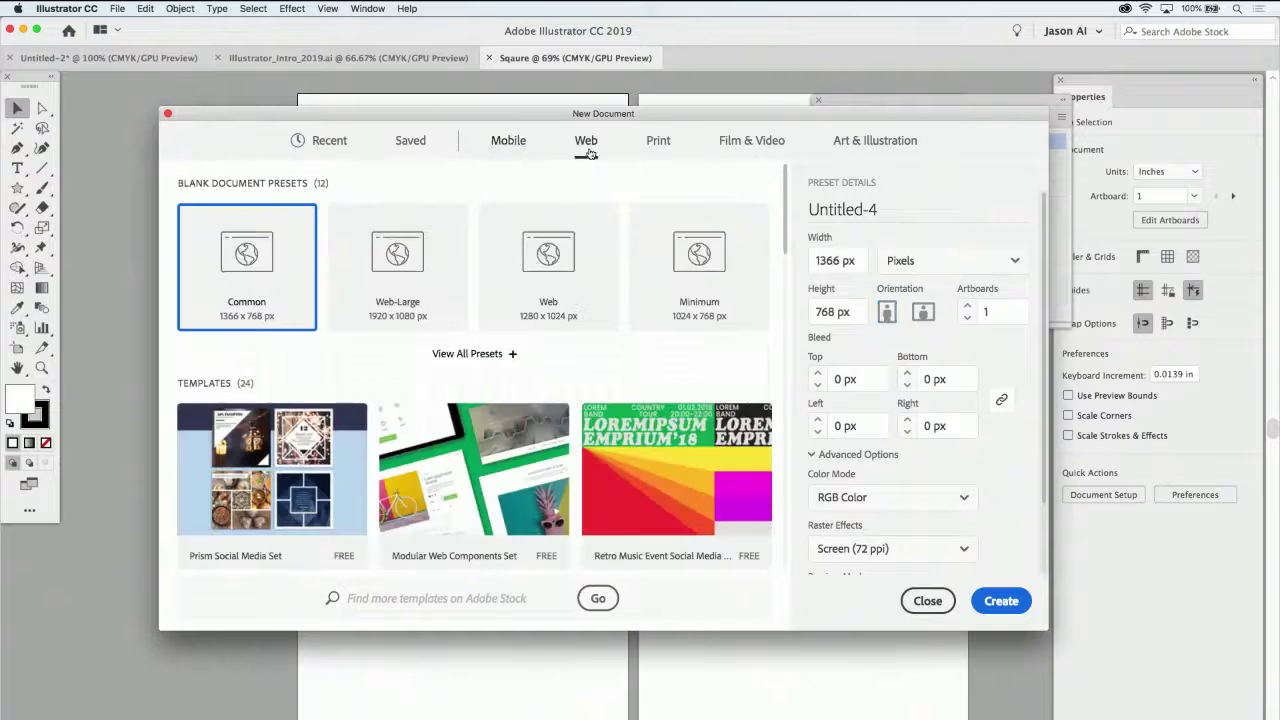
{"action": "left_click", "coordinate": [662, 145]}
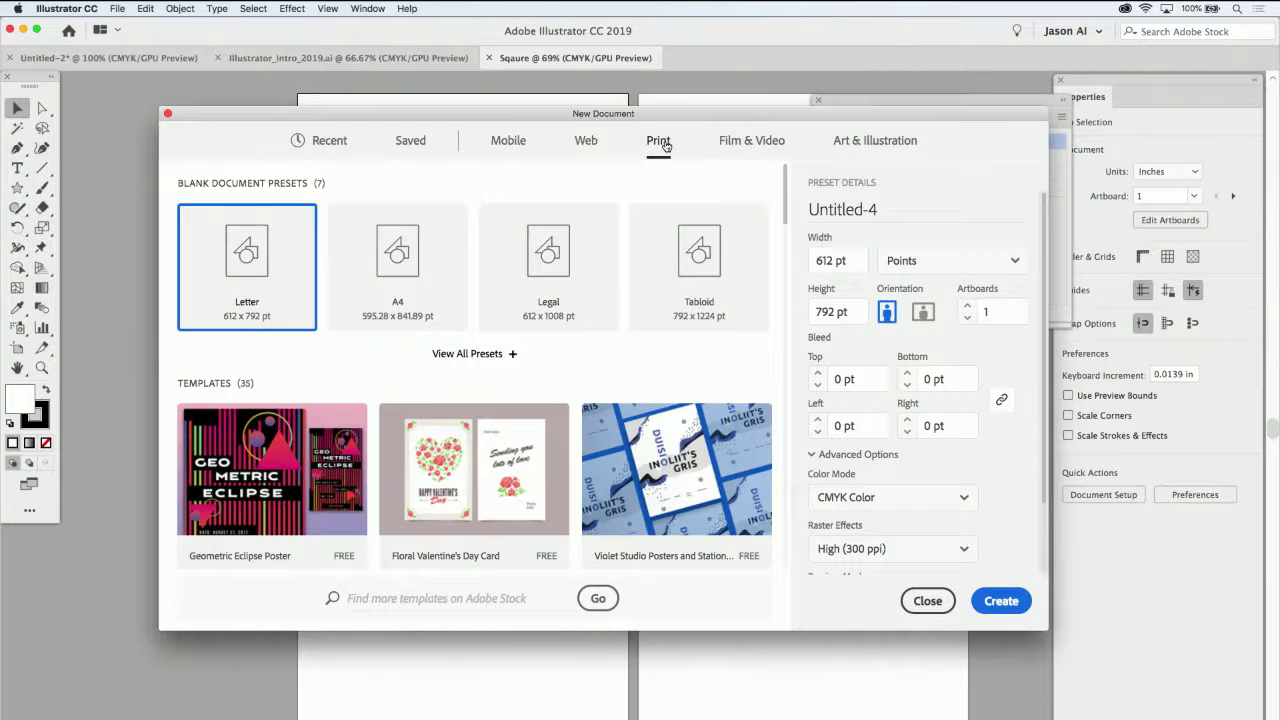
{"action": "left_click", "coordinate": [888, 211]}
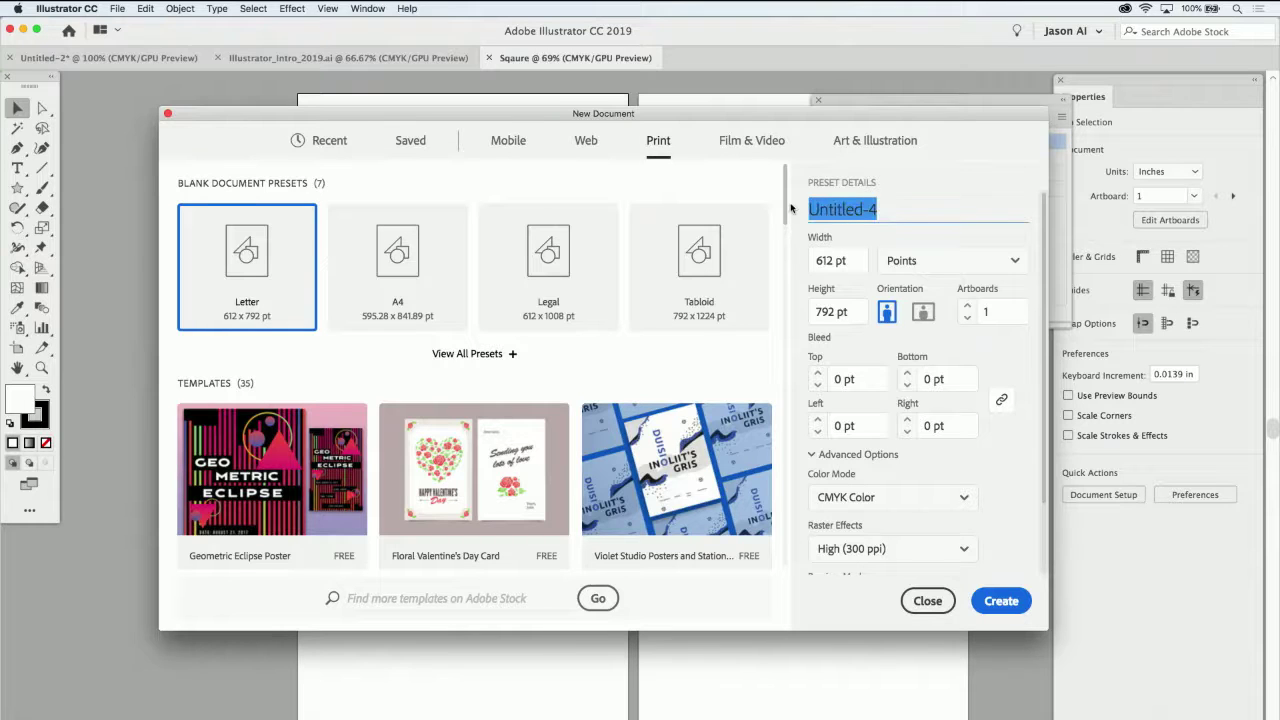
{"action": "left_click", "coordinate": [900, 203]}
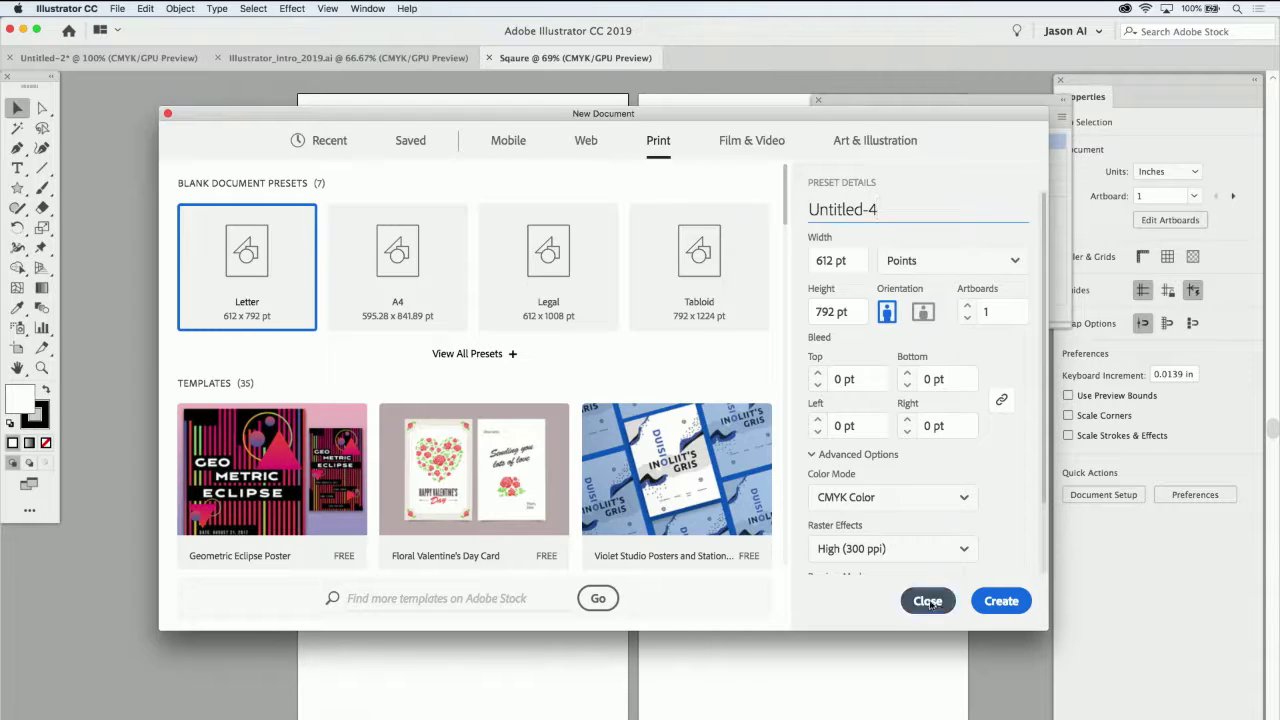
{"action": "left_click", "coordinate": [927, 601]}
Look at the list of recently opened files, and briefly reopen the New Document setup before closing it again
{"action": "left_click", "coordinate": [119, 8]}
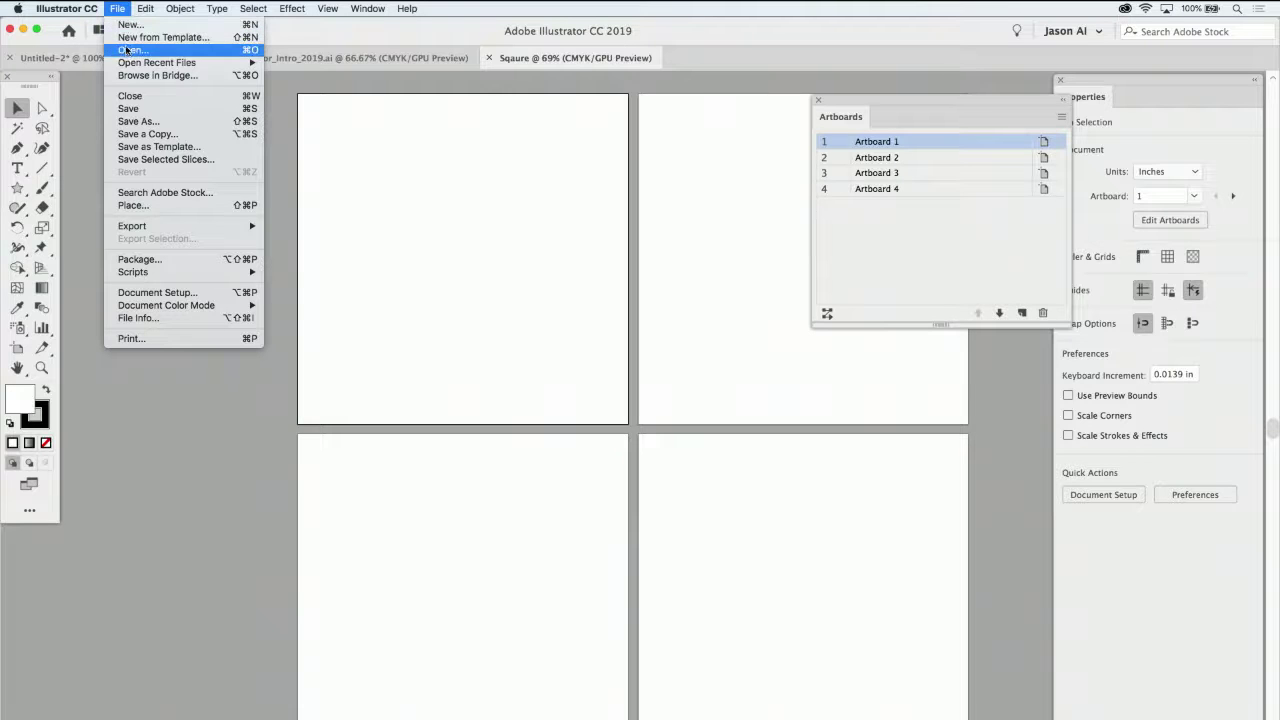
{"action": "mouse_move", "coordinate": [130, 64]}
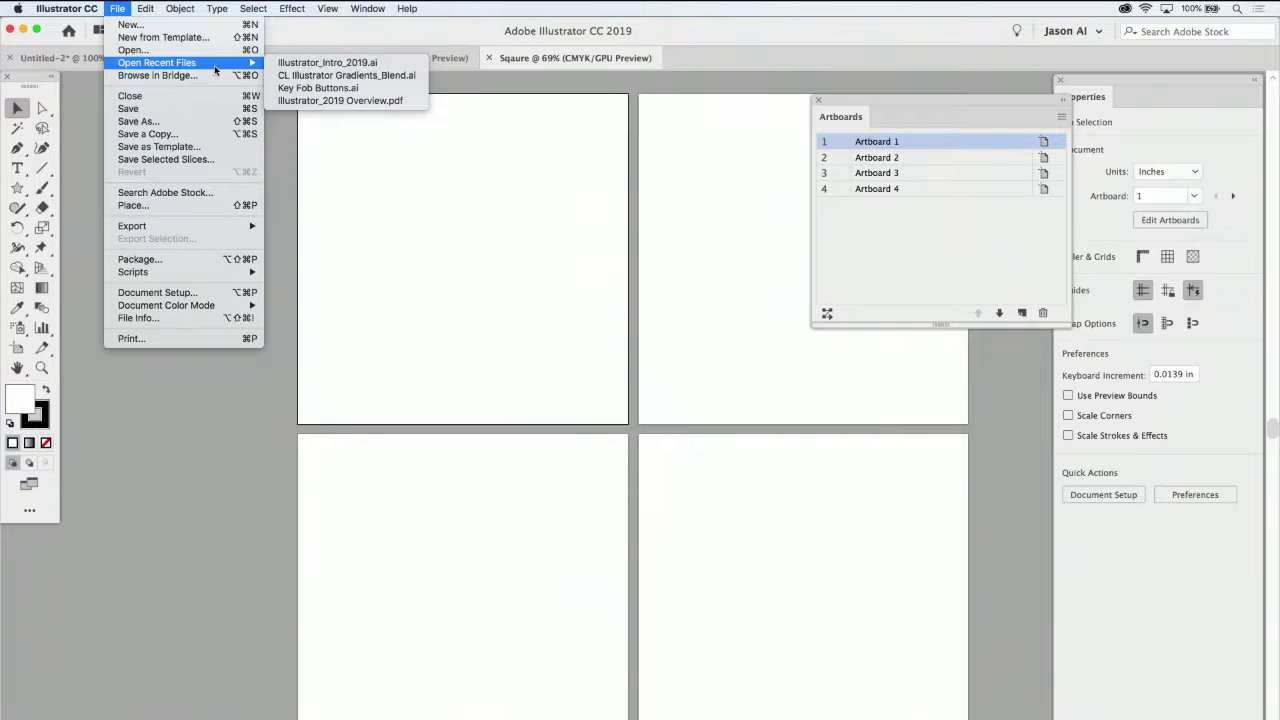
{"action": "left_click", "coordinate": [130, 25]}
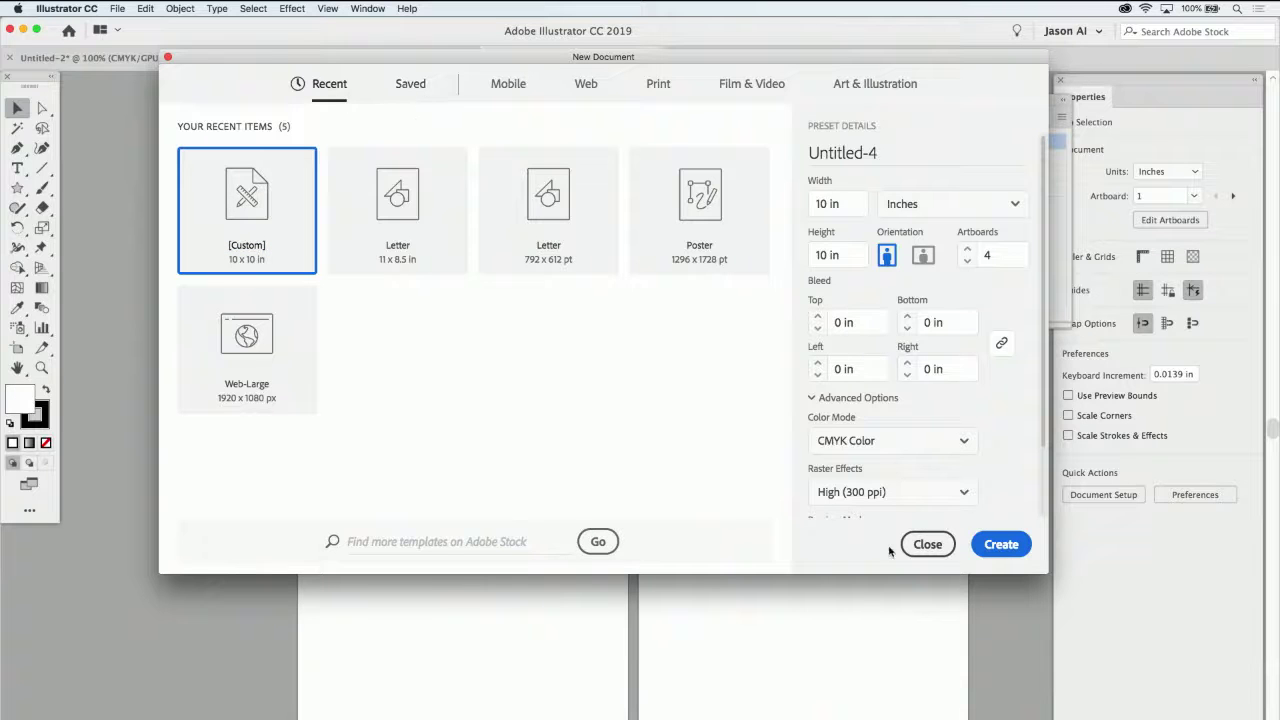
{"action": "left_click", "coordinate": [927, 544]}
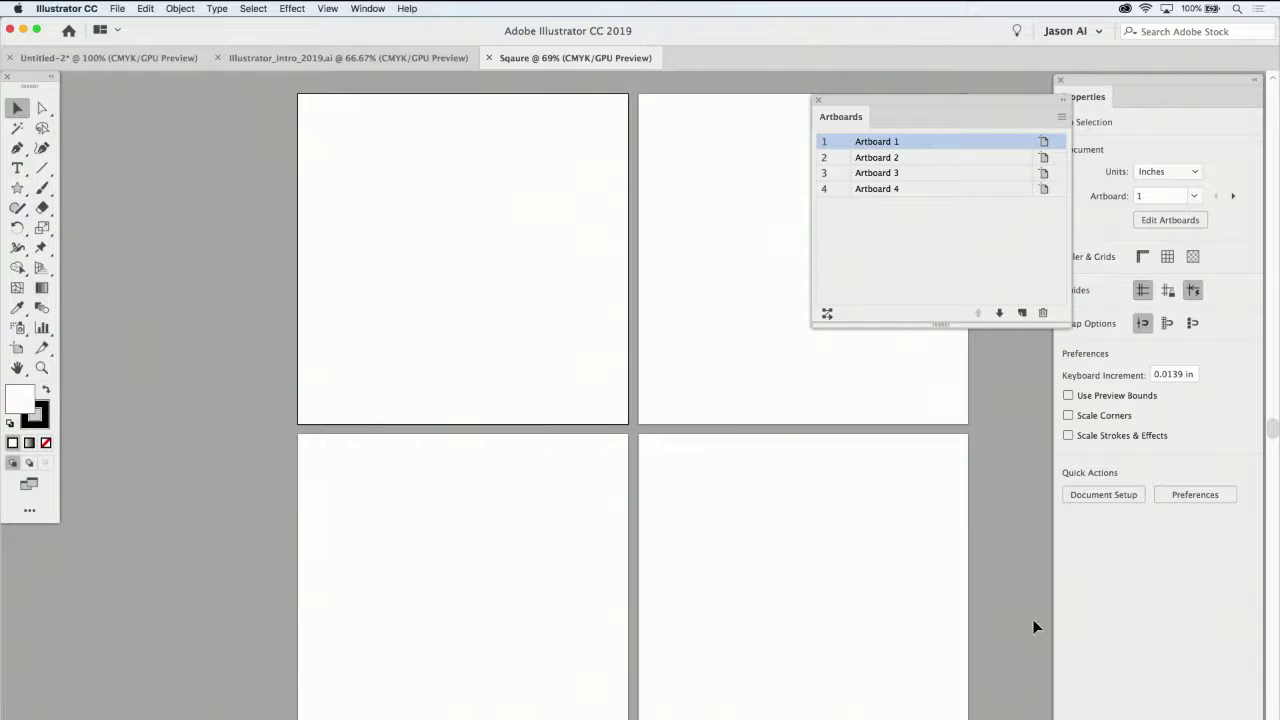
Fit the first artboard of the Sqaure document on screen, and go to artboard 3
{"action": "mouse_move", "coordinate": [1276, 709]}
{"action": "left_click", "coordinate": [38, 30]}
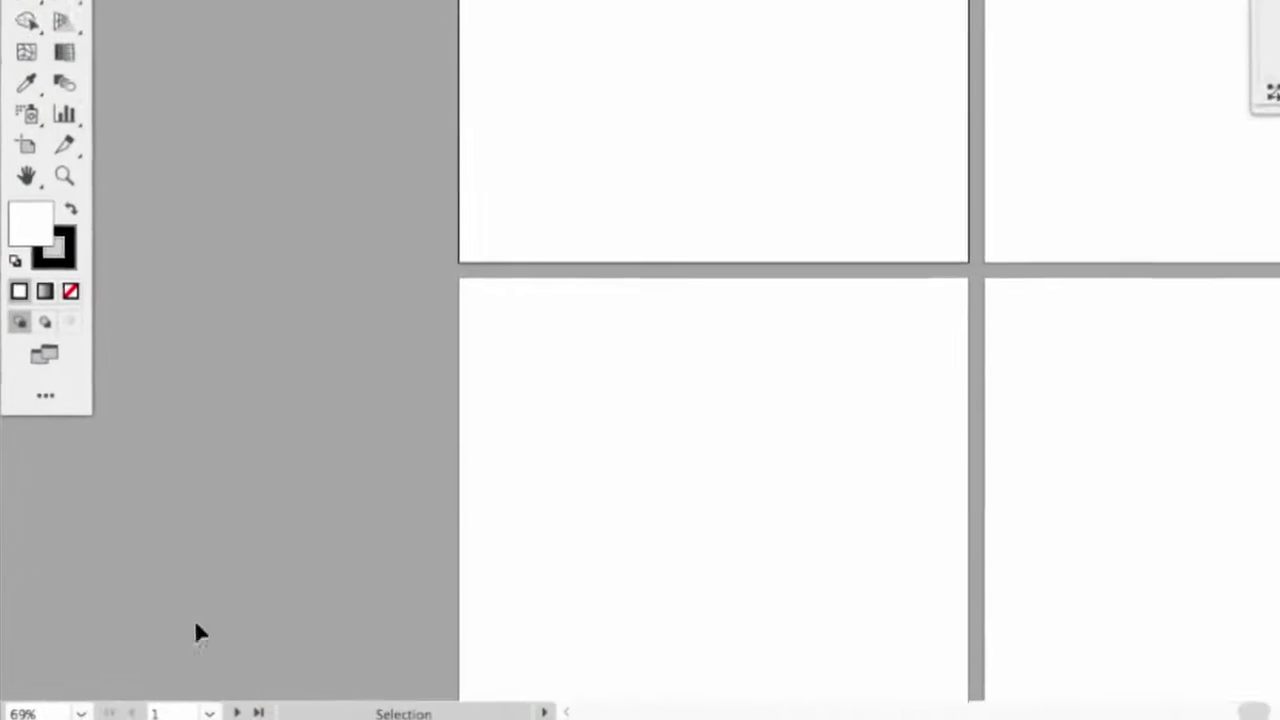
{"action": "left_click", "coordinate": [38, 712]}
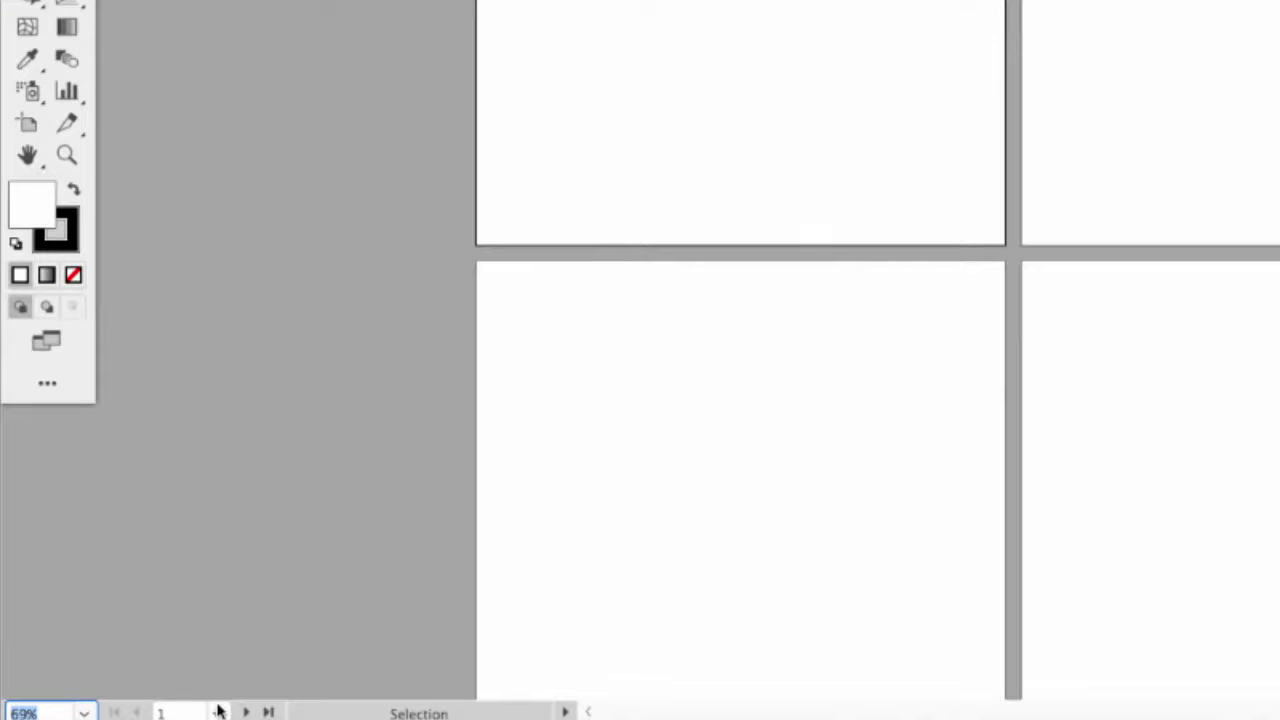
{"action": "left_click", "coordinate": [84, 713]}
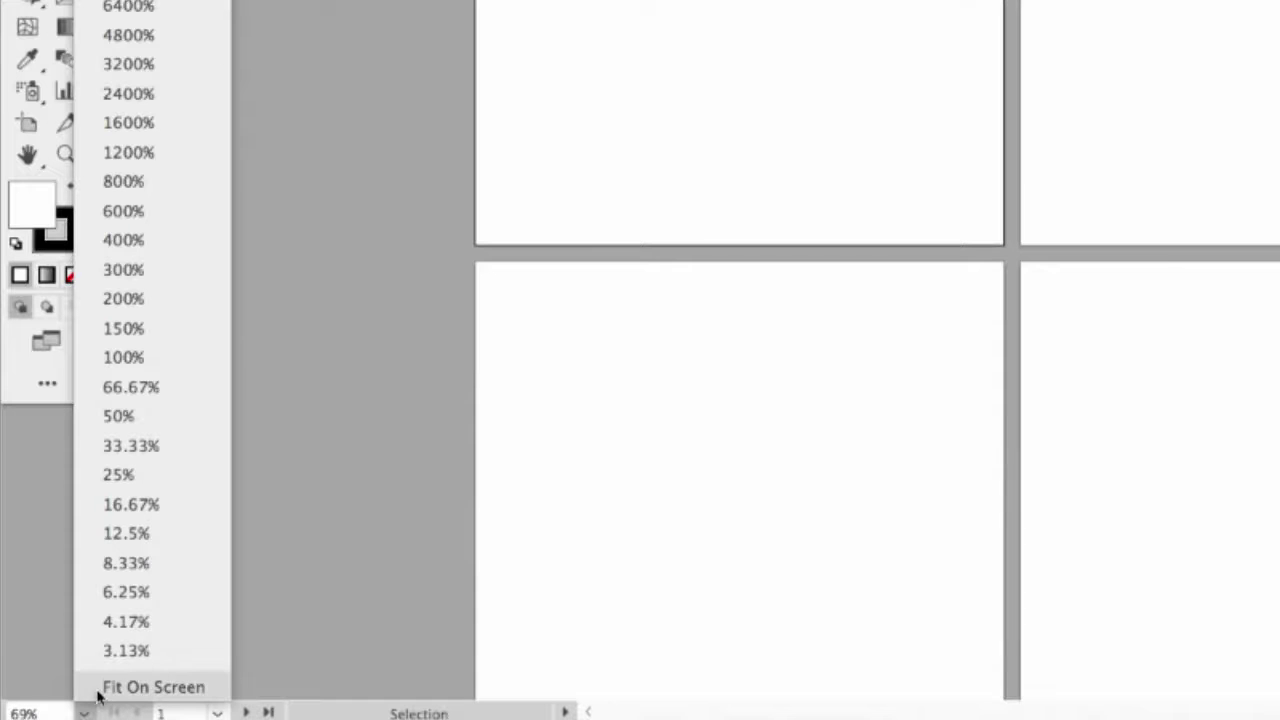
{"action": "left_click", "coordinate": [163, 688]}
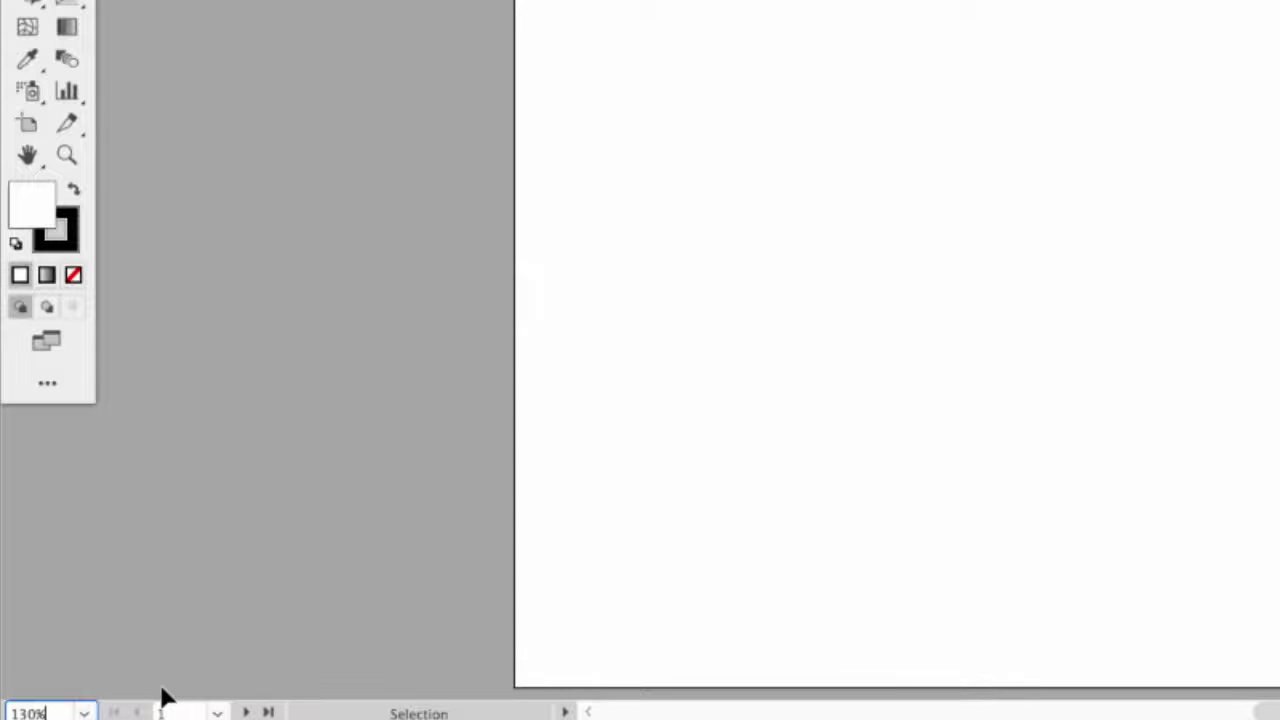
{"action": "left_click", "coordinate": [219, 711]}
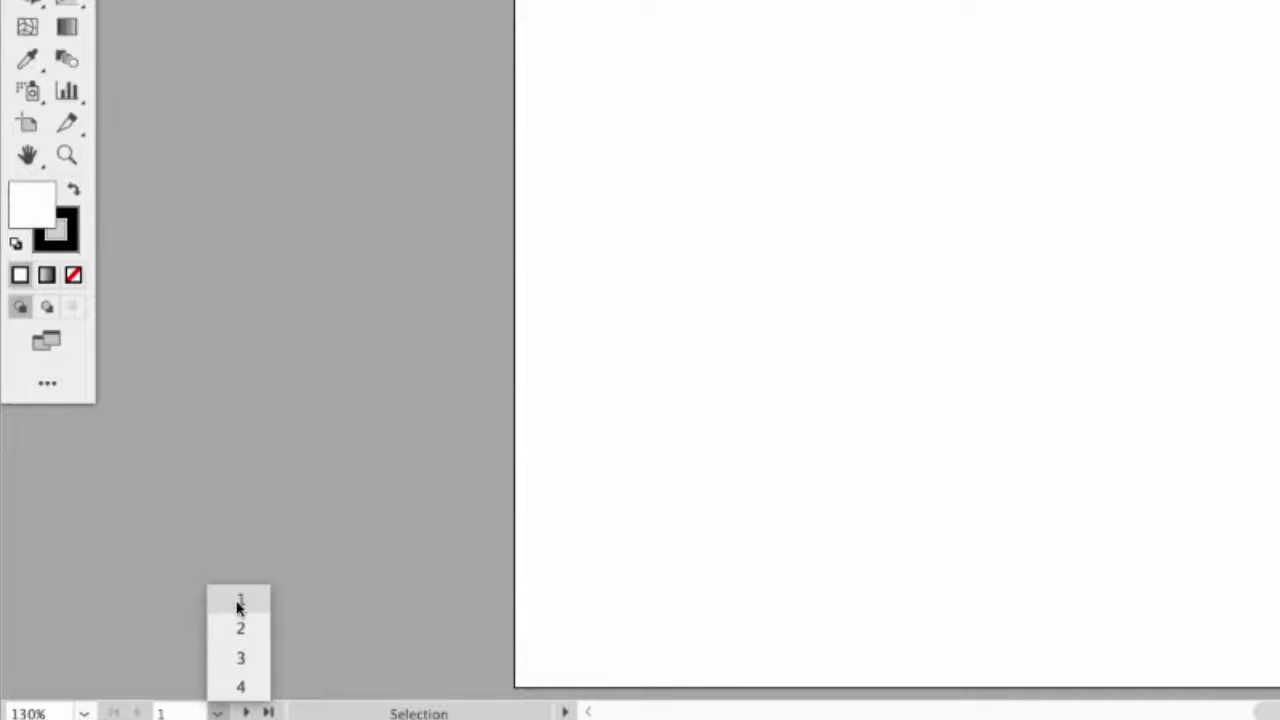
{"action": "left_click", "coordinate": [241, 658]}
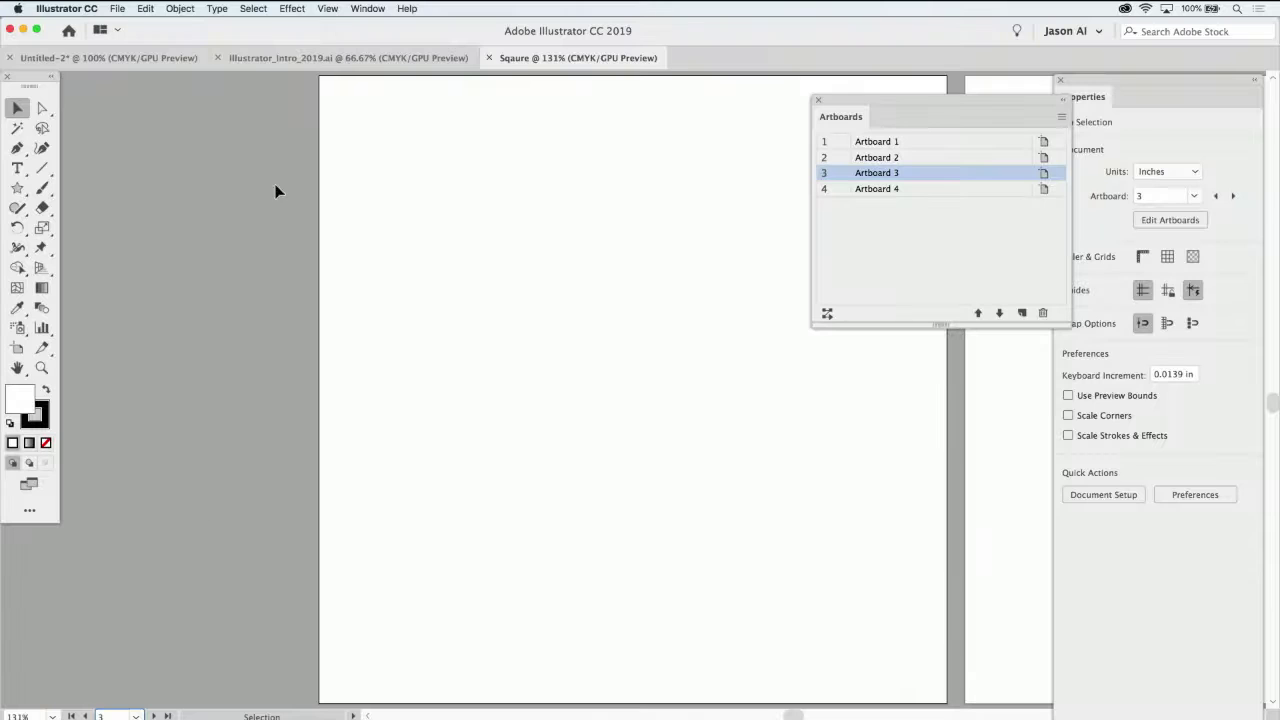
Switch to the Illustrator_Intro_2019.ai document and go to artboard 15, Color Swatches
{"action": "left_click", "coordinate": [308, 60]}
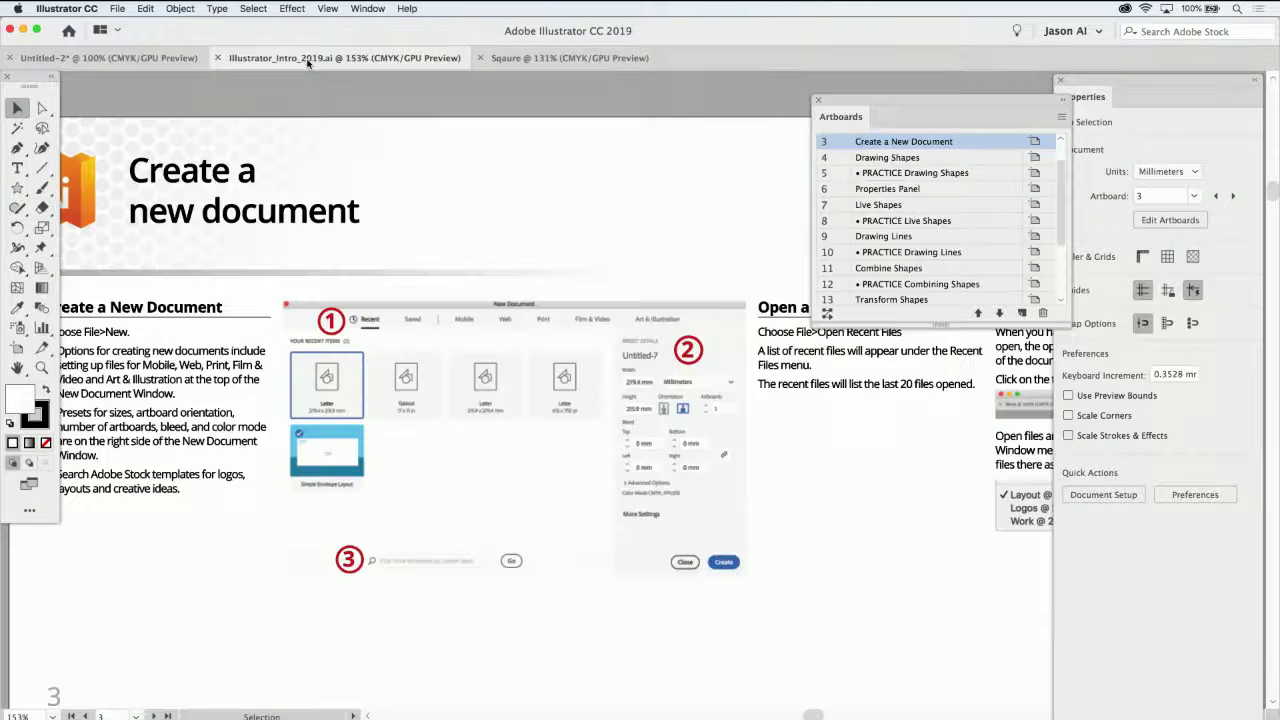
{"action": "left_click", "coordinate": [136, 716]}
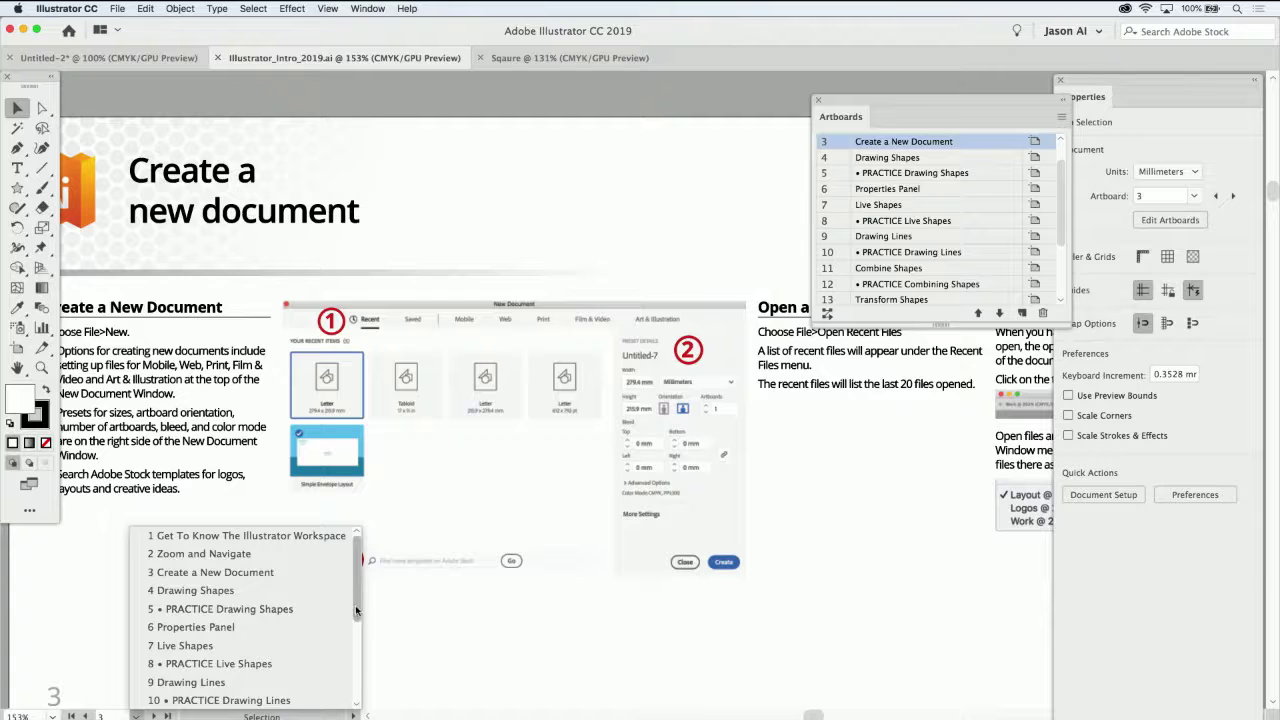
{"action": "left_click_drag", "start_coordinate": [355, 605], "coordinate": [352, 700]}
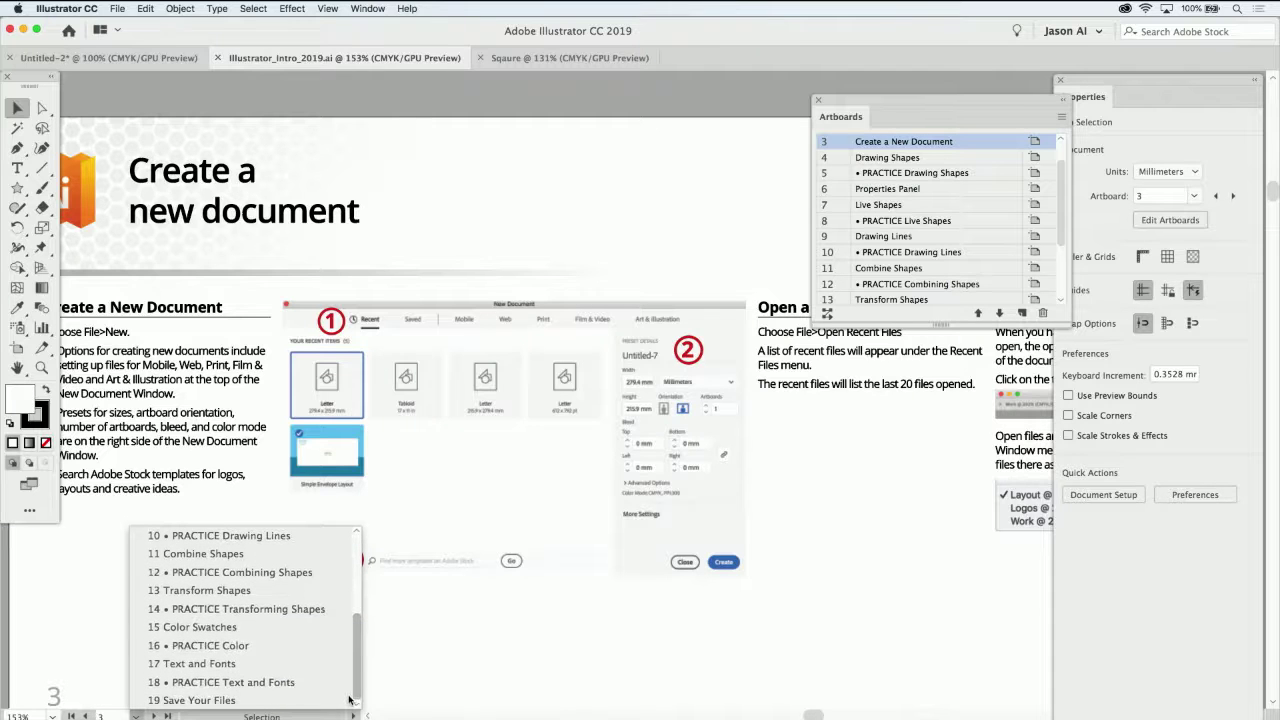
{"action": "left_click", "coordinate": [227, 628]}
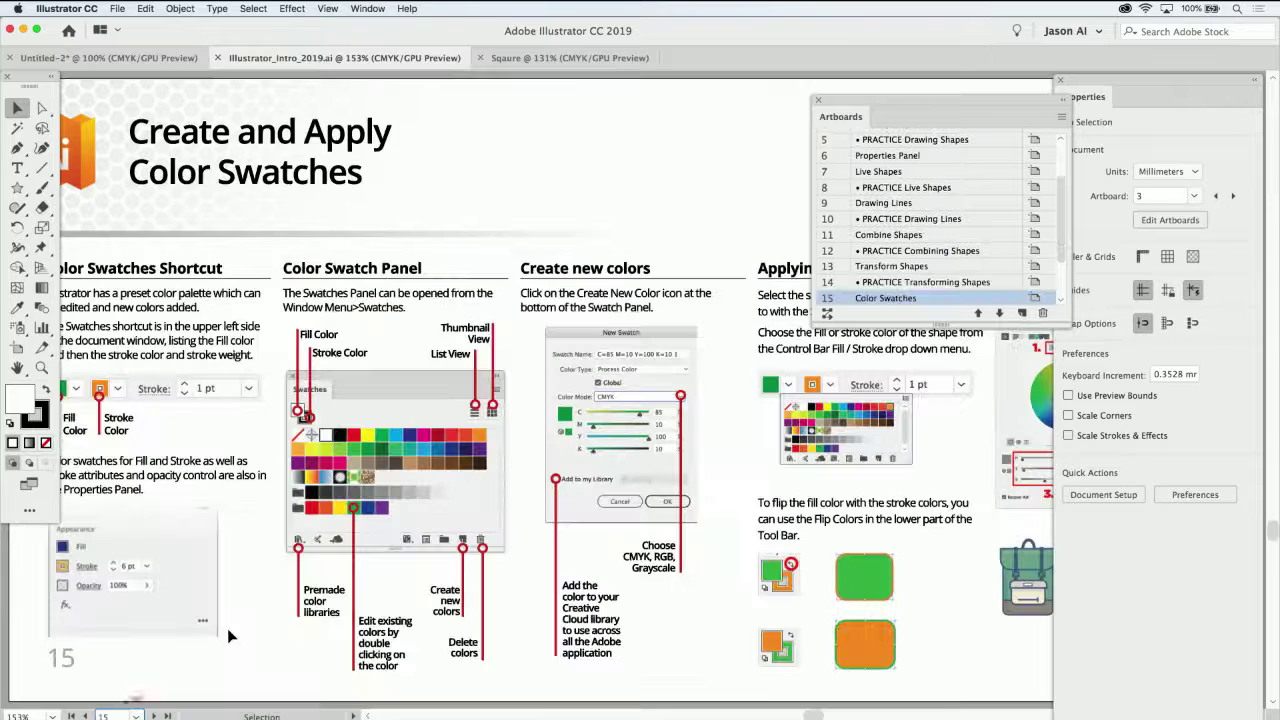
Fit the Color Swatches artboard on screen, and set the document's zoom level to 100%
{"action": "left_click", "coordinate": [51, 716]}
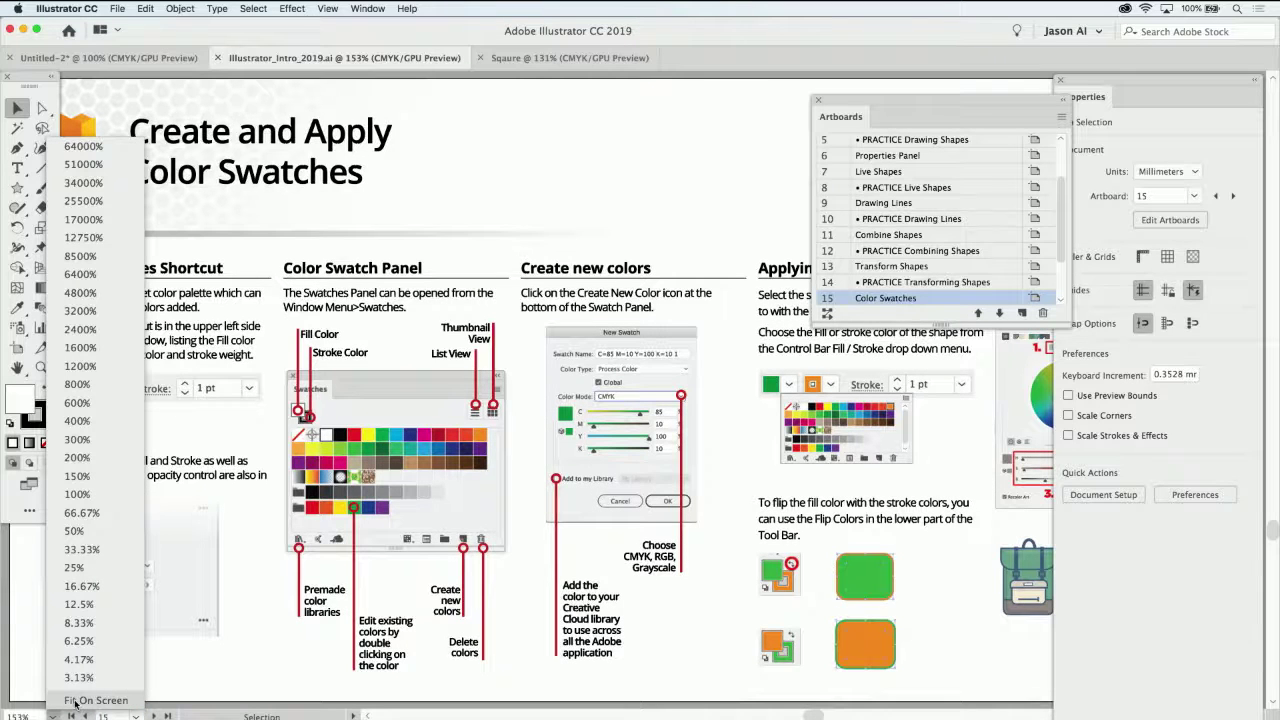
{"action": "left_click", "coordinate": [96, 700]}
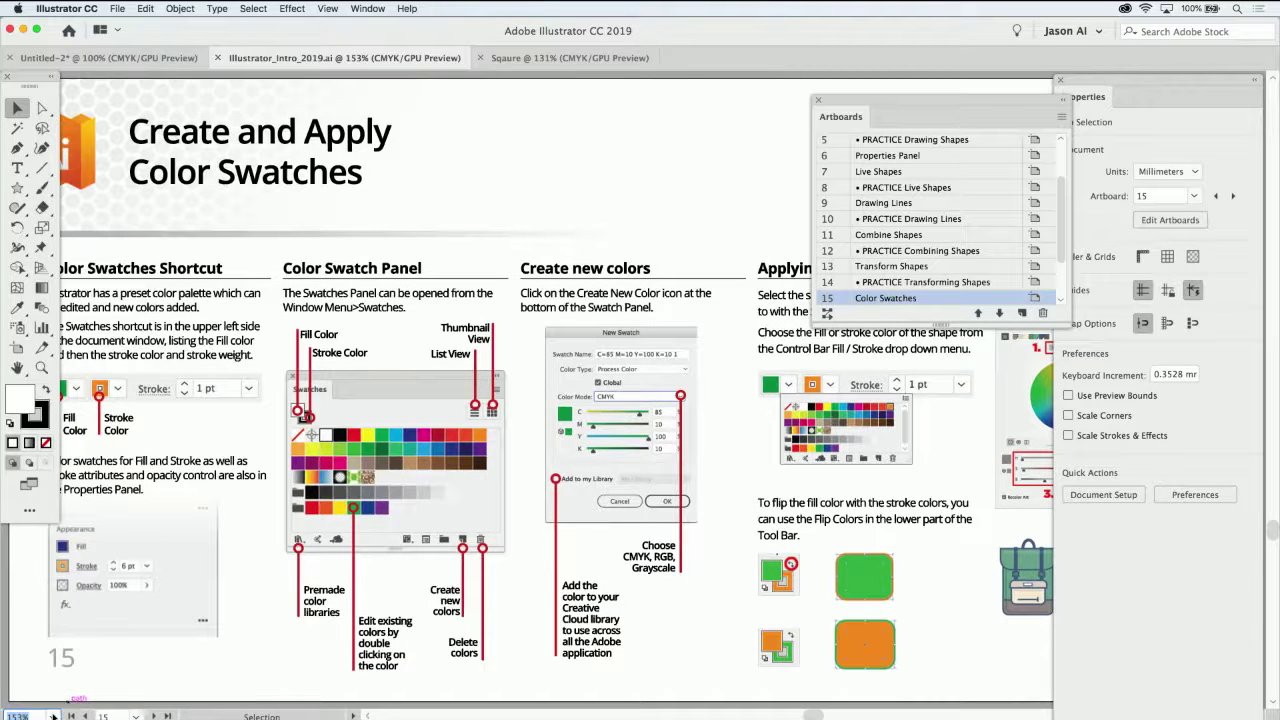
{"action": "left_click", "coordinate": [52, 716]}
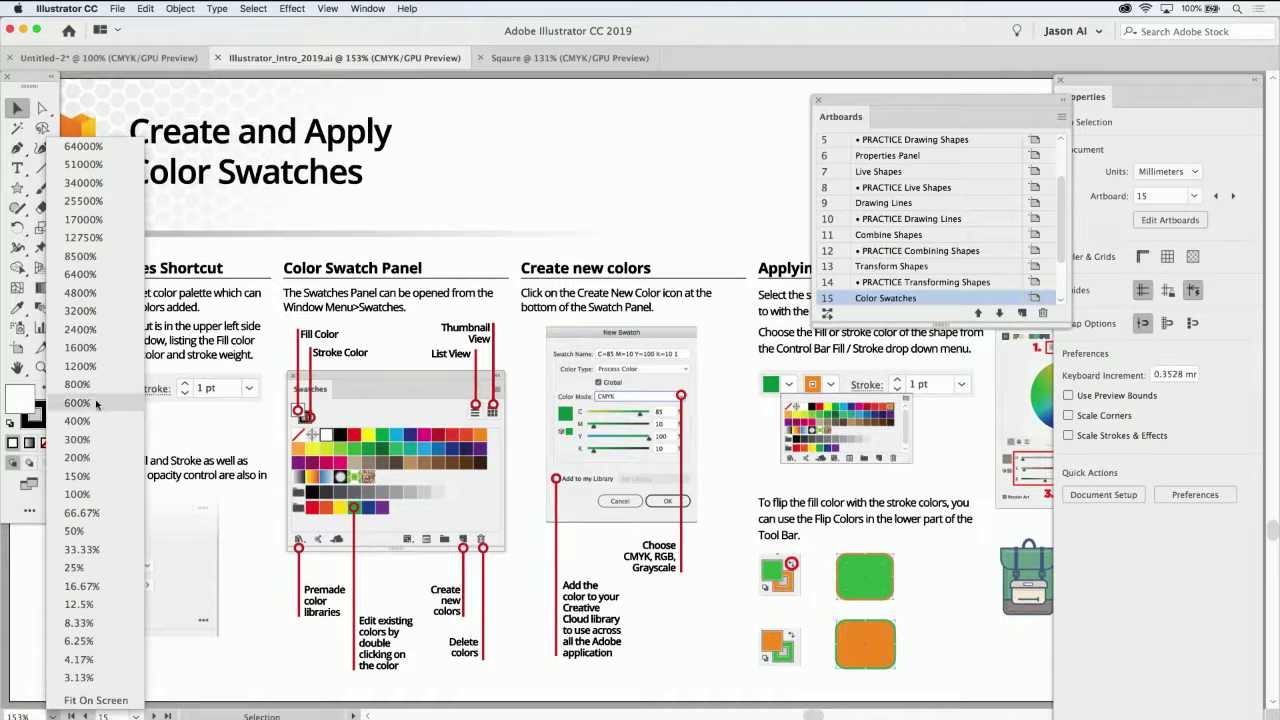
{"action": "left_click", "coordinate": [84, 494]}
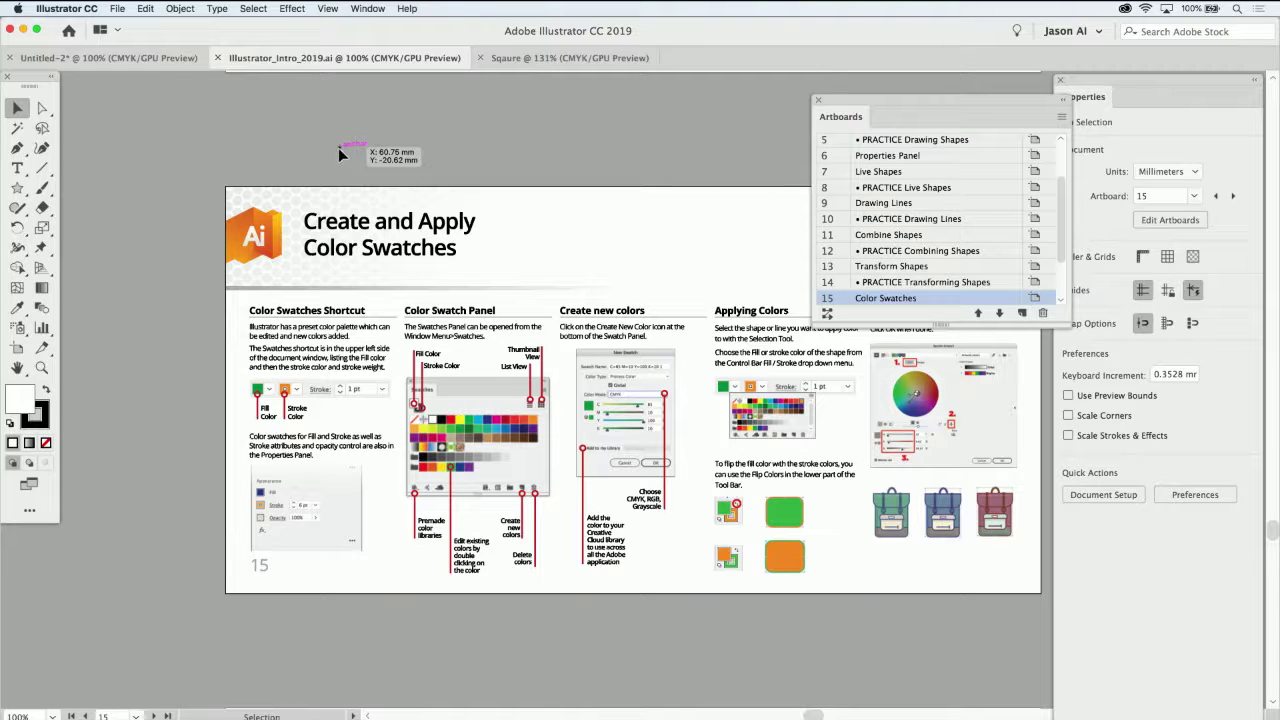
Close the Artboards panel, and examine the view commands for zooming, fitting artboards and actual size
{"action": "left_click", "coordinate": [818, 101]}
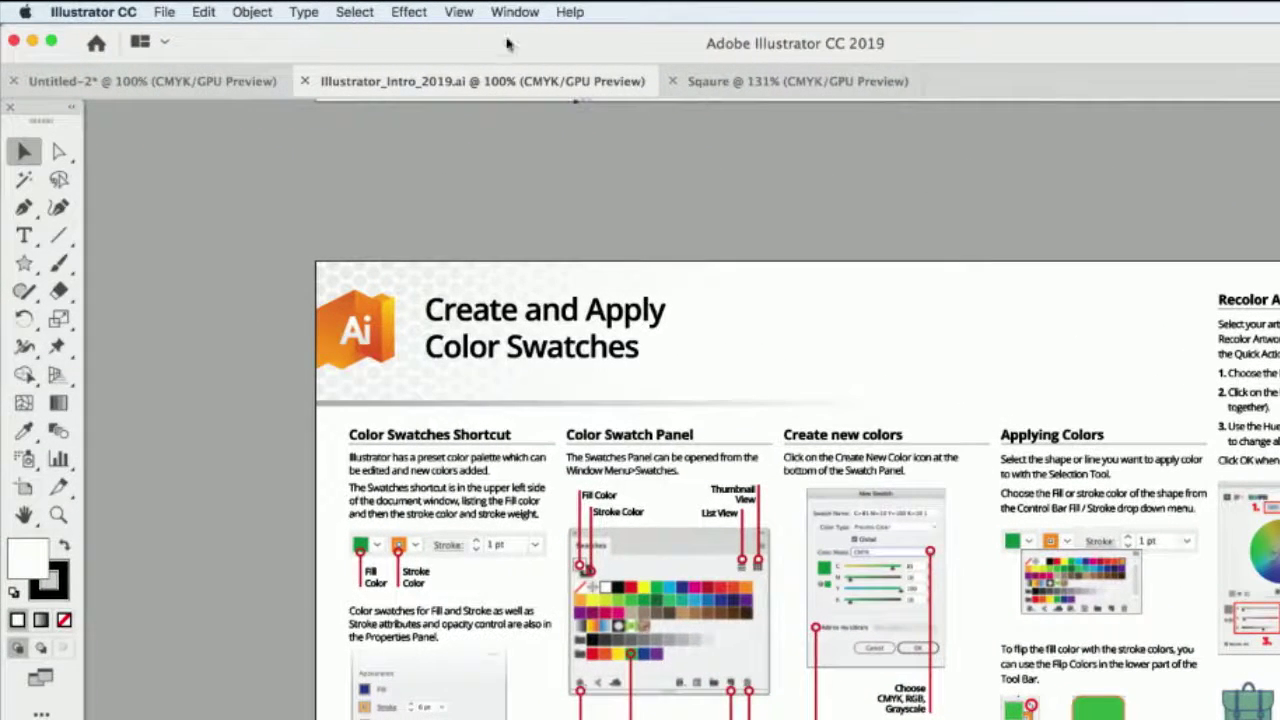
{"action": "left_click", "coordinate": [466, 10]}
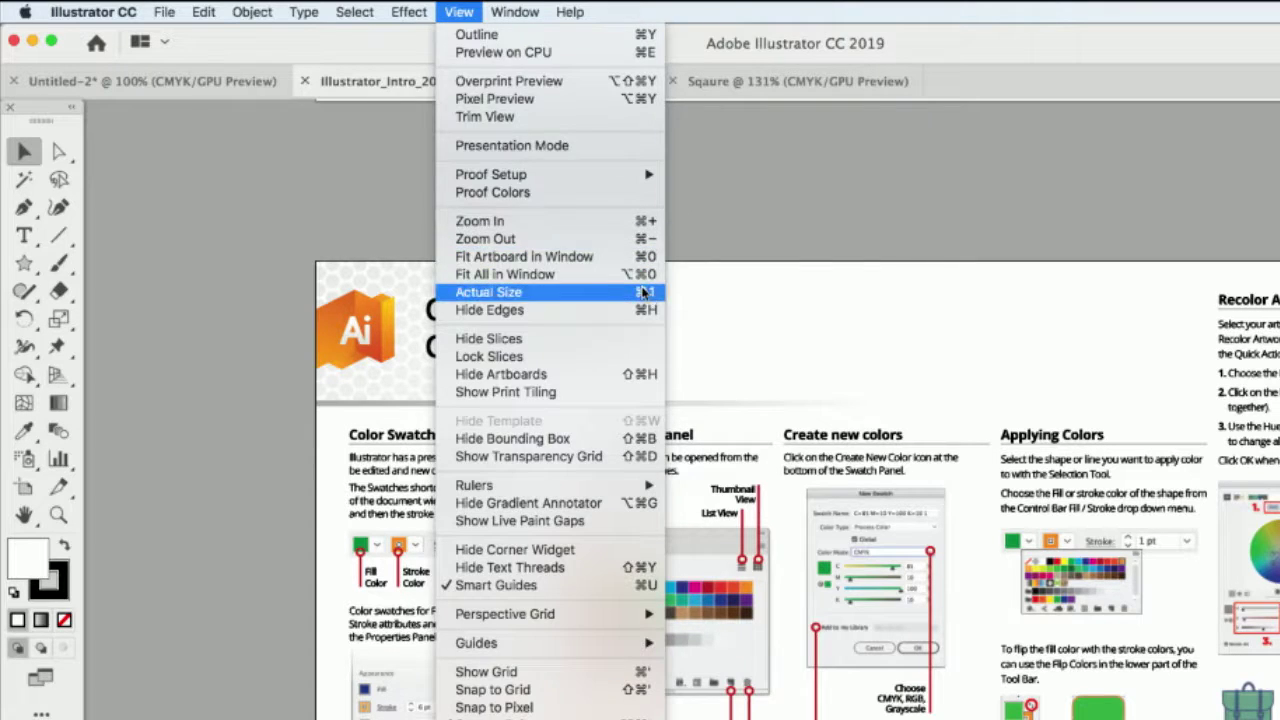
{"action": "left_click", "coordinate": [459, 11]}
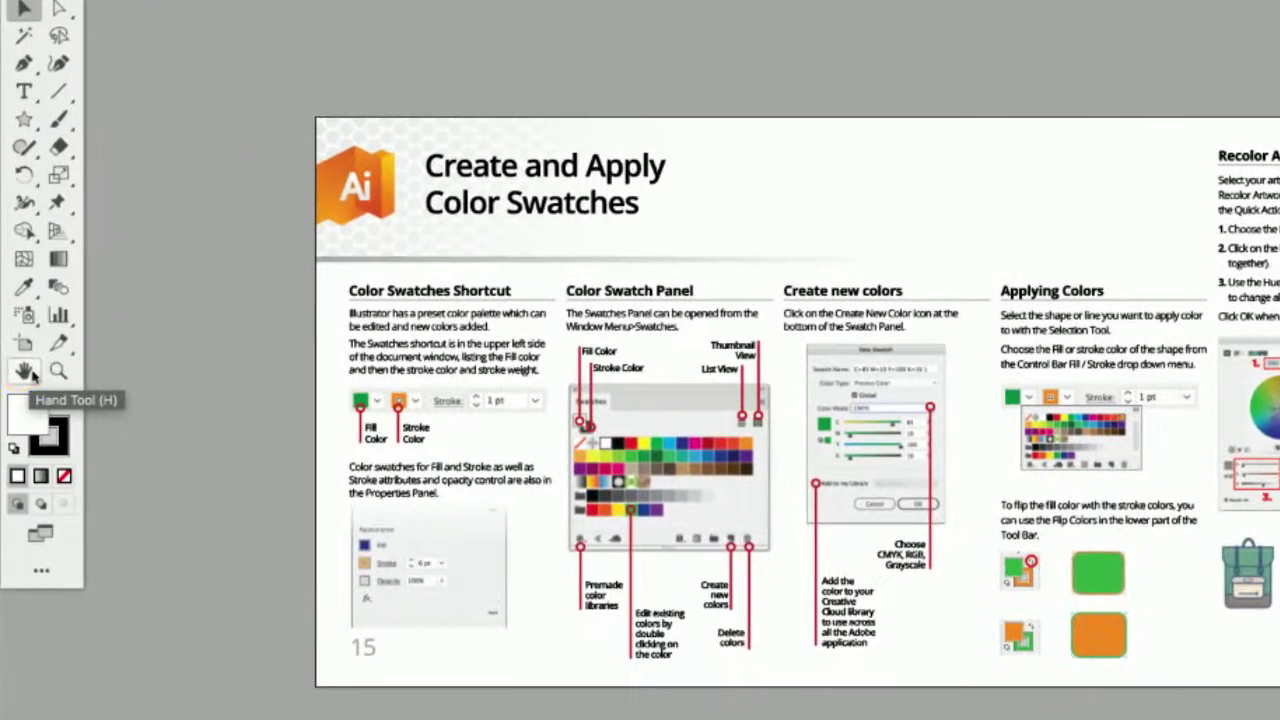
Pan with the Hand tool from the Color Swatches artboard to the Practice Transforming Shapes artboard
{"action": "left_click", "coordinate": [30, 372]}
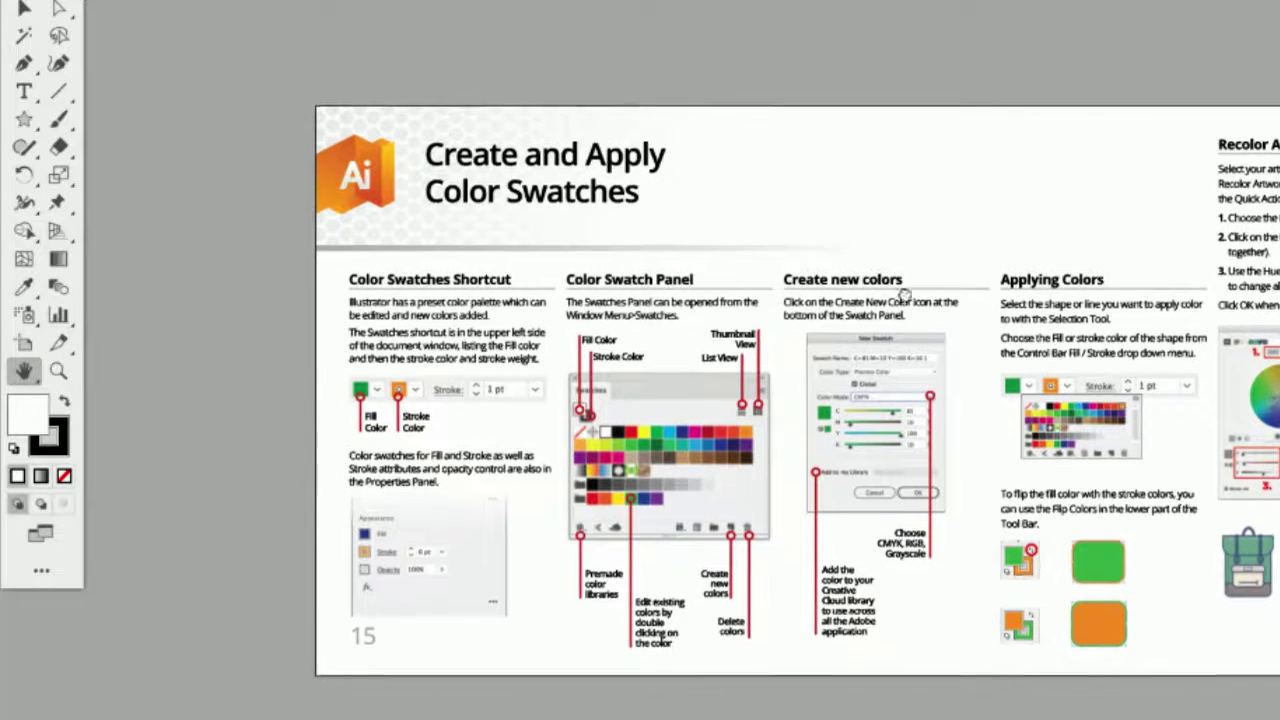
{"action": "left_click_drag", "start_coordinate": [908, 323], "coordinate": [858, 47]}
{"action": "left_click_drag", "start_coordinate": [862, 195], "coordinate": [816, 631]}
{"action": "mouse_move", "coordinate": [811, 152]}
{"action": "left_mouse_down"}
{"action": "mouse_move", "coordinate": [806, 551]}
{"action": "mouse_move", "coordinate": [817, 489]}
{"action": "mouse_move", "coordinate": [820, 626]}
{"action": "mouse_move", "coordinate": [816, 485]}
{"action": "left_mouse_up"}
{"action": "scroll", "coordinate": [816, 485], "scroll_direction": "right", "scroll_amount": 3}
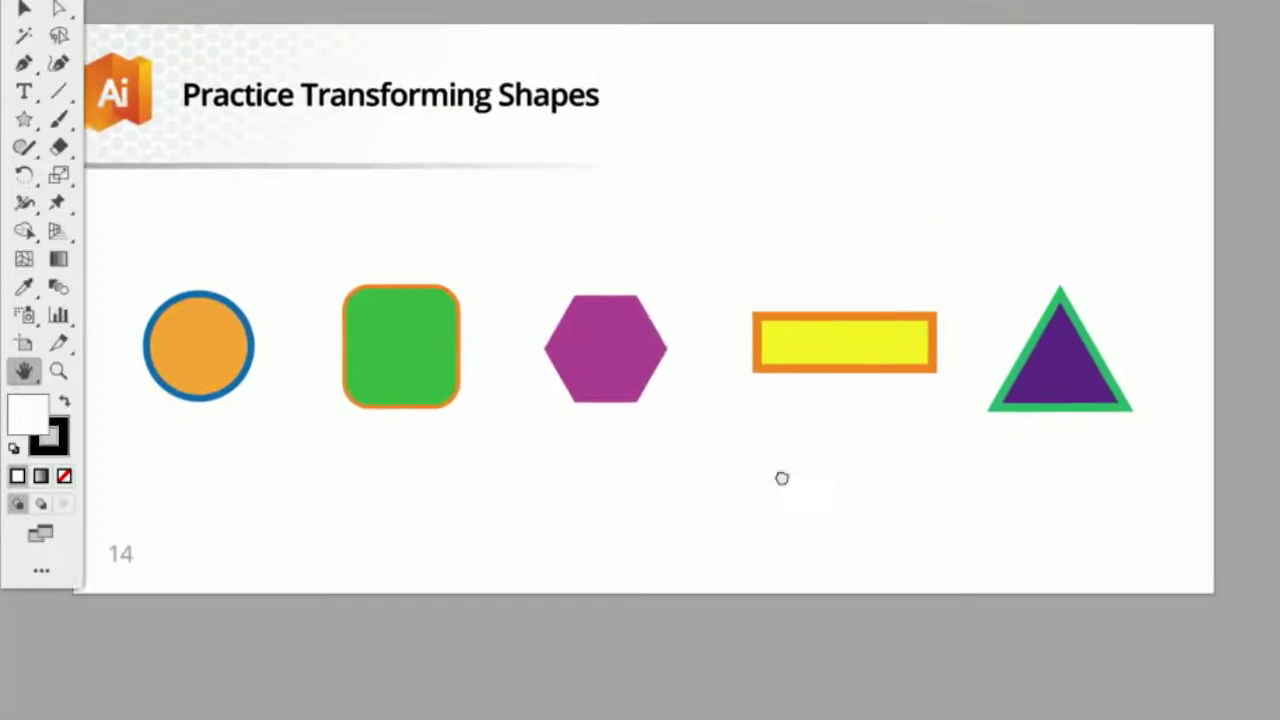
{"action": "scroll", "coordinate": [780, 477], "scroll_direction": "left", "scroll_amount": 4}
{"action": "scroll", "coordinate": [854, 269], "scroll_direction": "down", "scroll_amount": 4}
{"action": "scroll", "coordinate": [829, 414], "scroll_direction": "up", "scroll_amount": 4}
{"action": "scroll", "coordinate": [822, 485], "scroll_direction": "right", "scroll_amount": 1}
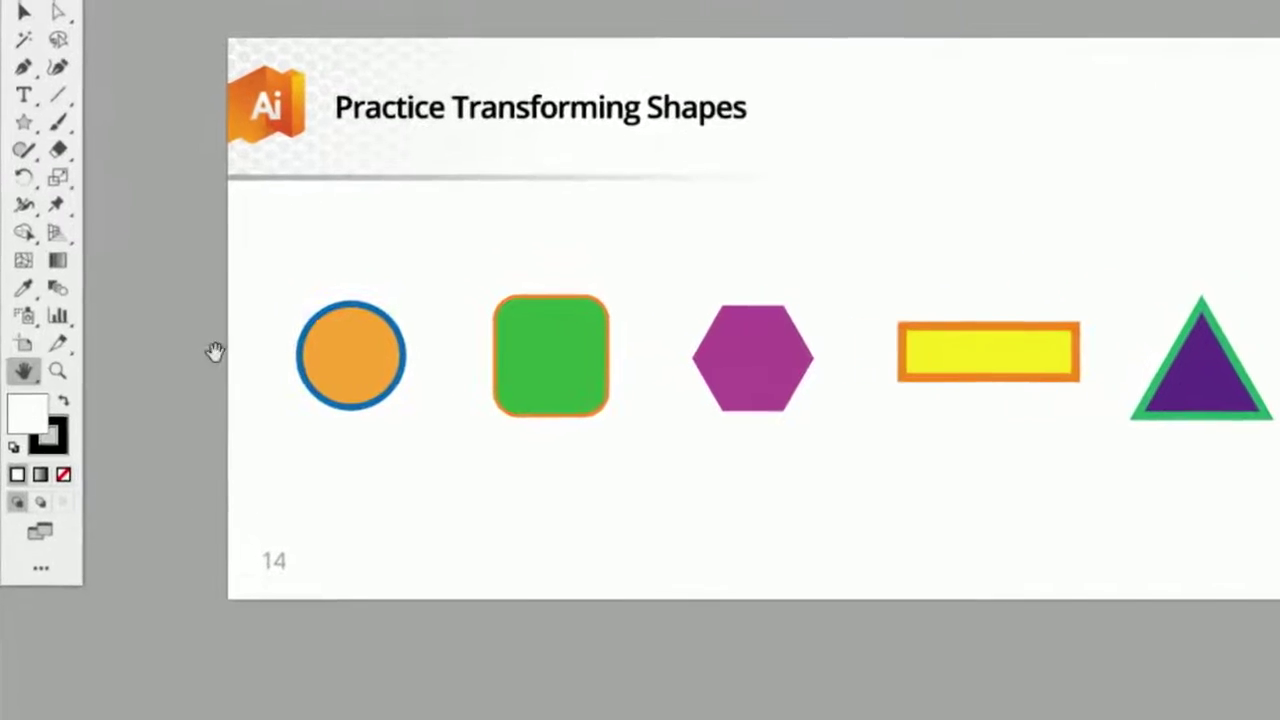
Zoom in on the purple hexagon of the Practice Transforming Shapes artboard to 600% with the Zoom tool
{"action": "left_click", "coordinate": [58, 371]}
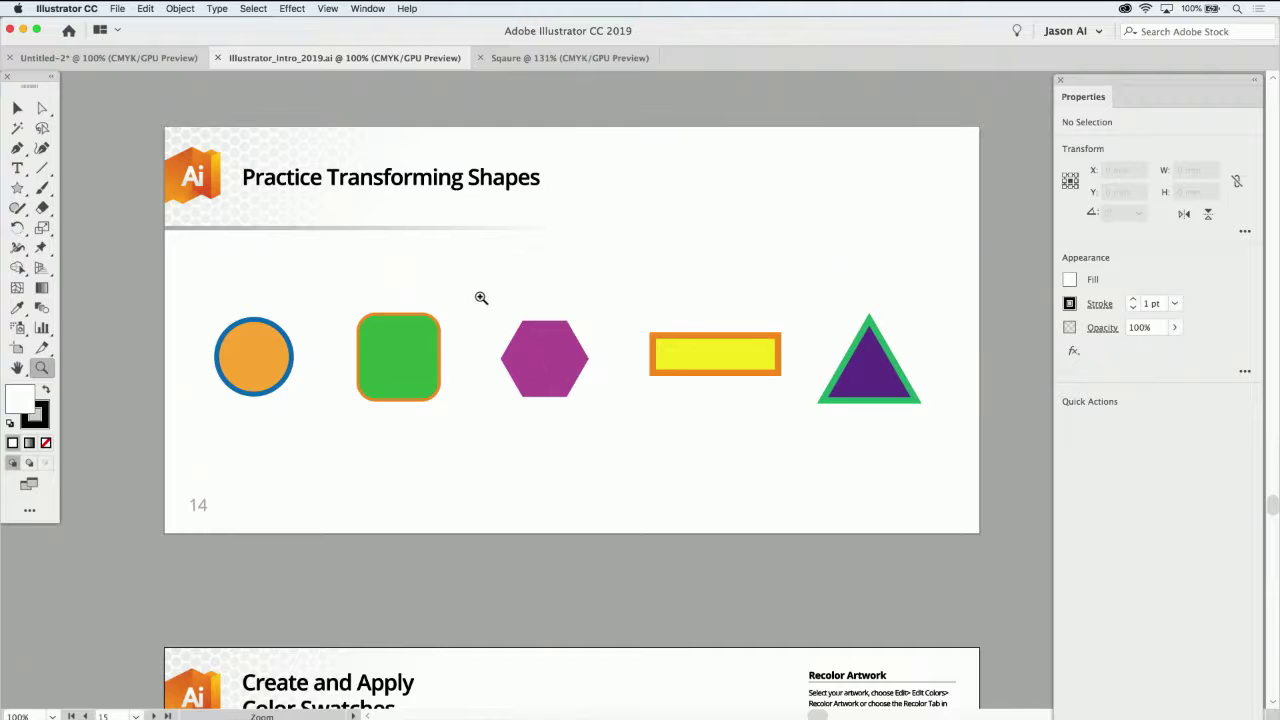
{"action": "left_click", "coordinate": [547, 357]}
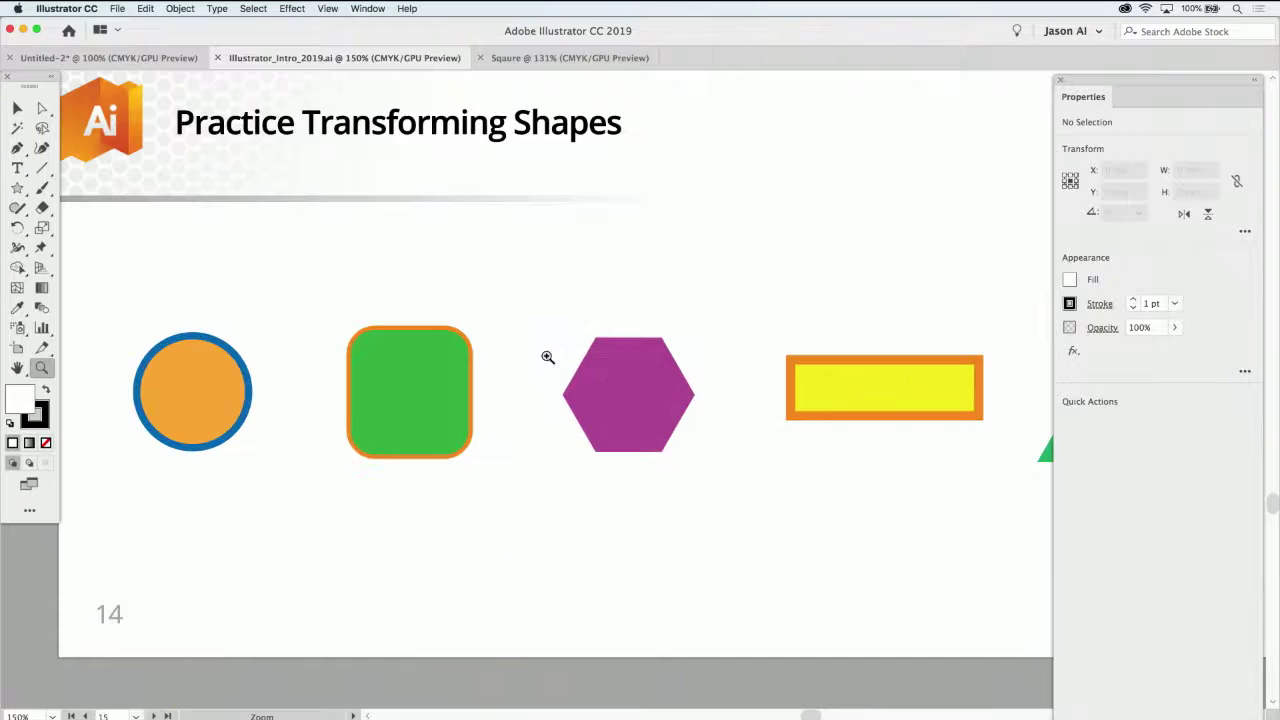
{"action": "left_click", "coordinate": [597, 375]}
{"action": "left_click", "coordinate": [722, 400]}
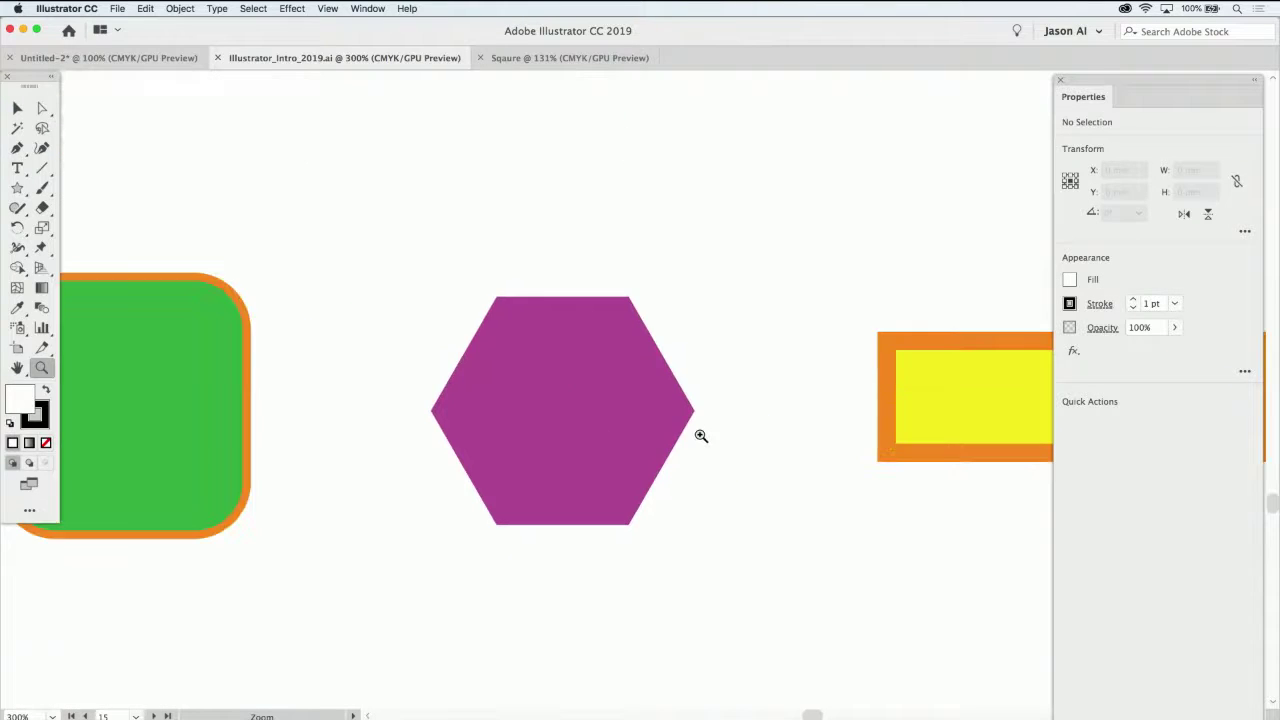
{"action": "left_click", "coordinate": [641, 420]}
{"action": "left_click", "coordinate": [500, 382]}
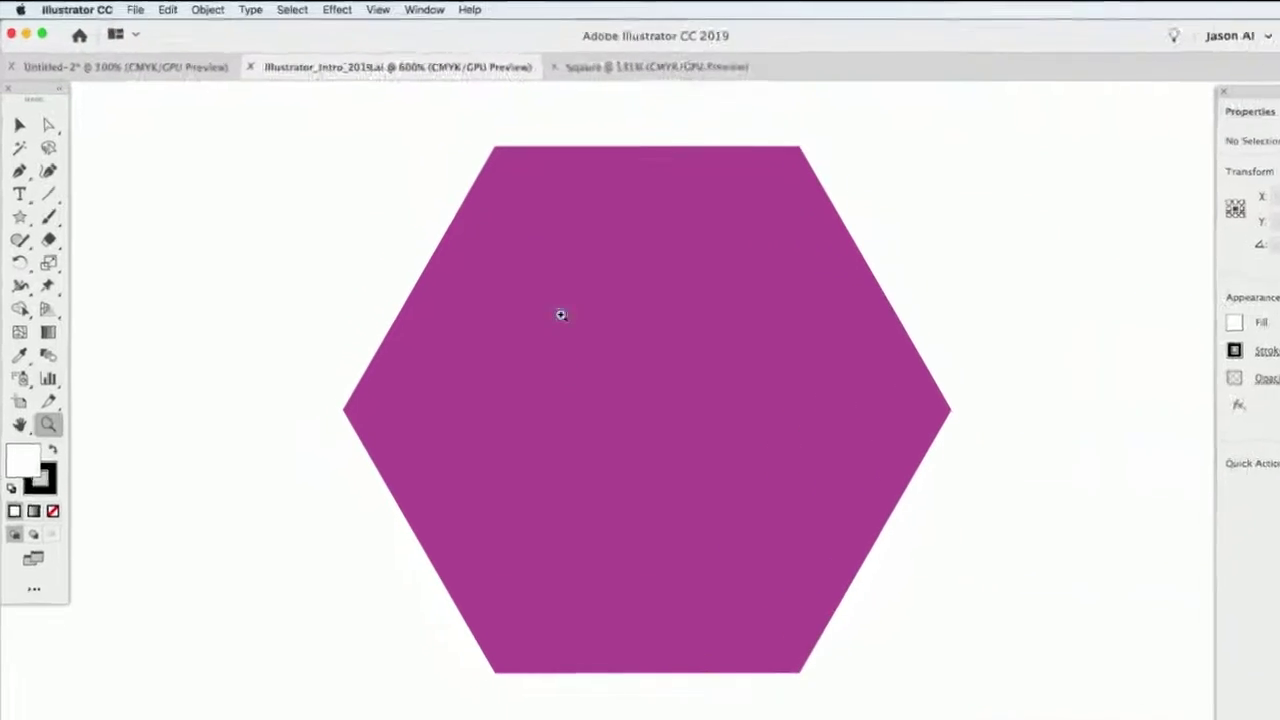
Review the view commands for fitting artboards, and use the Hand tool's shortcut to fit the active Color Swatches artboard in the window
{"action": "left_click", "coordinate": [327, 8]}
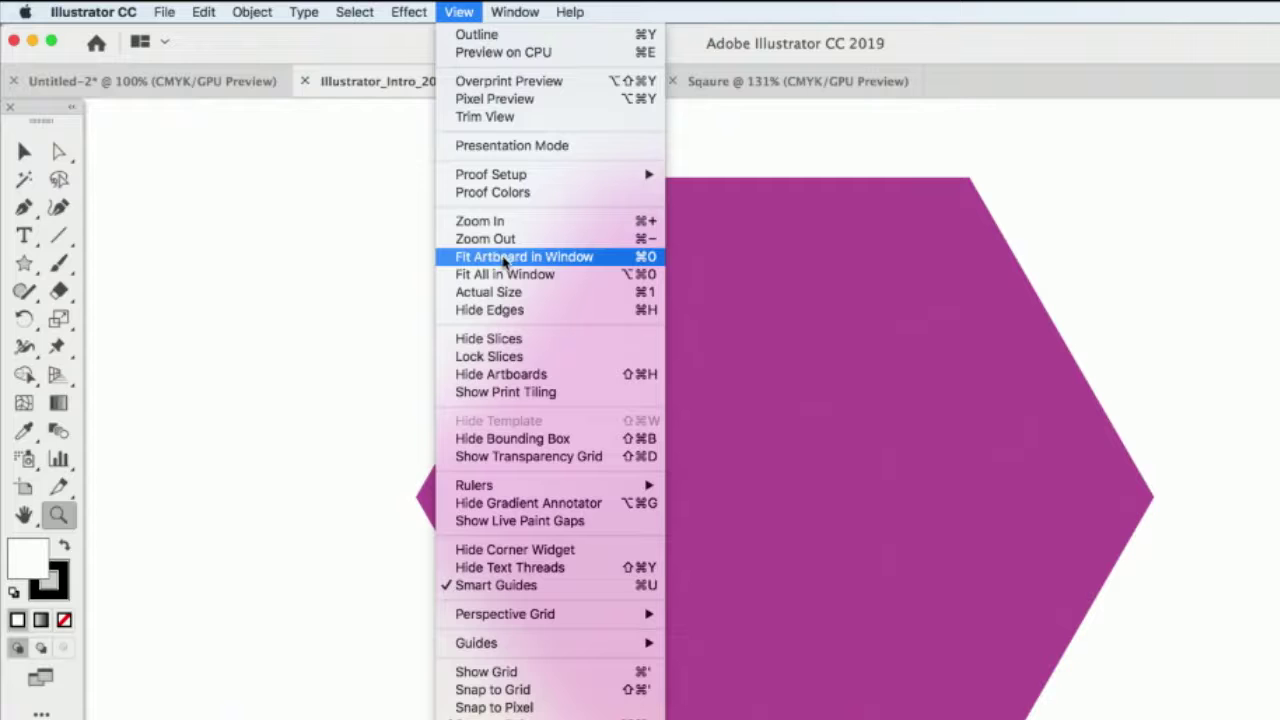
{"action": "left_click", "coordinate": [460, 10]}
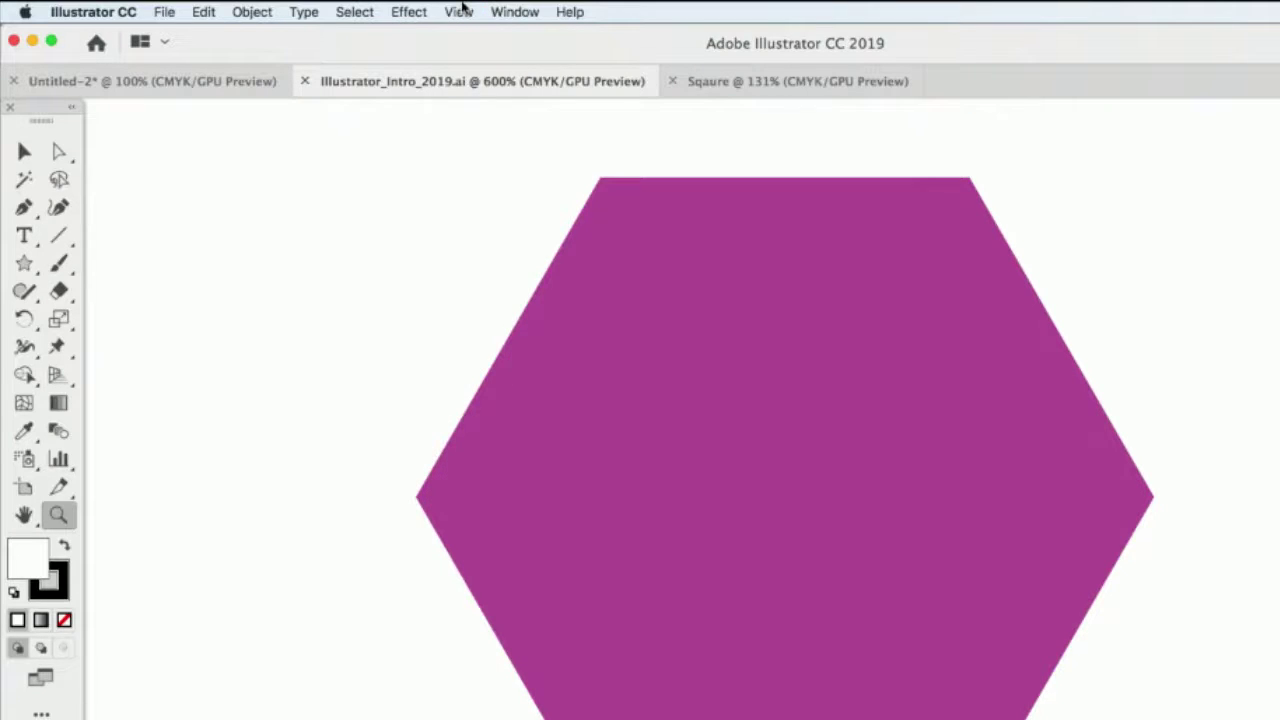
{"action": "left_click", "coordinate": [24, 514]}
{"action": "double_click", "coordinate": [24, 514]}
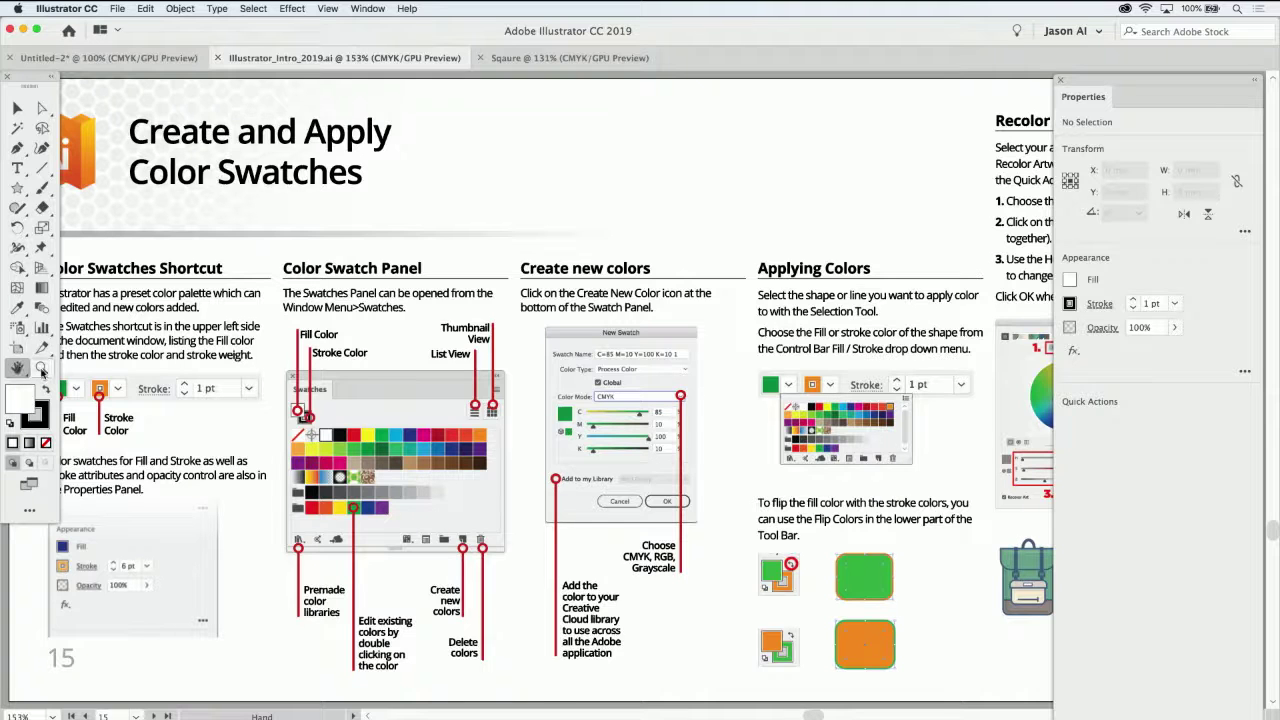
Switch the Color Swatches artboard between 100% and fit-in-window using the Zoom and Hand tool shortcuts, ending at 100%
{"action": "left_click", "coordinate": [41, 370]}
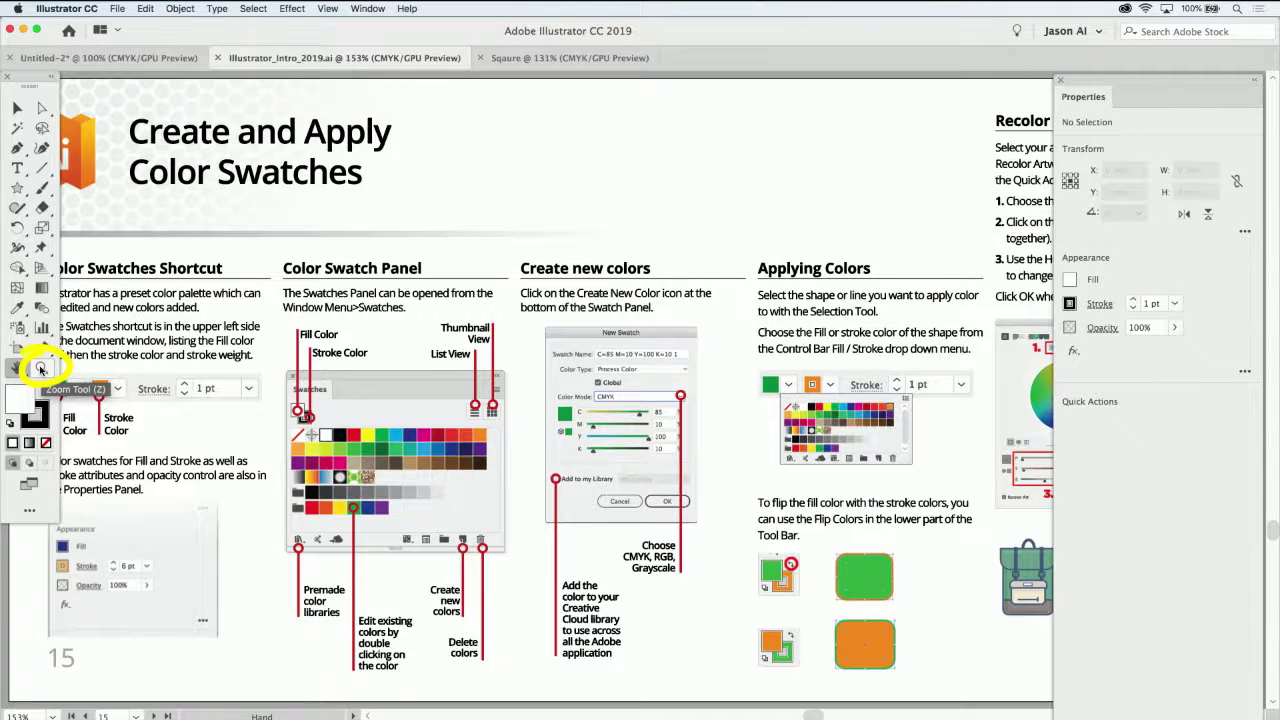
{"action": "double_click", "coordinate": [41, 370]}
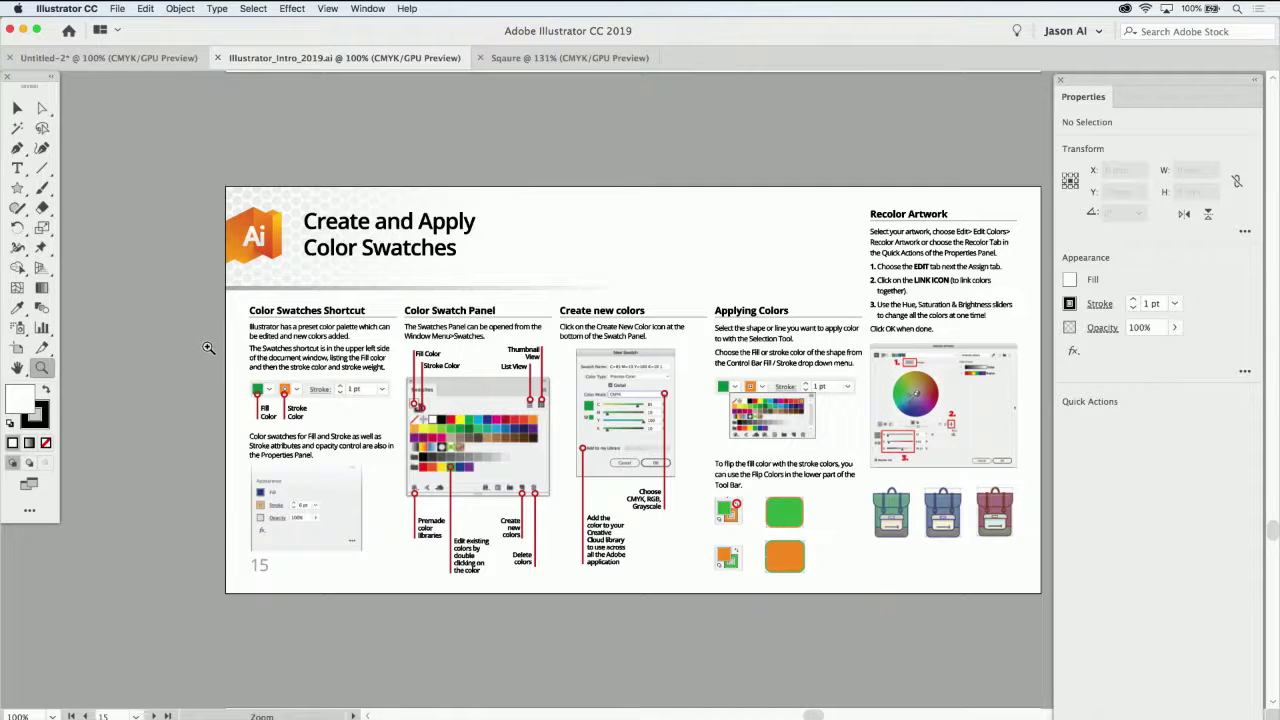
{"action": "double_click", "coordinate": [18, 368]}
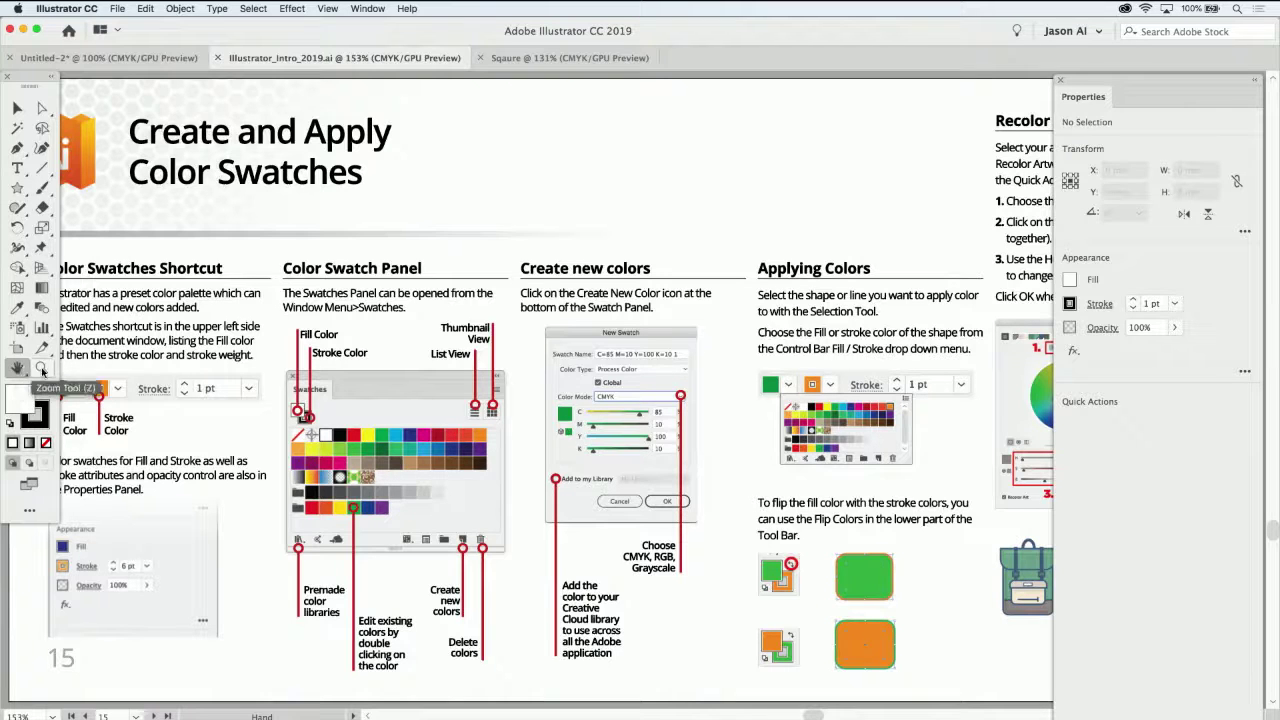
{"action": "double_click", "coordinate": [42, 368]}
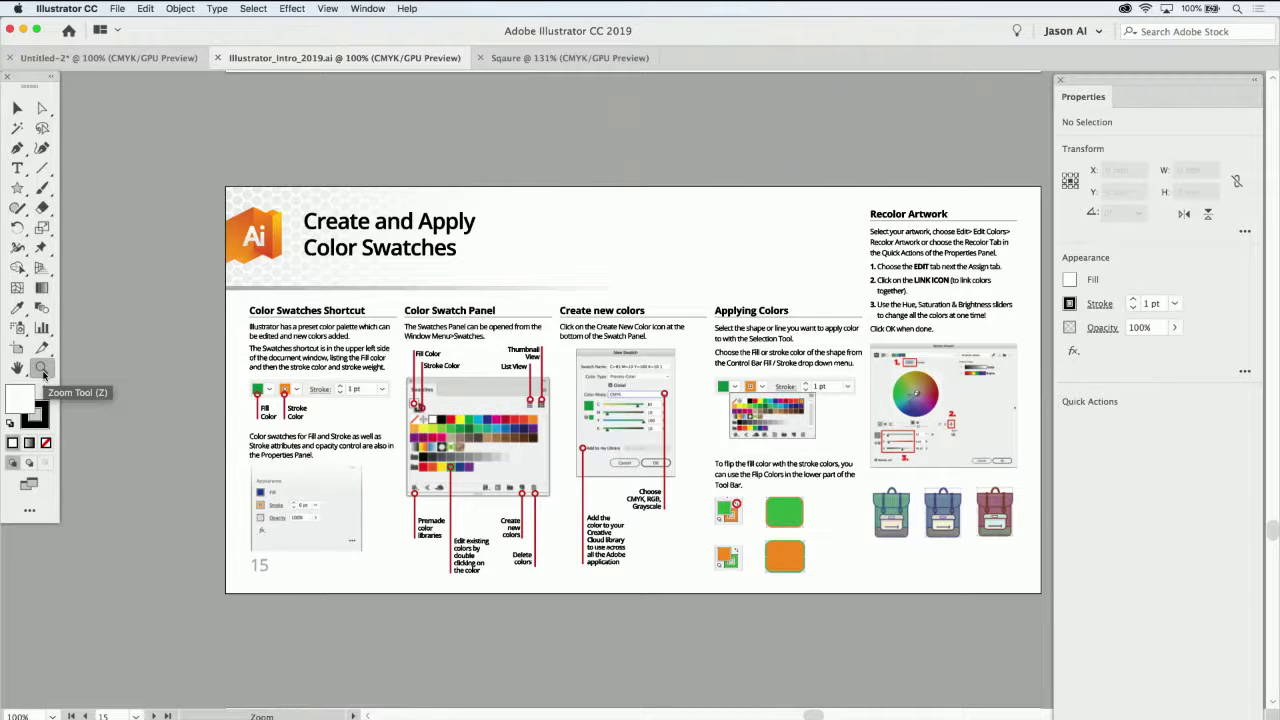
Try the Hand and Zoom tool shortcuts, and use animated zoom to enlarge and reduce the view around the Create new colors section
{"action": "key", "text": "h"}
{"action": "key", "text": "z"}
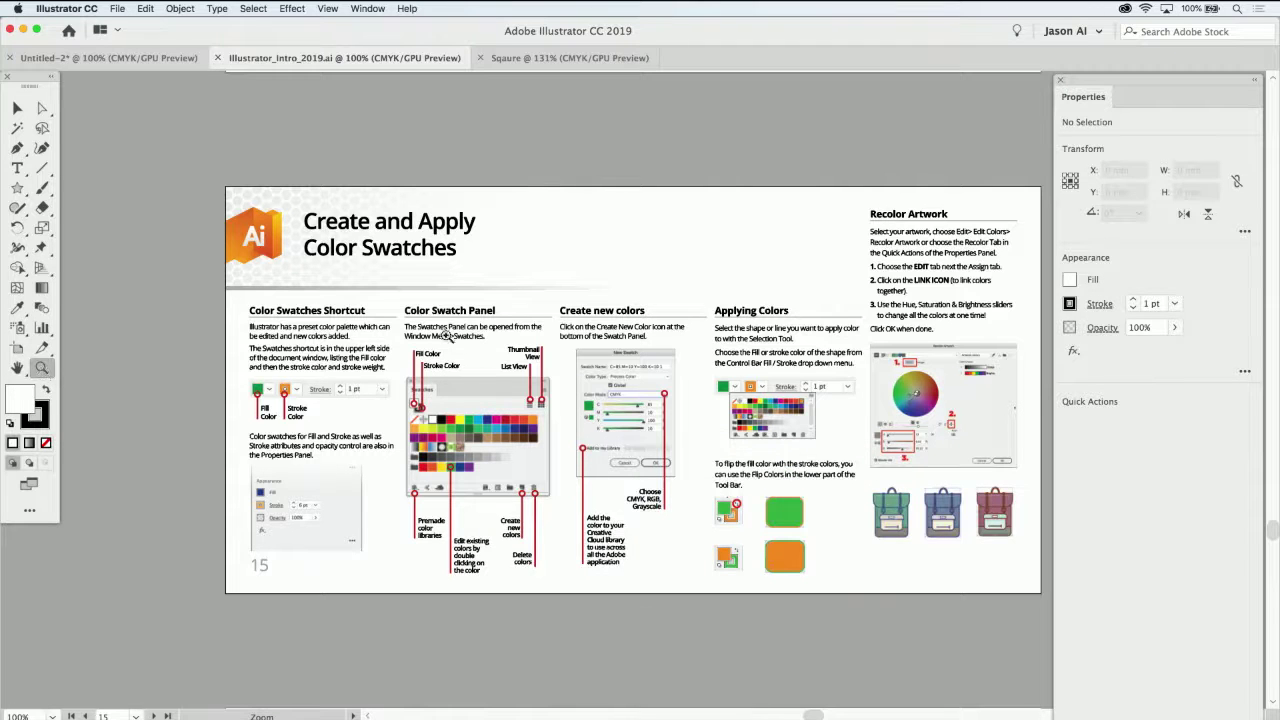
{"action": "left_click_drag", "start_coordinate": [543, 303], "coordinate": [597, 345]}
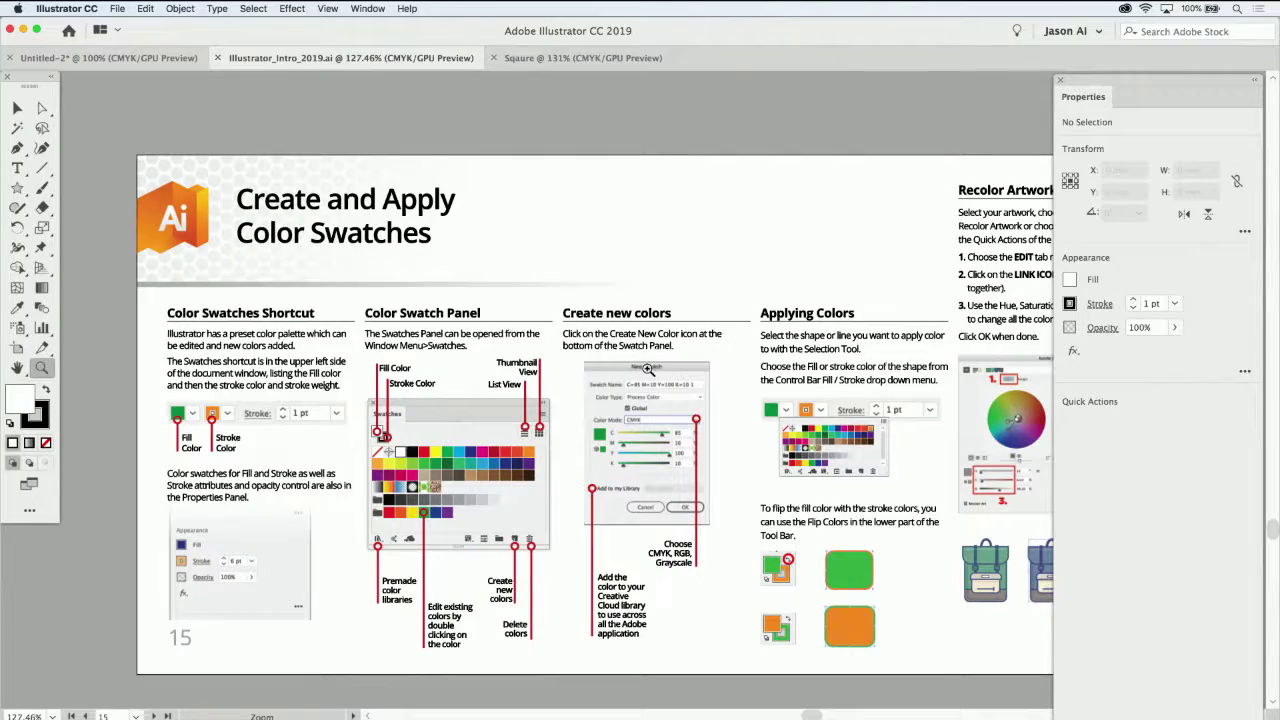
{"action": "left_click_drag", "start_coordinate": [648, 370], "coordinate": [549, 363]}
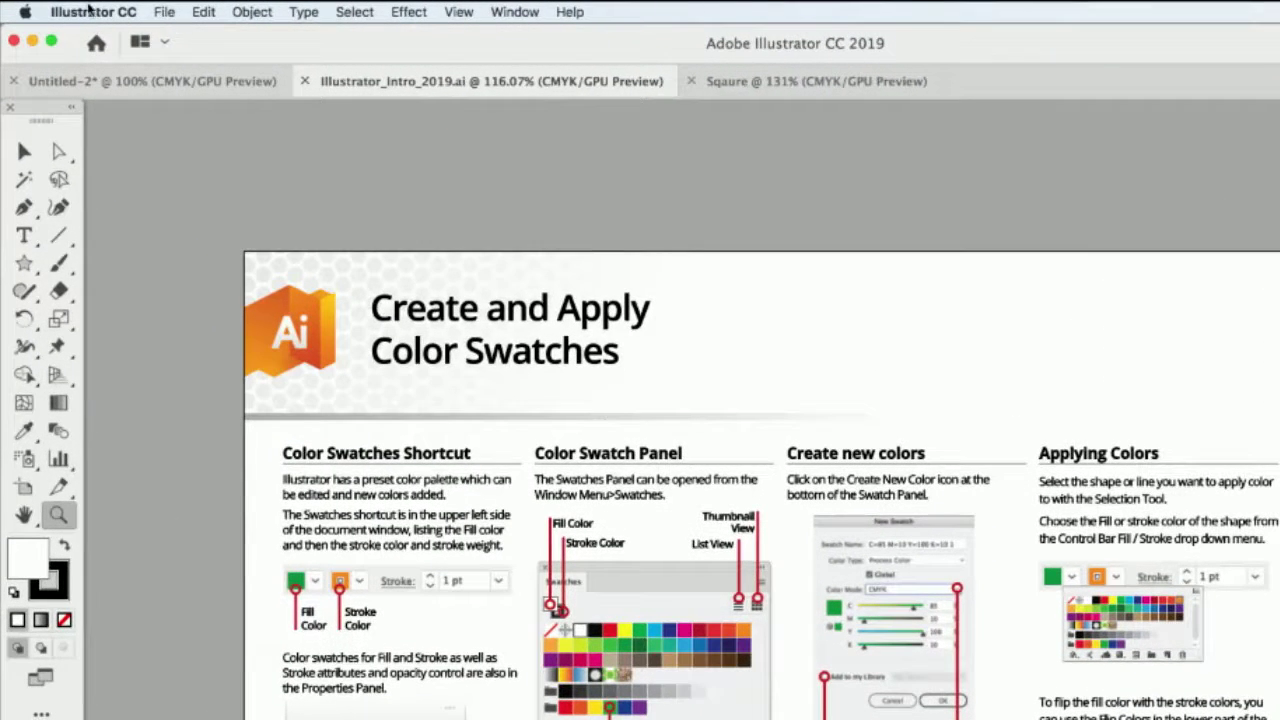
Turn off Animated Zoom in the Performance preferences, keeping GPU Performance enabled
{"action": "left_click", "coordinate": [88, 10]}
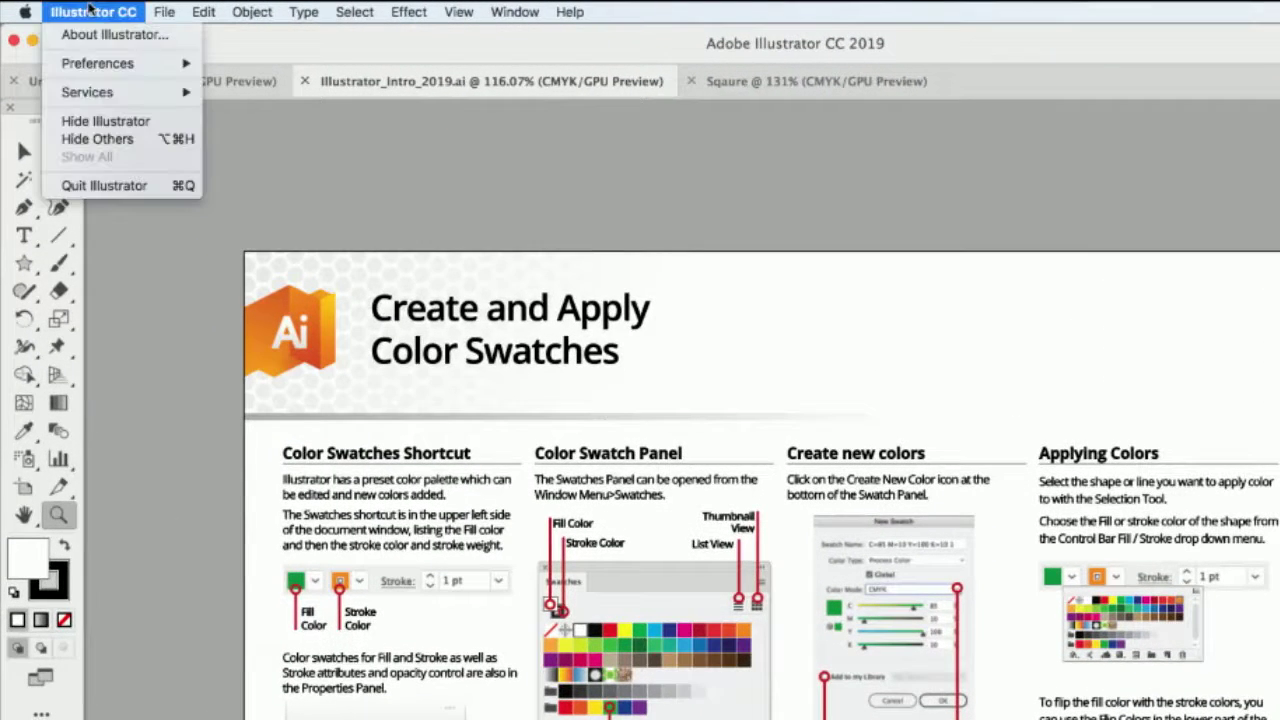
{"action": "mouse_move", "coordinate": [97, 68]}
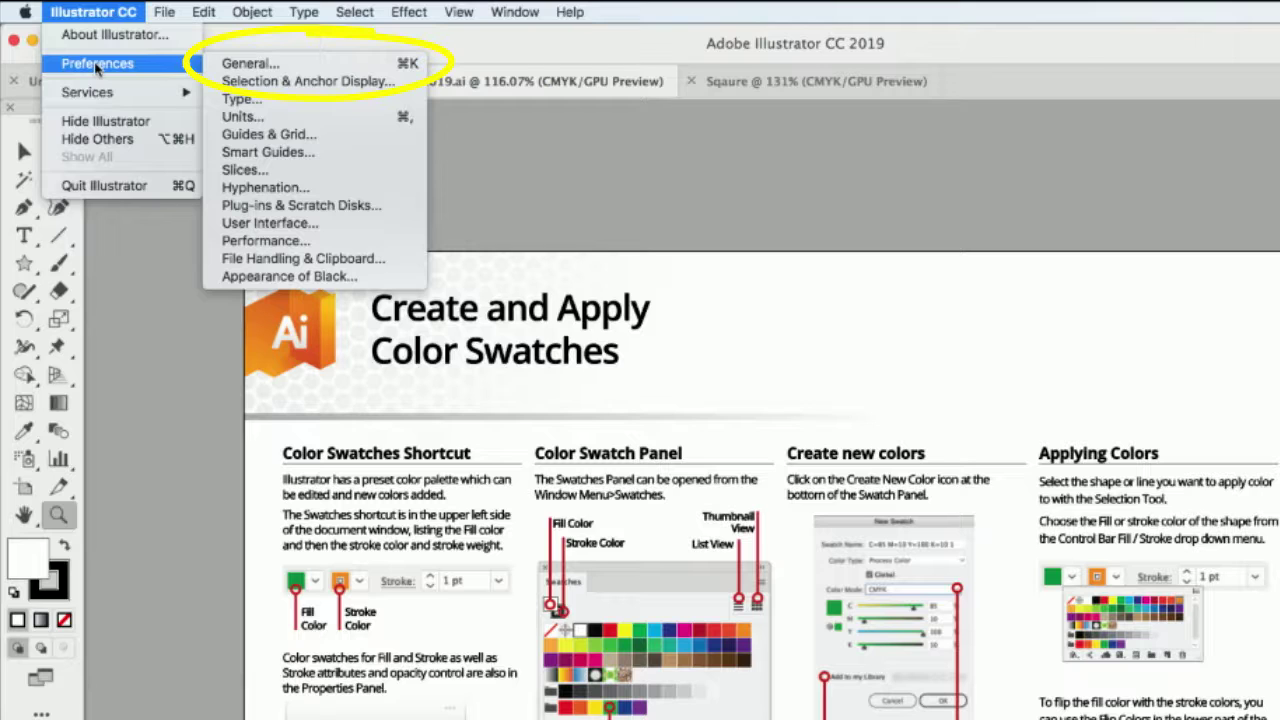
{"action": "left_click", "coordinate": [245, 66]}
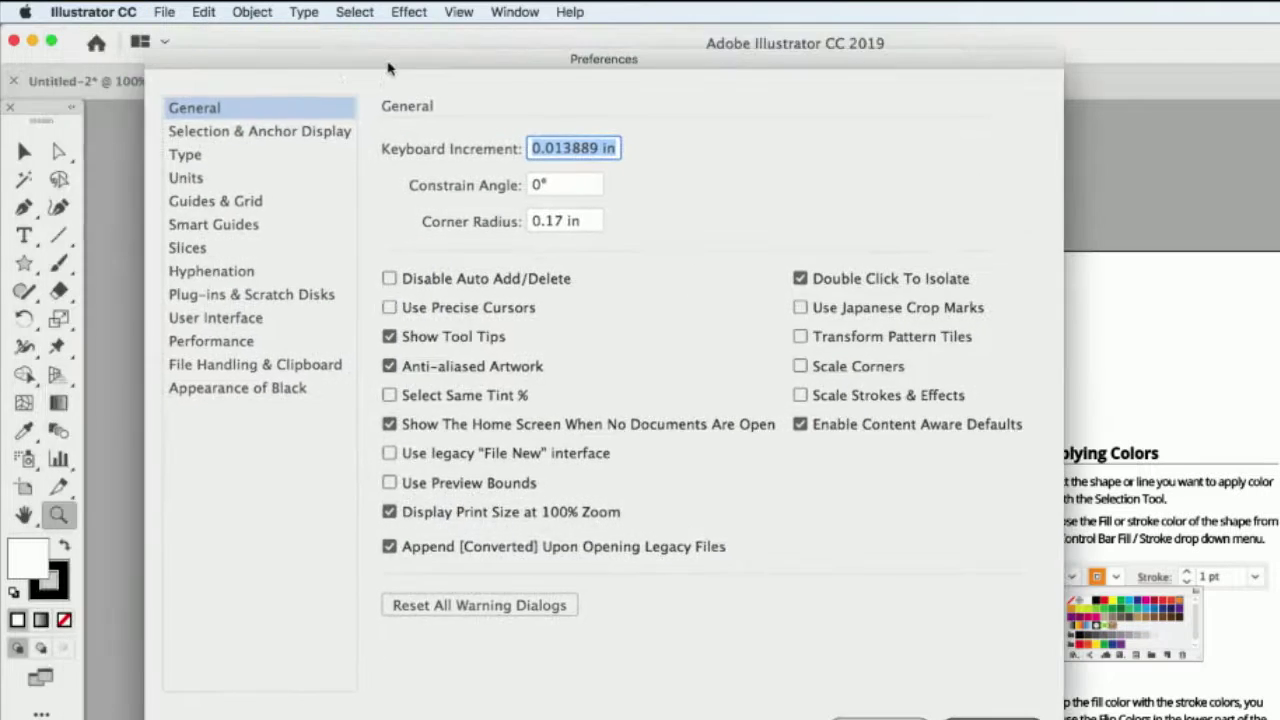
{"action": "left_click", "coordinate": [249, 322]}
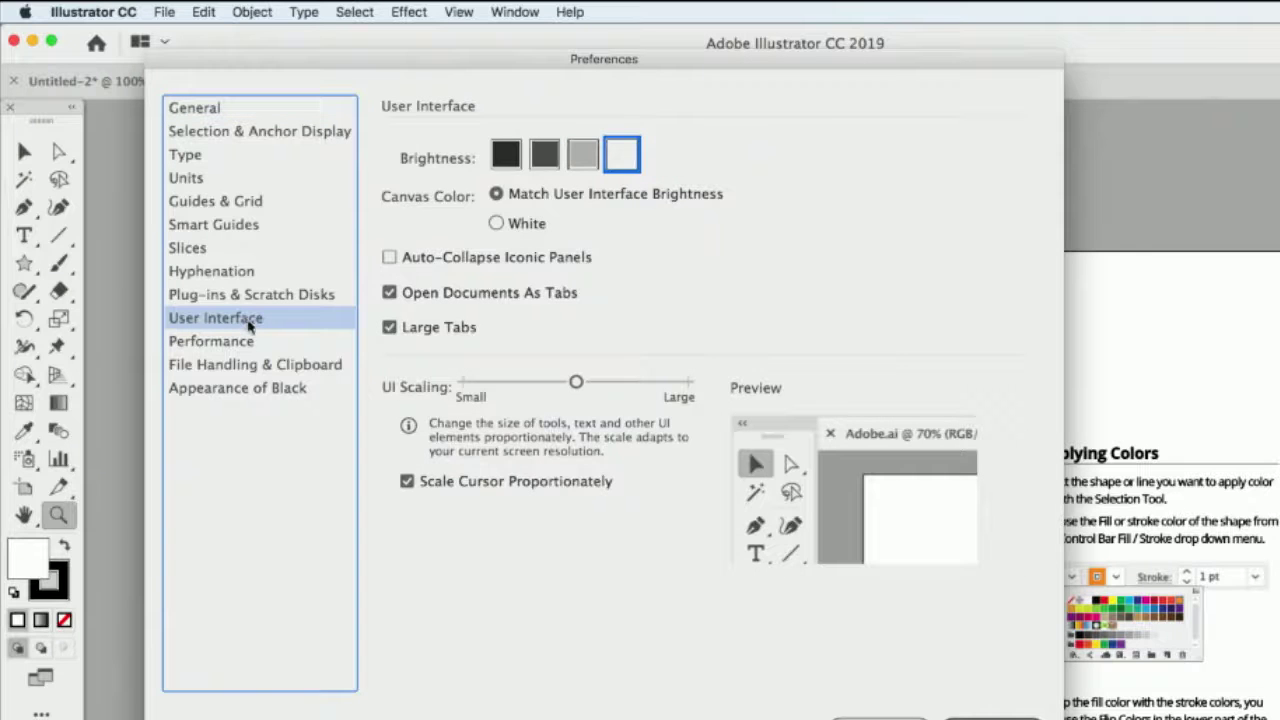
{"action": "left_click", "coordinate": [249, 343]}
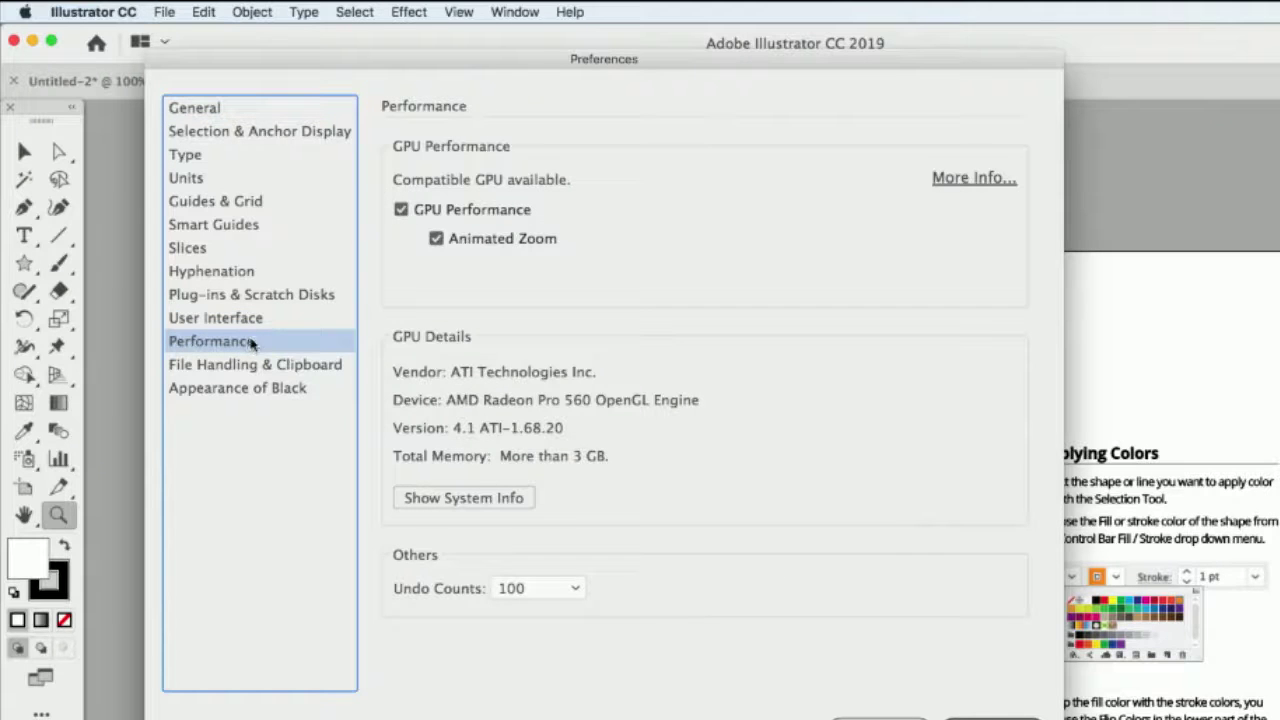
{"action": "left_click", "coordinate": [437, 239]}
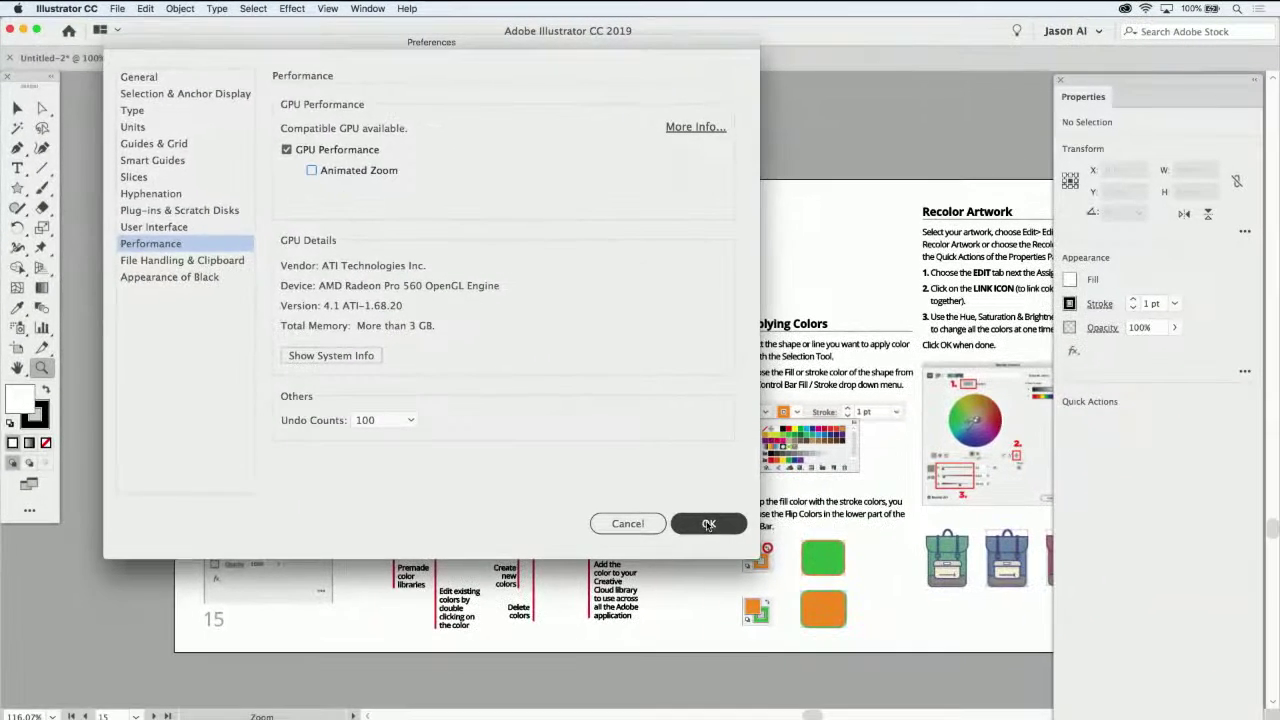
{"action": "left_click", "coordinate": [710, 526]}
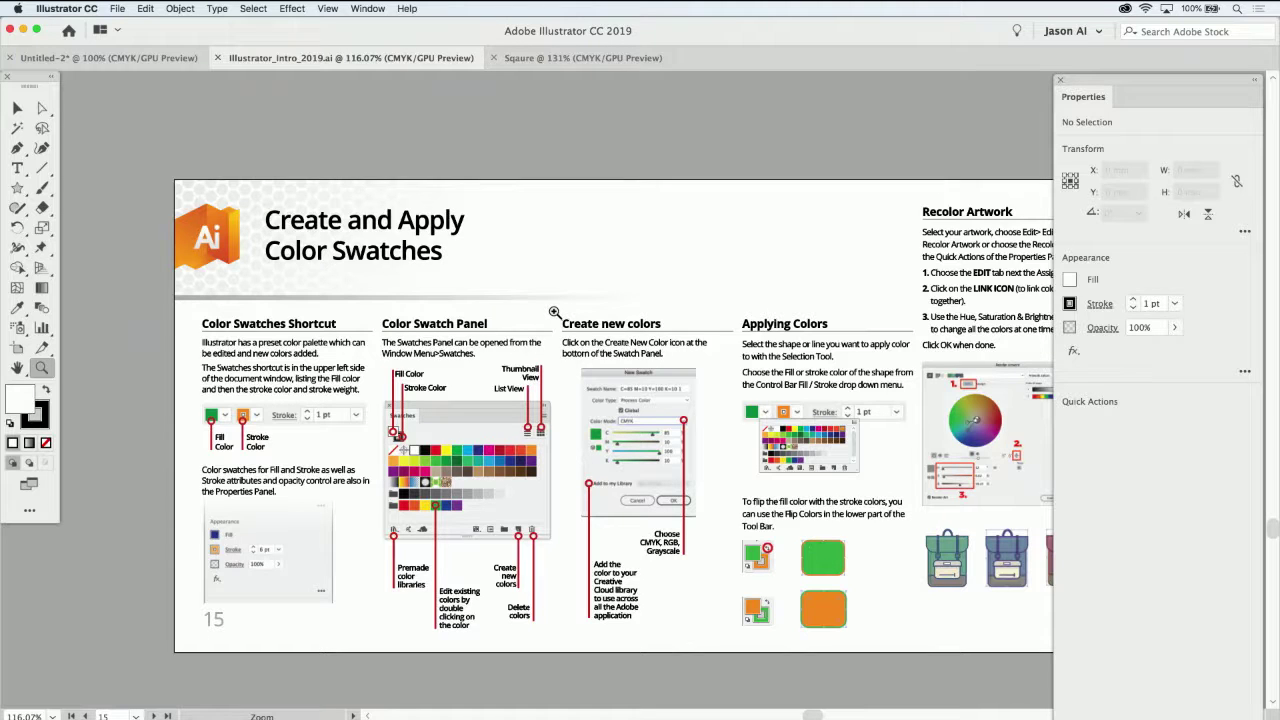
Marquee-zoom into the Create new colors section and its heading, and return to the whole Color Swatches artboard fitted in the window
{"action": "left_click_drag", "start_coordinate": [557, 313], "coordinate": [738, 525]}
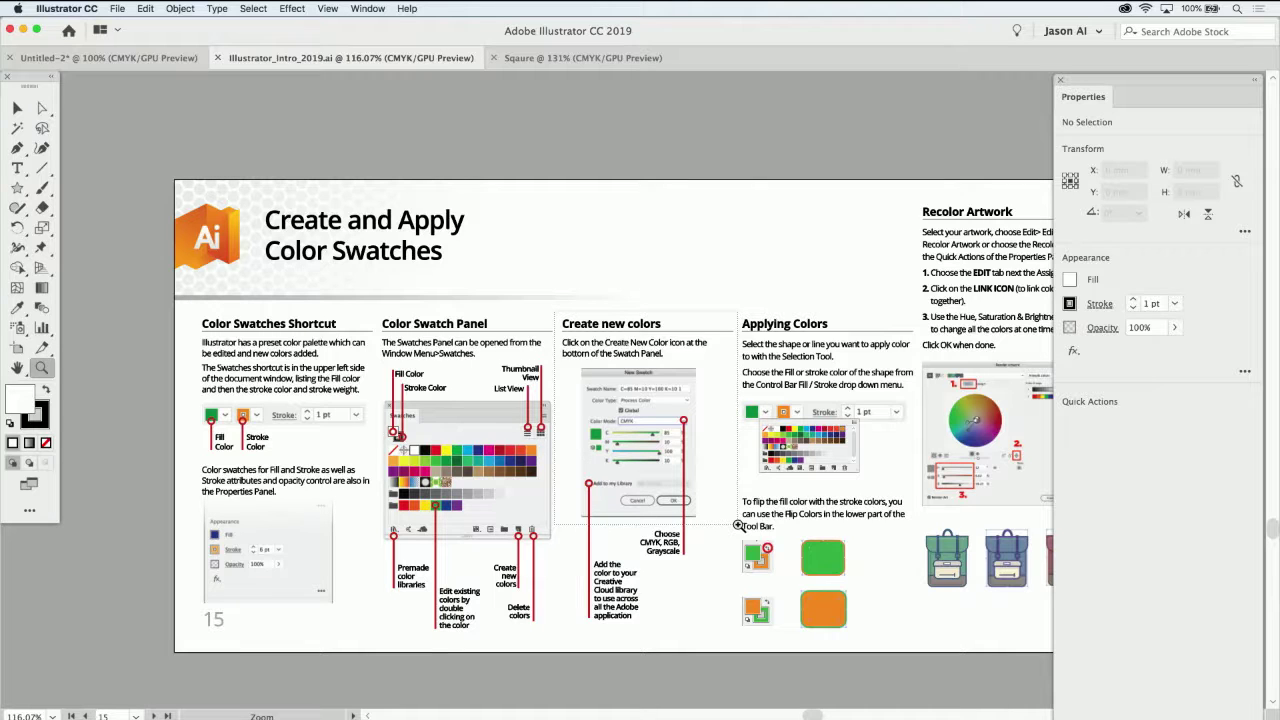
{"action": "left_click", "coordinate": [738, 524]}
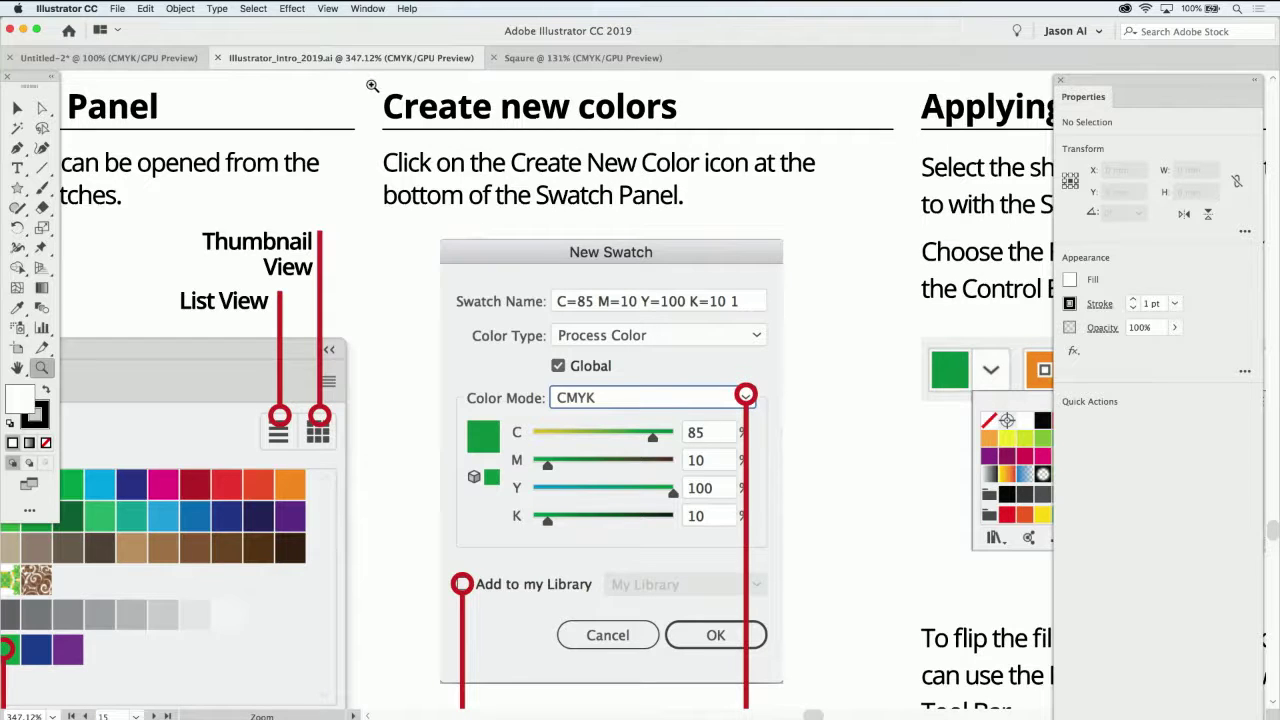
{"action": "left_click_drag", "start_coordinate": [383, 83], "coordinate": [830, 219]}
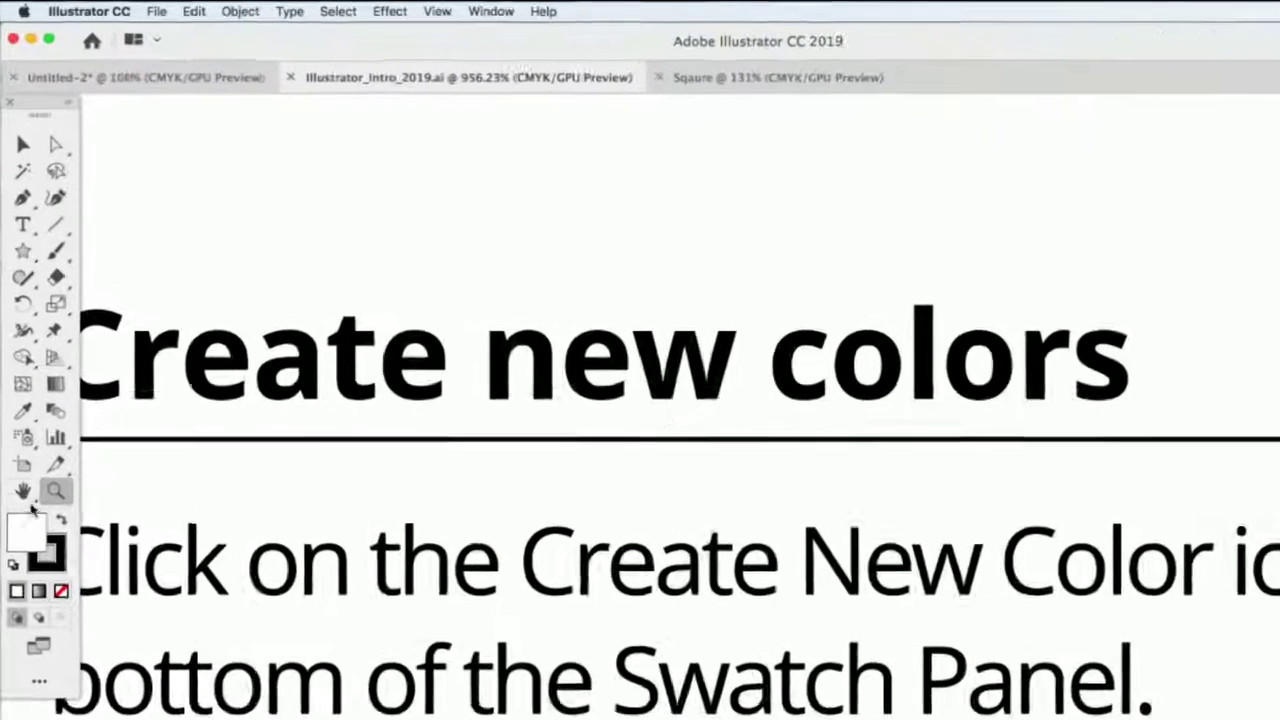
{"action": "double_click", "coordinate": [62, 520]}
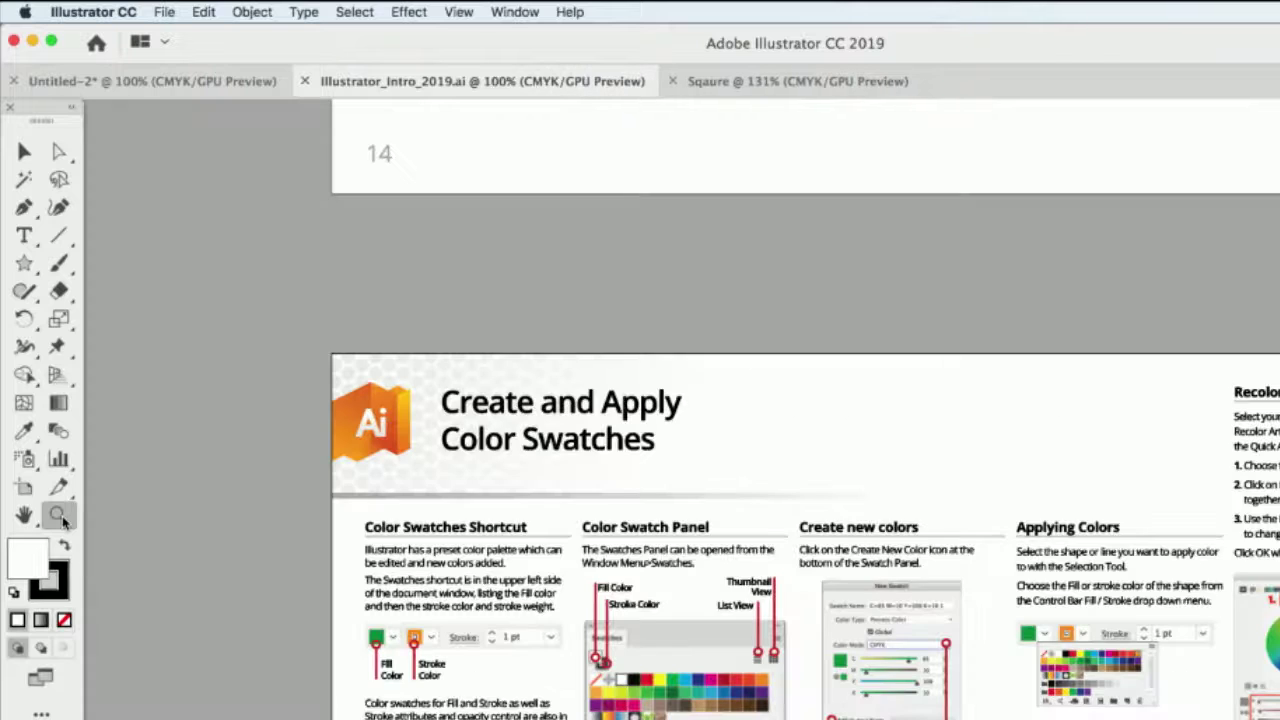
{"action": "double_click", "coordinate": [24, 515]}
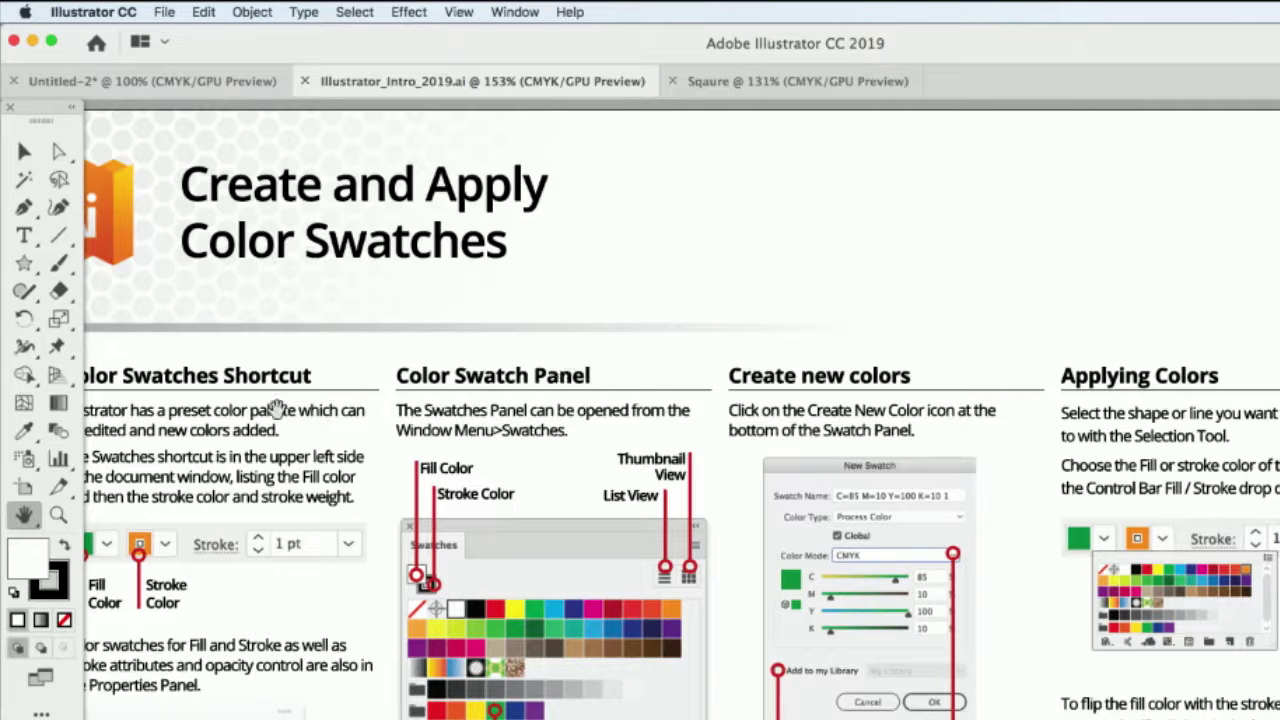
Zoom in to 300% above the Create new colors heading with the Zoom tool, and zoom back out
{"action": "left_click", "coordinate": [58, 515]}
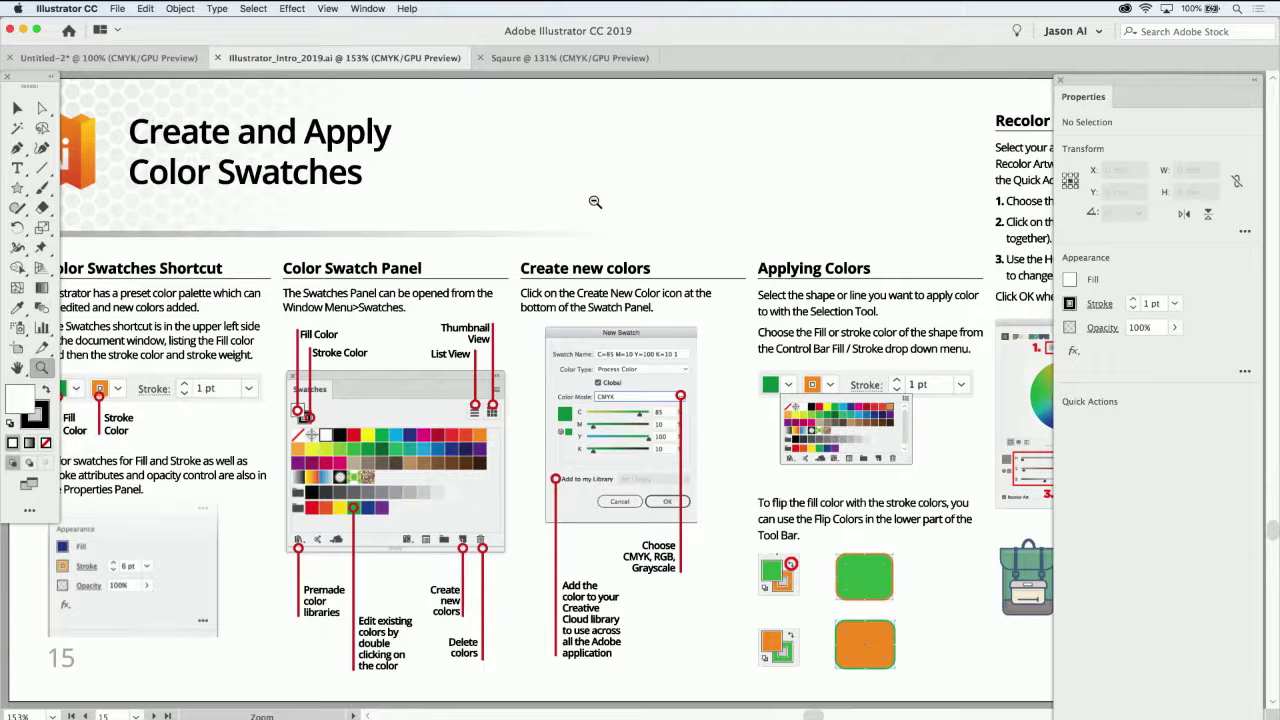
{"action": "left_click", "coordinate": [608, 258]}
{"action": "left_click", "coordinate": [608, 258]}
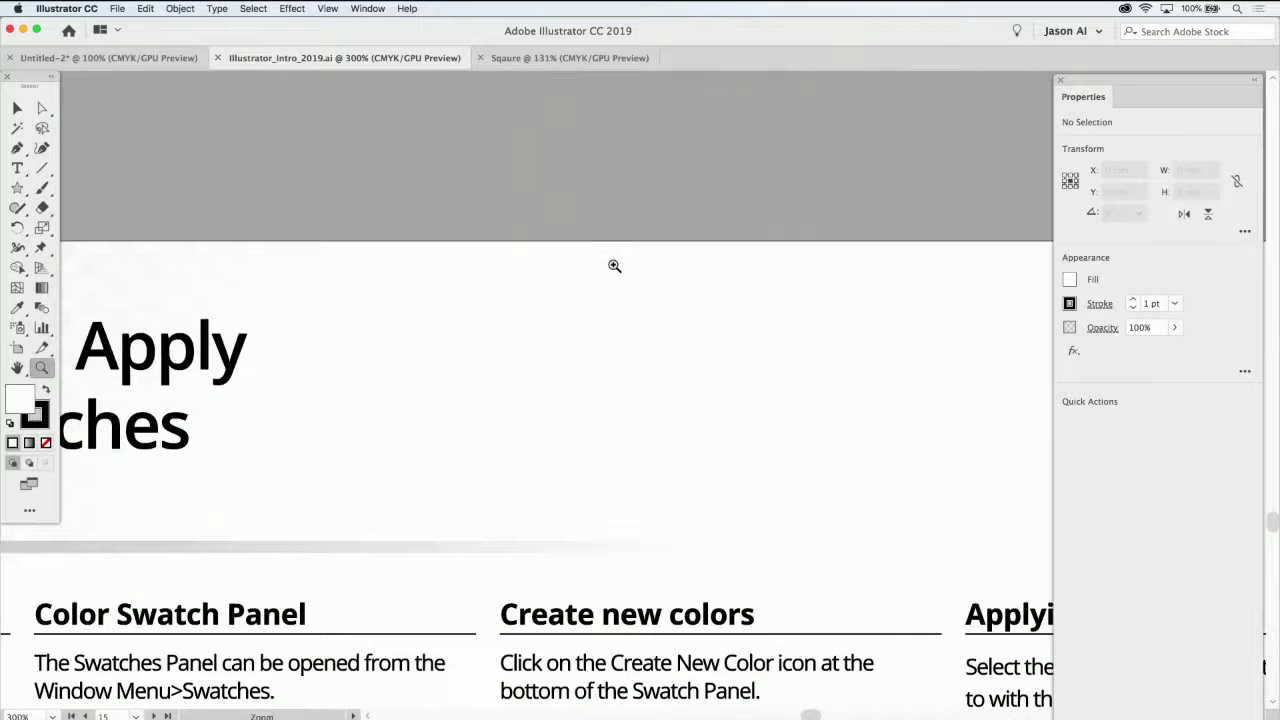
{"action": "left_click", "coordinate": [694, 653], "text": "alt"}
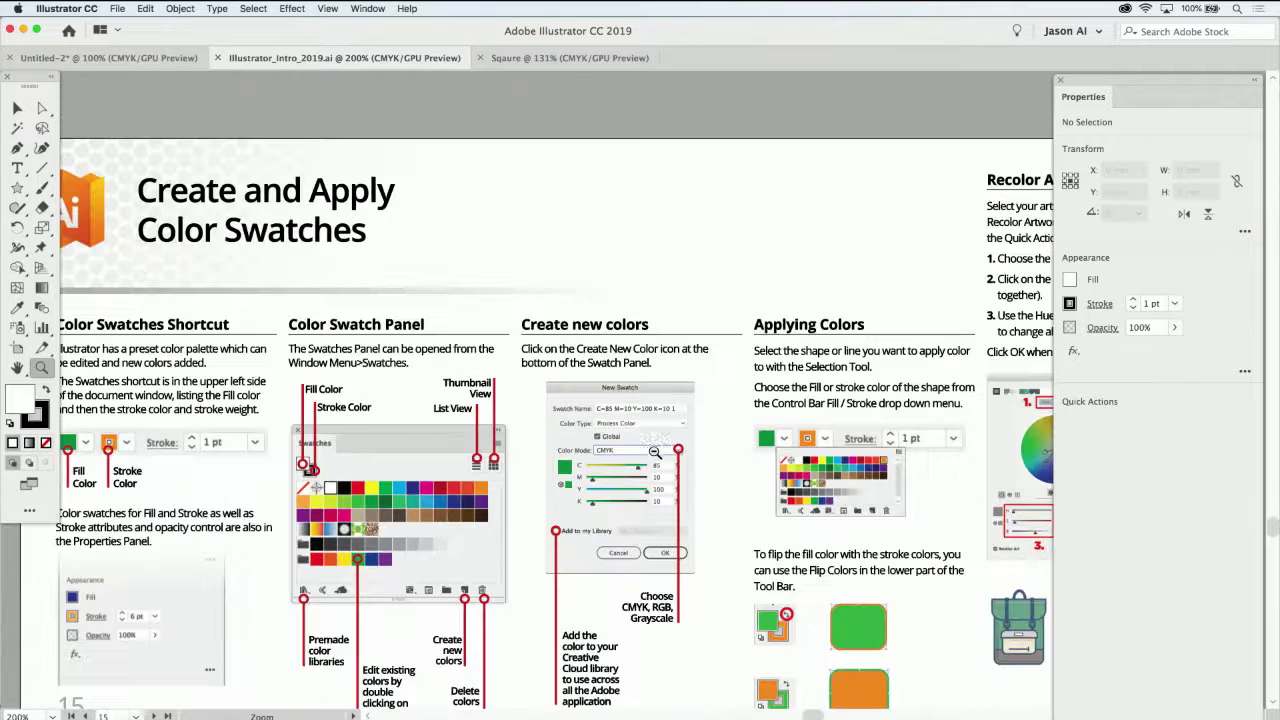
{"action": "left_click", "coordinate": [655, 452], "text": "alt"}
Practice zooming in and out around the Create new colors and Color Swatches Shortcut sections, ending at 200%
{"action": "left_click", "coordinate": [675, 369]}
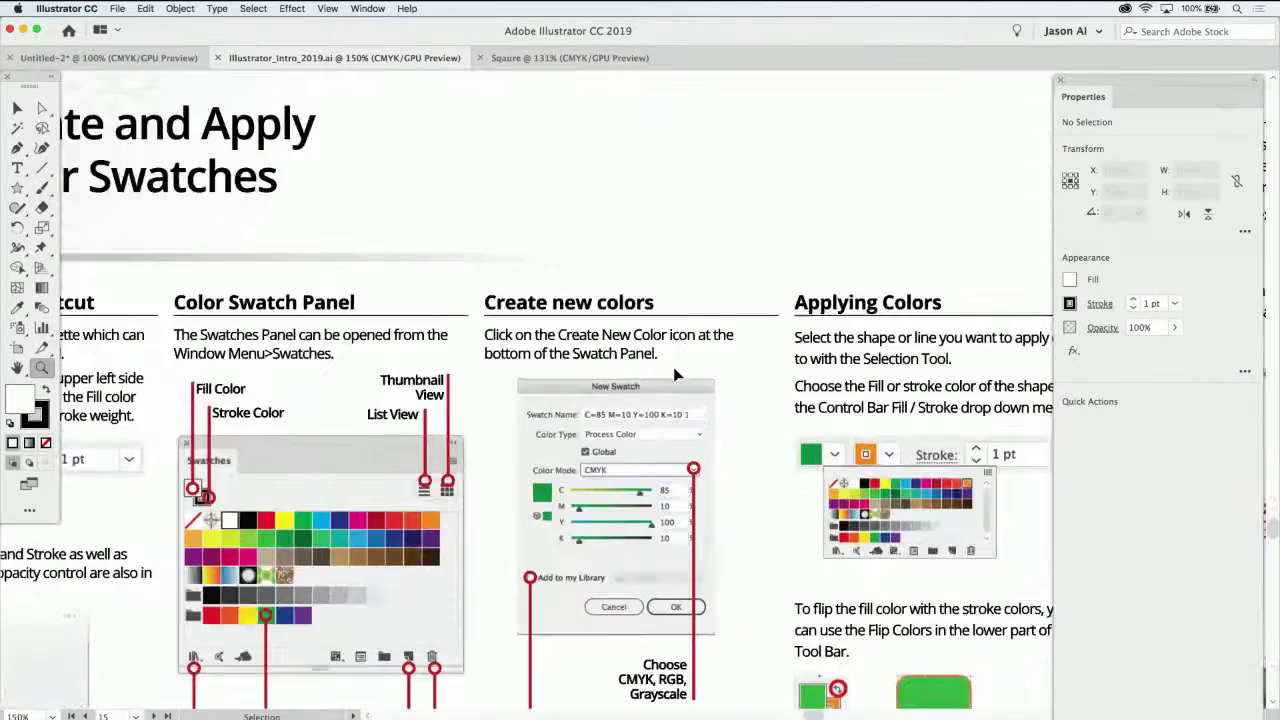
{"action": "left_click", "coordinate": [674, 368]}
{"action": "left_click", "coordinate": [674, 368]}
{"action": "left_click", "coordinate": [673, 367], "text": "alt"}
{"action": "left_click", "coordinate": [673, 367], "text": "alt"}
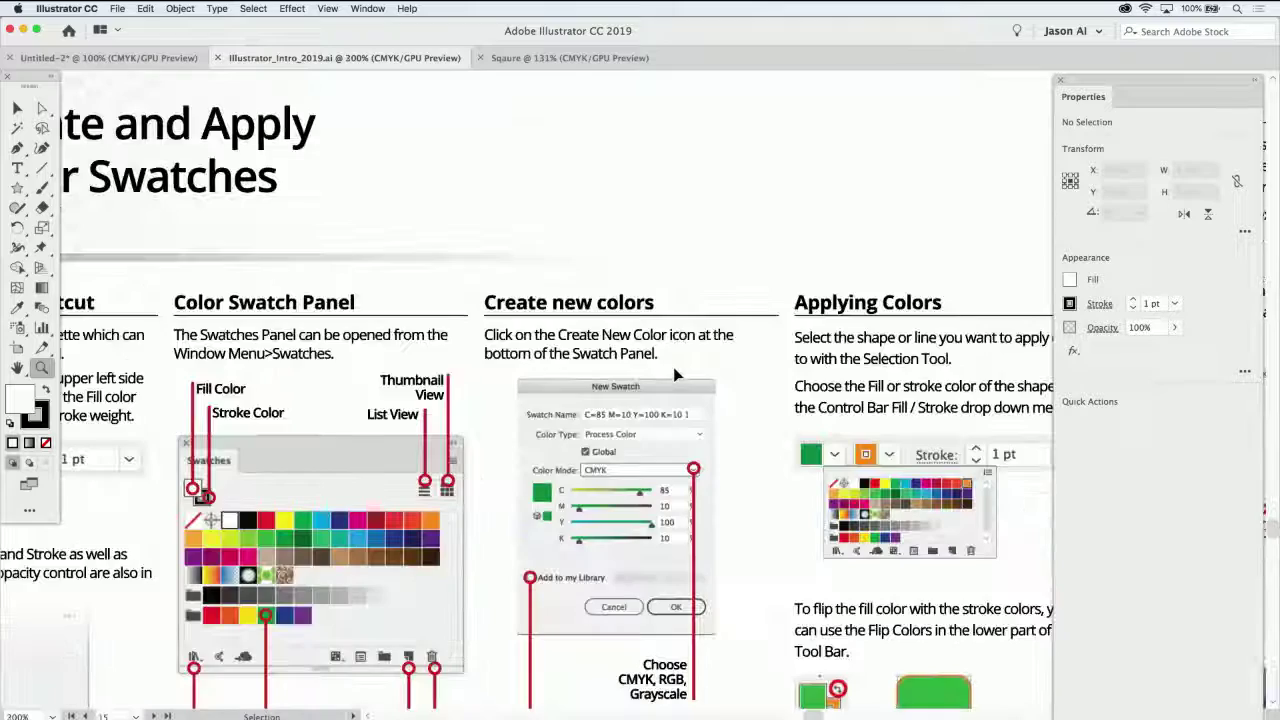
{"action": "left_click", "coordinate": [673, 367], "text": "alt"}
{"action": "left_click", "coordinate": [433, 463]}
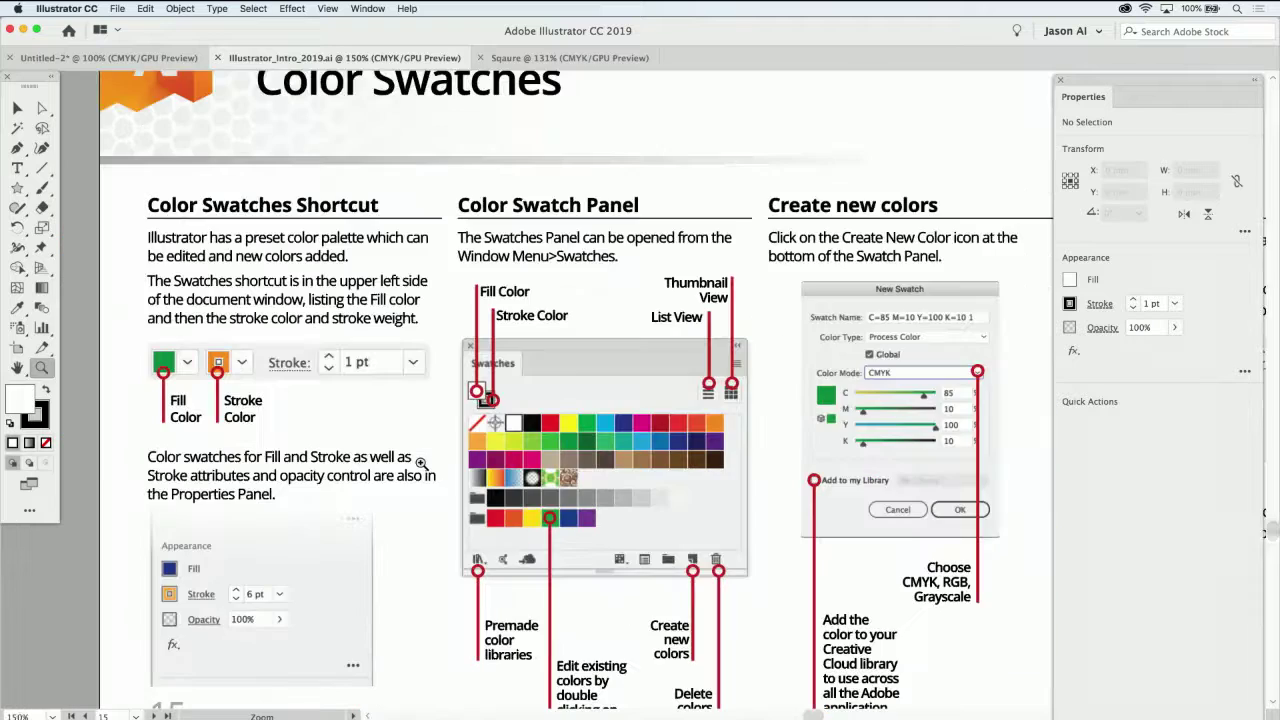
{"action": "left_click", "coordinate": [427, 466]}
{"action": "left_click", "coordinate": [422, 466], "text": "alt"}
{"action": "left_click", "coordinate": [422, 466], "text": "alt"}
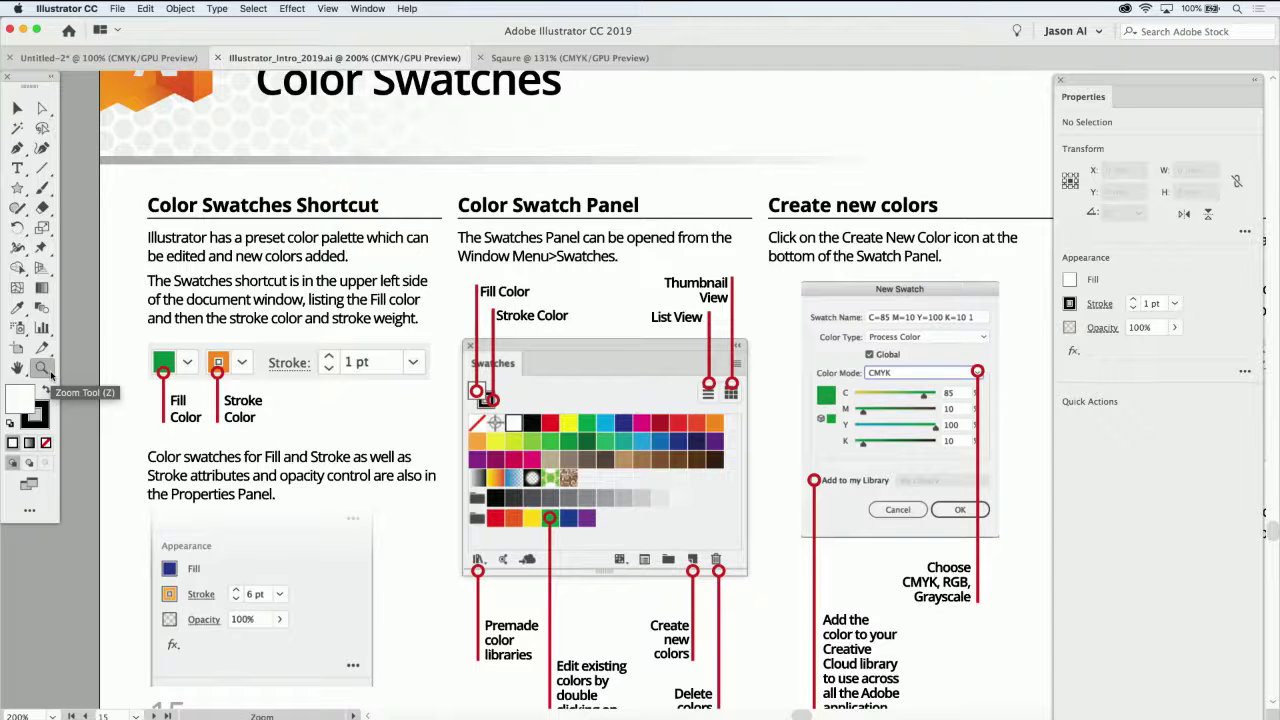
Activate the Selection tool and pan around the Color Swatches artboard with the temporary Hand tool
{"action": "left_click", "coordinate": [18, 107]}
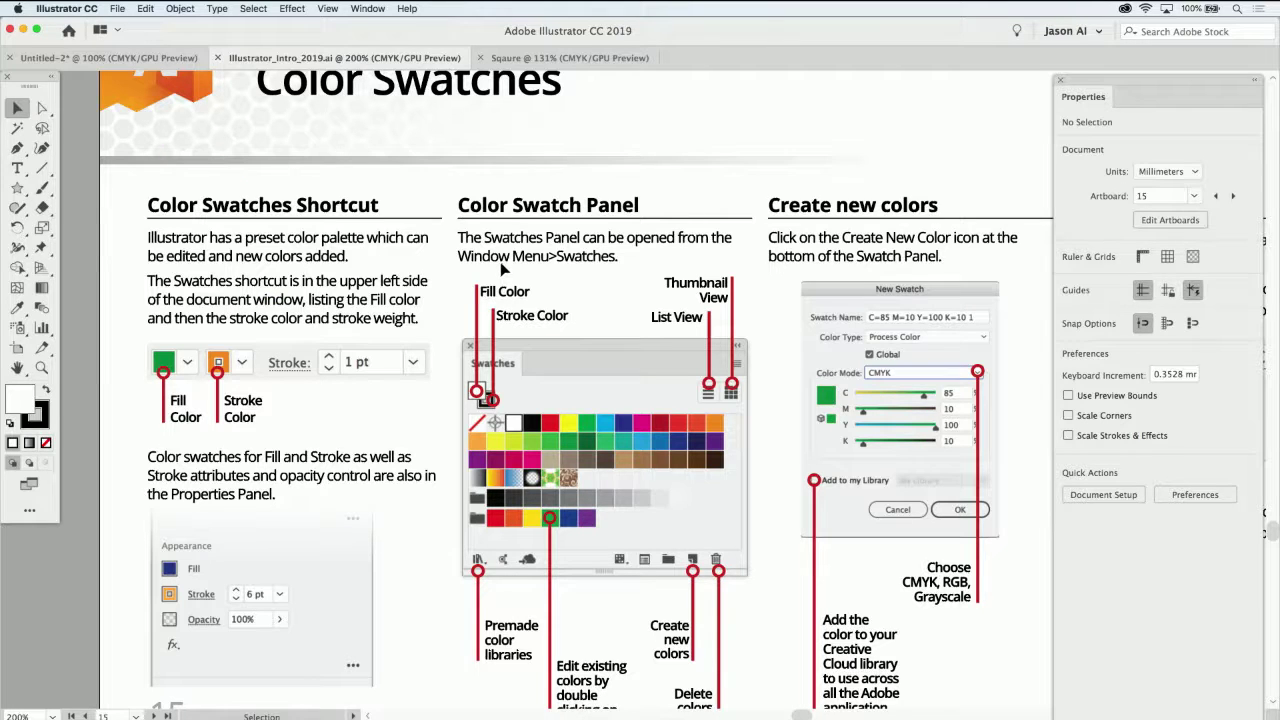
{"action": "key", "text": "space"}
{"action": "scroll", "coordinate": [545, 270], "scroll_direction": "down", "scroll_amount": 2}
{"action": "scroll", "coordinate": [545, 270], "scroll_direction": "right", "scroll_amount": 3}
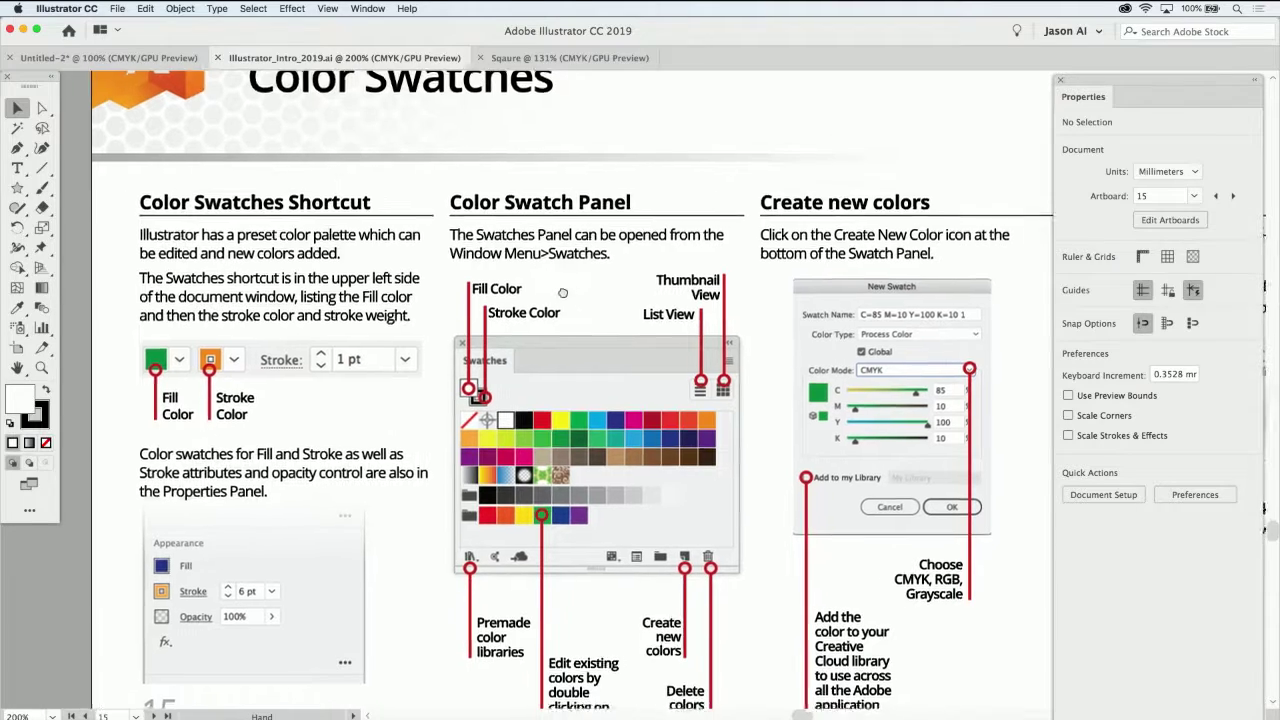
{"action": "left_click_drag", "start_coordinate": [548, 267], "coordinate": [505, 253]}
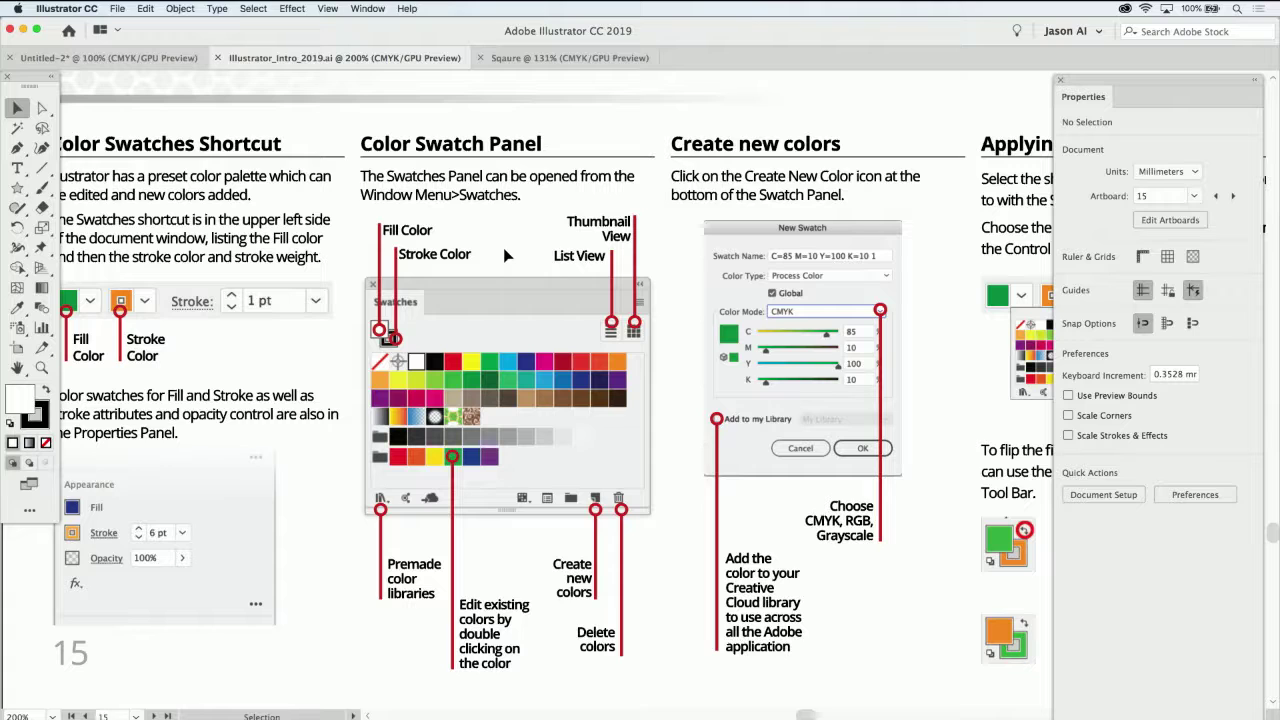
{"action": "scroll", "coordinate": [490, 250], "scroll_direction": "right", "scroll_amount": 4}
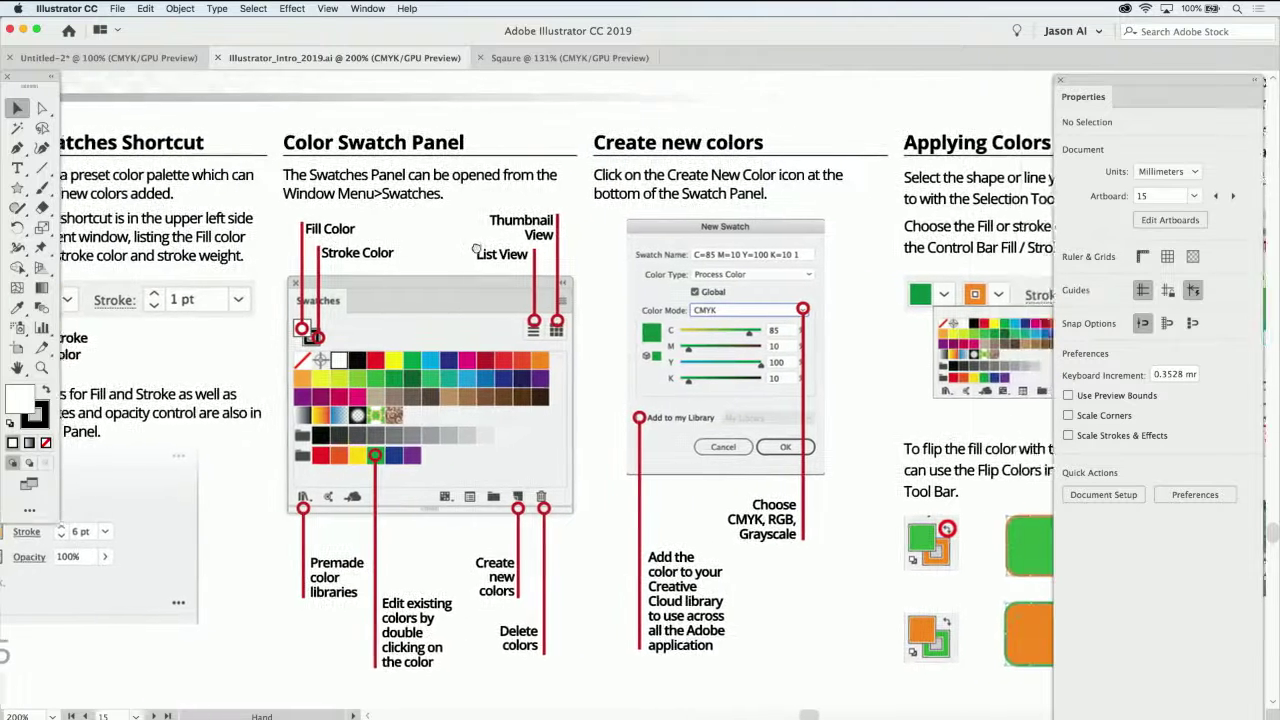
{"action": "scroll", "coordinate": [476, 249], "scroll_direction": "left", "scroll_amount": 2}
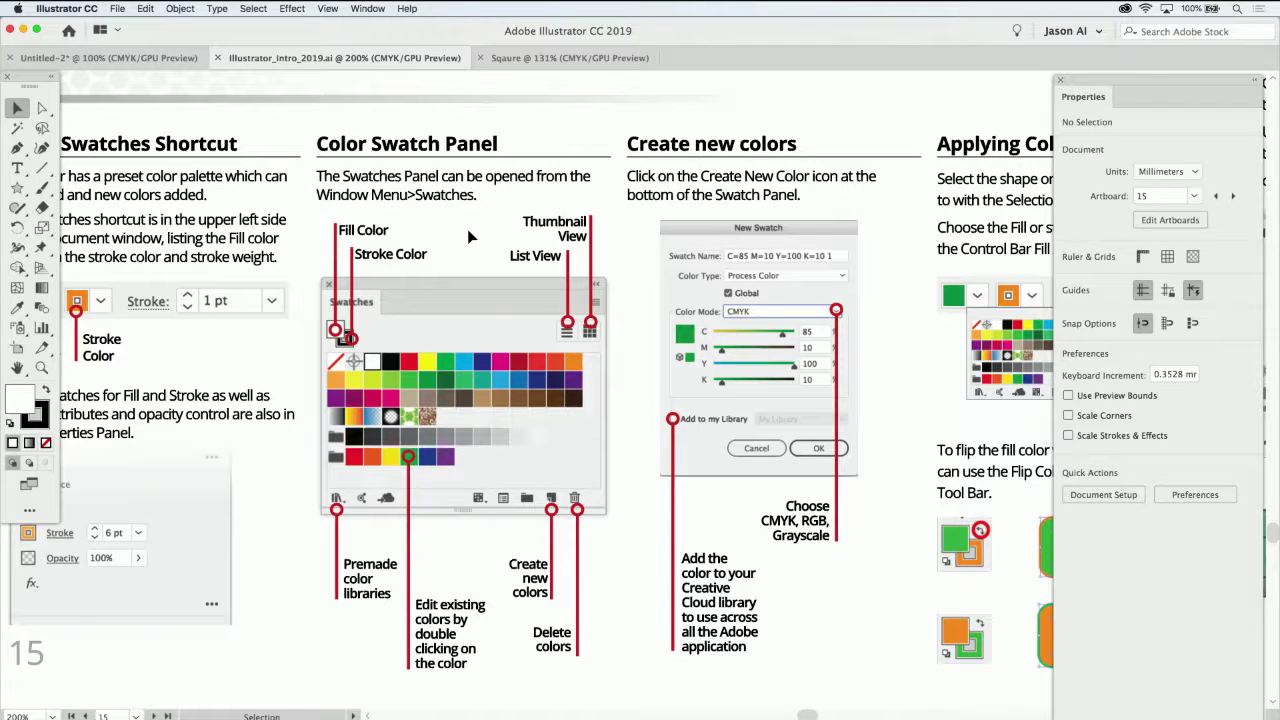
Marquee-zoom into the Color Swatch Panel heading, fit the artboard in the window, and return to 100% view
{"action": "key", "text": "z"}
{"action": "left_click_drag", "start_coordinate": [310, 129], "coordinate": [616, 252]}
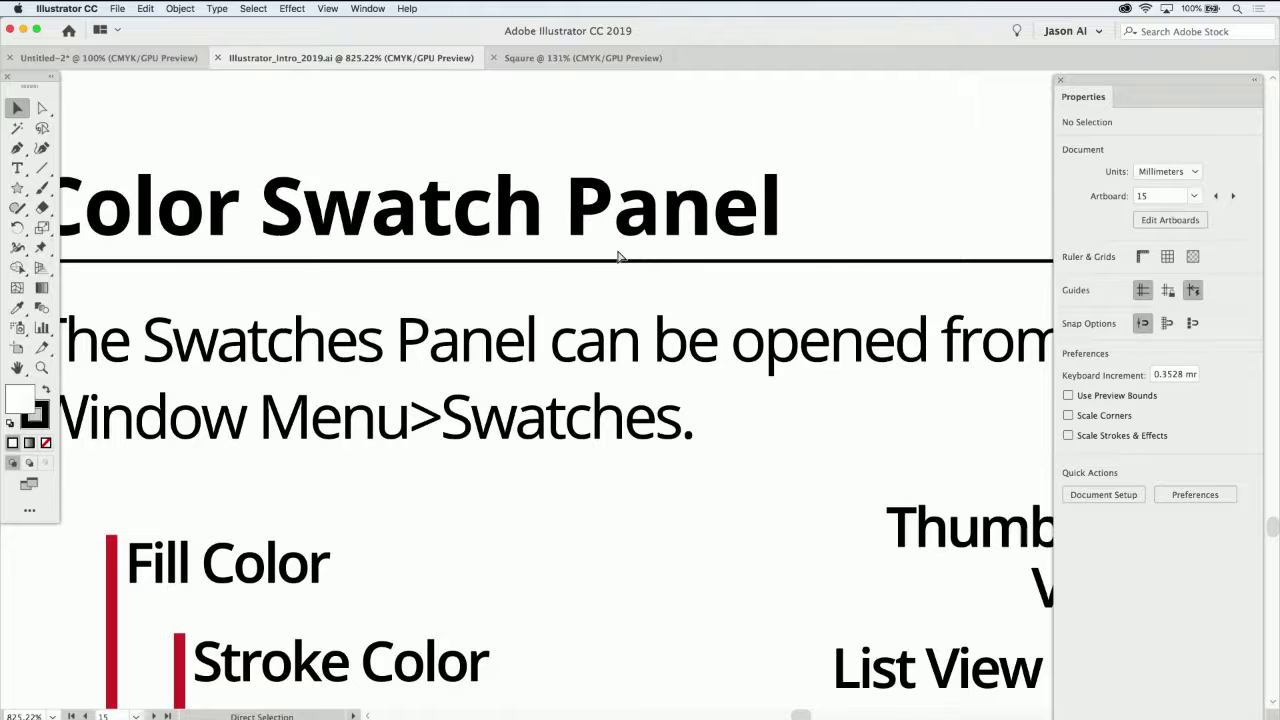
{"action": "key", "text": "super+0"}
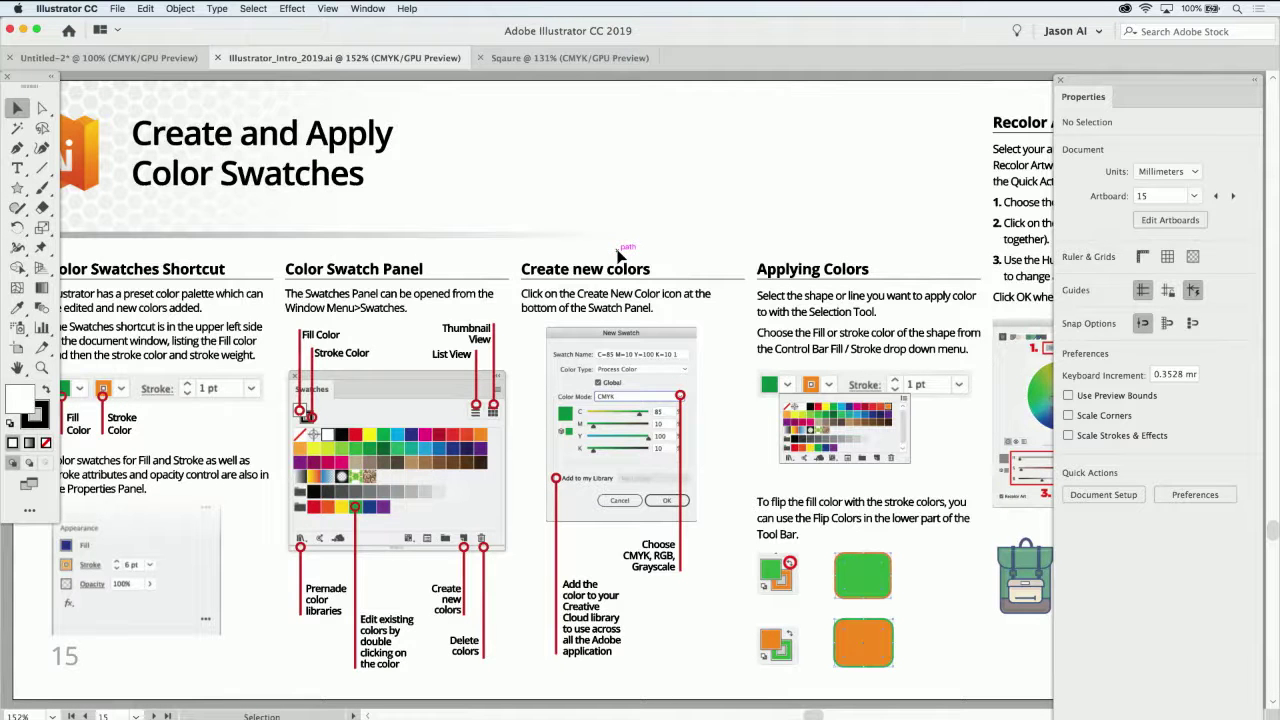
{"action": "key", "text": "super+1"}
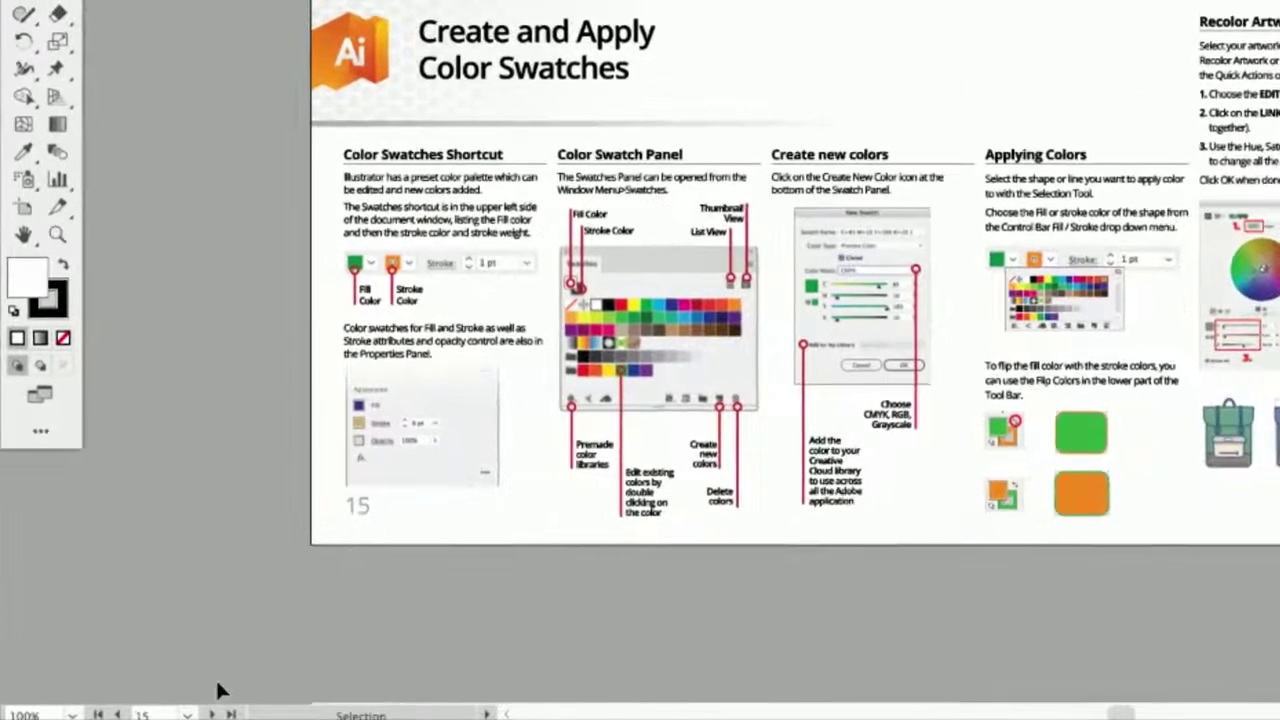
Go to artboard 18, the Practice Text page, using the artboard navigation list
{"action": "left_click", "coordinate": [190, 714]}
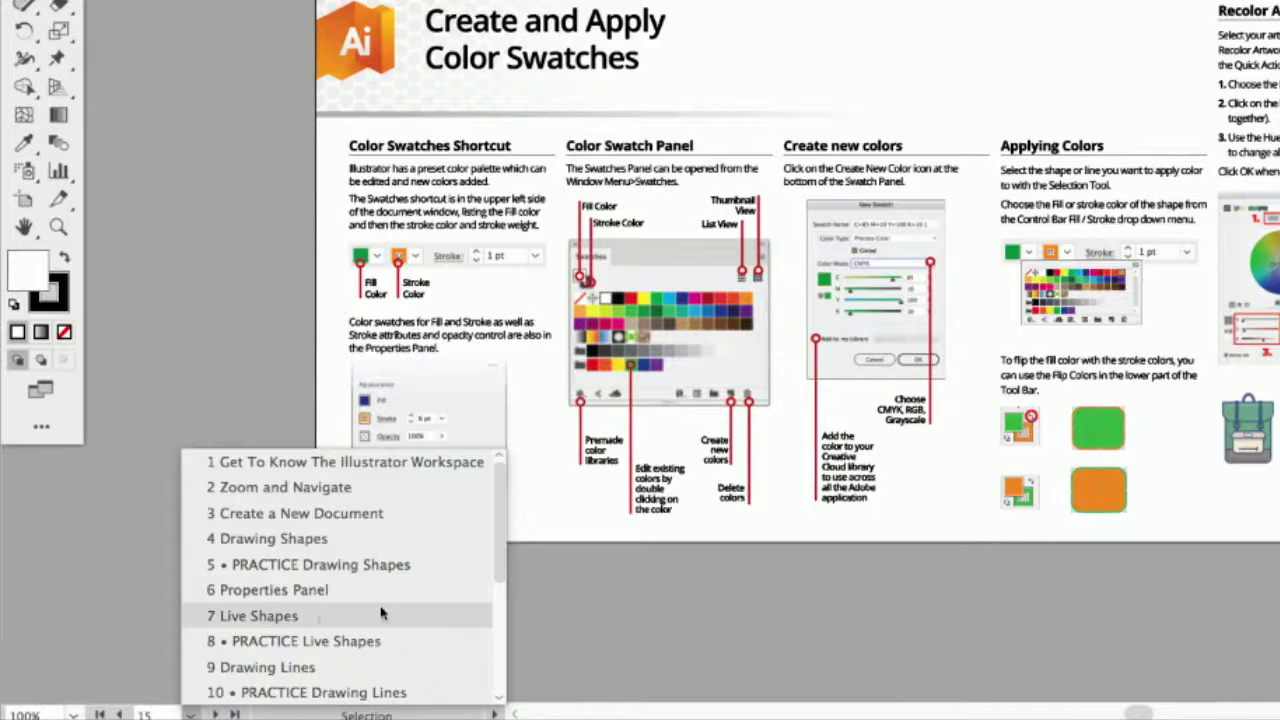
{"action": "left_click_drag", "start_coordinate": [498, 556], "coordinate": [500, 672]}
{"action": "left_click", "coordinate": [422, 672]}
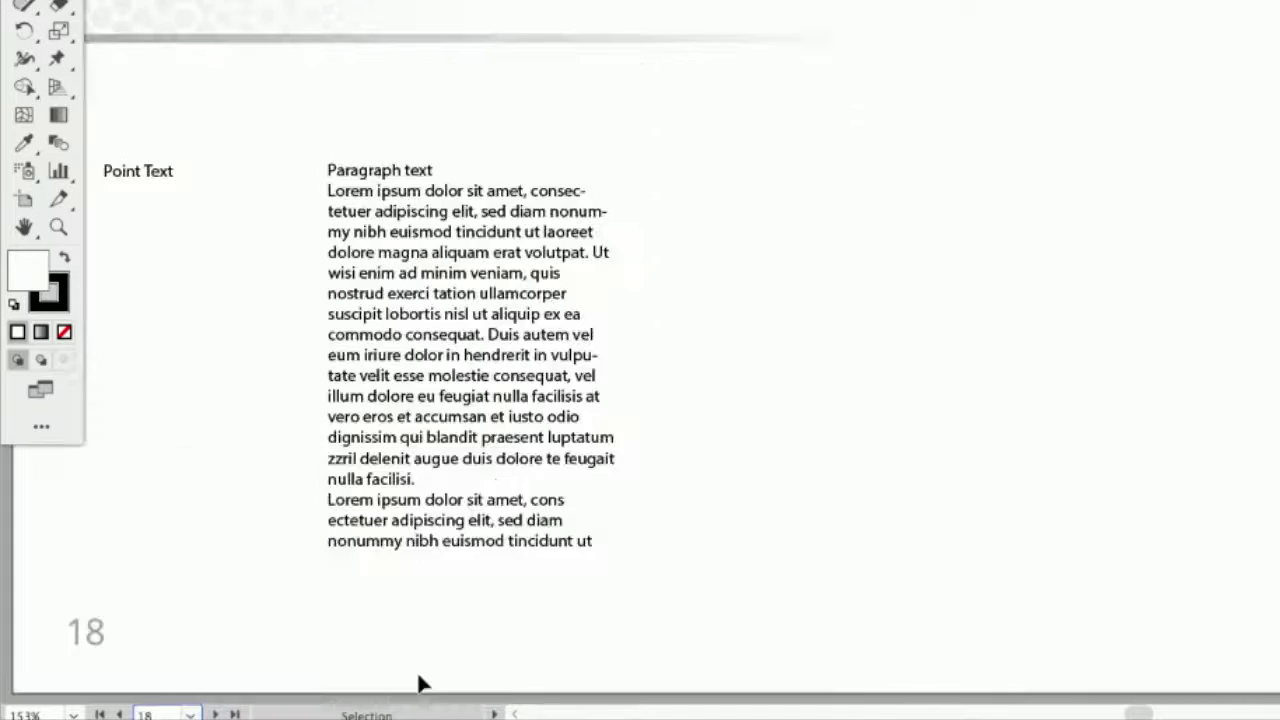
With the Type tool, try adding extra spaces between "Paragraph" and "text" in the paragraph text's first line, and delete them
{"action": "left_click", "coordinate": [500, 437]}
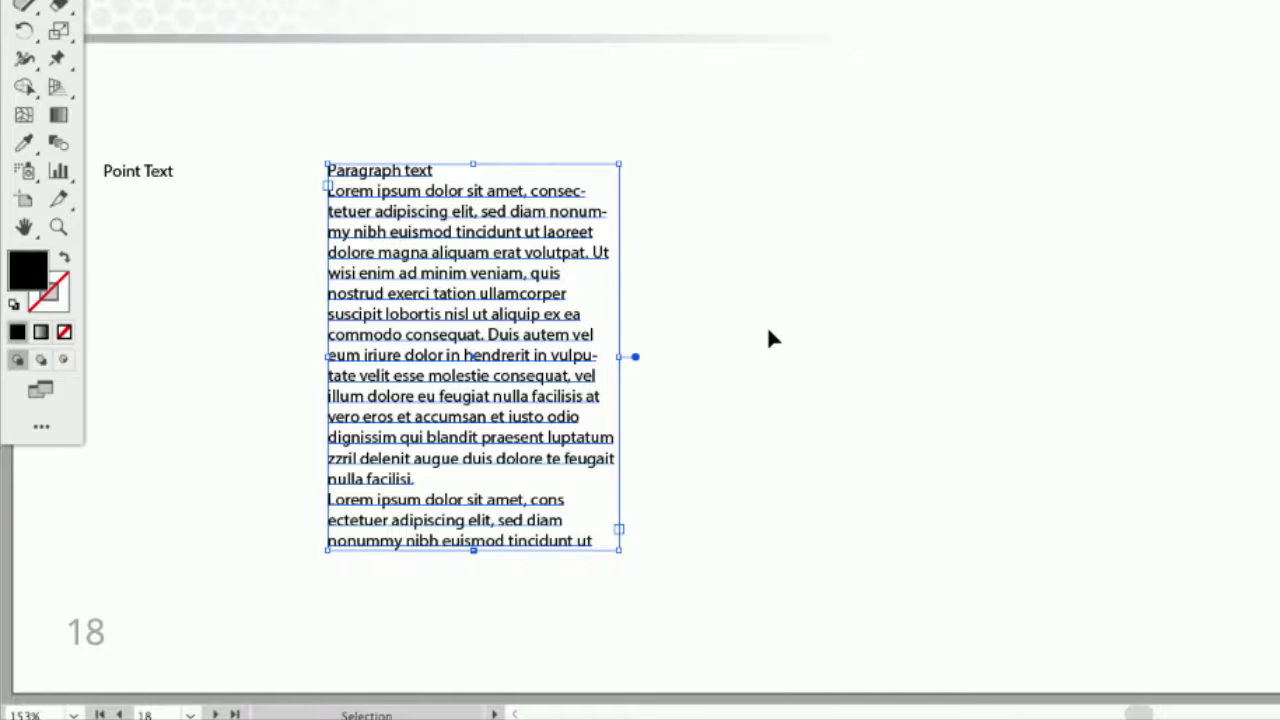
{"action": "key", "text": "t"}
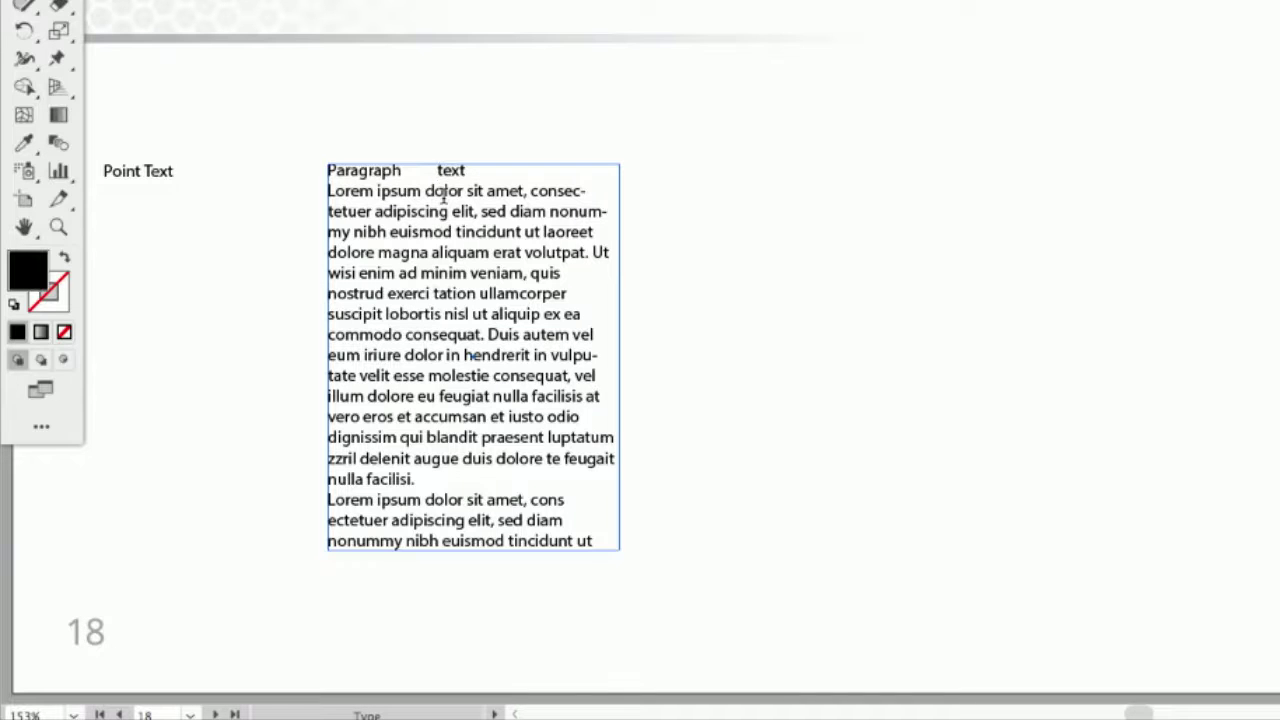
{"action": "key", "text": "BackSpace"}
{"action": "key", "text": "BackSpace"}
{"action": "key", "text": "BackSpace"}
{"action": "key", "text": "BackSpace"}
{"action": "key", "text": "BackSpace"}
{"action": "key", "text": "BackSpace"}
{"action": "key", "text": "BackSpace"}
{"action": "key", "text": "BackSpace"}
Pan artboard 18 with the temporary Hand tool while keeping the text cursor active in the paragraph text
{"action": "key", "text": "space"}
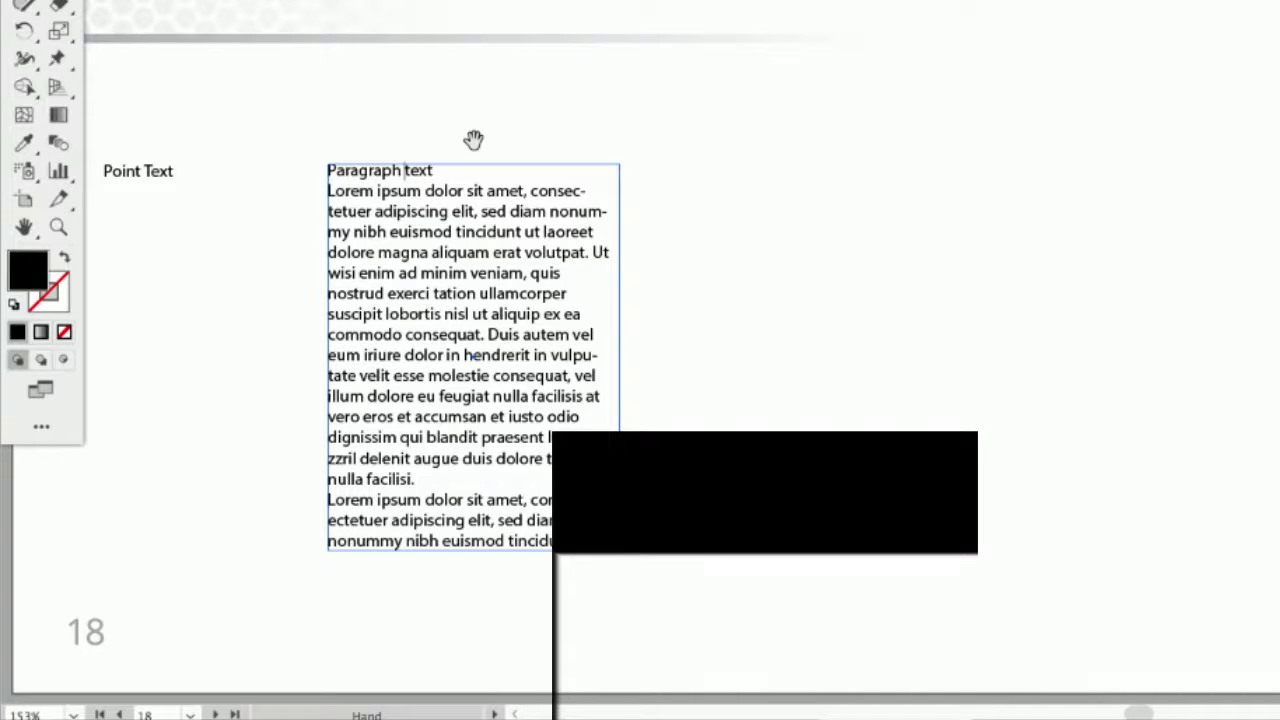
{"action": "key", "text": "space"}
{"action": "left_click_drag", "start_coordinate": [508, 212], "coordinate": [497, 165]}
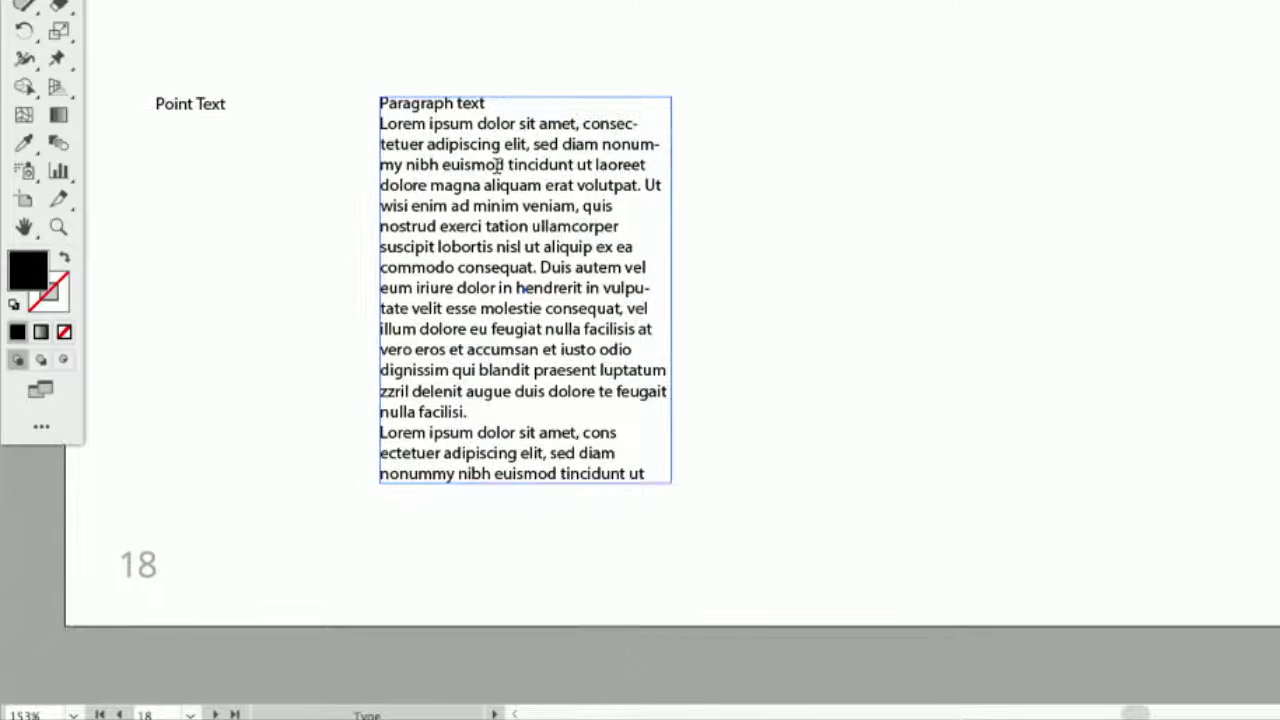
{"action": "key", "text": "Delete"}
{"action": "type", "text": "T"}
{"action": "left_click_drag", "start_coordinate": [491, 120], "coordinate": [518, 120]}
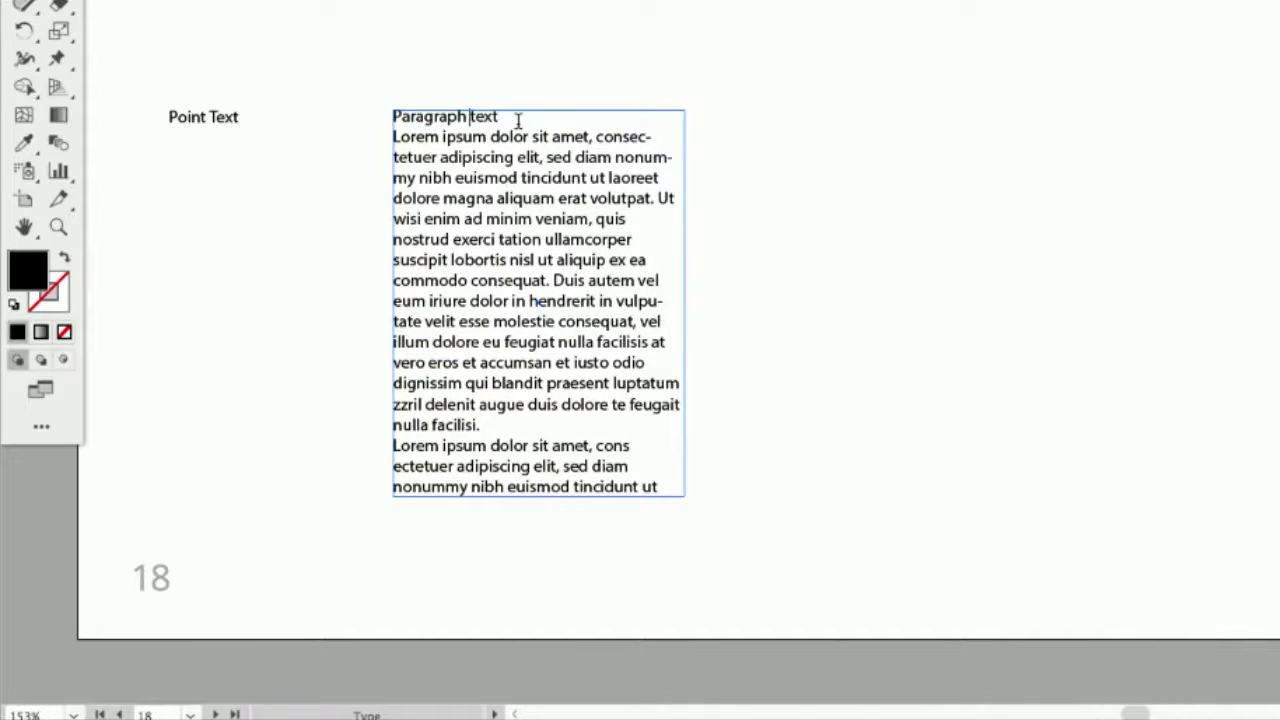
Marquee-zoom into the upper lines of the paragraph text with the temporary Zoom tool, and return to 100% view
{"action": "key", "text": "Escape"}
{"action": "key", "text": "t"}
{"action": "key", "text": "super"}
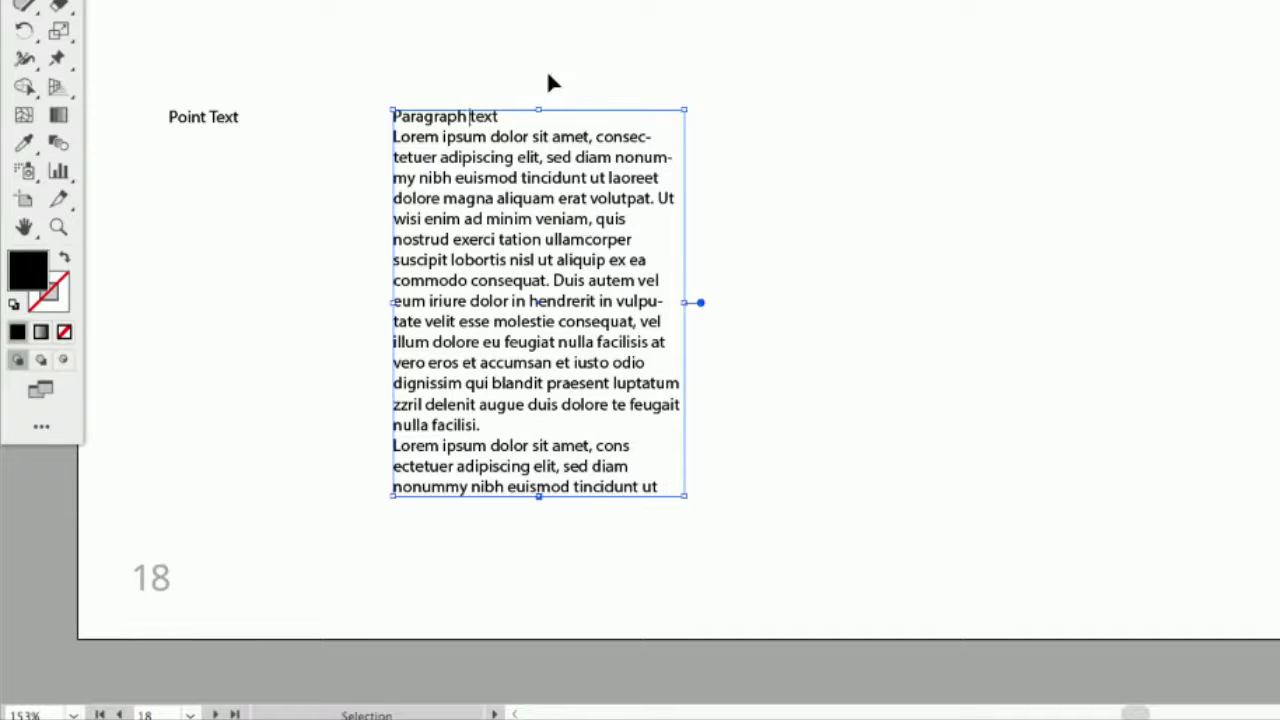
{"action": "key", "text": "super+space"}
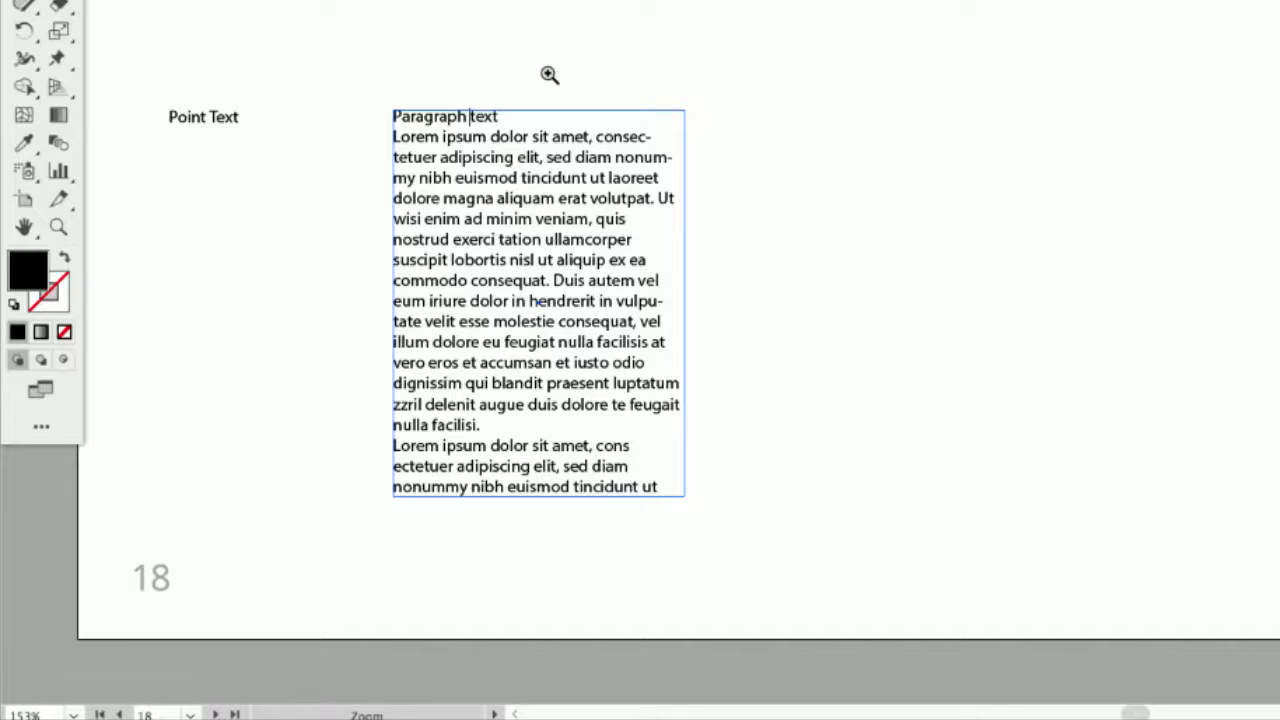
{"action": "left_click_drag", "start_coordinate": [376, 96], "coordinate": [716, 239]}
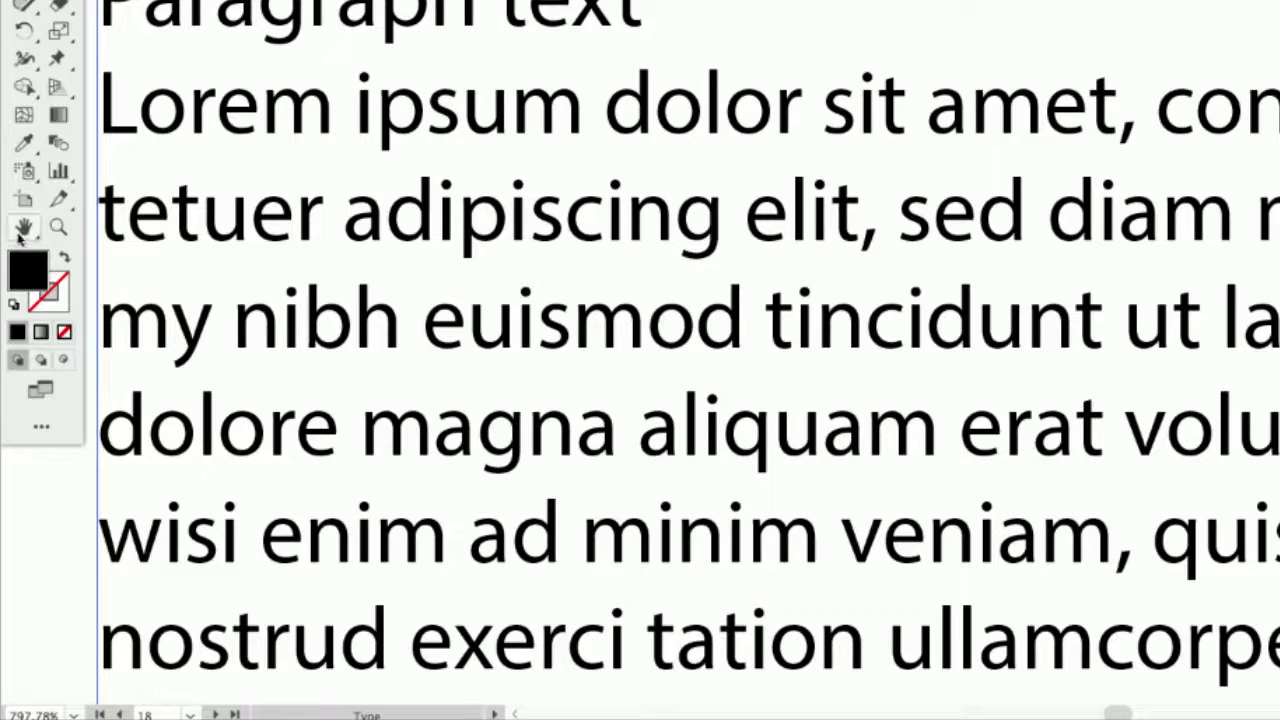
{"action": "double_click", "coordinate": [62, 230]}
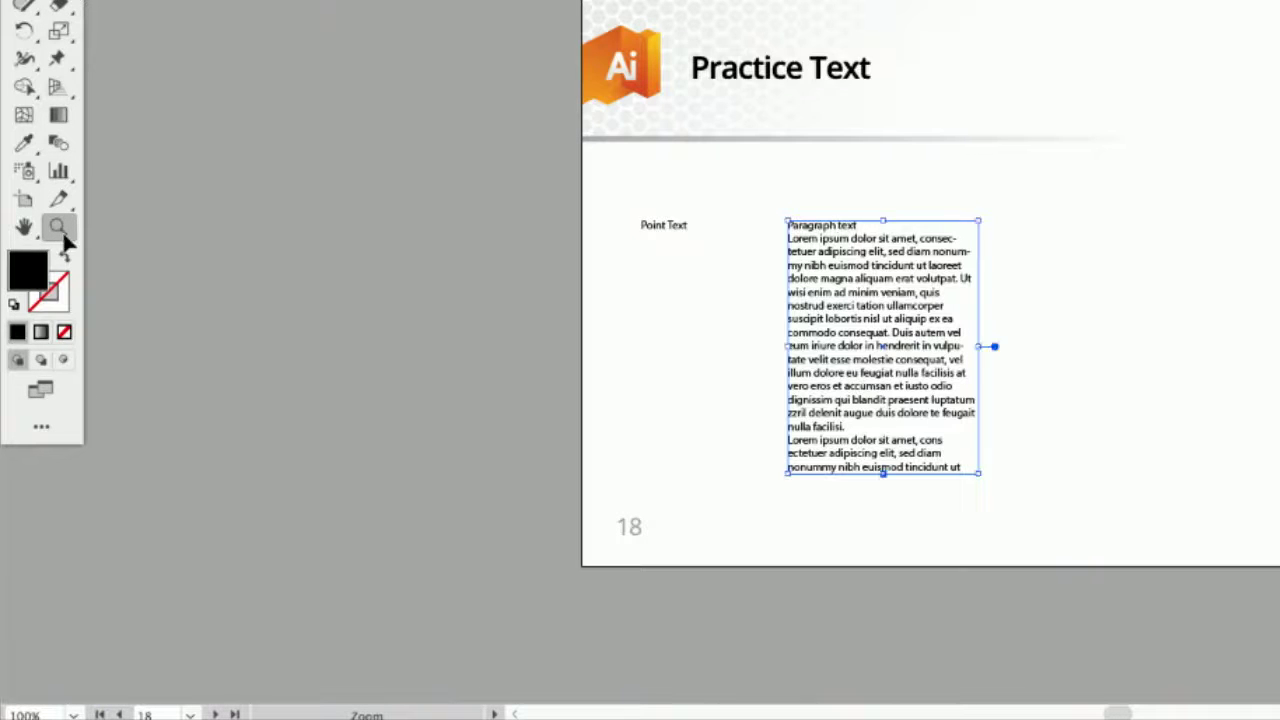
{"action": "double_click", "coordinate": [62, 232]}
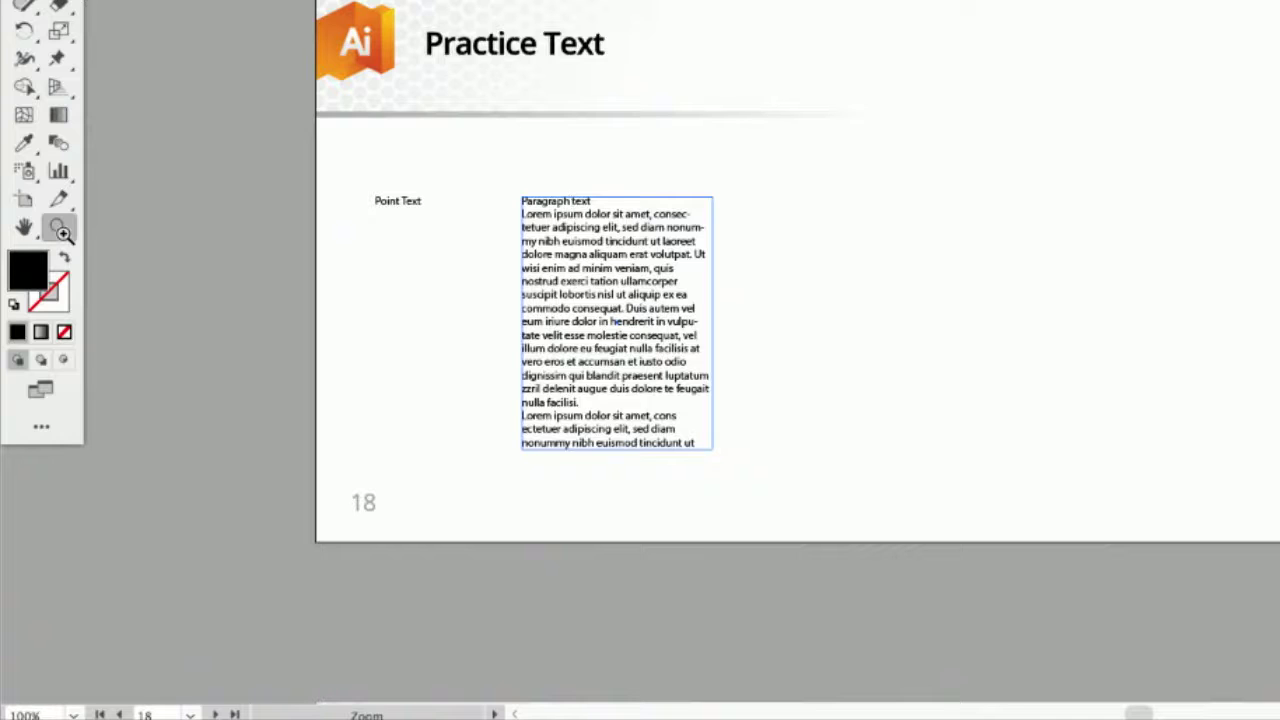
Leave text editing, deselect the paragraph text, and finish with the Selection tool active
{"action": "key", "text": "Escape"}
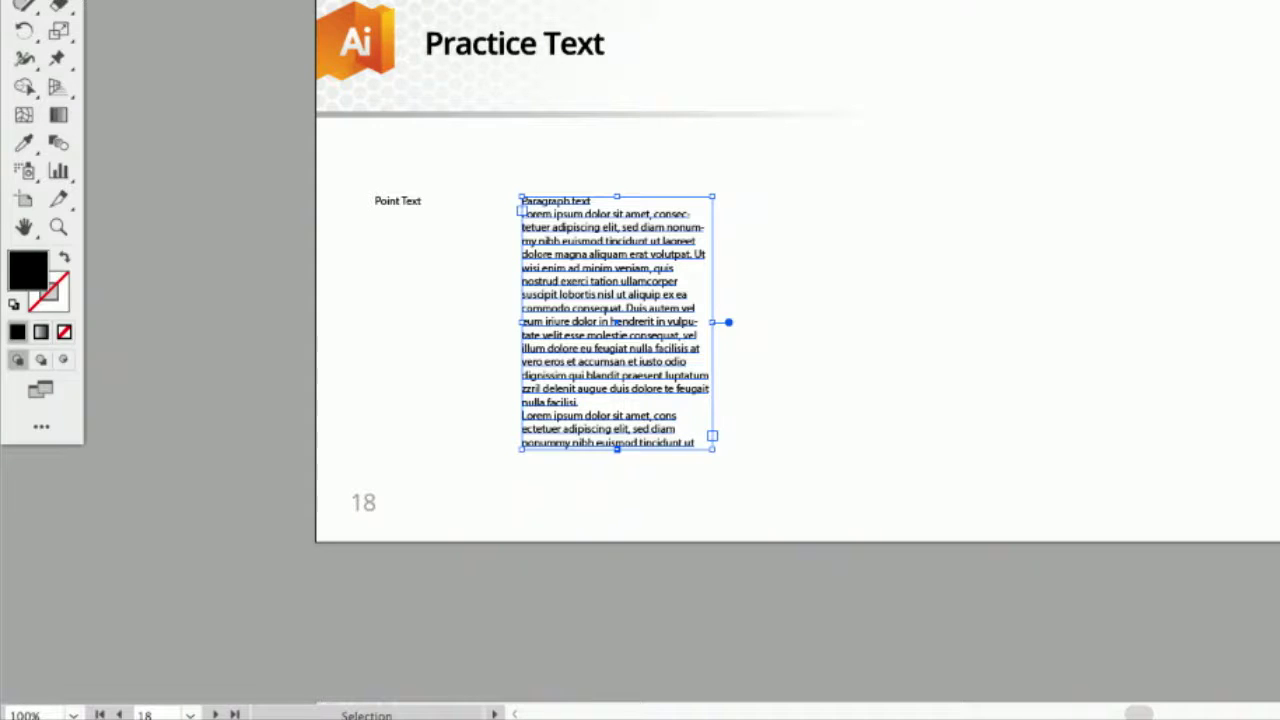
{"action": "left_click", "coordinate": [954, 43]}
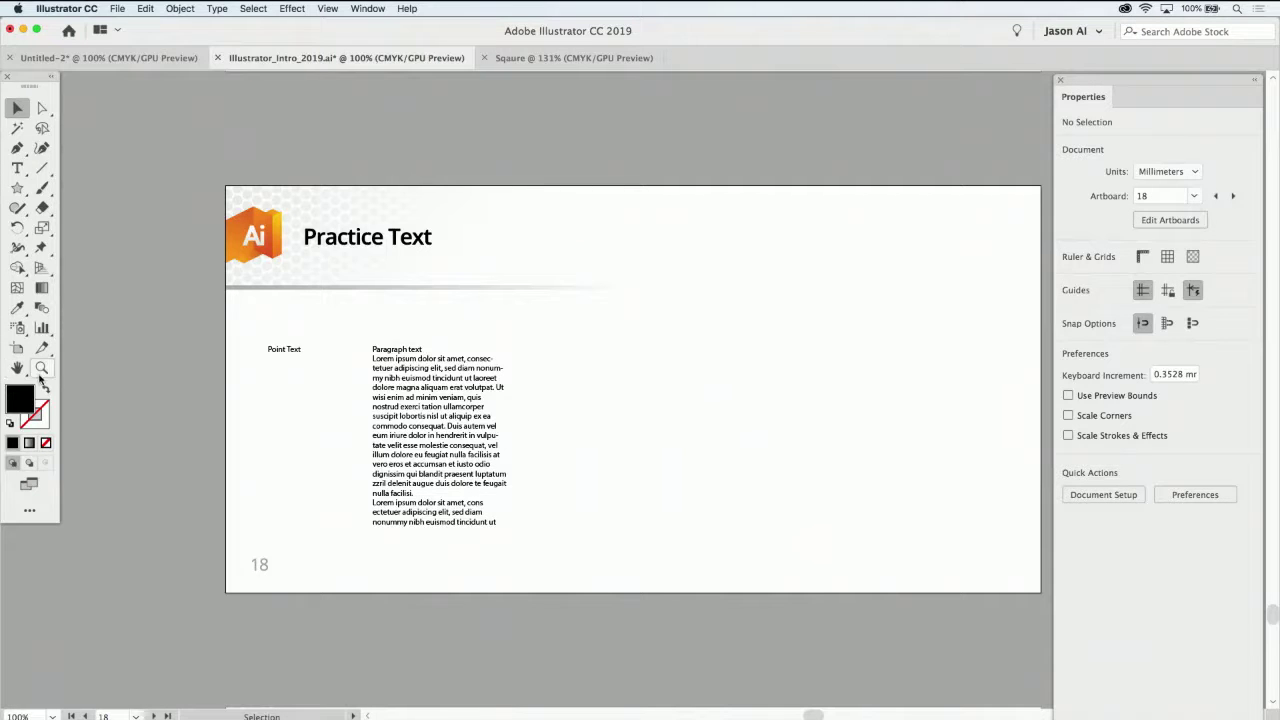
{"action": "left_click", "coordinate": [17, 368]}
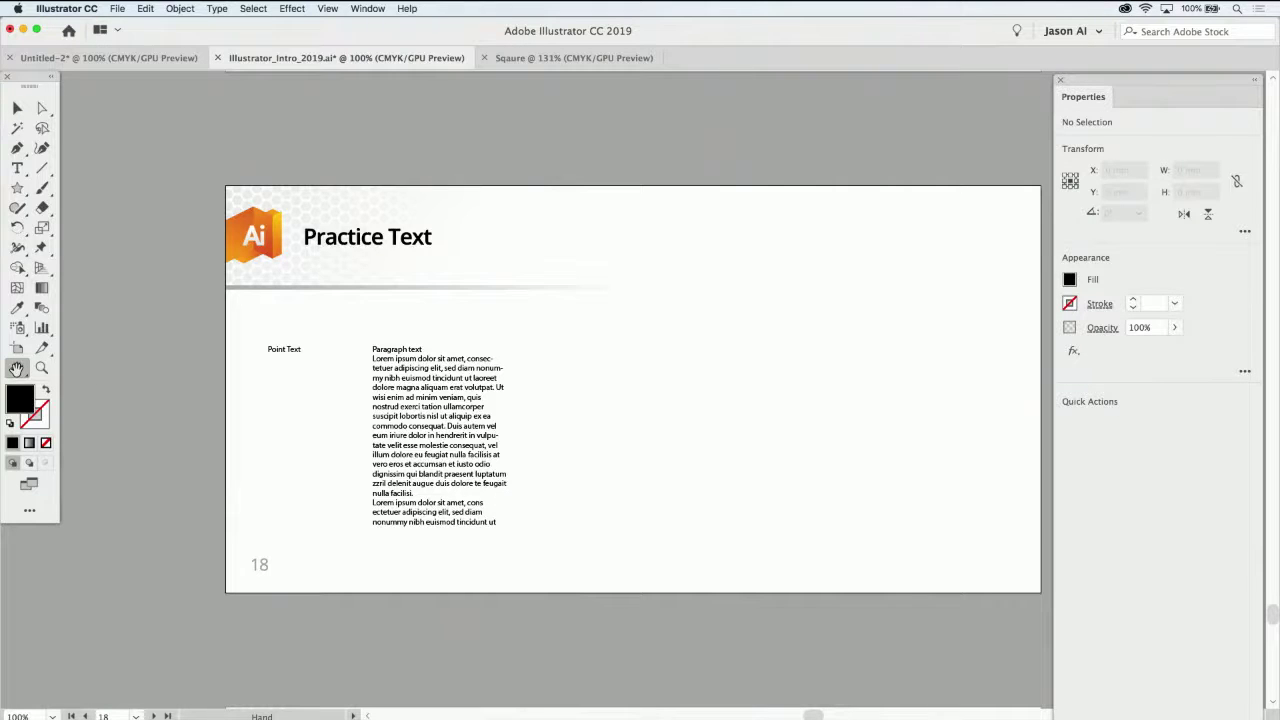
{"action": "left_click", "coordinate": [18, 110]}
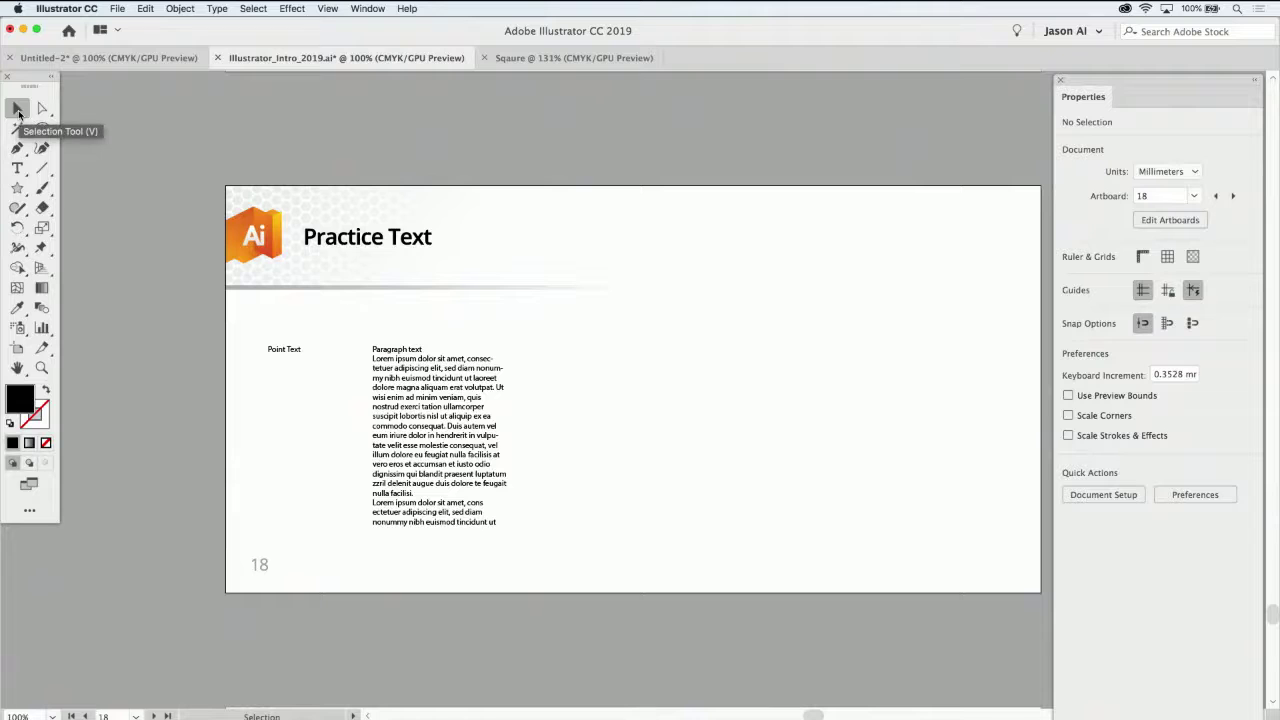